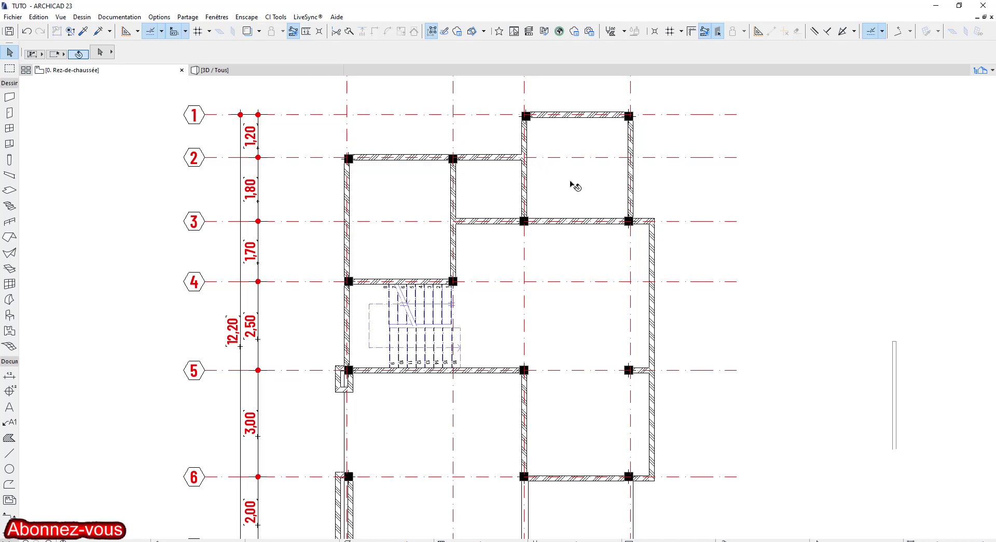
- Delete the two stray vertical lines lying outside the ground-floor plan, east of the building
scroll(622, 217, up, 5)
scroll(664, 233, up, 5)
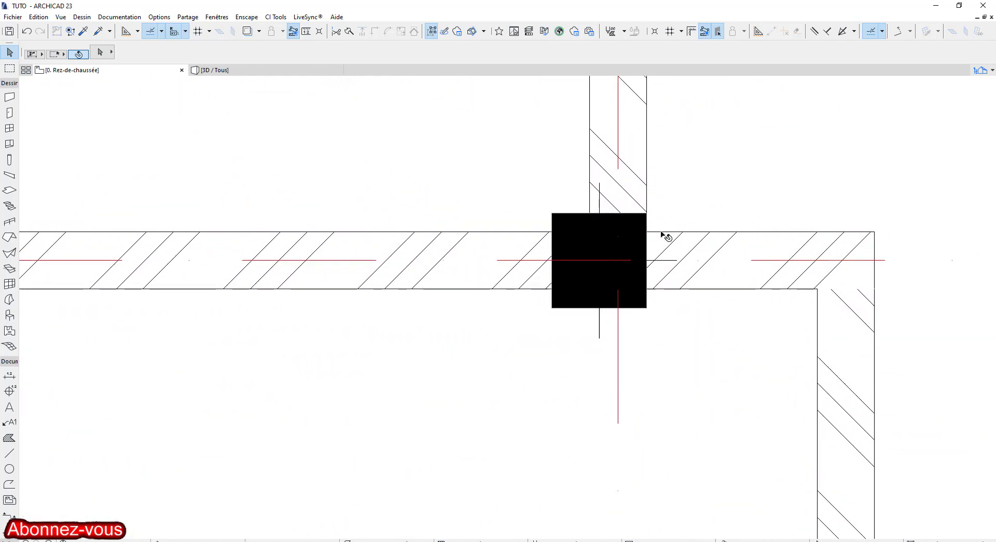
scroll(664, 233, down, 15)
scroll(681, 222, up, 3)
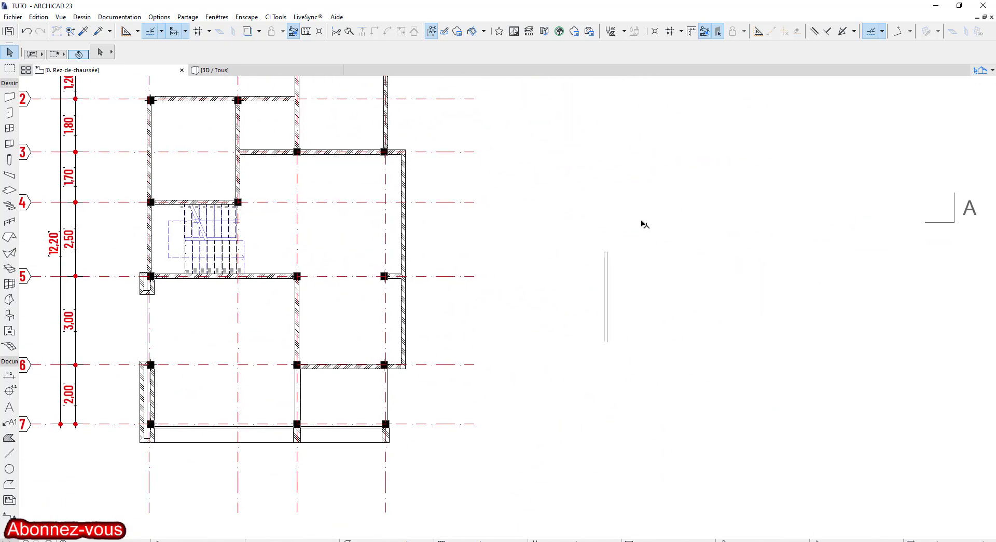
click(575, 222)
click(575, 222)
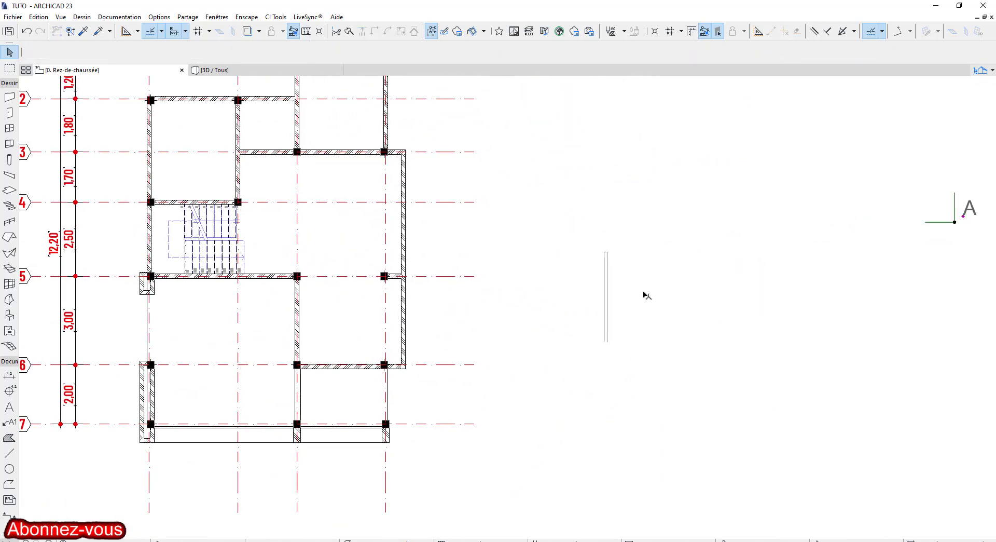
key(Escape)
key(Escape)
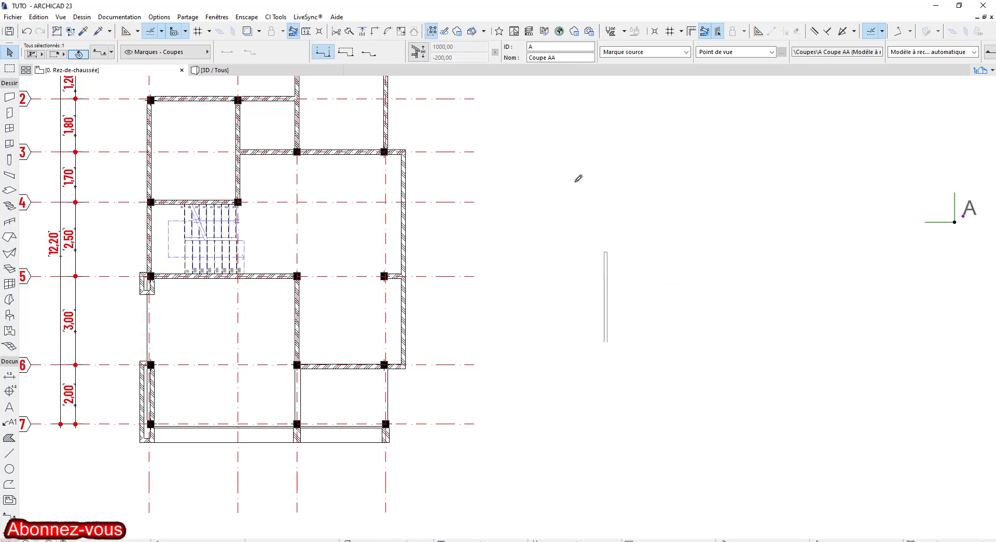
drag(654, 296, 564, 363)
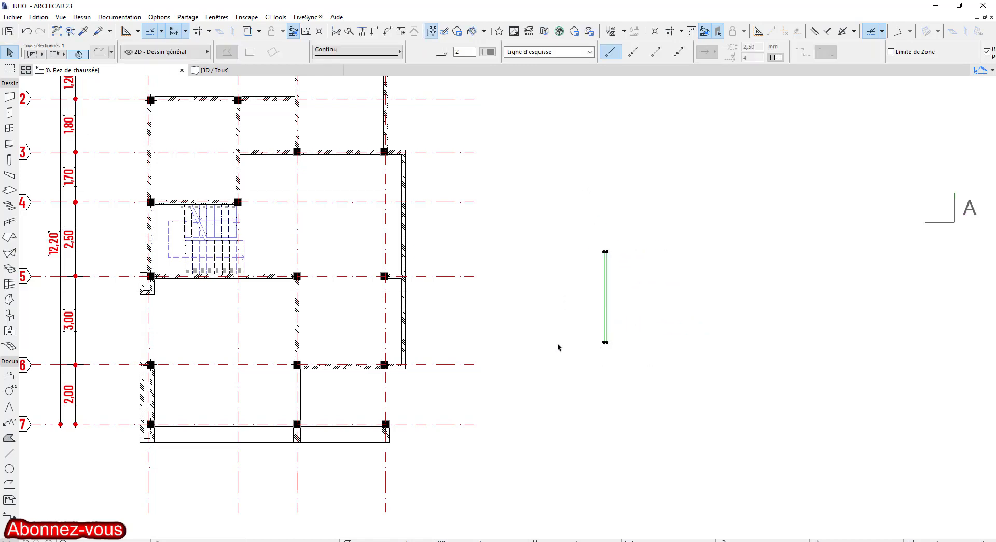
key(Delete)
- Examine the ground-floor plan's rooms and exterior walls along grid axes 1 to 7 for window locations
scroll(513, 262, down, 3)
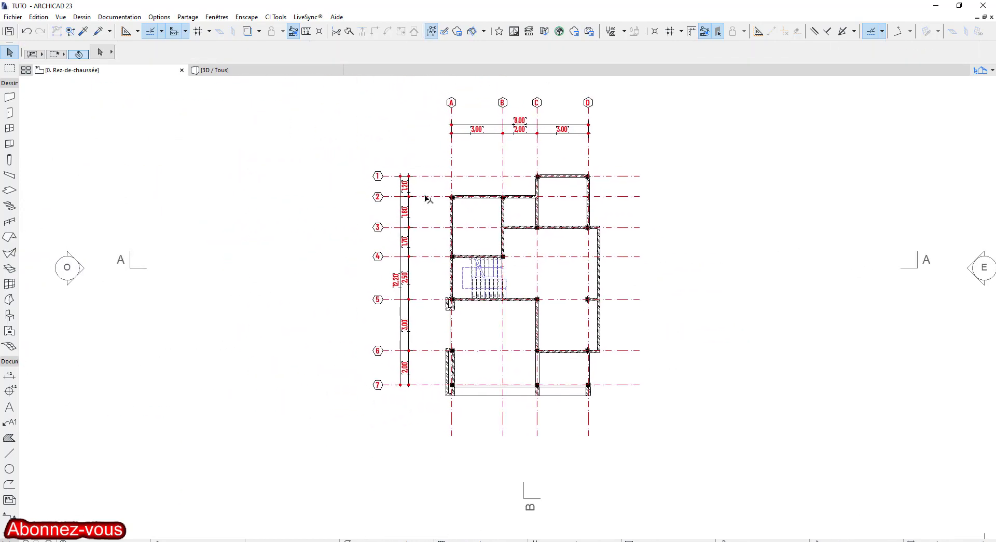
middle_drag(485, 220, 414, 236)
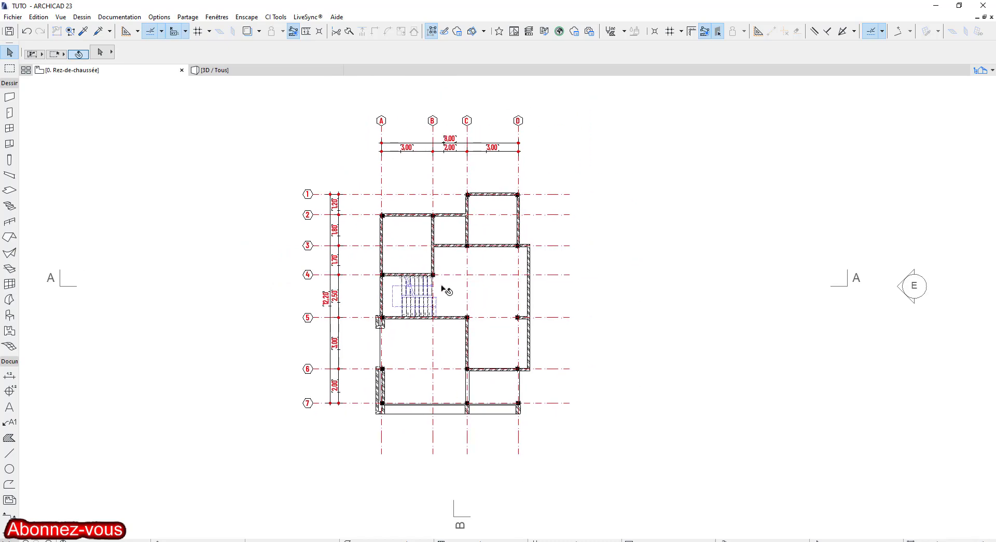
scroll(506, 298, down, 1)
scroll(358, 231, up, 2)
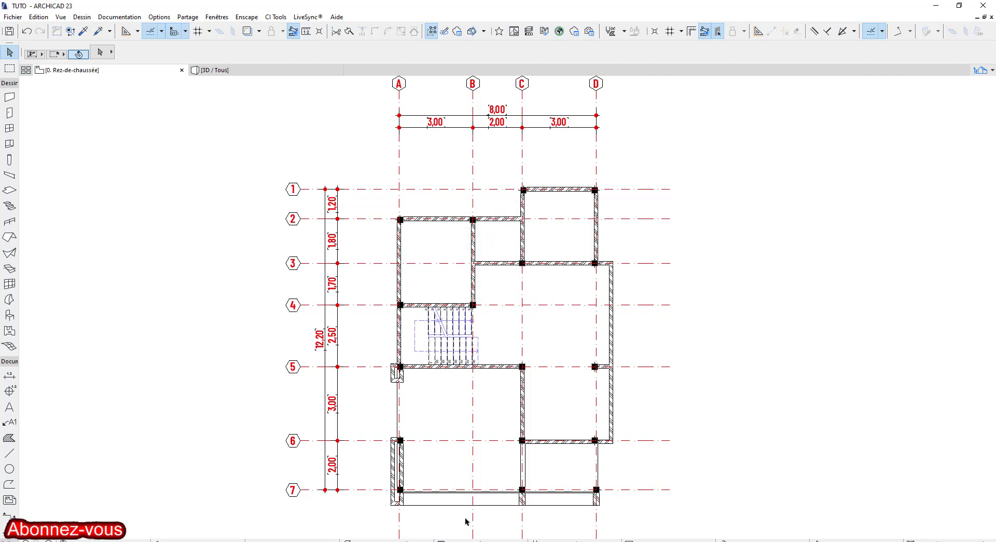
scroll(518, 483, up, 4)
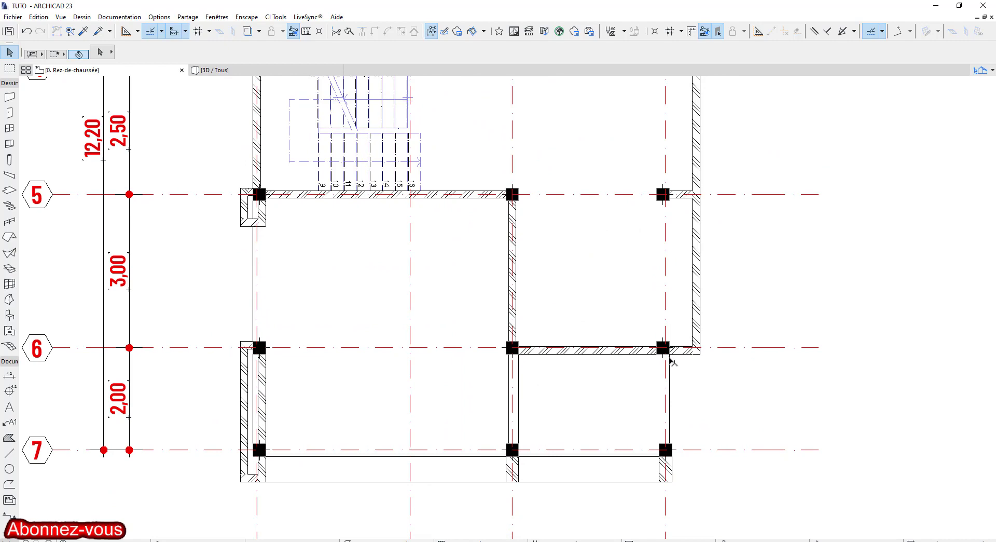
scroll(542, 356, down, 3)
middle_drag(562, 332, 624, 382)
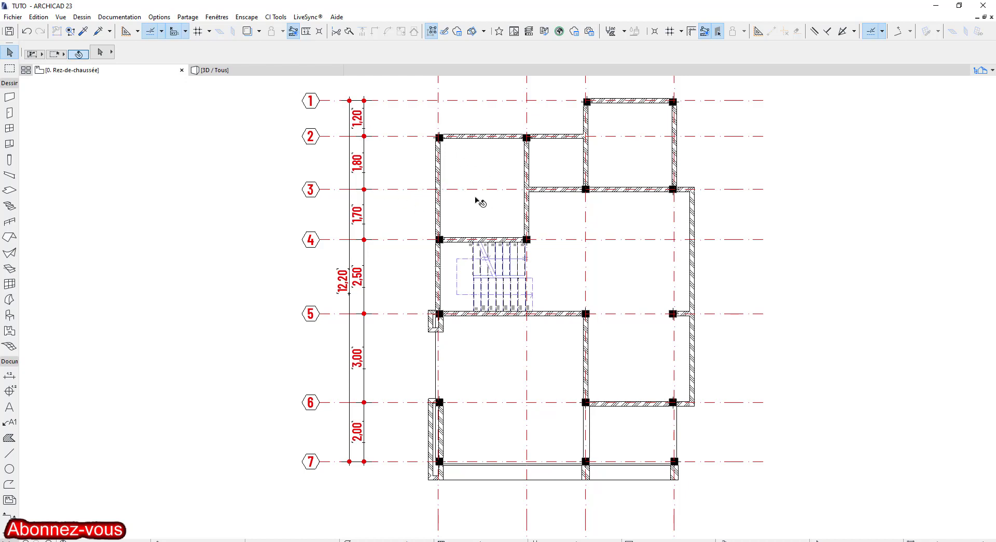
middle_drag(480, 200, 387, 197)
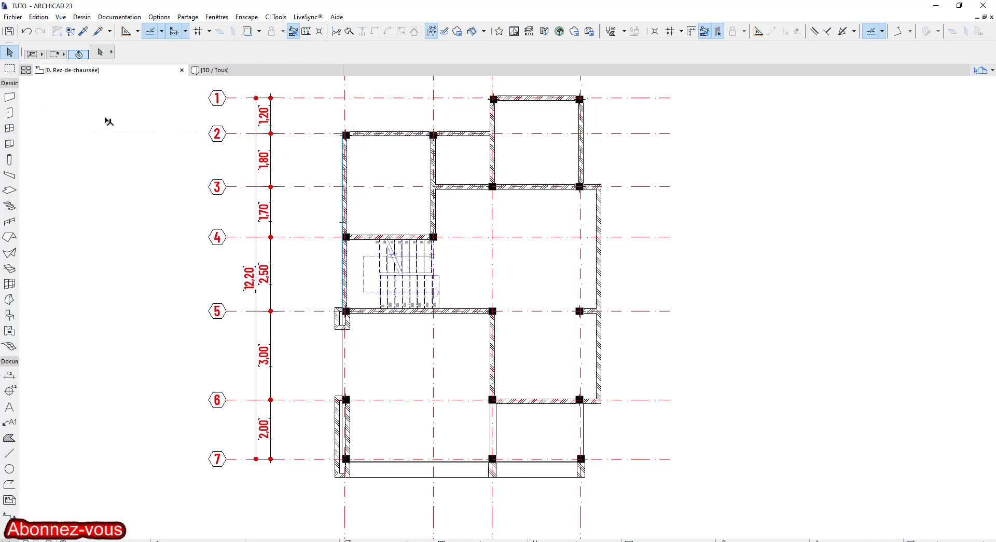
- Set the default two-panel sliding window (Fenêtre coulissante 2 vantaux 23) to width 100 and height 110
click(9, 128)
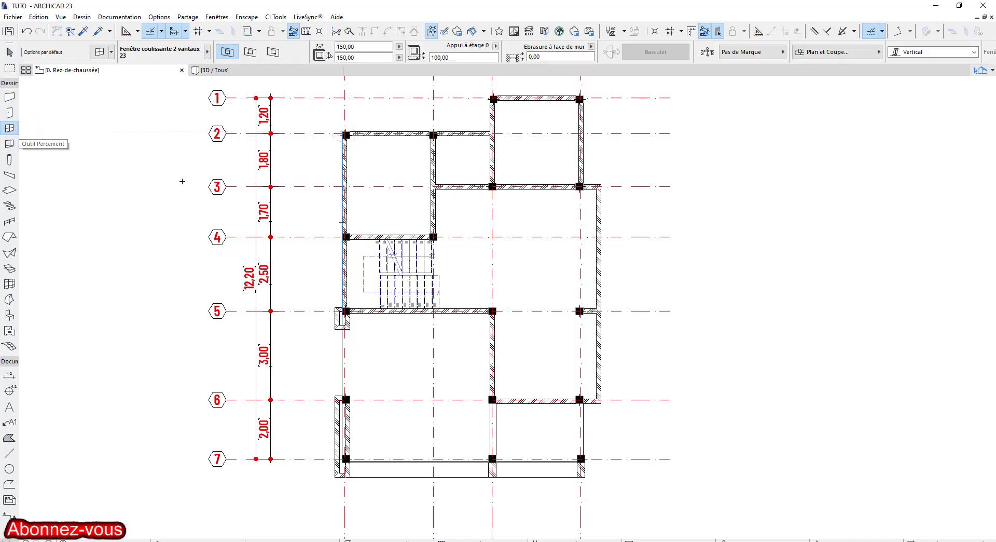
middle_drag(482, 347, 520, 339)
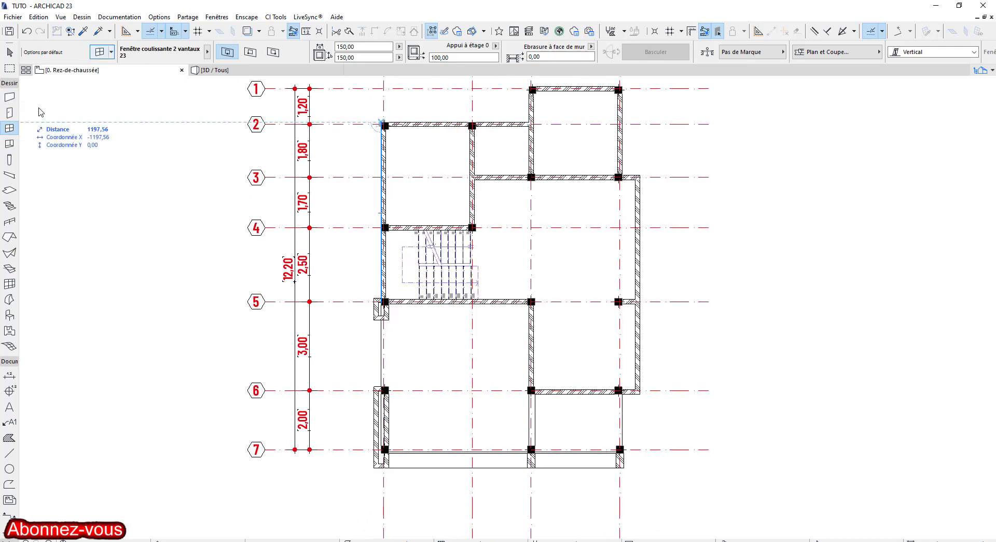
key(ctrl+t)
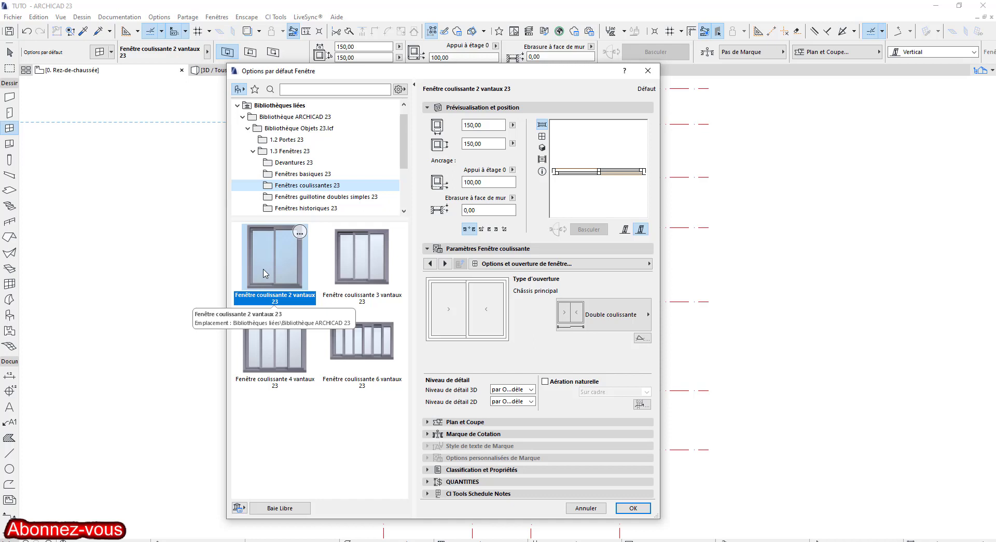
key(Tab)
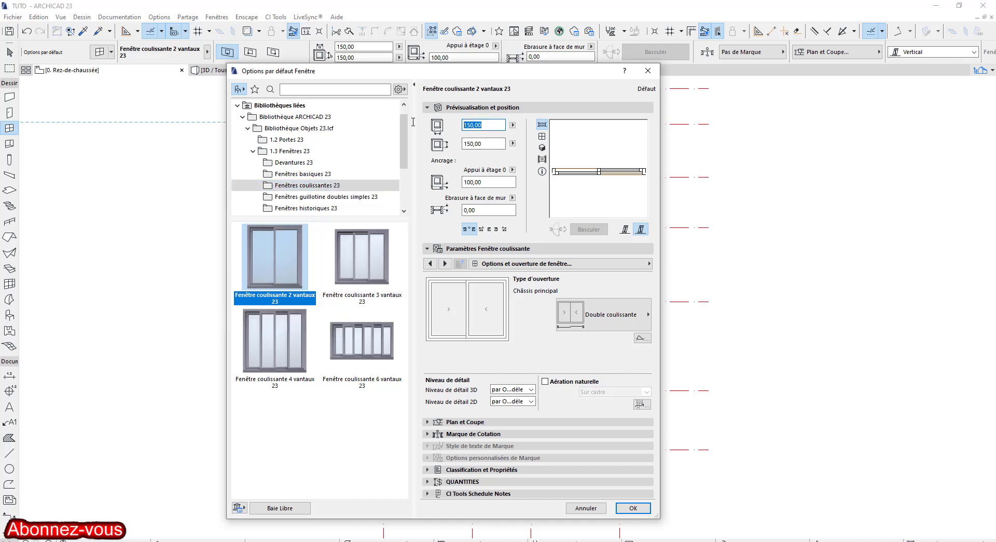
text(100)
key(Tab)
click(492, 143)
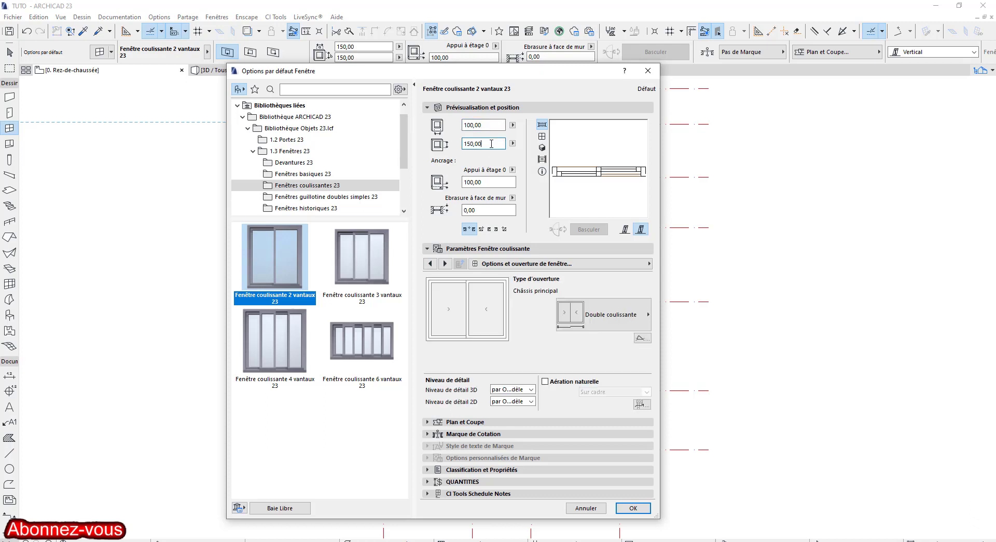
key(Tab)
click(496, 144)
text(110)
key(Tab)
- Keep the window's opening type as Double coulissante and enable Remplacer Options vue modèle for its 3D opening-line projections
click(621, 319)
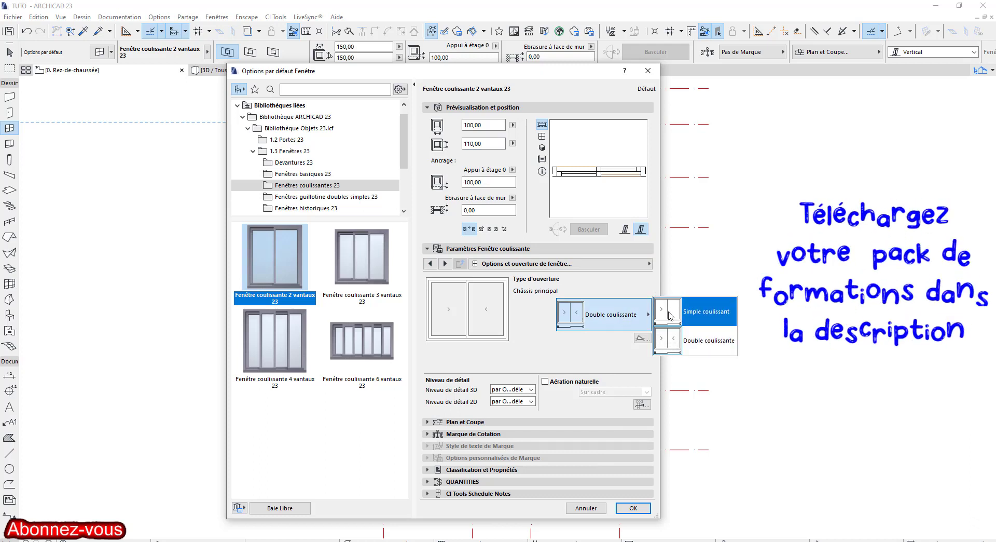
click(670, 346)
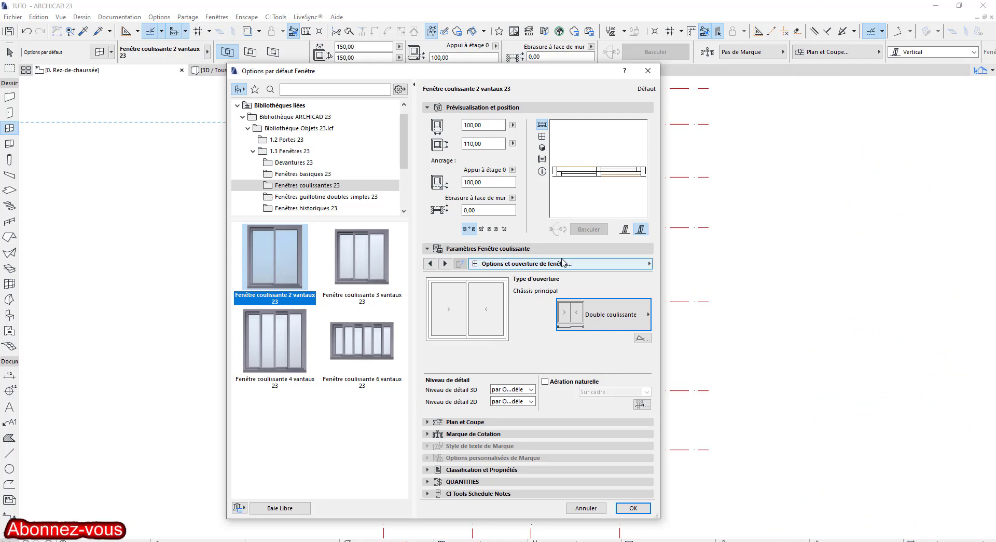
click(579, 265)
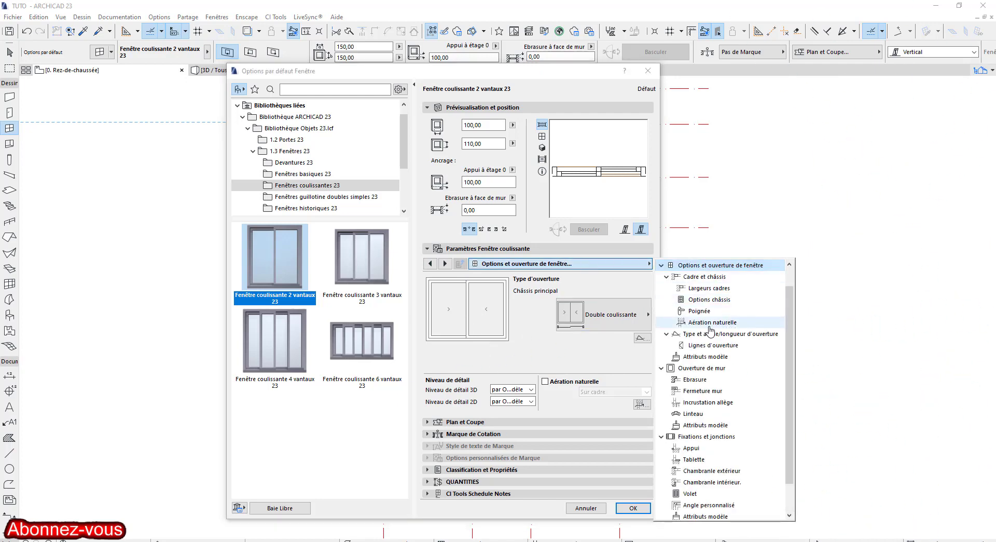
click(692, 346)
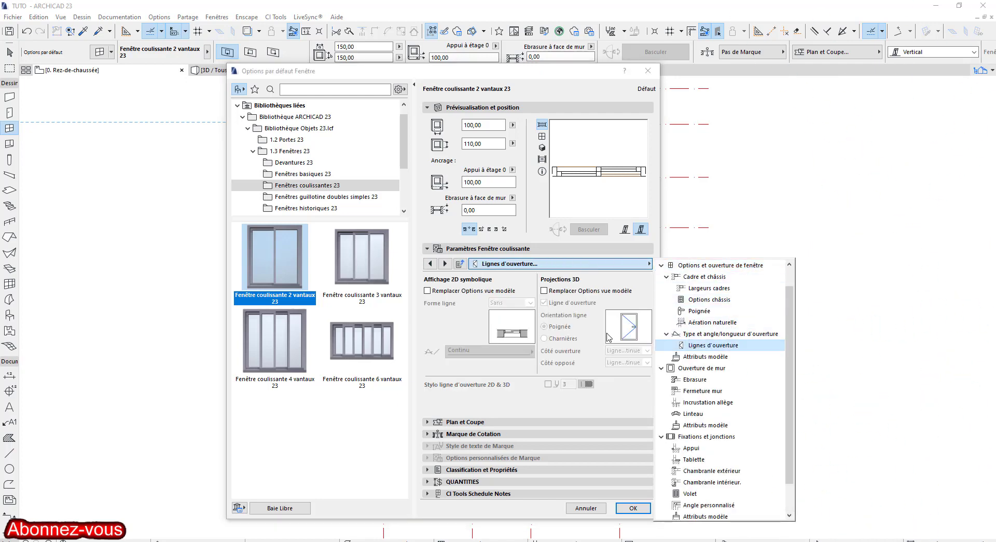
click(544, 292)
click(544, 291)
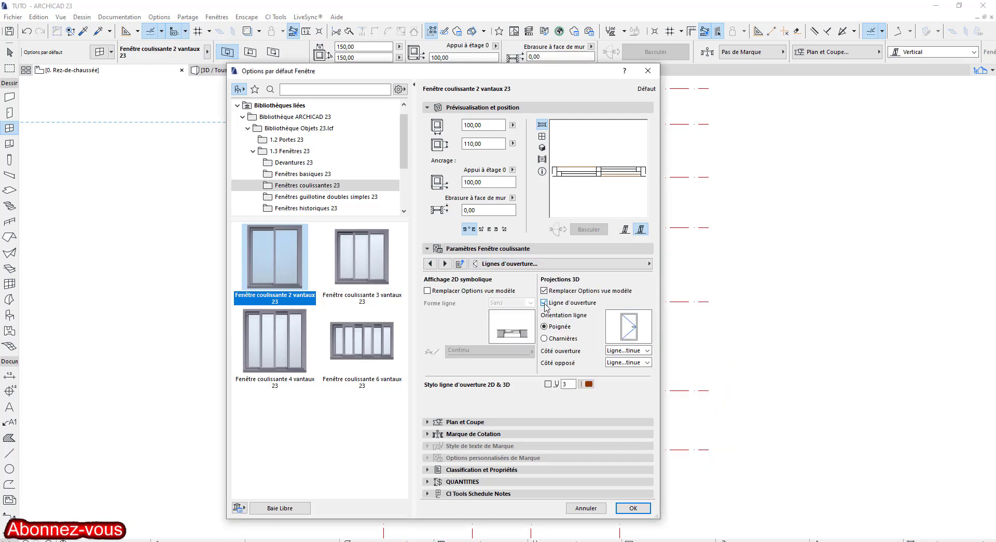
click(633, 507)
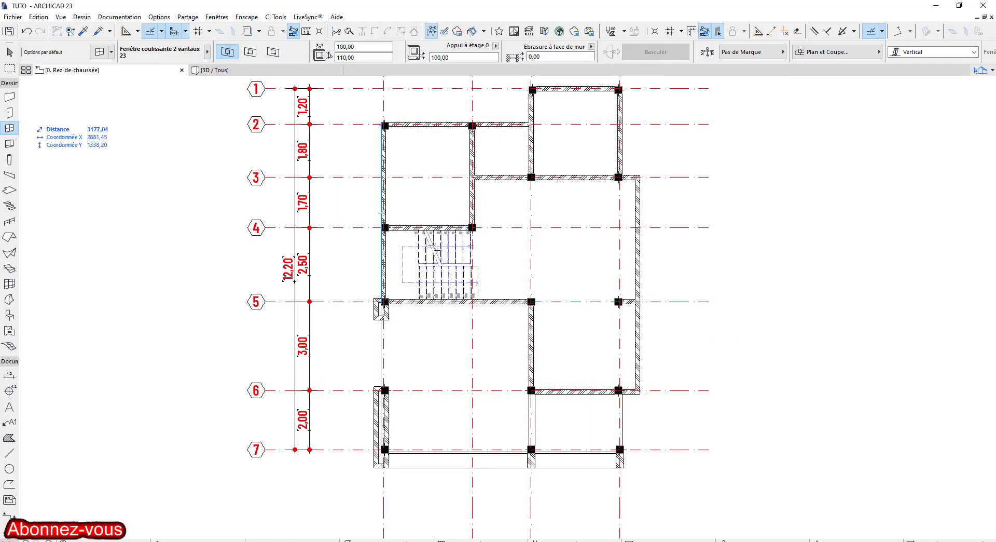
- Place the sliding window in the axis A exterior wall, centred at axis 3
scroll(433, 240, up, 6)
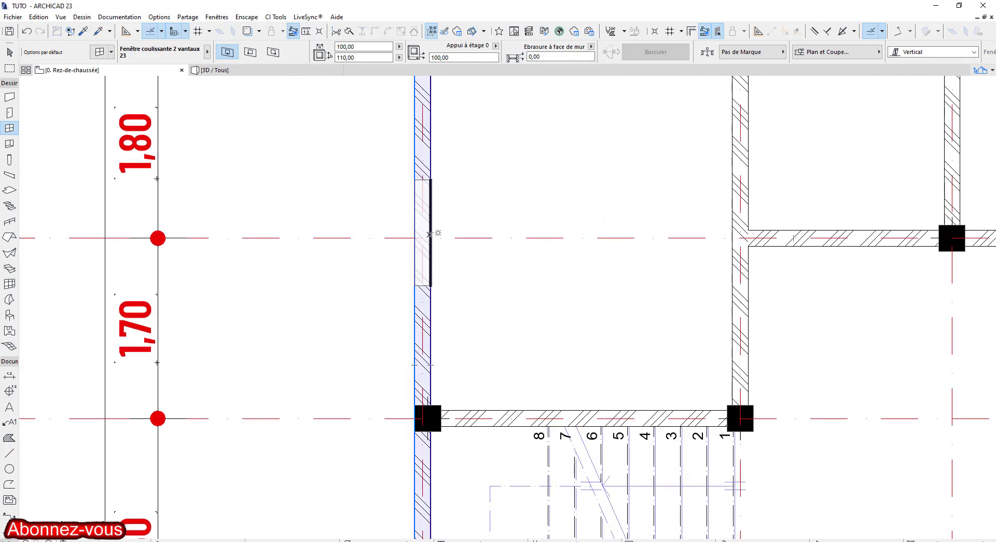
click(430, 234)
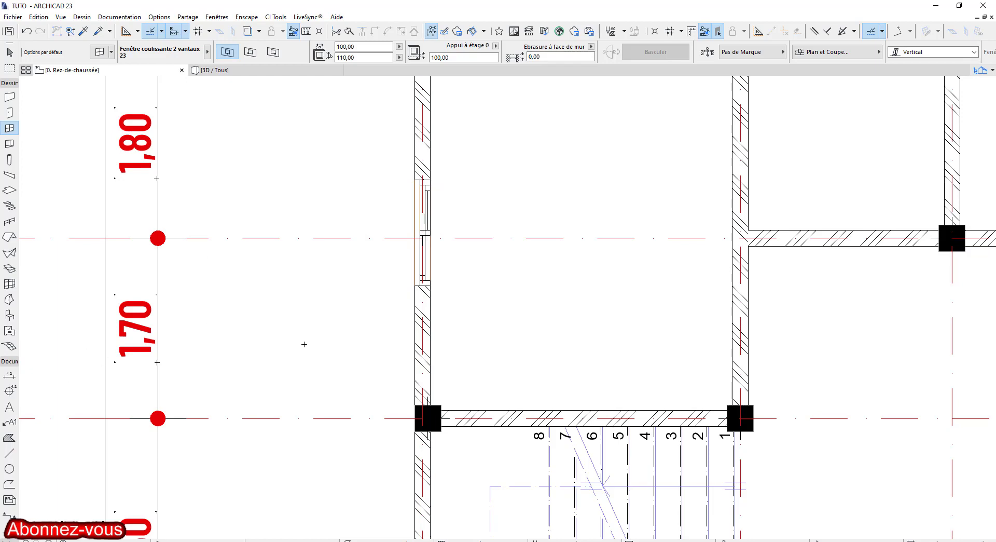
- Place a 60 × 60 sliding window with sill height 150 in the axis 2 wall, midway between axes B and C
scroll(542, 309, down, 3)
middle_drag(598, 298, 496, 229)
scroll(329, 340, down, 3)
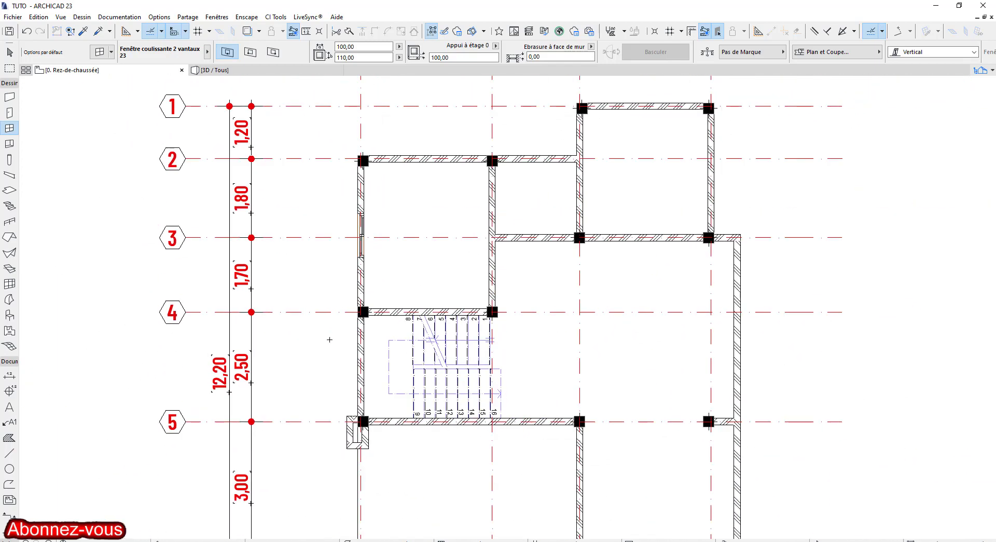
middle_drag(338, 329, 267, 302)
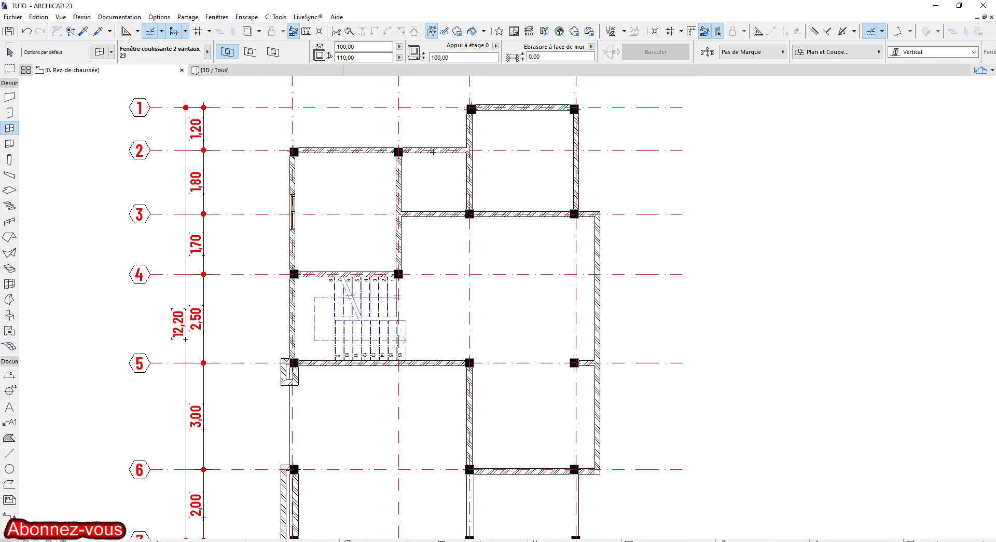
click(345, 47)
double_click(345, 47)
text(60)
key(Tab)
text(60,00)
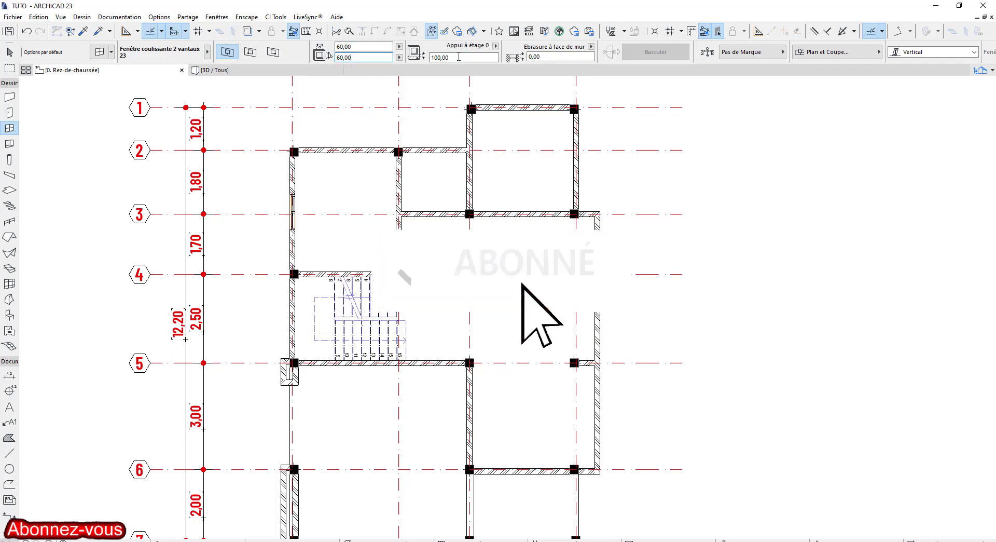
key(Tab)
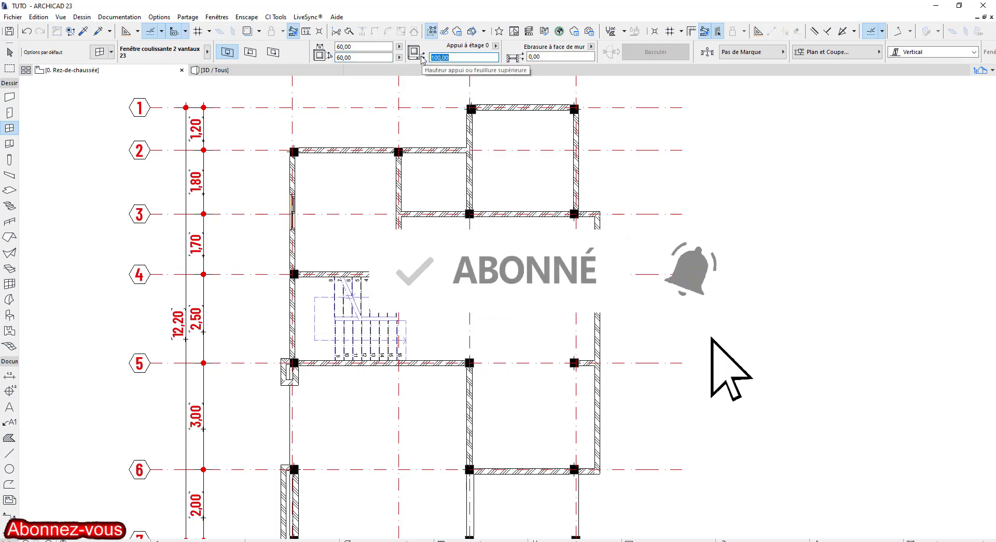
text(1)
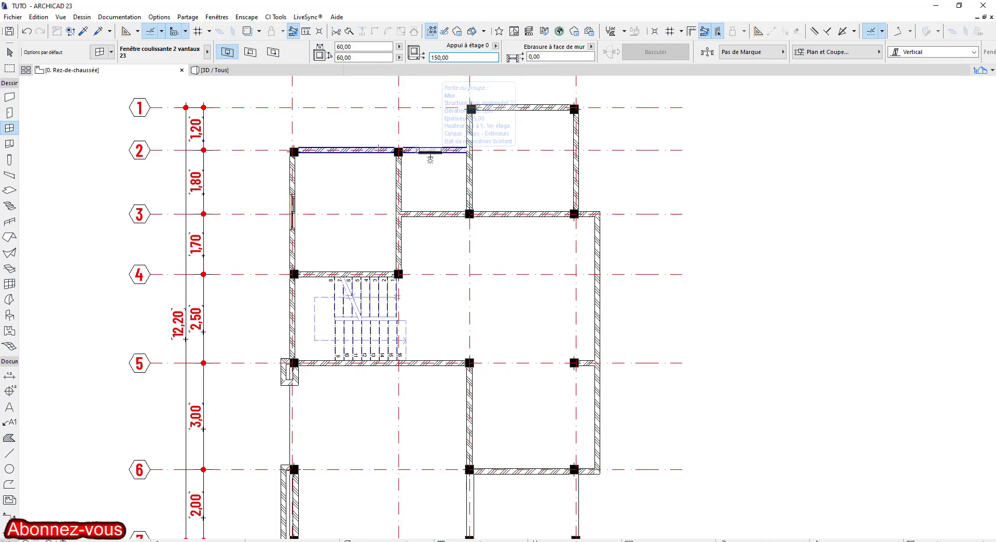
click(432, 157)
click(519, 134)
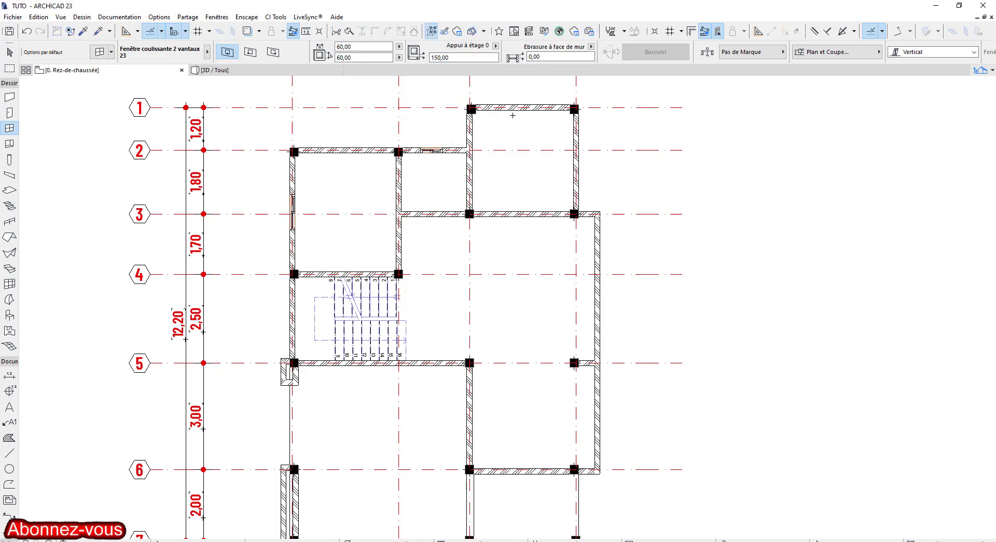
- Set the window height to 150 and sill height to 60, and place it in the axis D wall at axis 2
scroll(524, 119, up, 5)
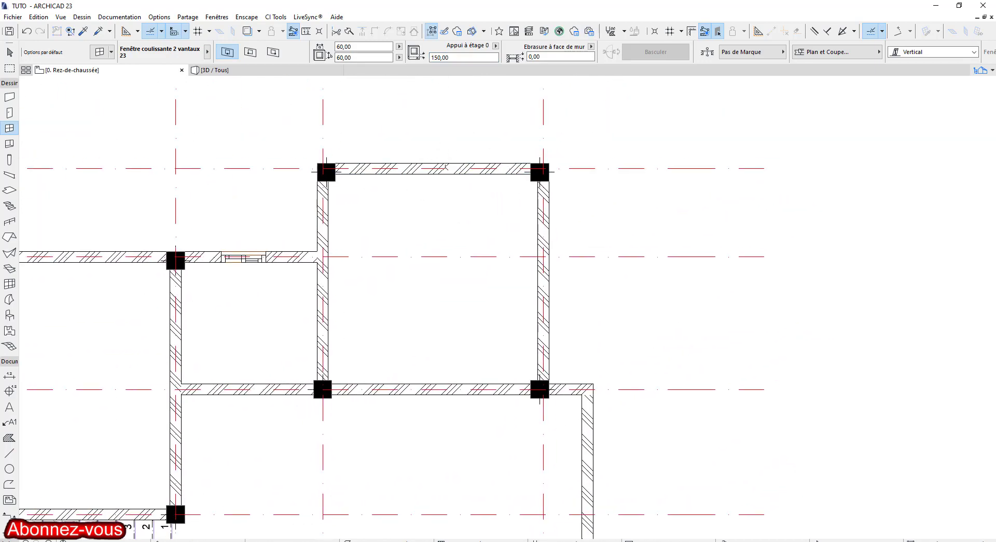
middle_drag(562, 297, 551, 260)
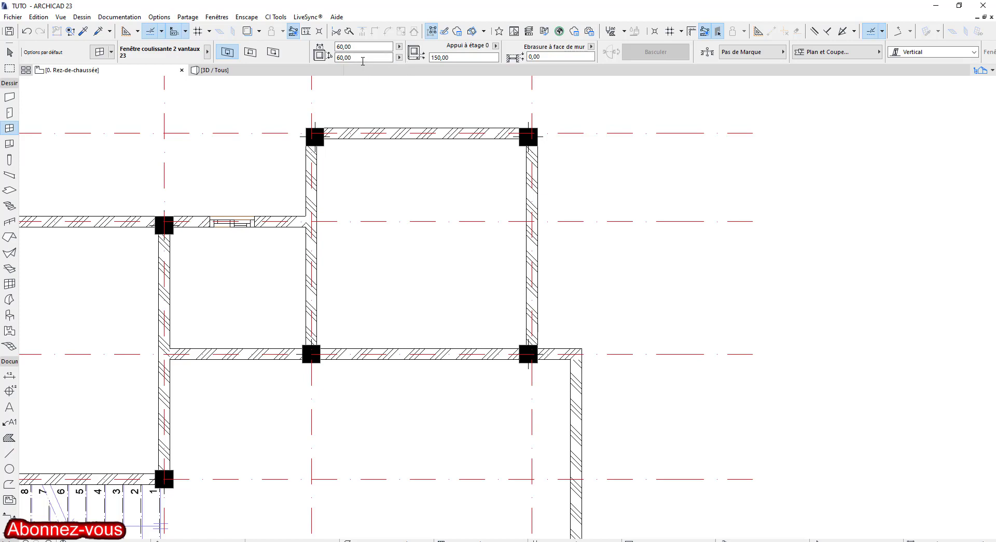
click(356, 58)
drag(461, 57, 377, 57)
text(60)
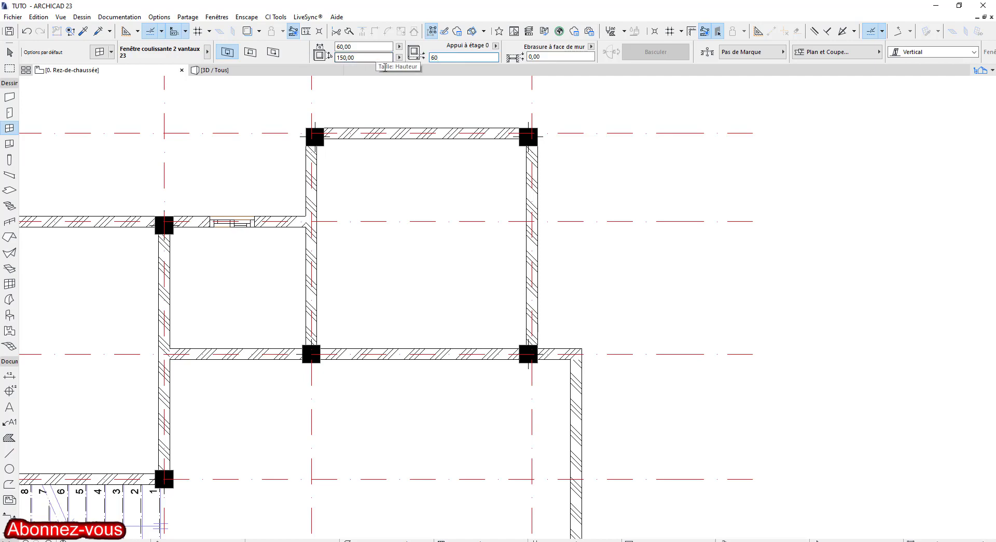
key(Return)
scroll(532, 219, up, 2)
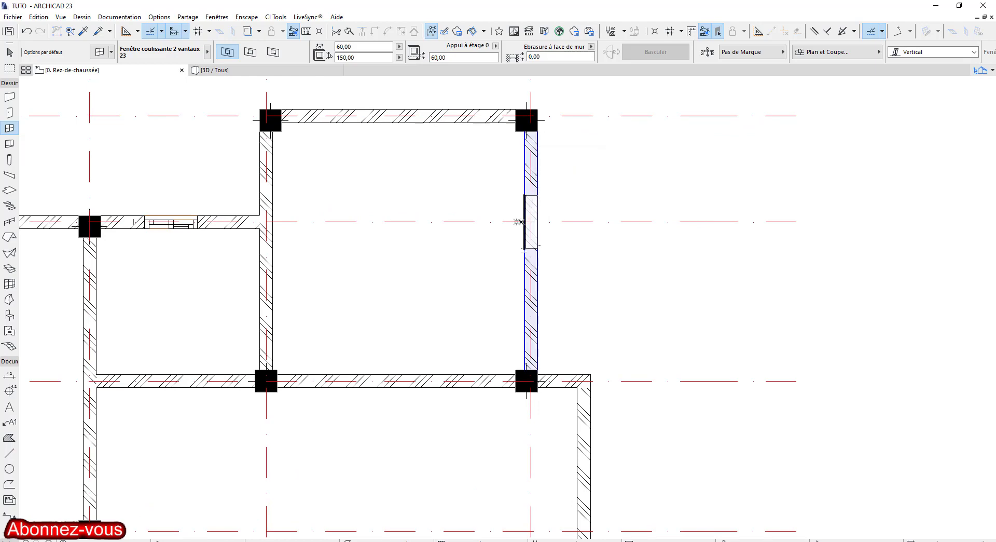
click(519, 222)
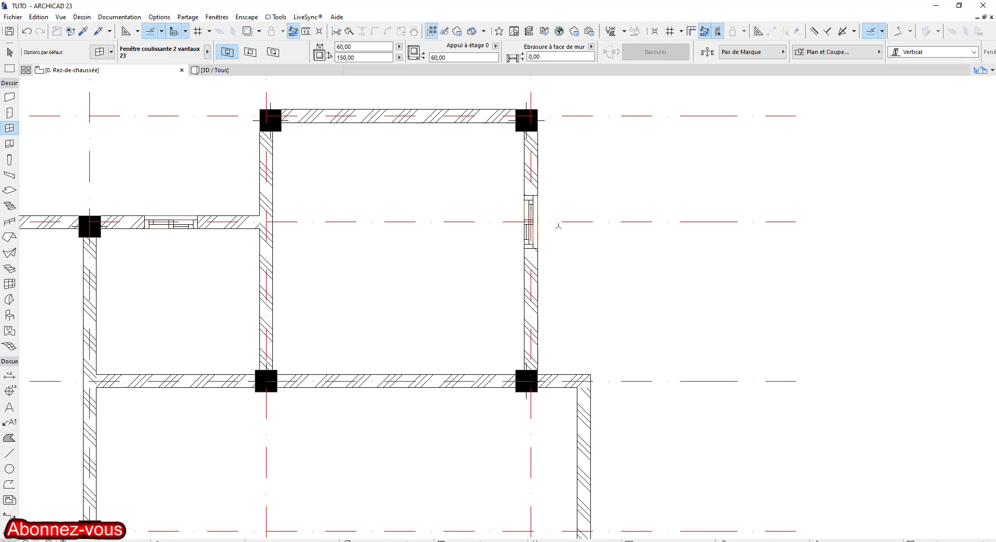
- Inspect the new sliding window in the axis D wall in the 3D view, and return to the ground-floor plan
key(Escape)
scroll(538, 218, up, 4)
middle_drag(537, 216, 532, 185)
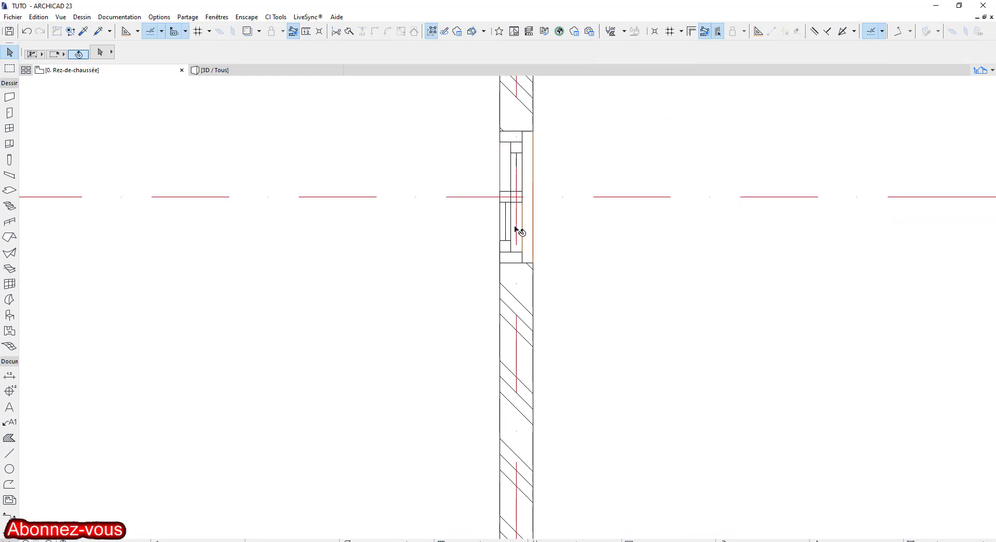
click(518, 230)
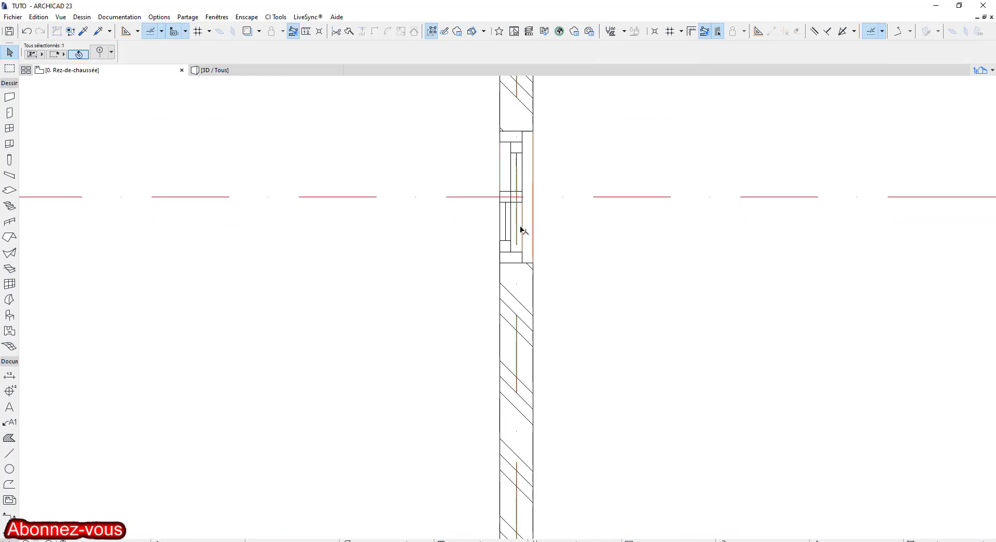
key(Escape)
click(522, 141)
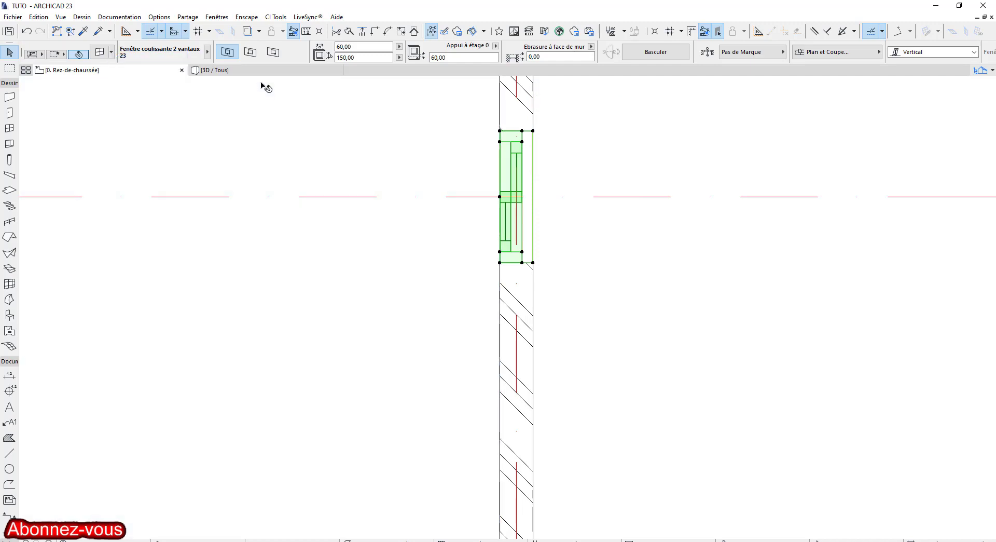
click(264, 71)
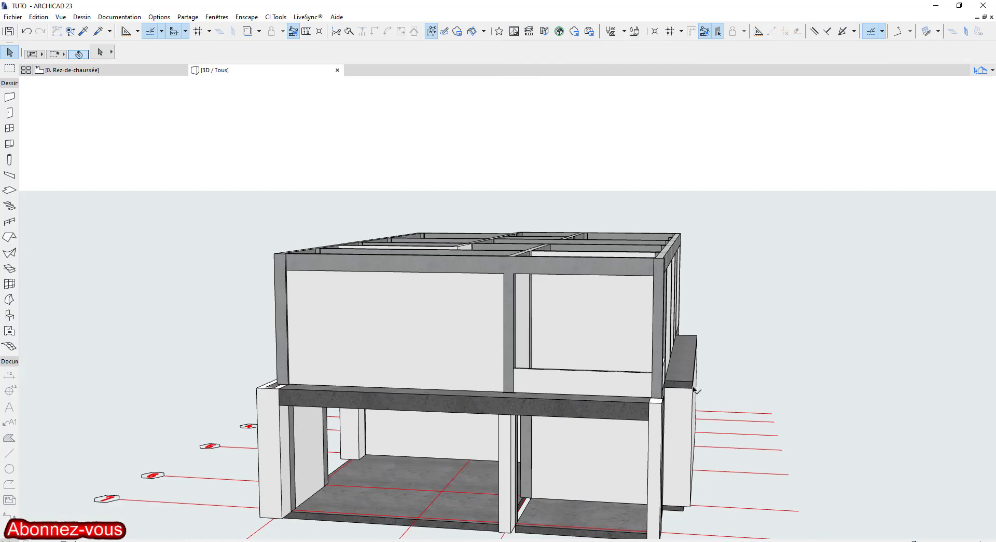
drag(693, 388, 527, 438)
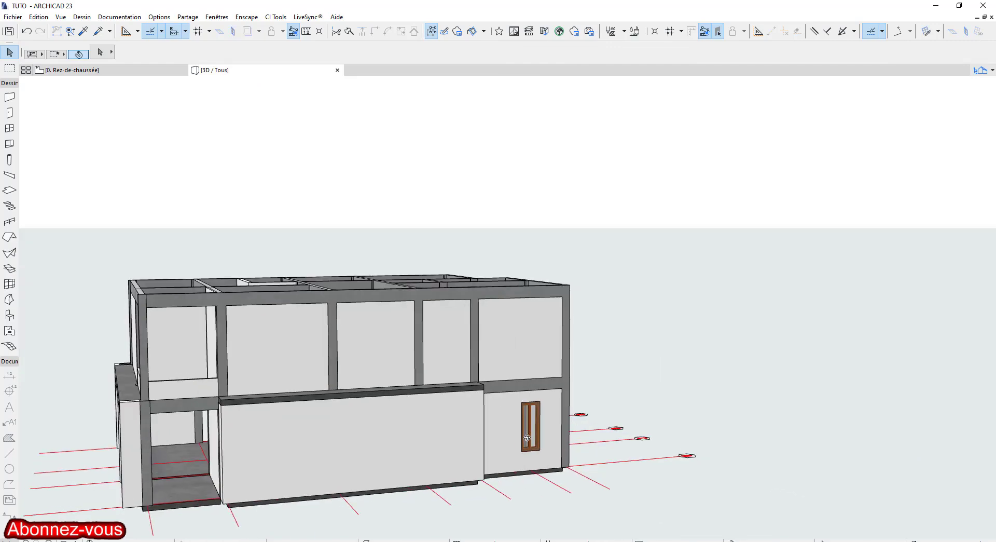
scroll(527, 438, up, 10)
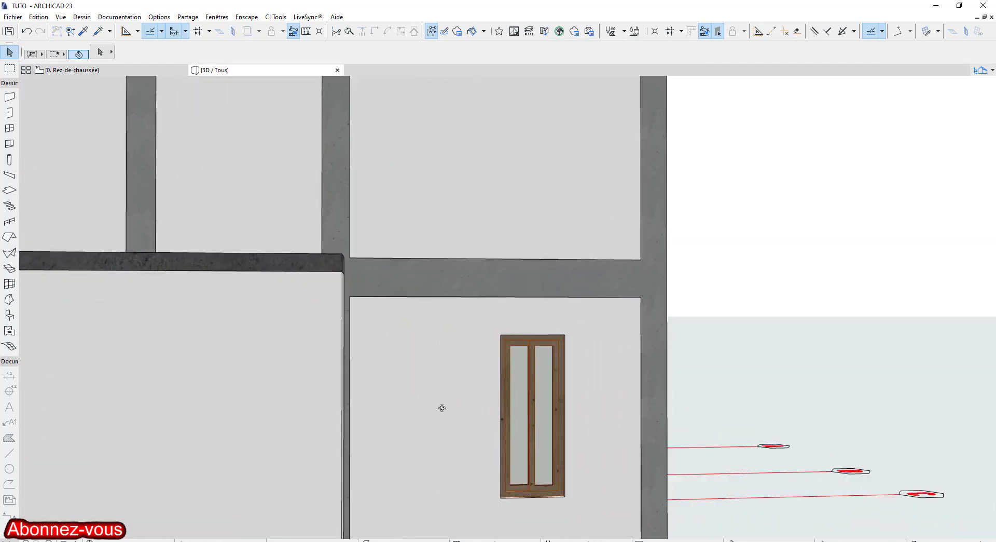
drag(441, 408, 446, 386)
click(130, 70)
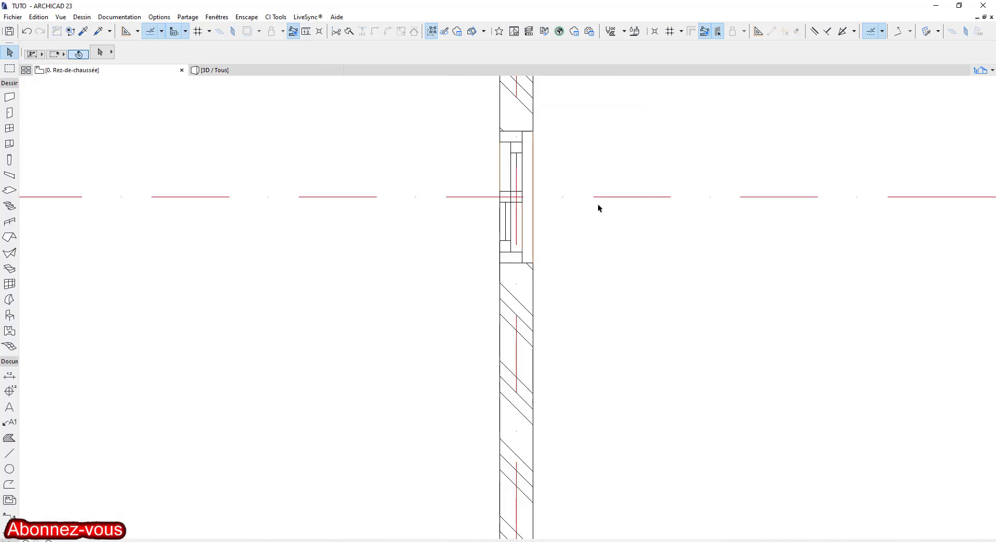
- Set the width of the sliding window in the axis D wall at axis 2 to 90
scroll(592, 206, down, 3)
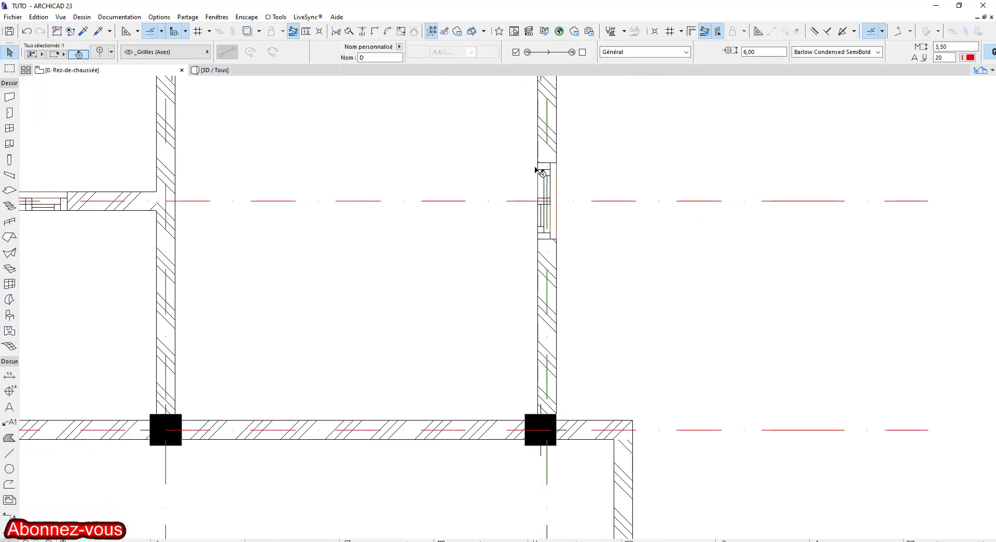
scroll(550, 176, up, 3)
click(551, 174)
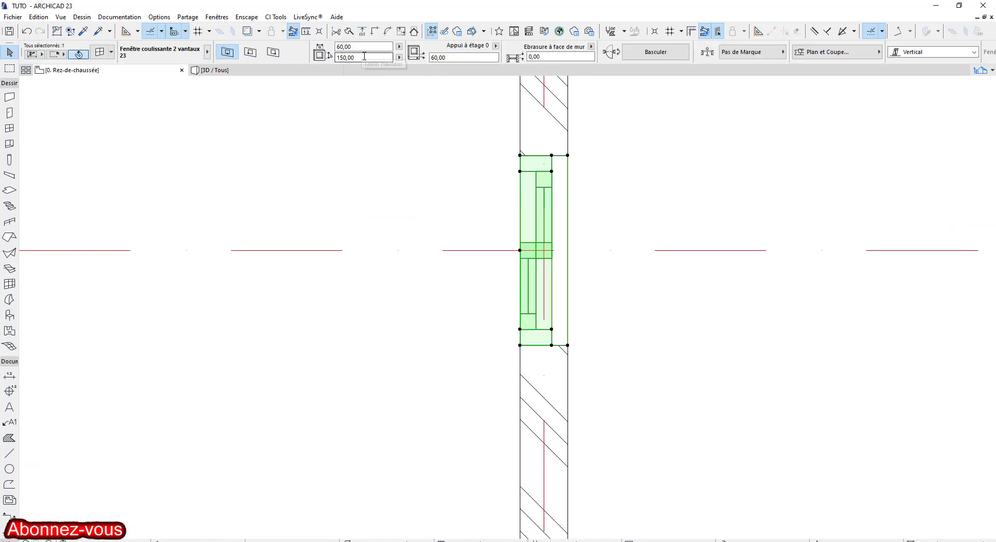
click(348, 47)
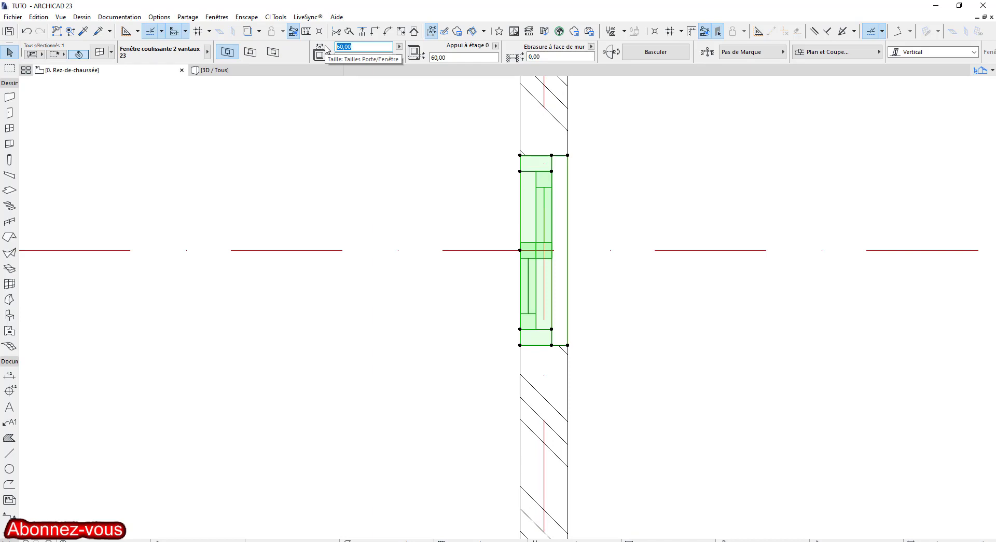
click(433, 156)
click(595, 191)
scroll(595, 191, down, 6)
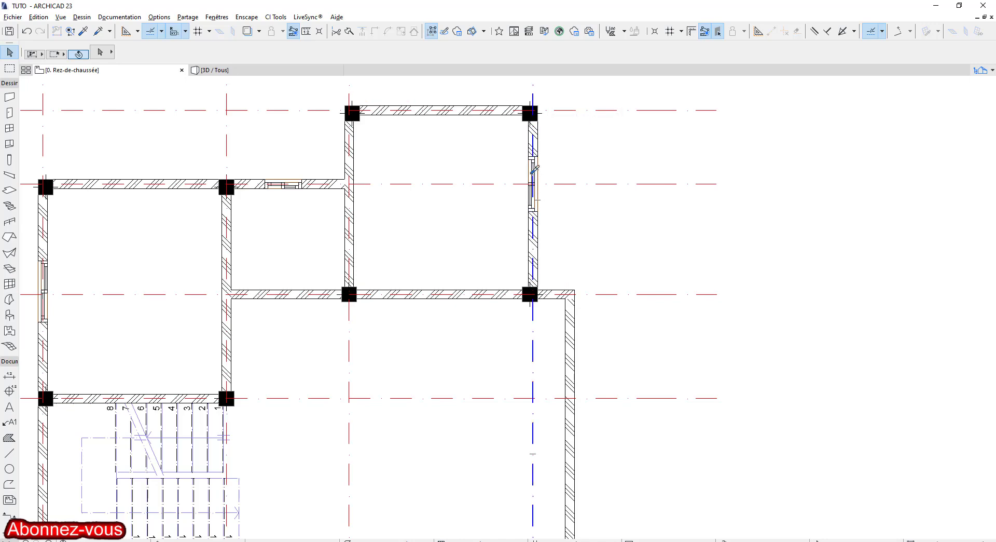
- Pick up the settings of the sliding window in the axis D wall for placing matching windows
key(alt)
key(alt)
scroll(539, 177, up, 5)
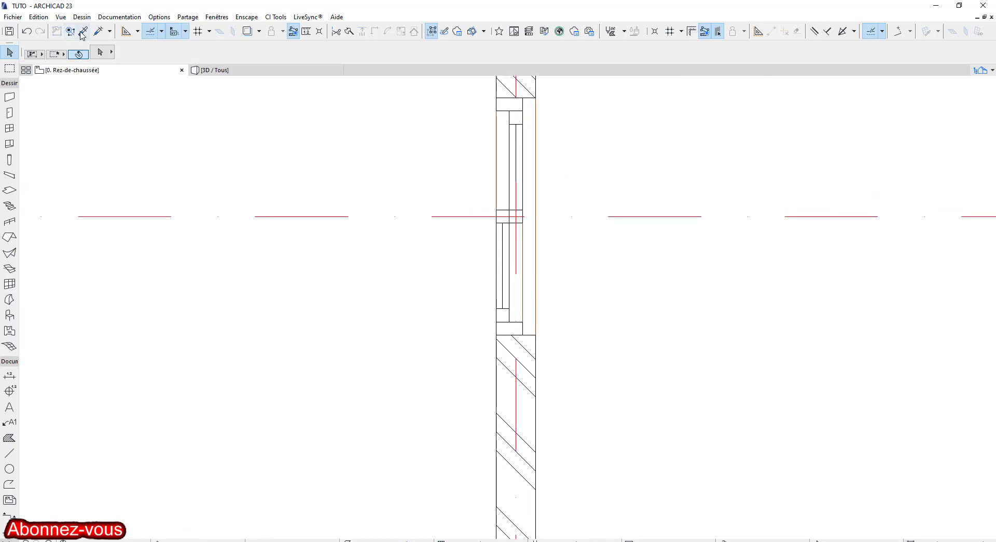
click(83, 31)
click(530, 317)
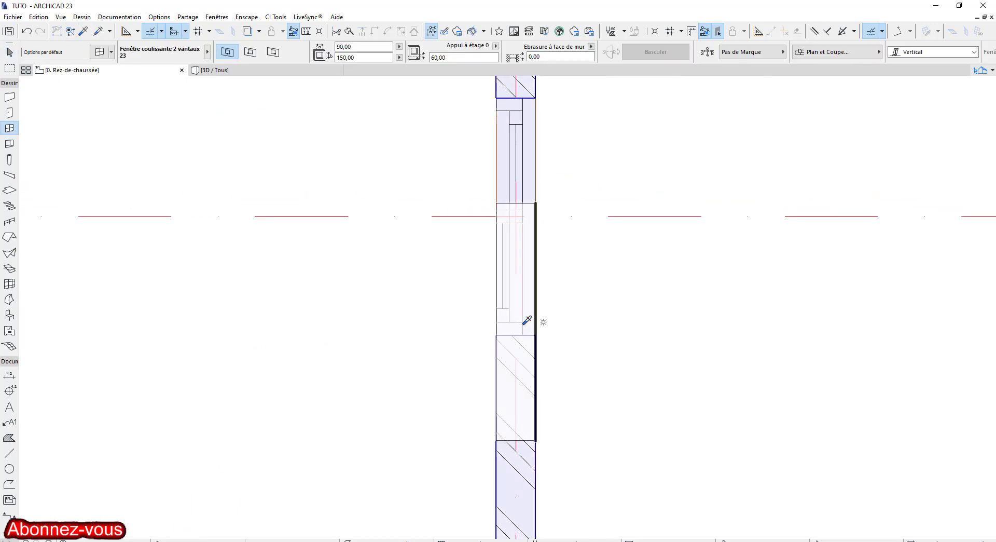
- Place a 90 × 150 sliding window with sill height 60 in the exterior wall beyond axis D, between axes 3 and 4
scroll(530, 317, down, 5)
middle_drag(543, 251, 514, 148)
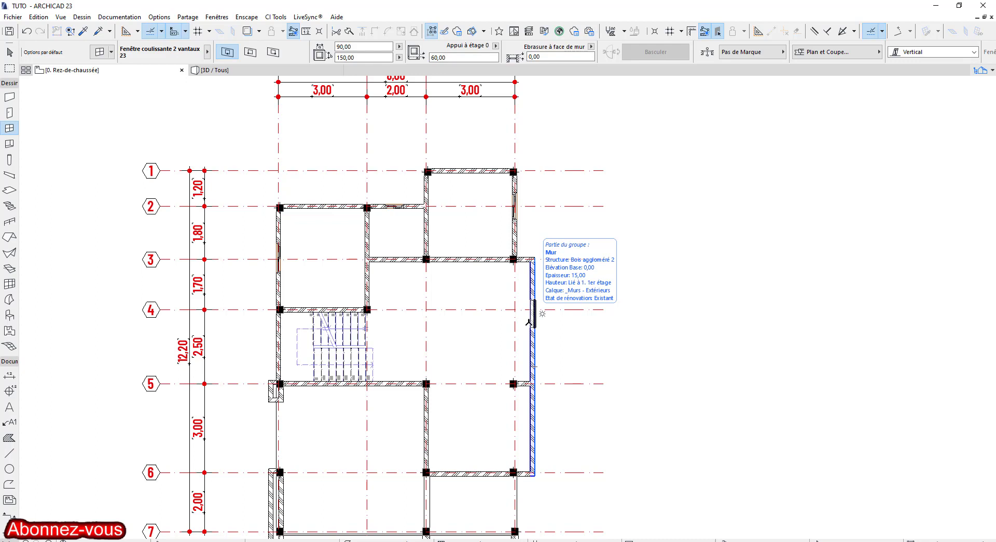
scroll(529, 322, up, 5)
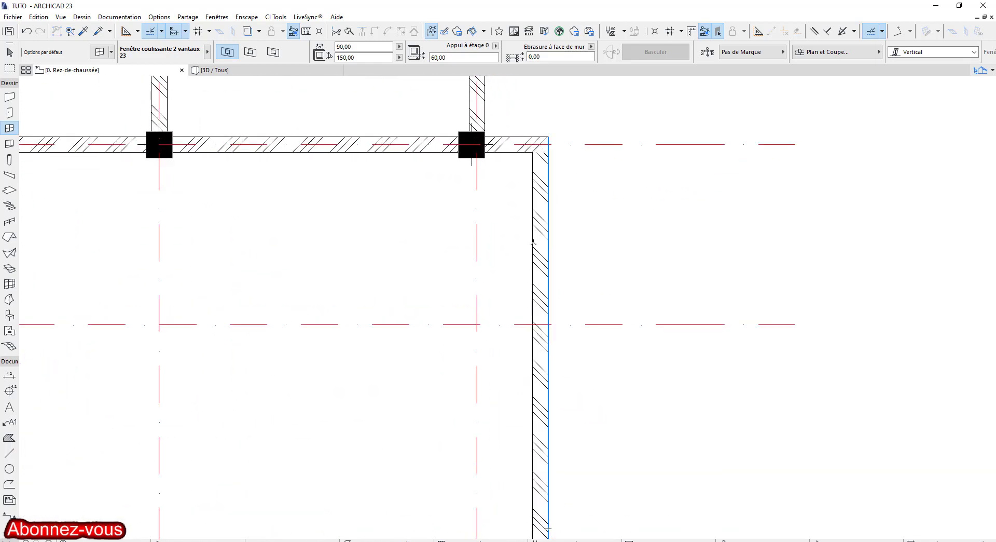
scroll(536, 242, down, 1)
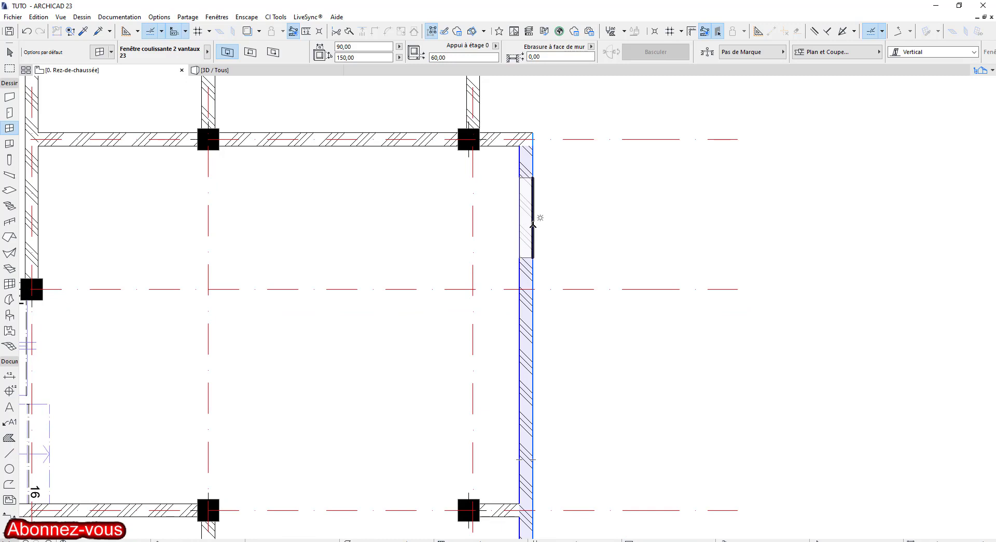
middle_drag(536, 248, 520, 184)
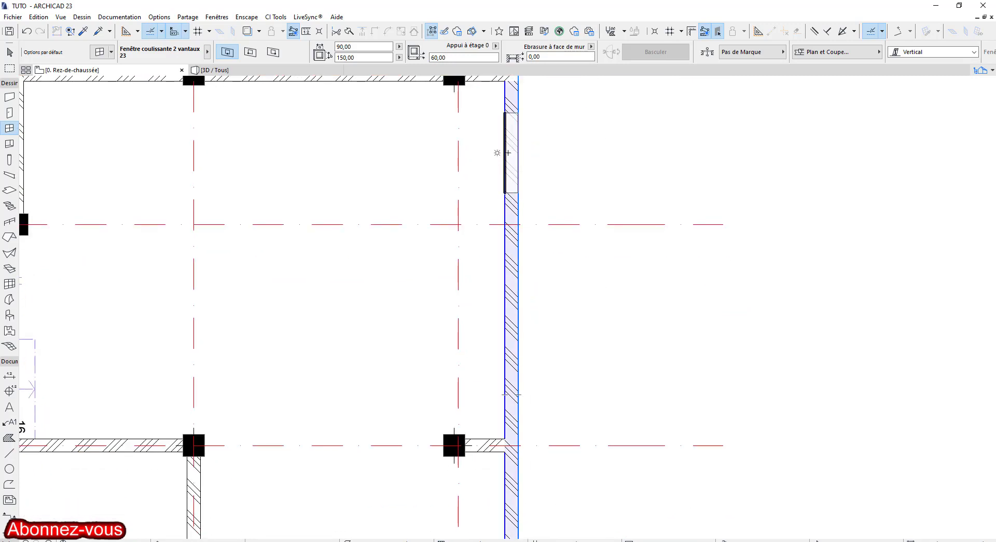
click(508, 152)
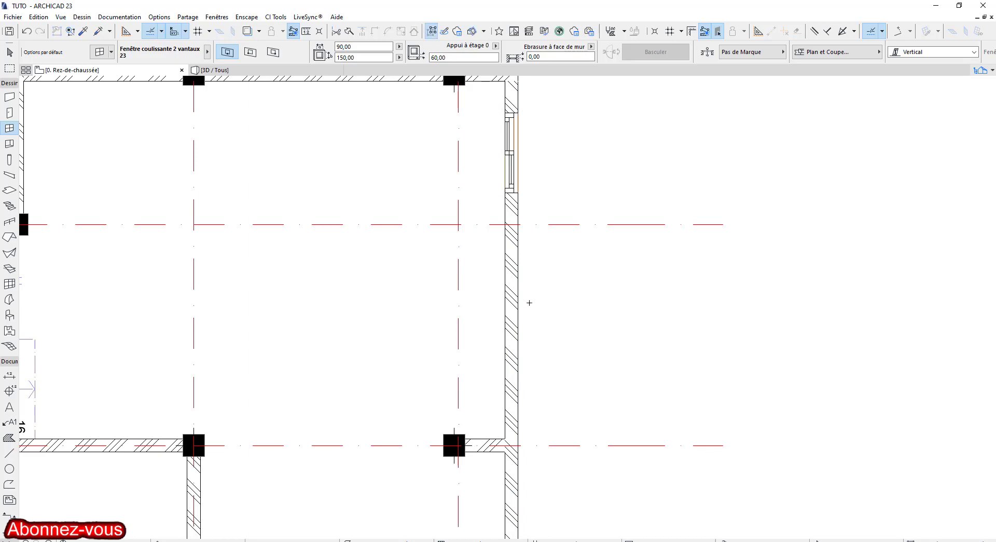
scroll(529, 302, down, 4)
middle_drag(530, 303, 492, 215)
key(Escape)
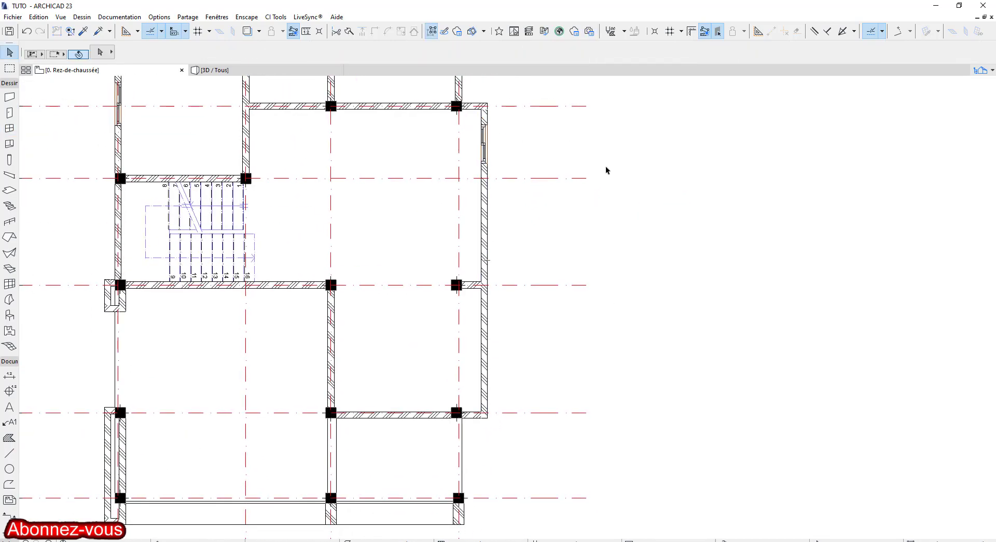
- Copy the window between axes 3 and 4 along its wall toward axis 5, butting the copy against the original's end
scroll(507, 155, up, 5)
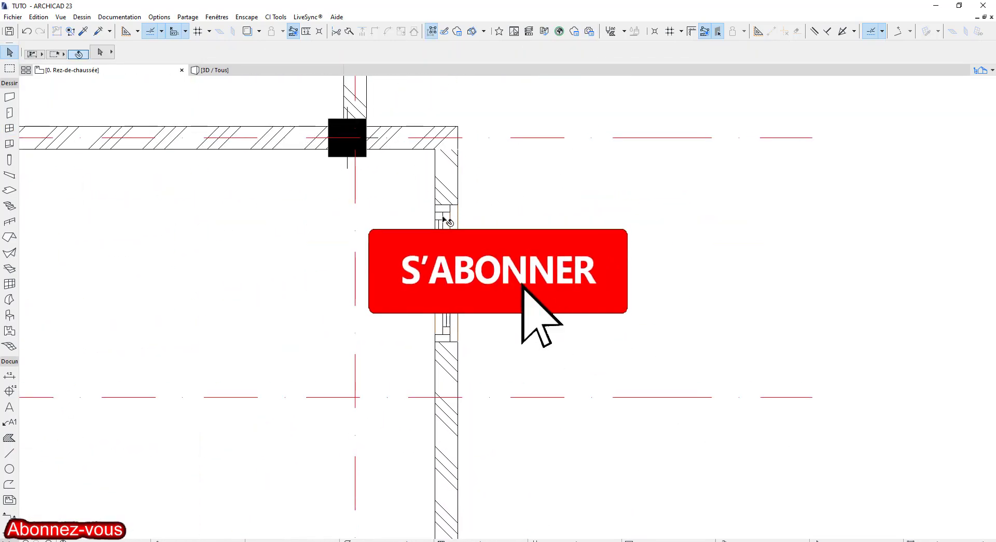
click(443, 218)
scroll(435, 190, down, 1)
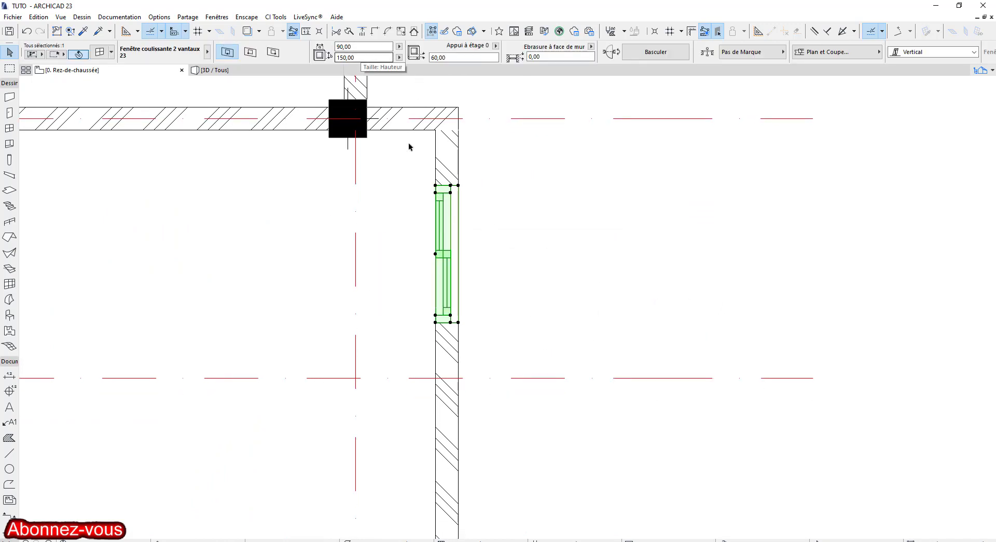
click(435, 187)
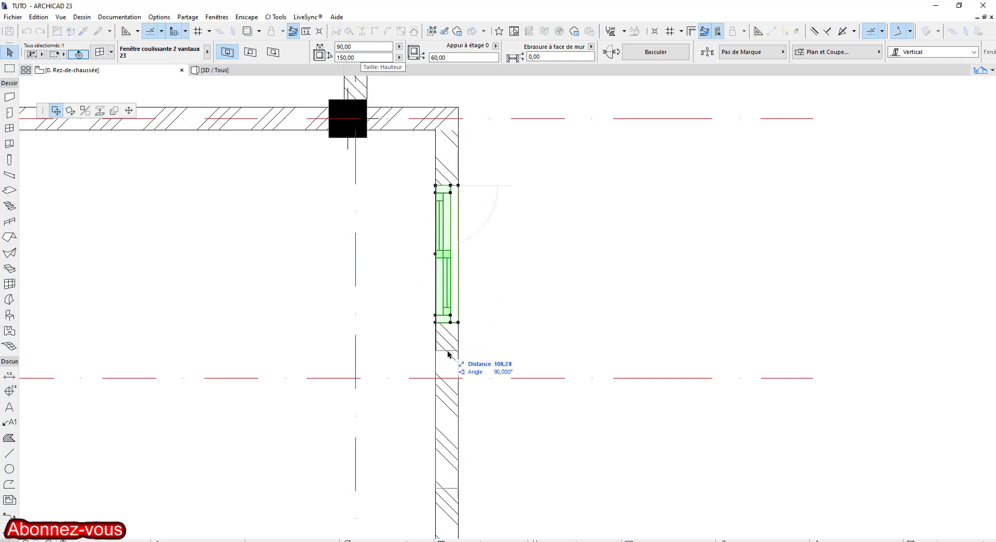
click(435, 323)
scroll(486, 377, down, 1)
middle_drag(484, 377, 427, 178)
scroll(453, 309, down, 3)
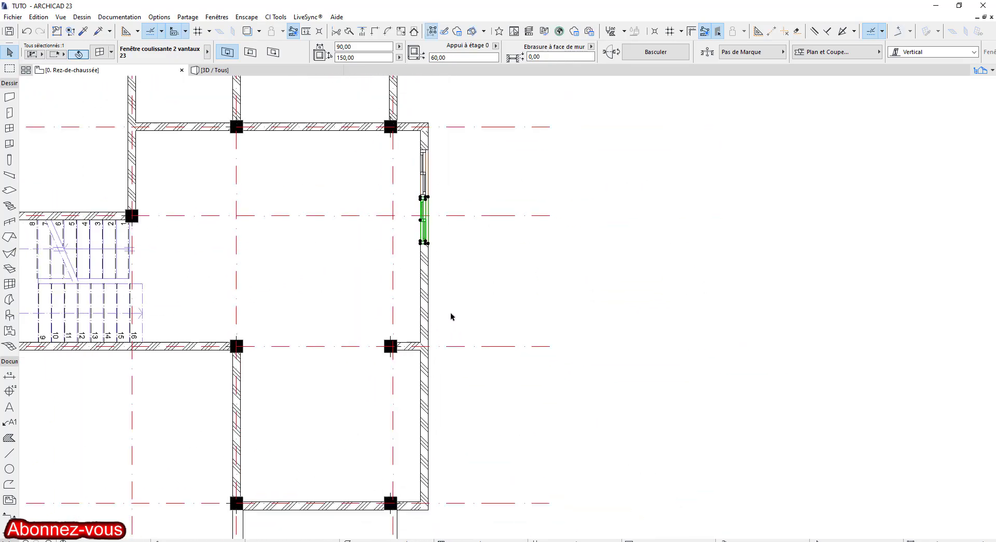
- Copy the second window along the same wall toward axis 5 to make a continuous row of three windows
scroll(431, 234, up, 5)
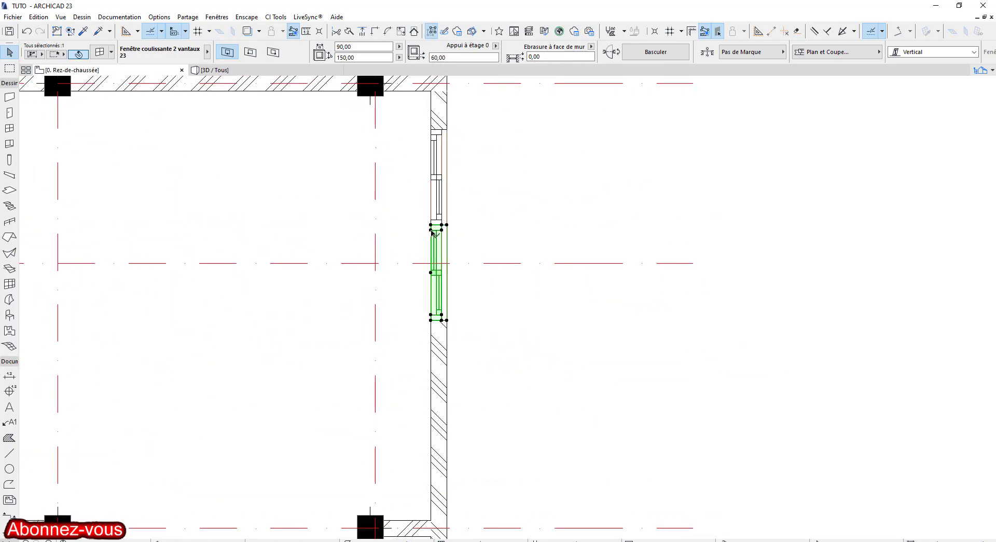
click(431, 230)
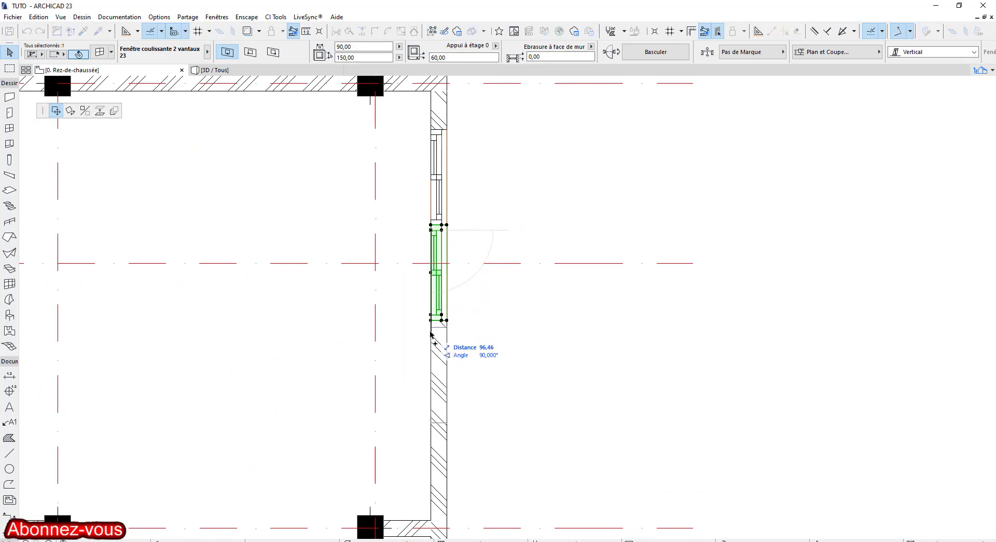
click(432, 324)
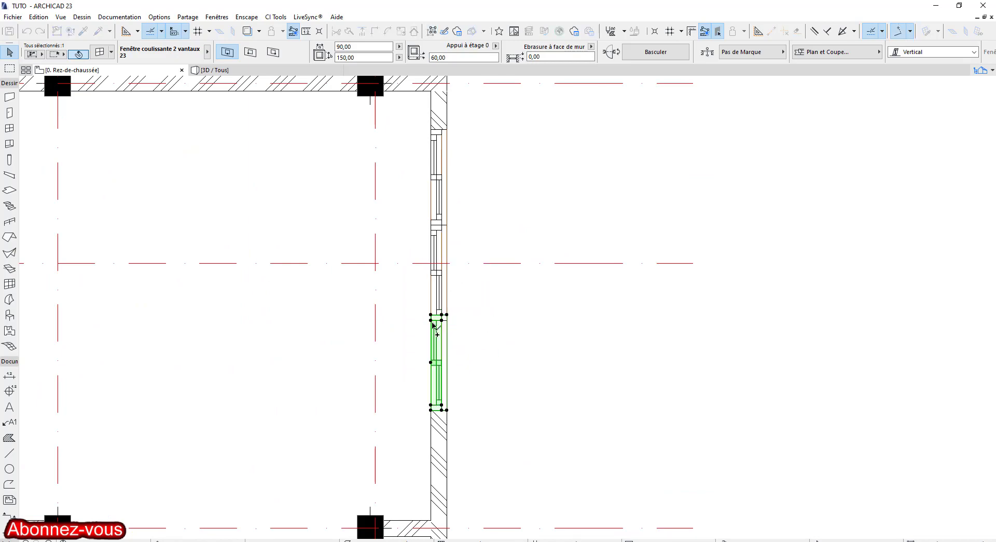
scroll(467, 351, down, 5)
middle_drag(482, 356, 427, 276)
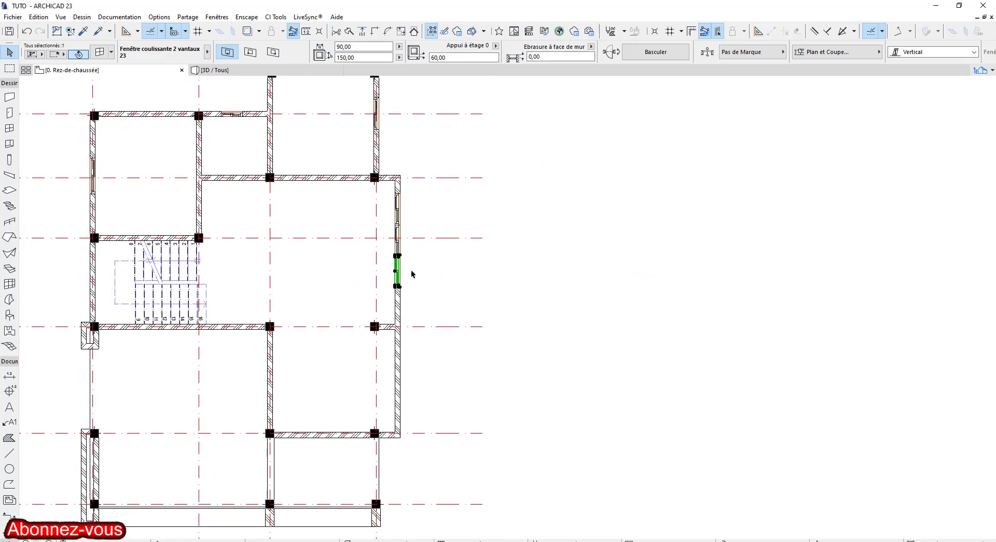
- Set the height of all three windows in the row beyond axis D to 110 and their sill height to 100
scroll(405, 246, up, 5)
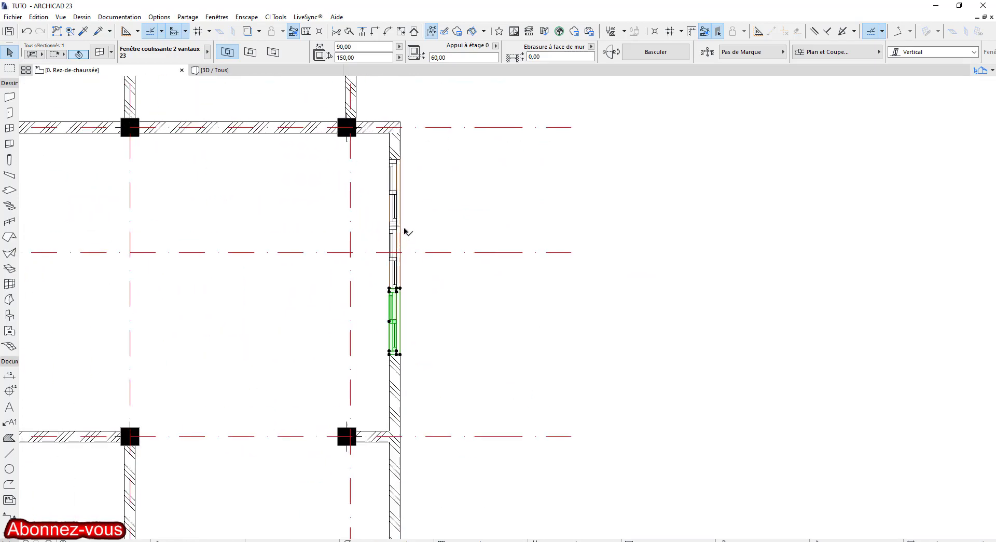
shift+click(390, 272)
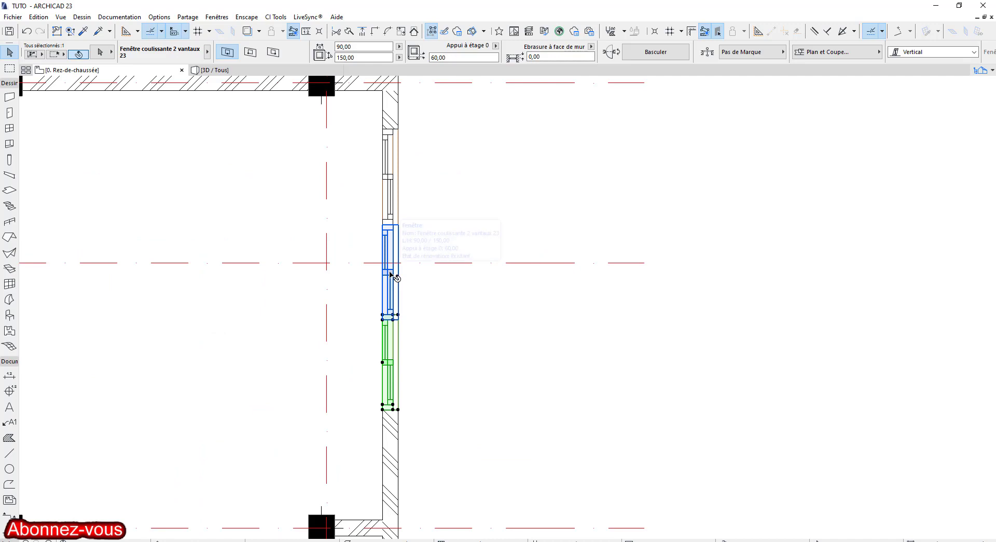
shift+click(390, 187)
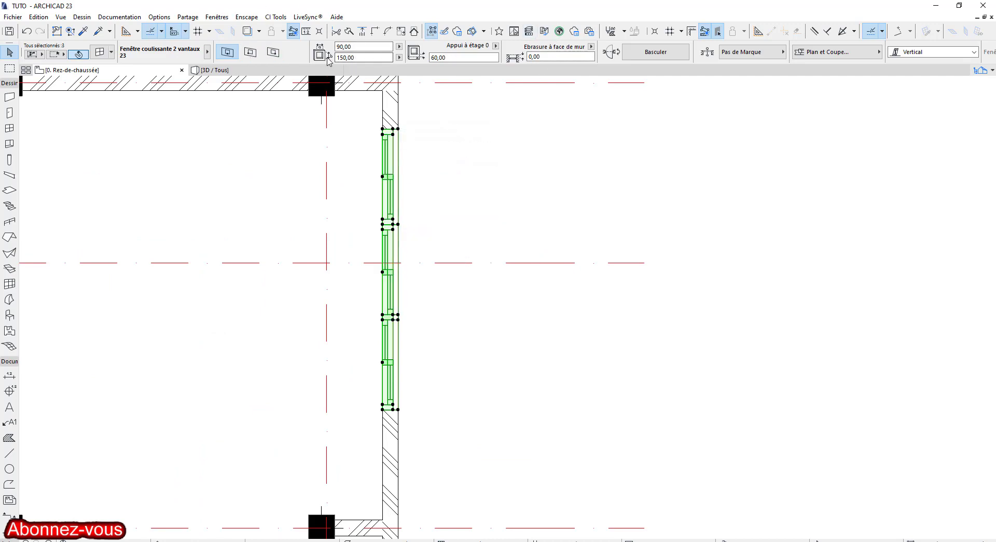
click(363, 58)
click(457, 57)
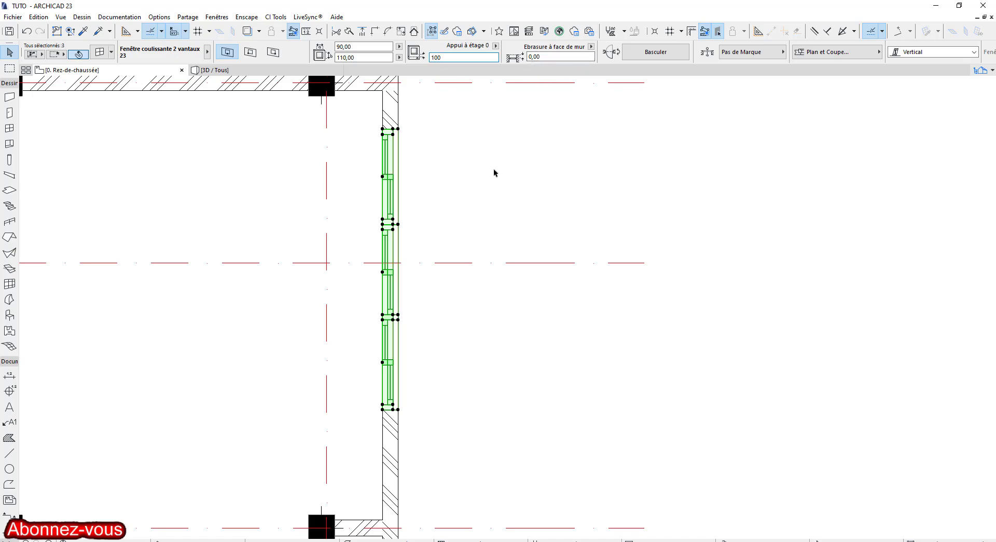
key(Return)
scroll(480, 309, down, 5)
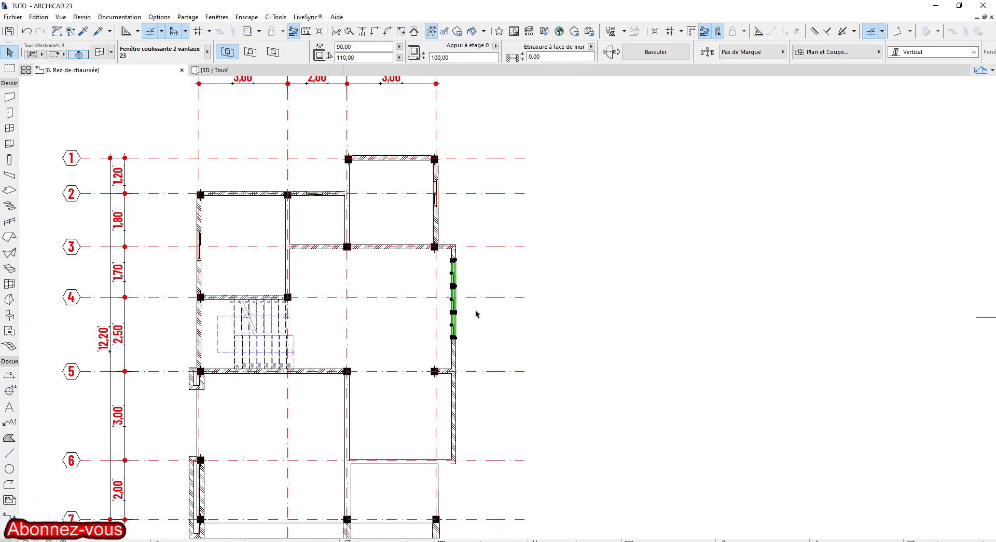
middle_drag(478, 311, 450, 258)
key(Escape)
- Copy two adjacent windows from the row beyond axis D to the same wall between axes 5 and 6, starting at the axis 5 partition
scroll(456, 279, up, 7)
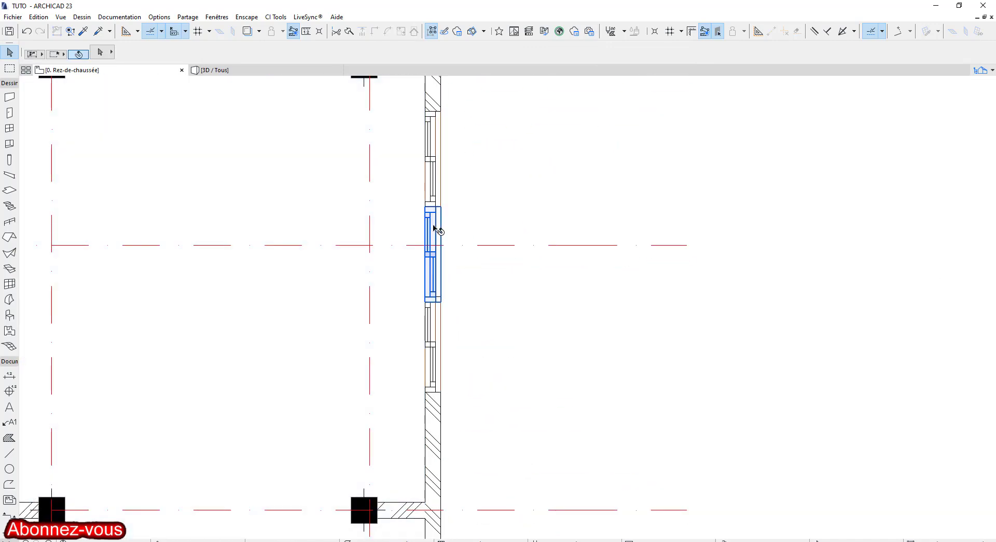
click(436, 228)
shift+click(432, 324)
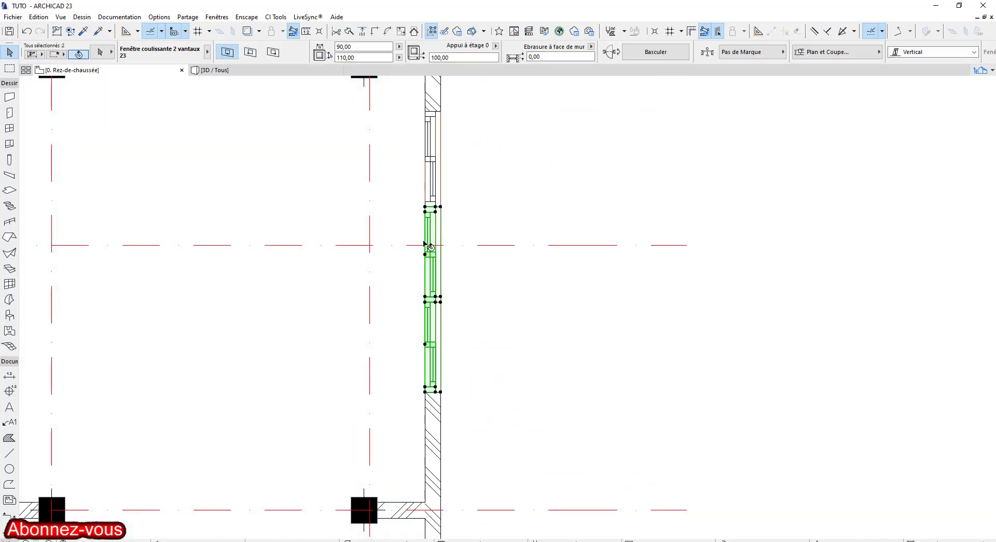
click(426, 210)
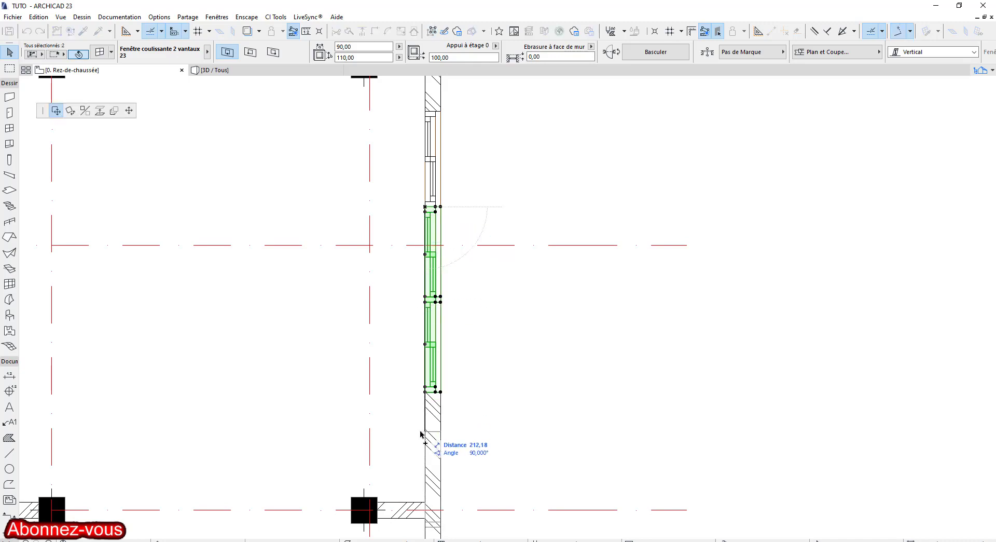
middle_drag(423, 438, 452, 210)
middle_drag(420, 372, 440, 199)
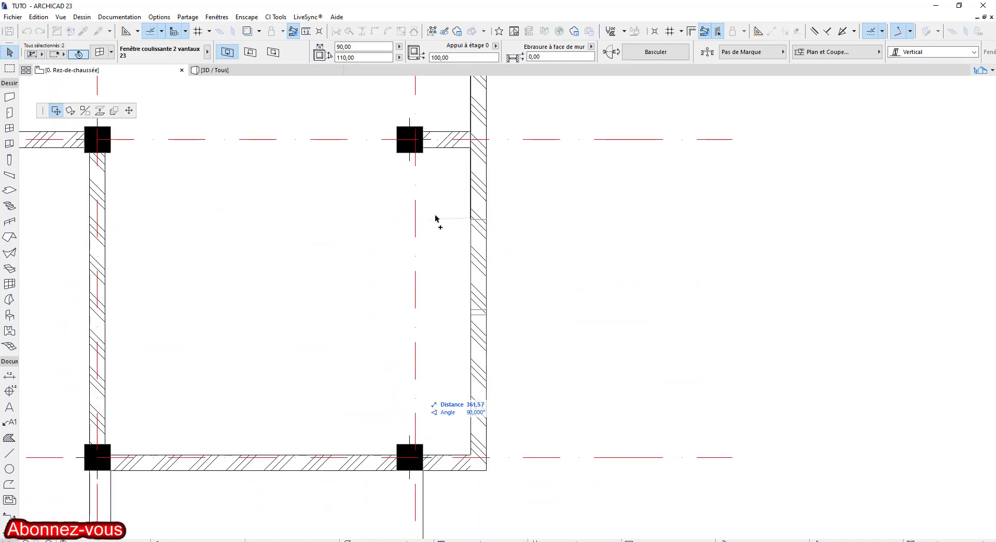
click(473, 160)
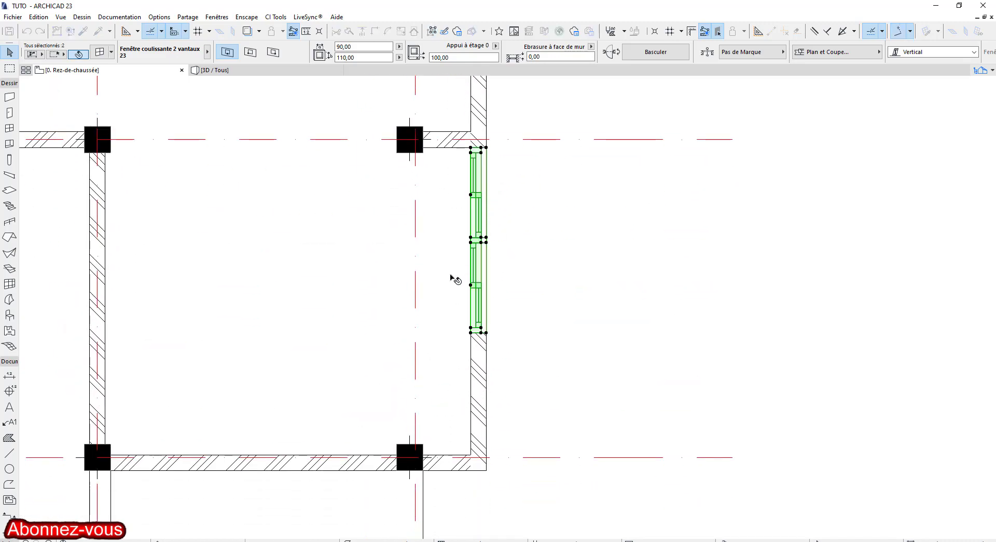
- Delete the copied window nearest axis 5, between axes 5 and 6
scroll(451, 278, down, 1)
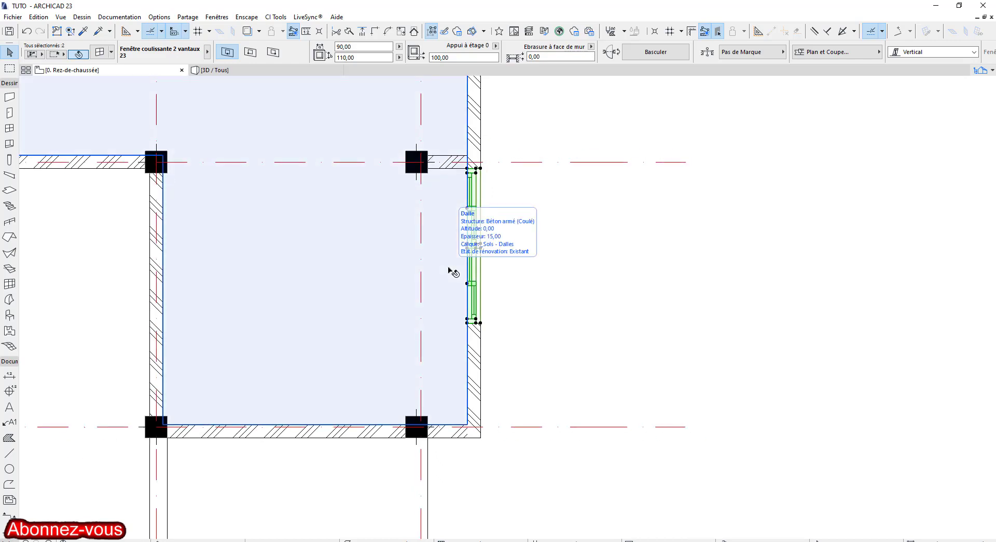
click(476, 200)
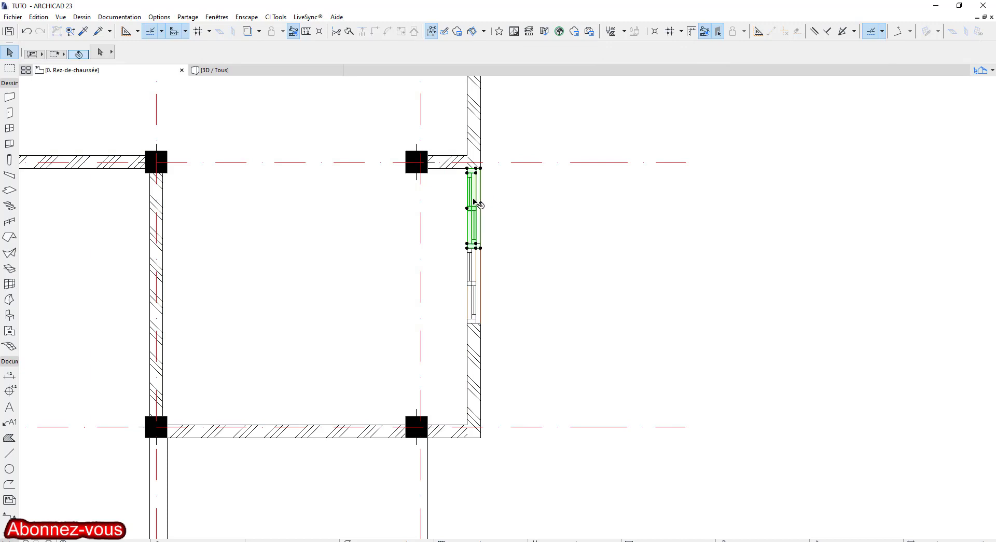
key(Delete)
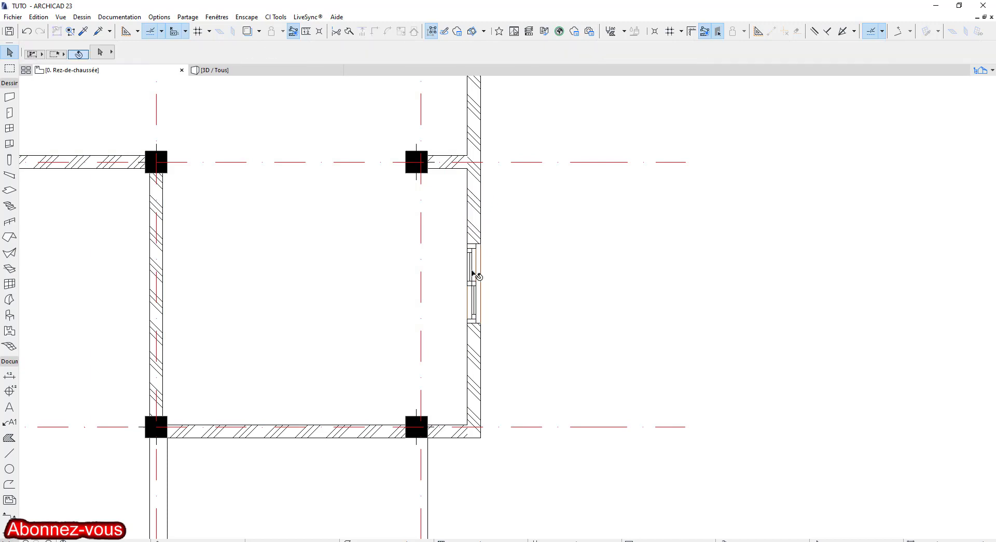
- Move the remaining window between axes 5 and 6 along its wall until it butts against the inner corner at axis 5
click(469, 266)
key(Escape)
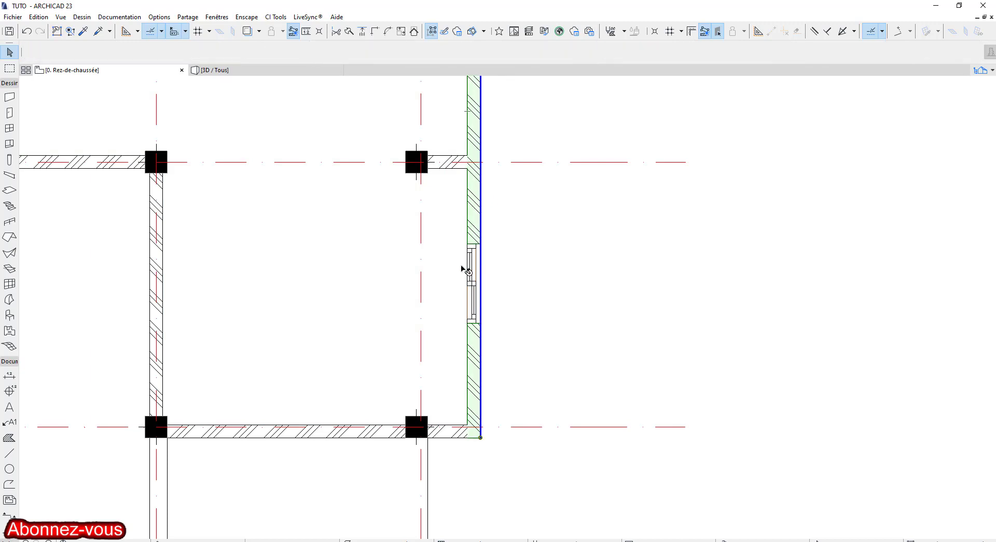
scroll(462, 265, up, 3)
click(474, 263)
click(471, 228)
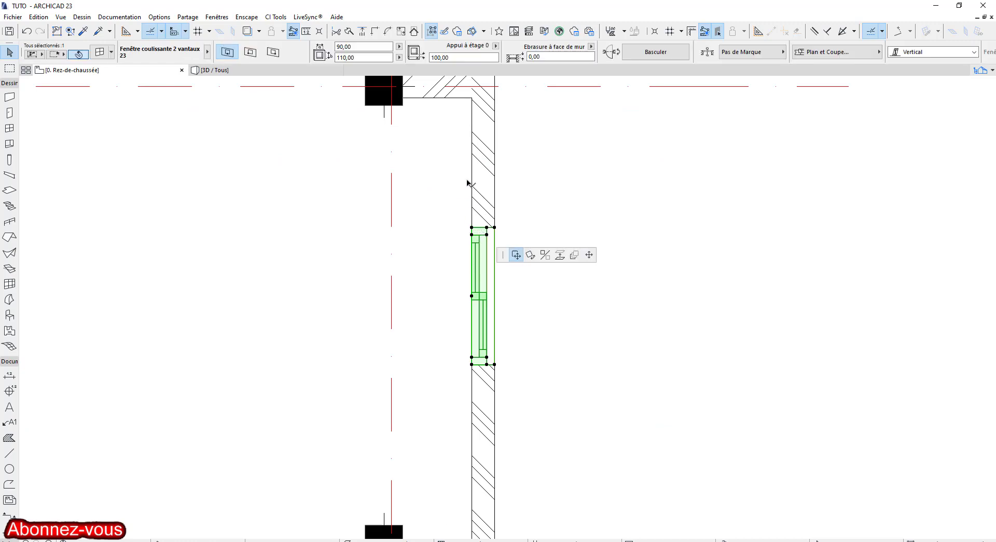
click(472, 99)
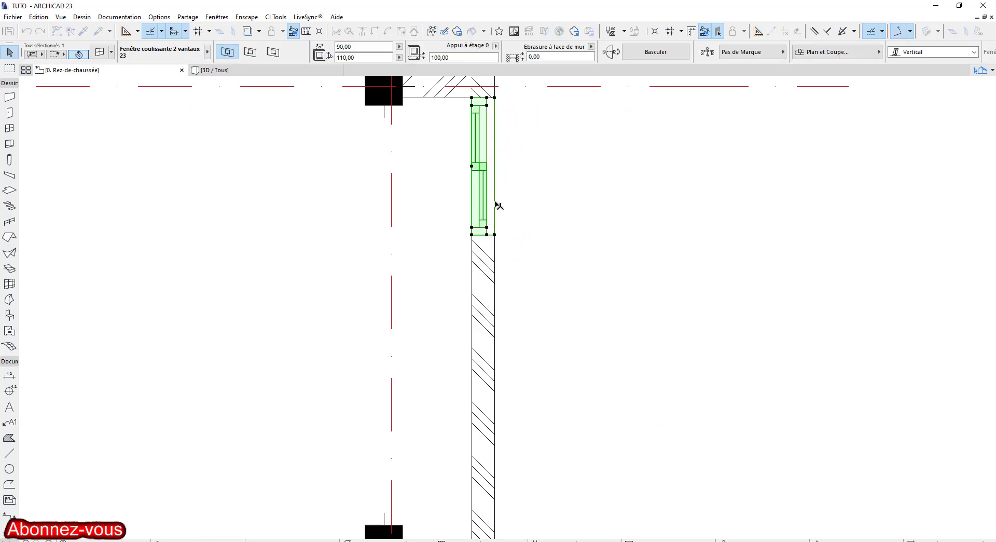
scroll(489, 239, down, 2)
middle_drag(489, 238, 484, 260)
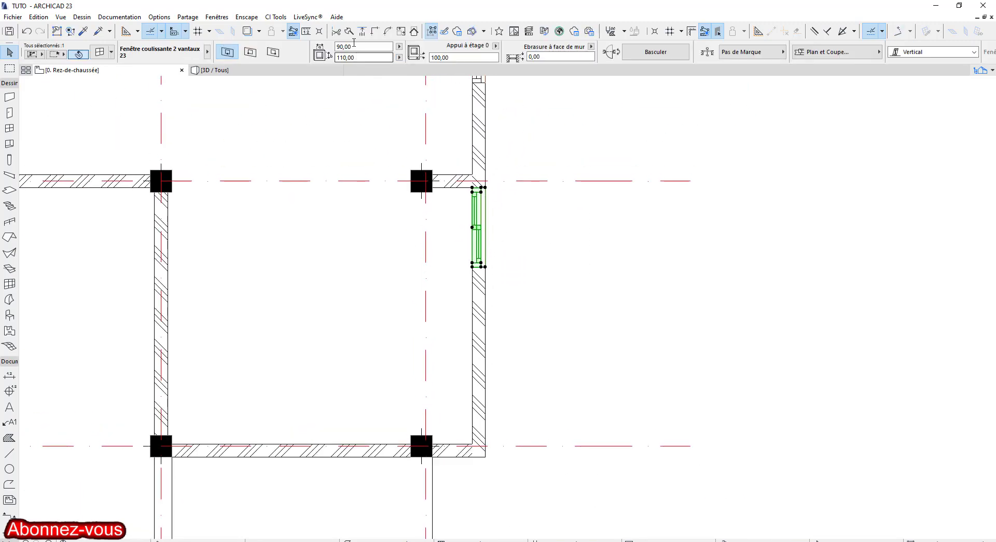
- Set the height of the window between axes 5 and 6 to 150 and edit its sill height
drag(357, 58, 351, 59)
click(453, 57)
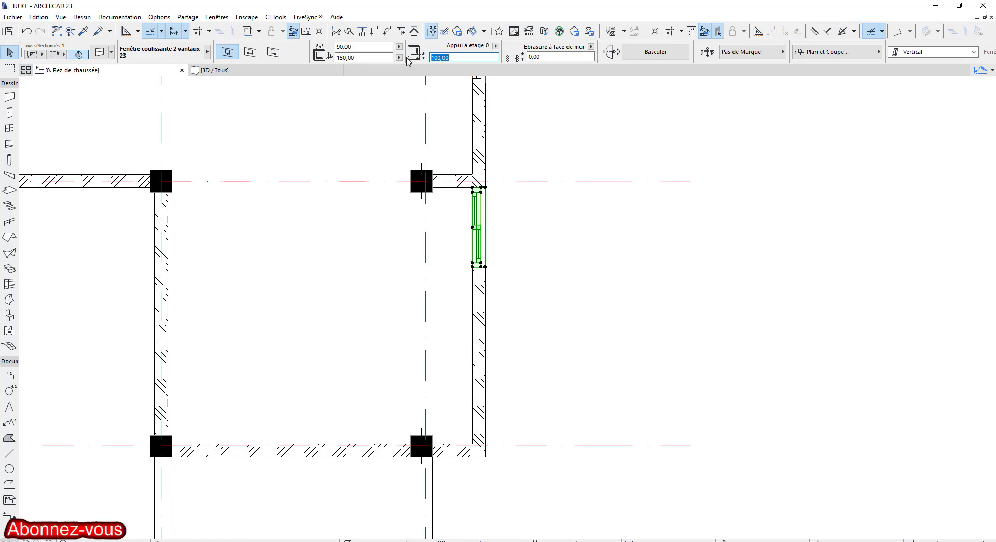
click(559, 285)
- Inspect the ground-floor windows beyond axis D in the 3D view and return to the ground-floor plan
scroll(554, 219, down, 5)
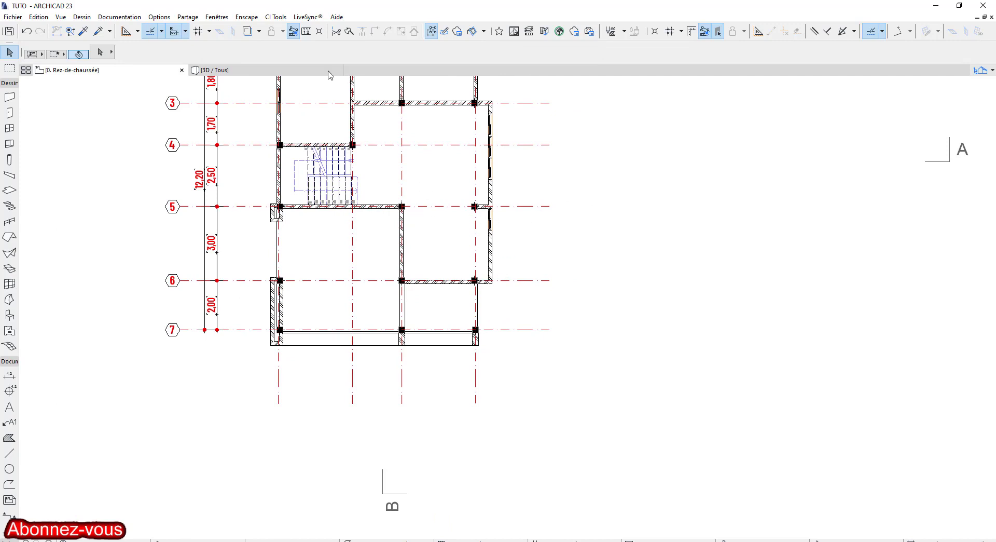
click(279, 74)
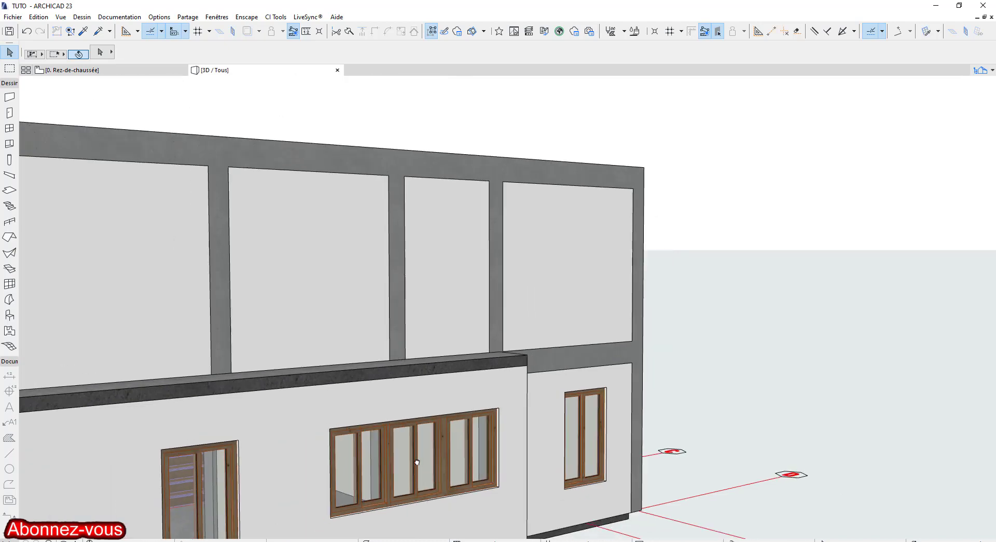
middle_drag(417, 462, 577, 316)
shift+middle_drag(386, 305, 300, 193)
click(118, 71)
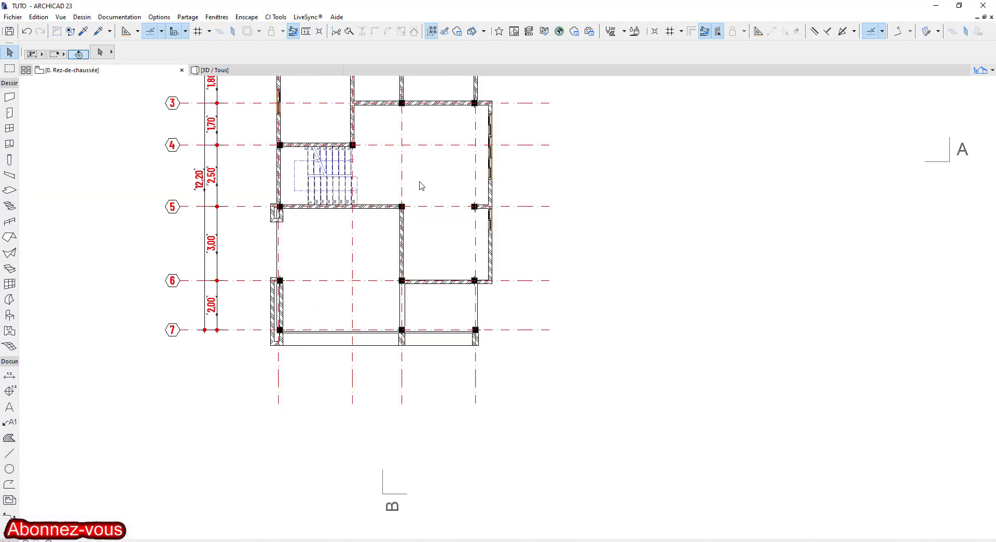
scroll(425, 189, down, 1)
scroll(405, 228, up, 1)
scroll(273, 205, up, 2)
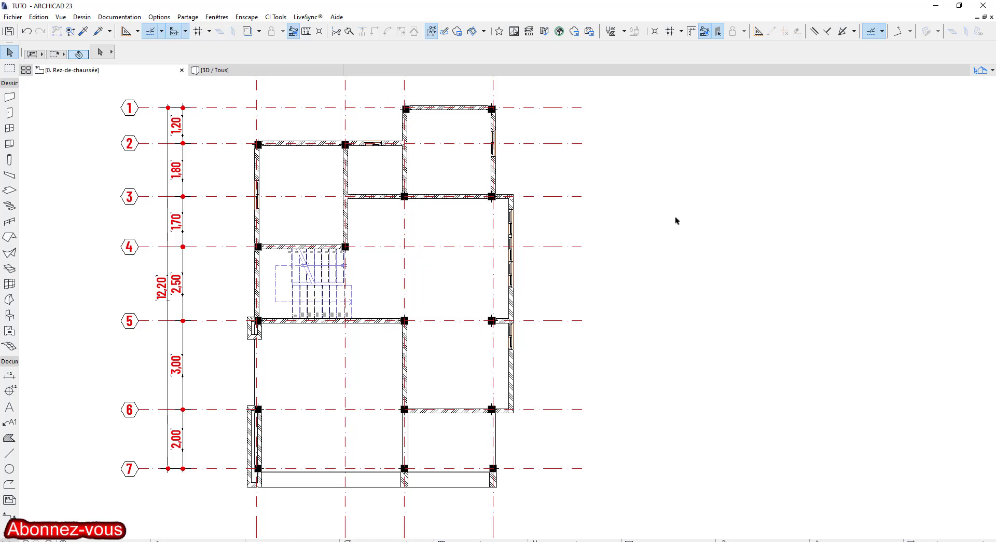
- Switch to the first-floor plan and choose the two-panel sliding window "Fenêtre coulissante 2 vantaux 23" as the window type
key(ctrl+Up)
middle_drag(362, 235, 370, 259)
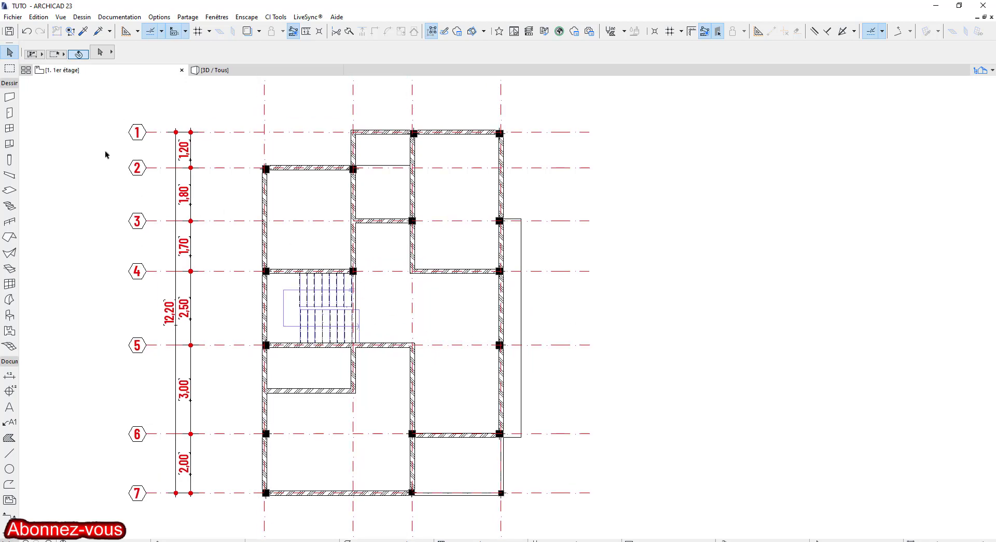
click(9, 127)
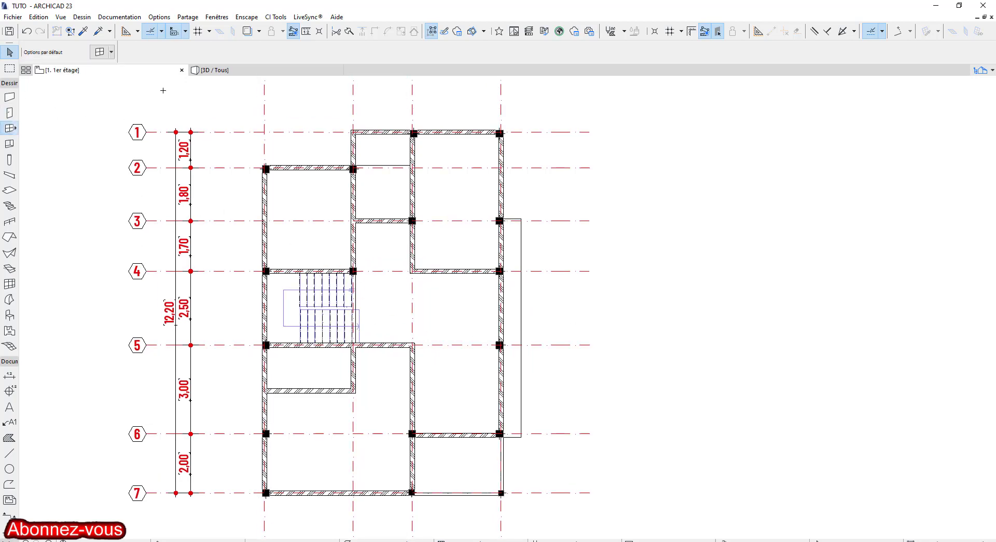
click(102, 51)
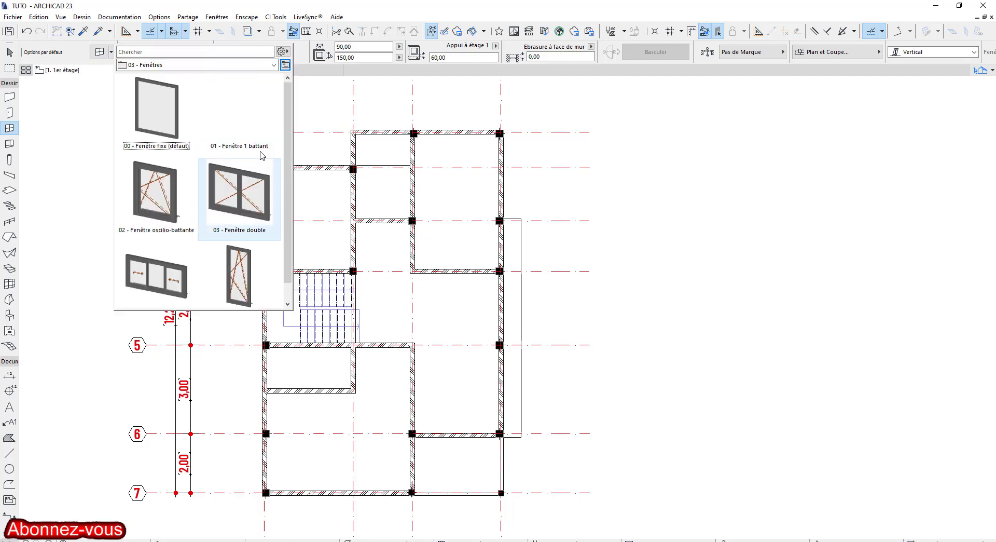
click(92, 54)
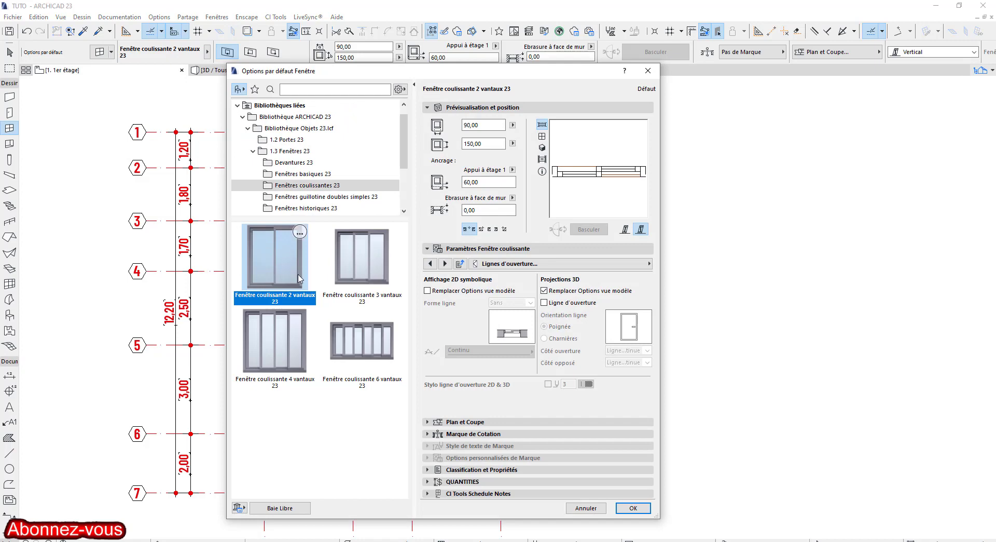
click(630, 508)
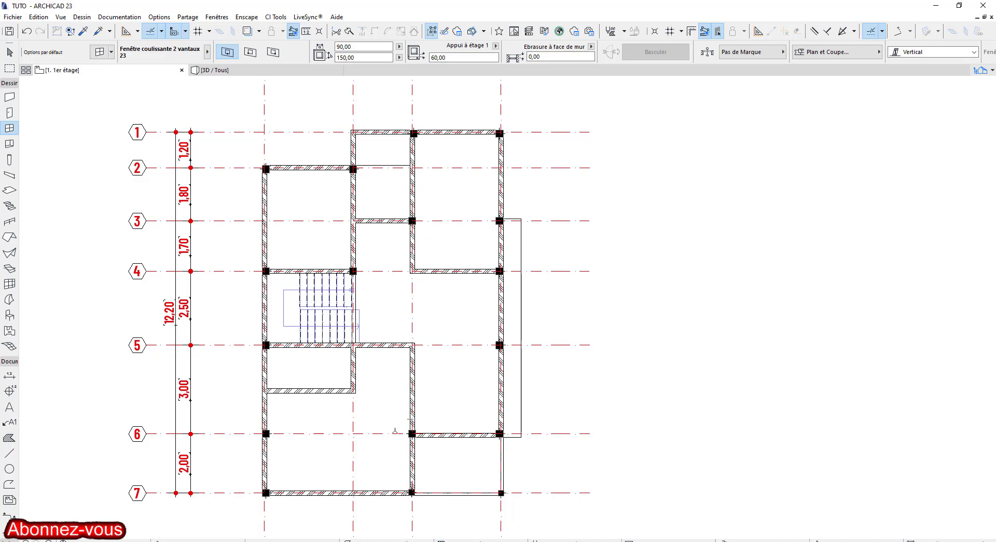
- Place a 90 × 150 sliding window with sill height 60 in the axis 7 exterior wall, centred on axis B
middle_drag(343, 422, 327, 322)
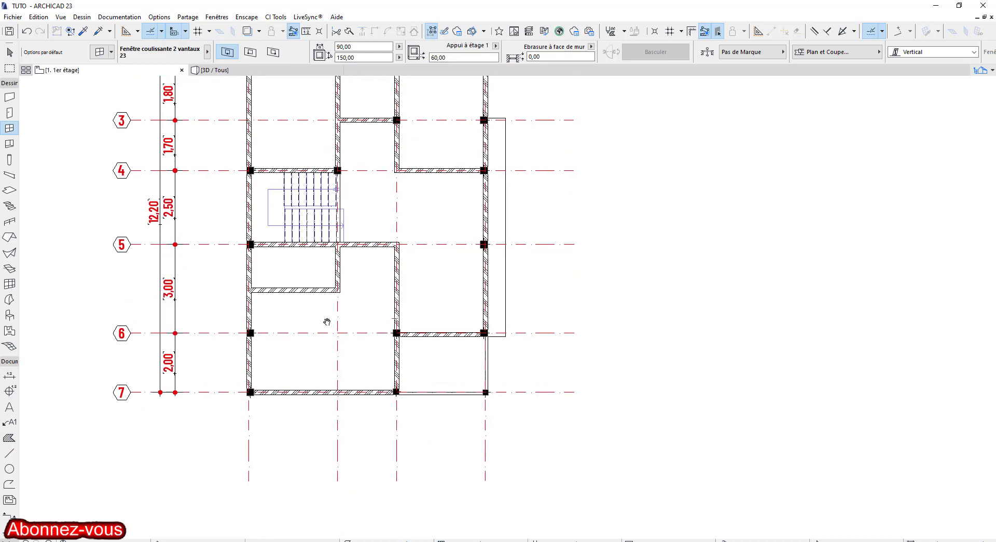
click(338, 392)
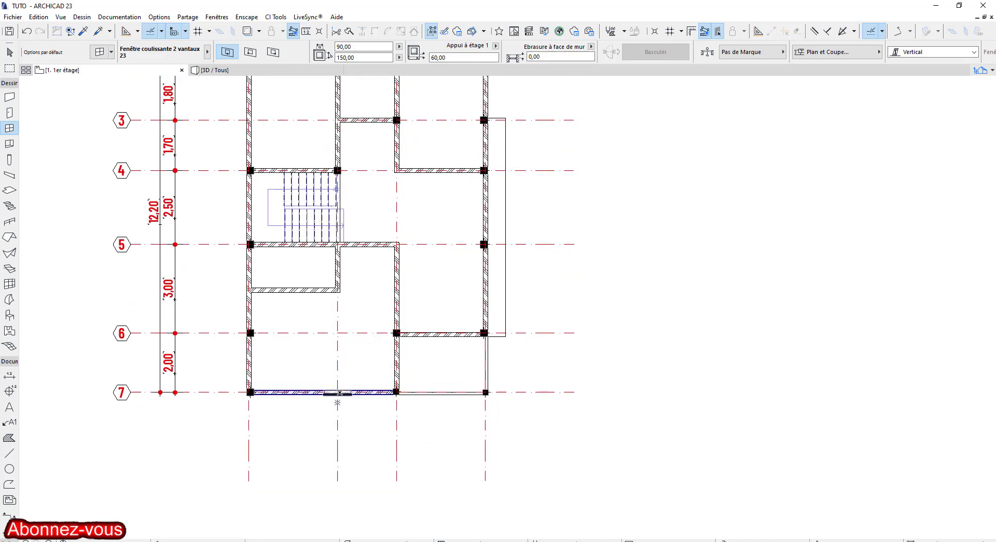
scroll(340, 402, up, 3)
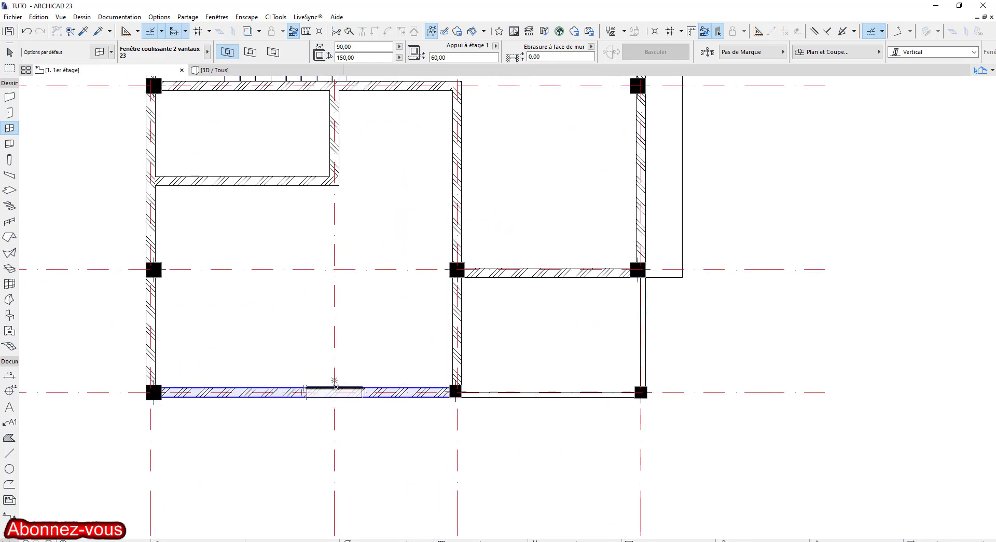
click(334, 381)
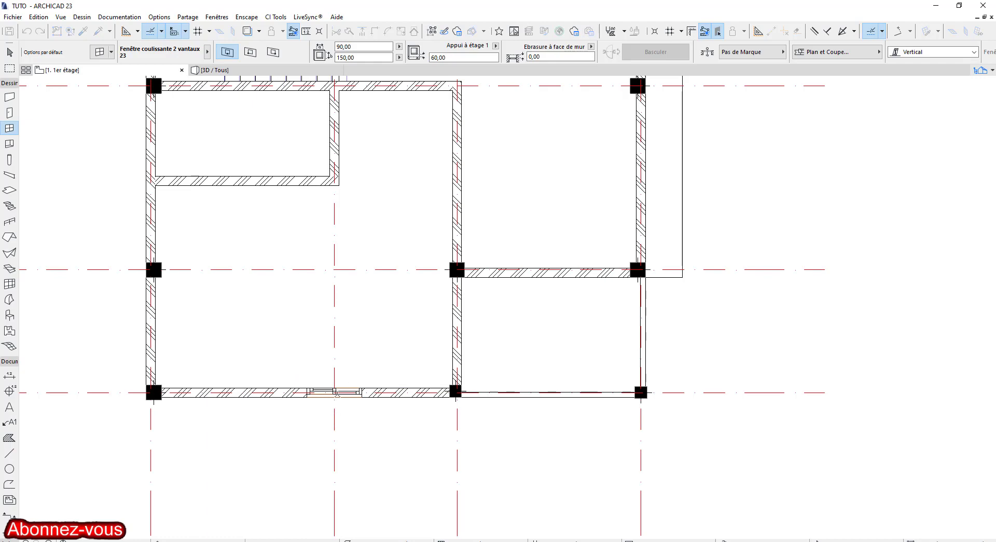
key(shift)
- Set the width of the window in the axis 7 wall to 110
scroll(334, 393, up, 6)
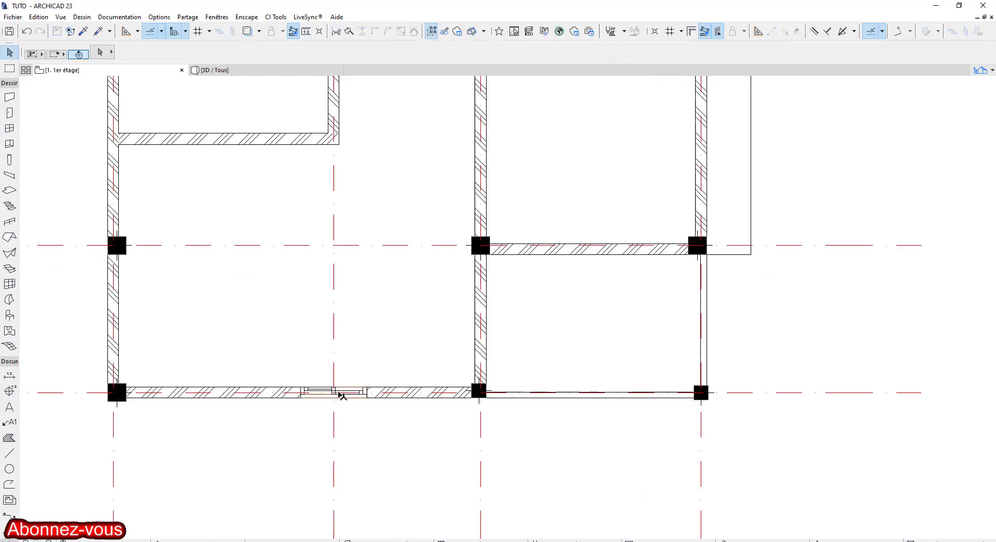
click(328, 379)
key(Escape)
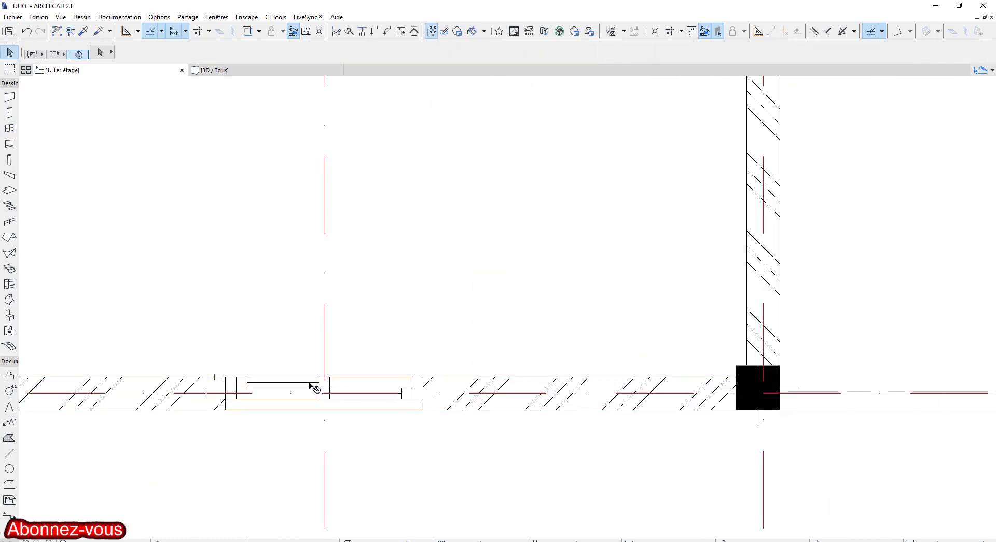
click(309, 384)
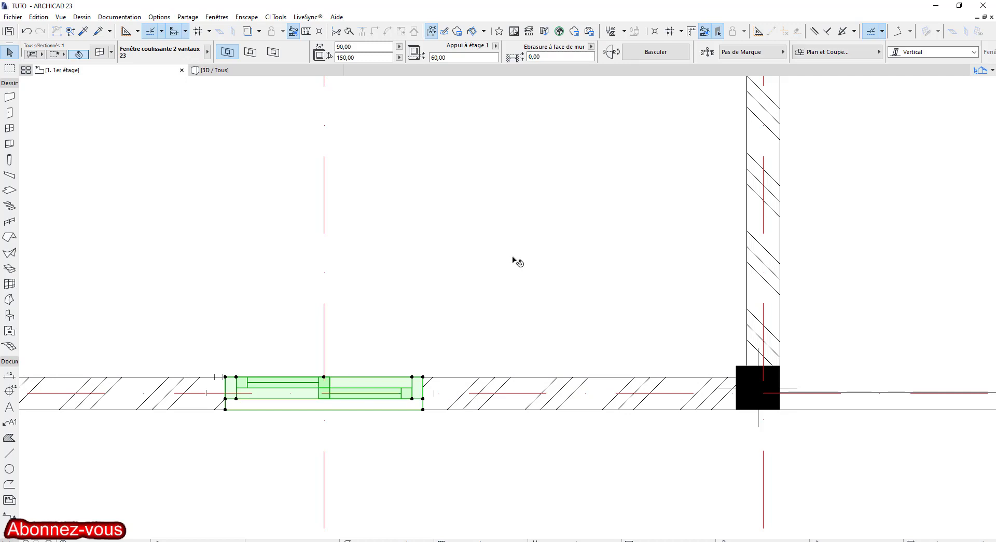
click(358, 47)
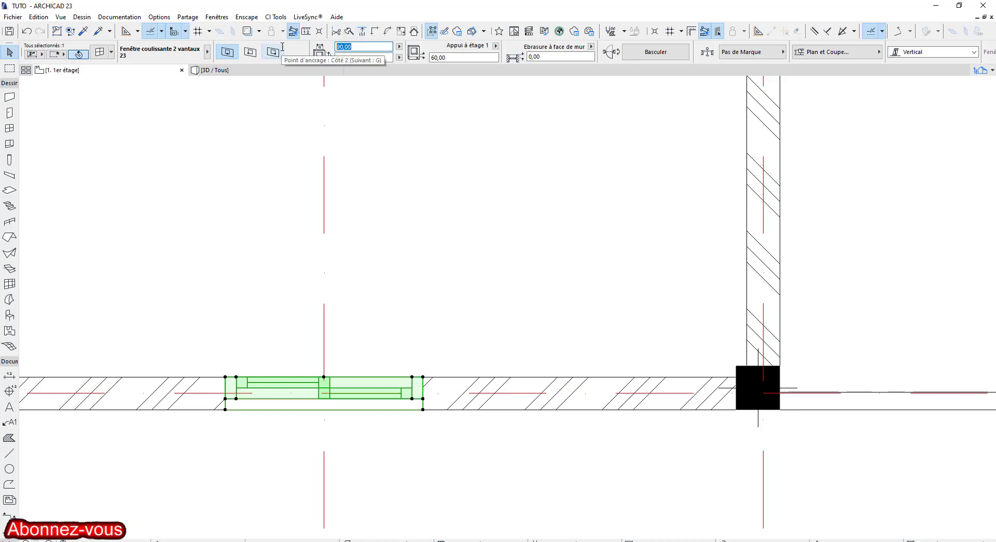
text(110)
click(372, 136)
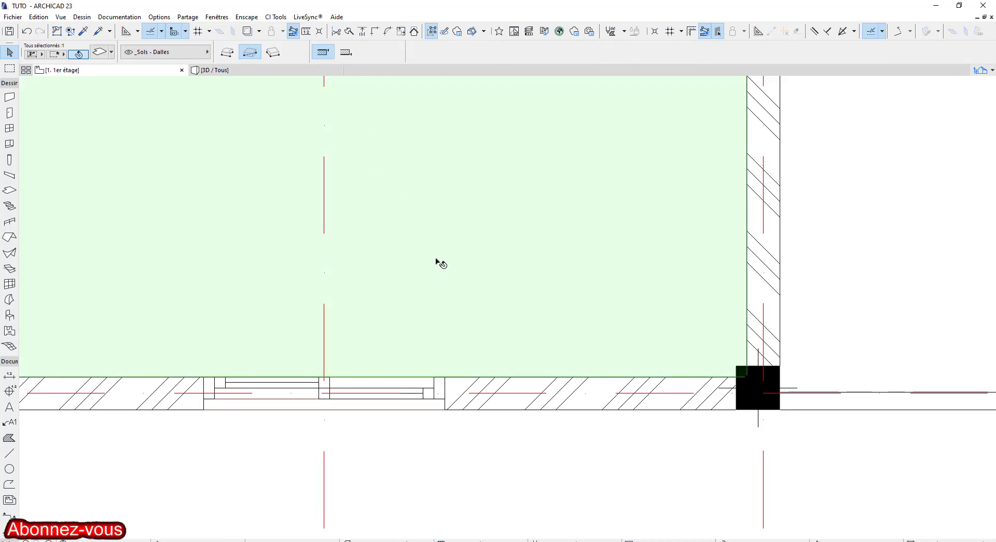
key(Escape)
- Reuse the axis 7 window's settings to place a 110 × 150 sliding window with sill height 60 in the axis A wall, just before axis 6
scroll(405, 369, down, 5)
middle_drag(516, 366, 569, 349)
scroll(438, 352, down, 1)
middle_drag(439, 352, 571, 414)
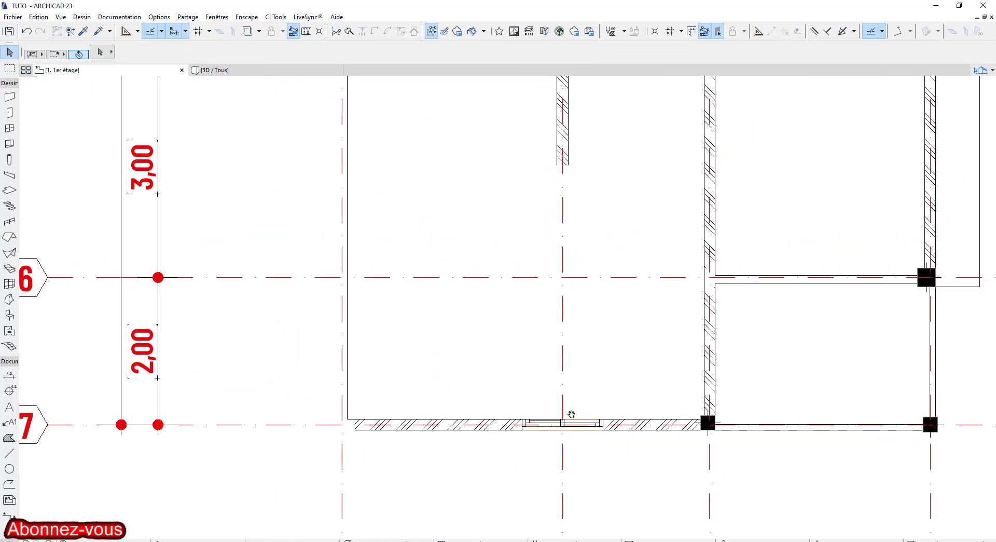
middle_drag(538, 320, 544, 375)
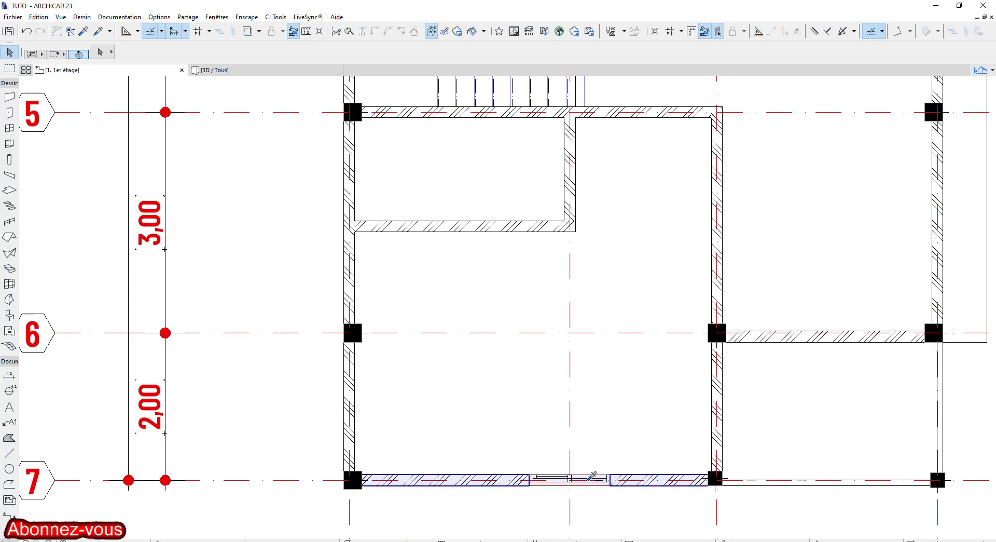
key(alt)
scroll(590, 485, up, 6)
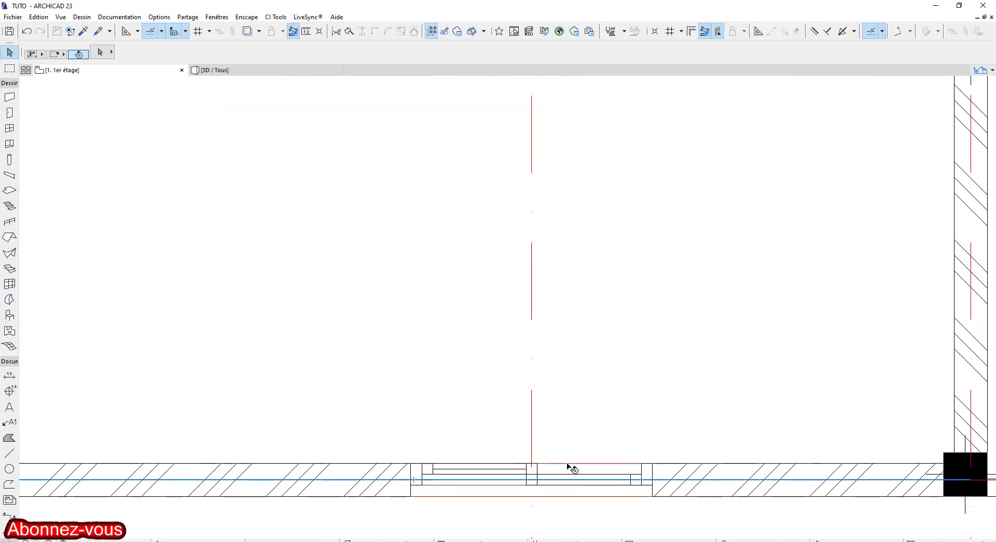
alt+click(537, 466)
scroll(433, 425, down, 2)
scroll(433, 425, down, 2)
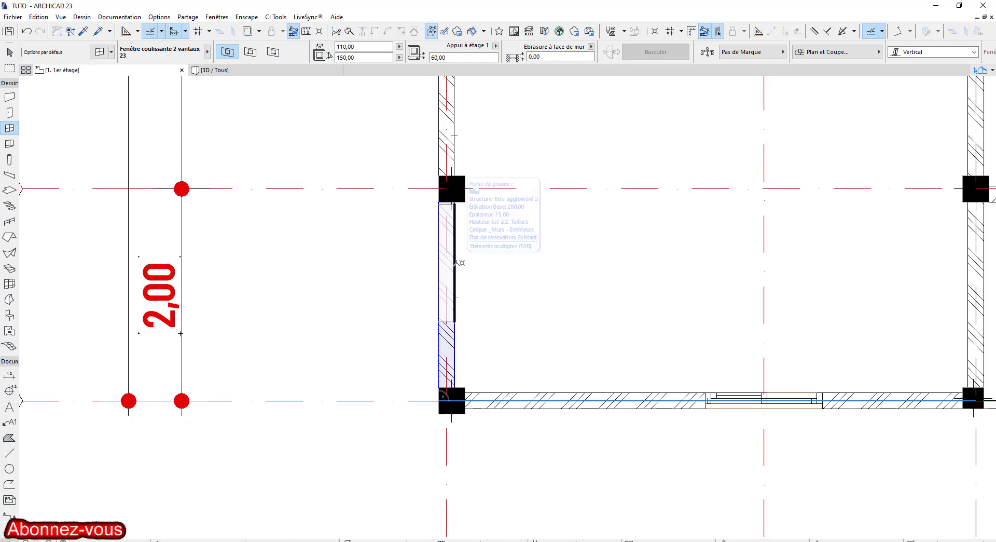
middle_drag(459, 263, 450, 387)
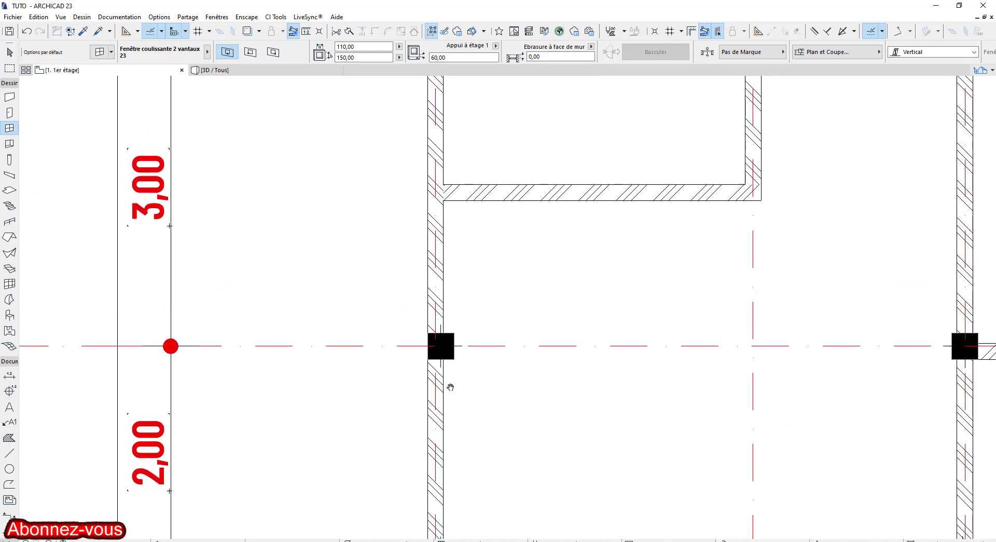
click(438, 273)
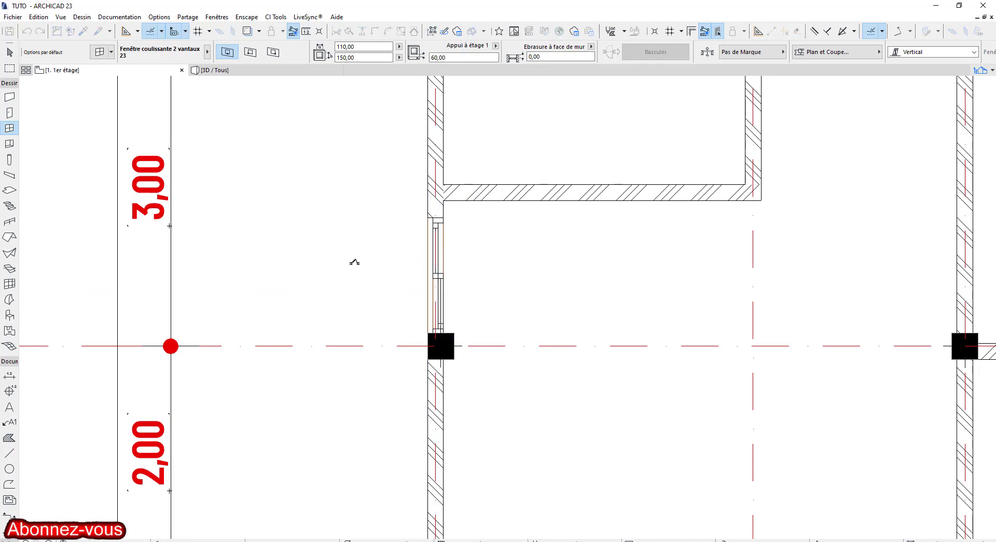
click(355, 262)
- Place a 110 × 150 sliding window with sill height 60 in the axis 2 exterior wall, midway between axes A and B
scroll(615, 250, down, 1)
middle_drag(616, 252, 396, 338)
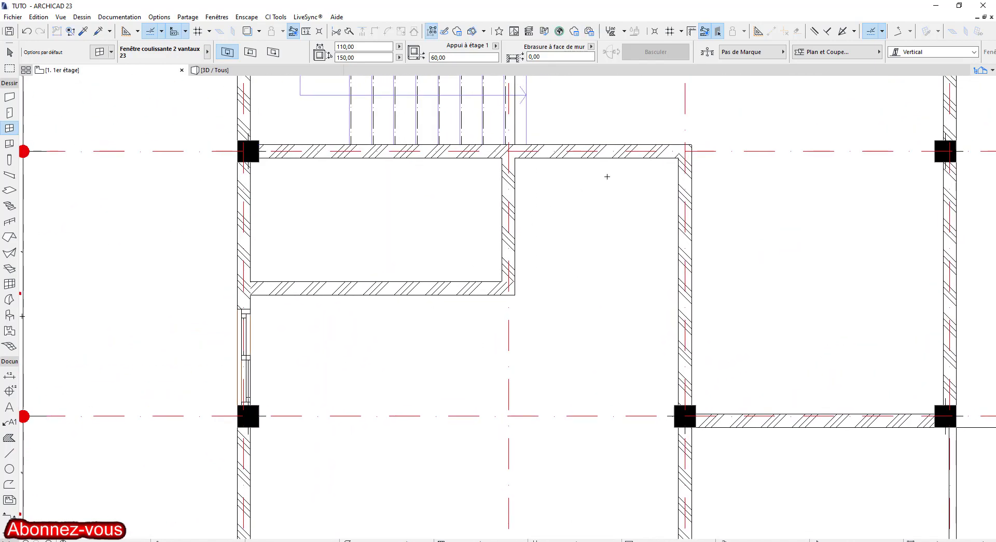
scroll(607, 188, down, 2)
middle_drag(587, 205, 624, 242)
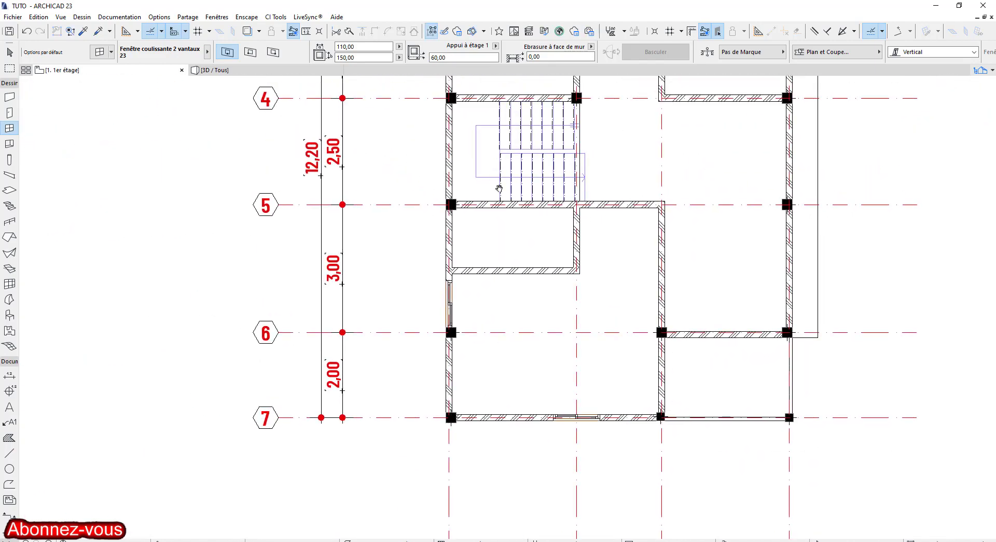
middle_drag(499, 188, 469, 330)
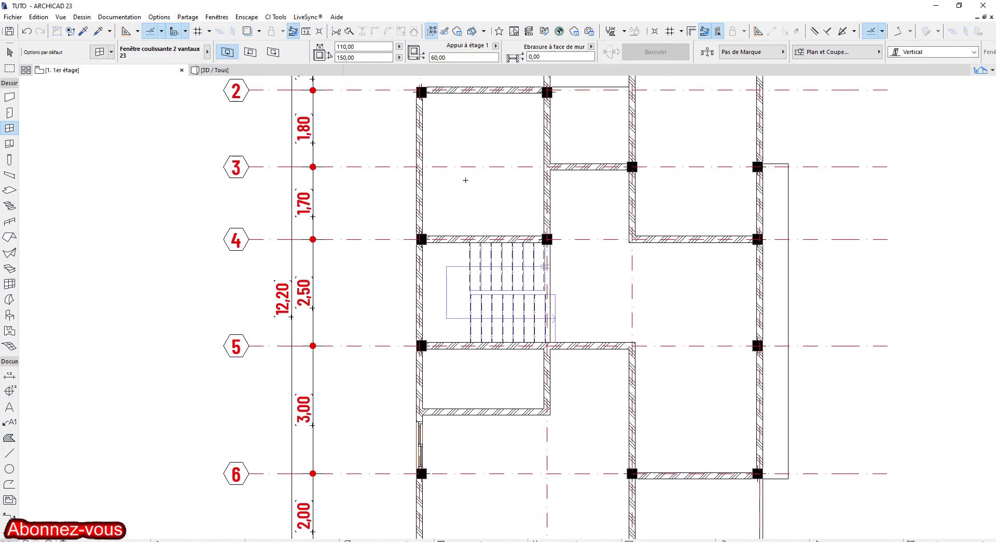
middle_drag(465, 180, 462, 228)
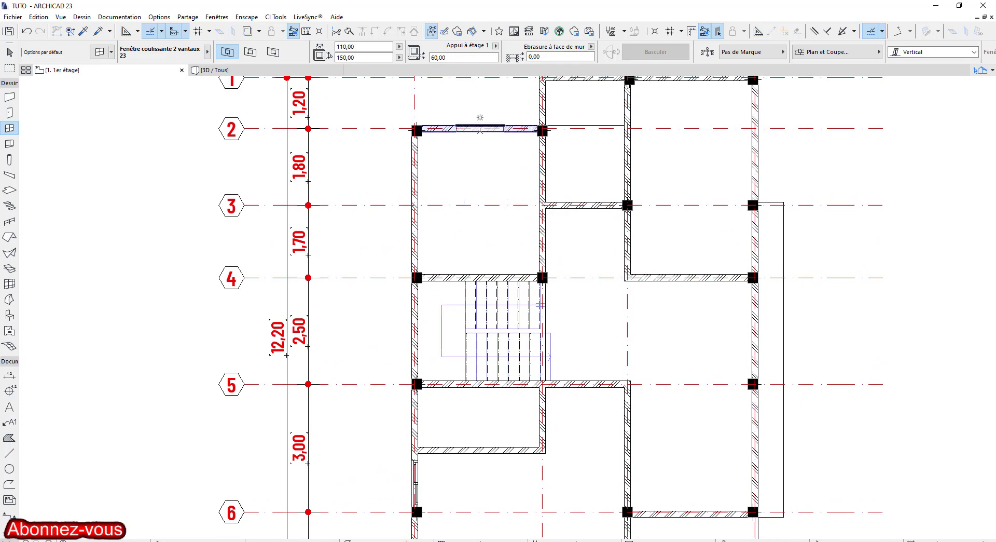
scroll(479, 117, up, 3)
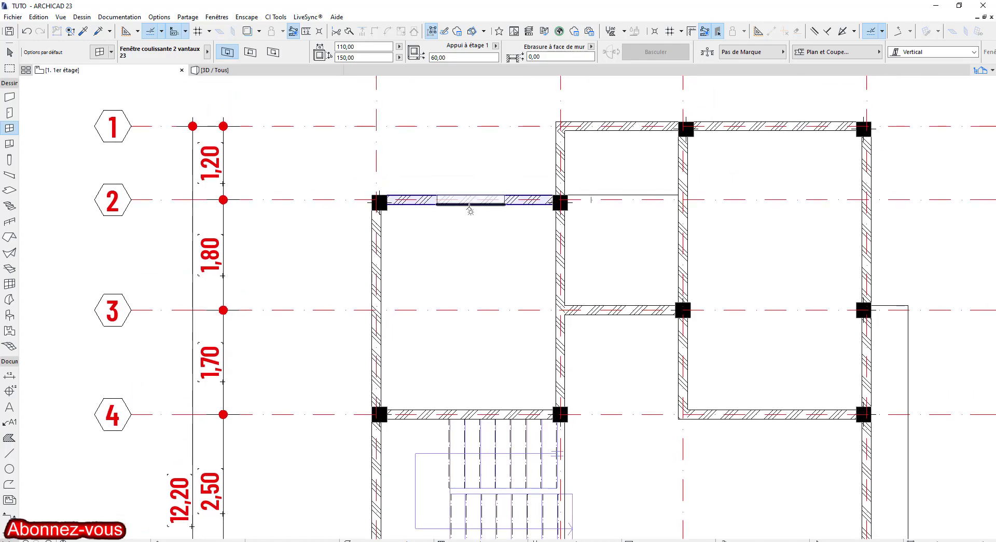
click(470, 210)
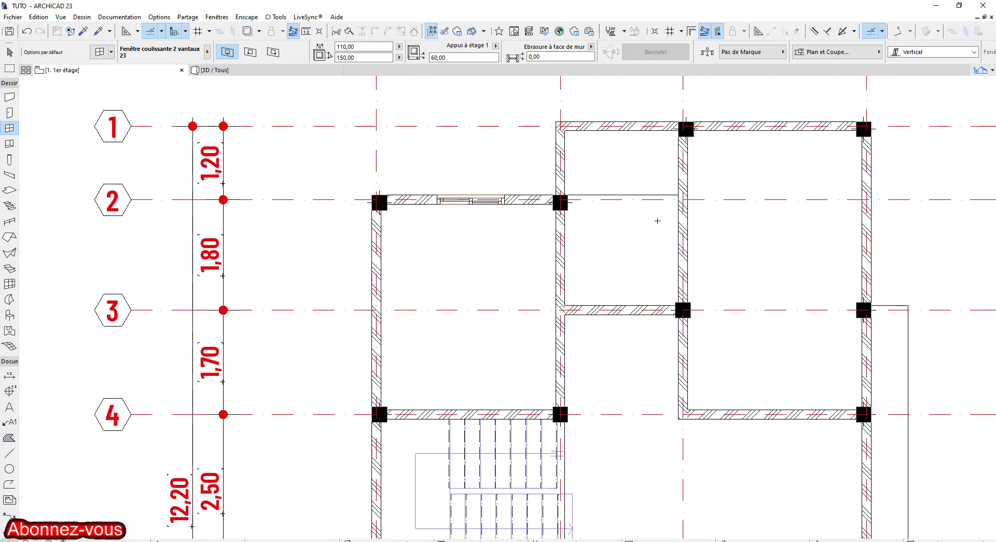
- Place a 110 × 150 sliding window with sill height 60 in the axis 1 exterior wall, midway between axes C and D
middle_drag(644, 218, 378, 251)
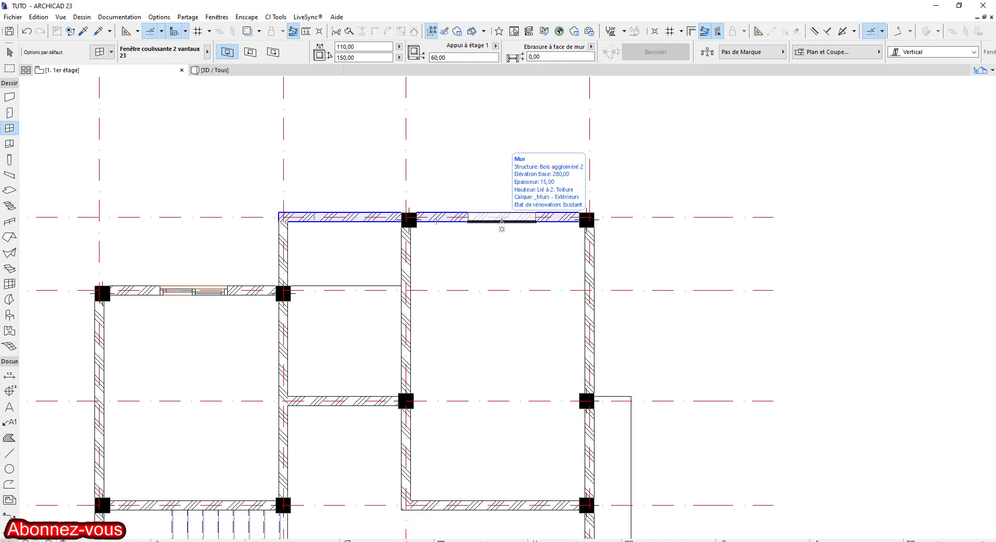
click(501, 222)
click(499, 160)
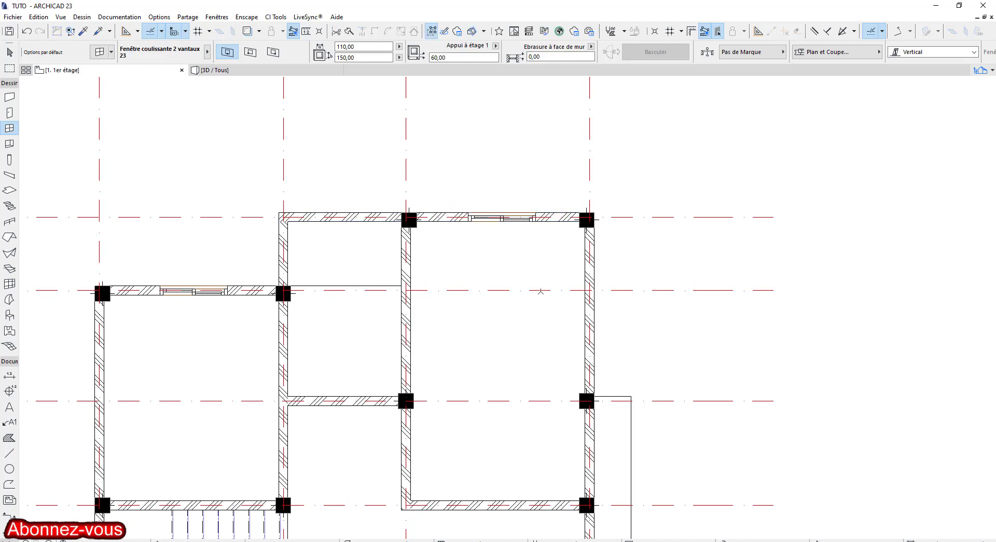
- Place a 110 × 150 sliding window with sill height 60 in the axis D wall between axes 4 and 5, near the axis 4 column
scroll(504, 198, down, 3)
middle_drag(504, 198, 488, 165)
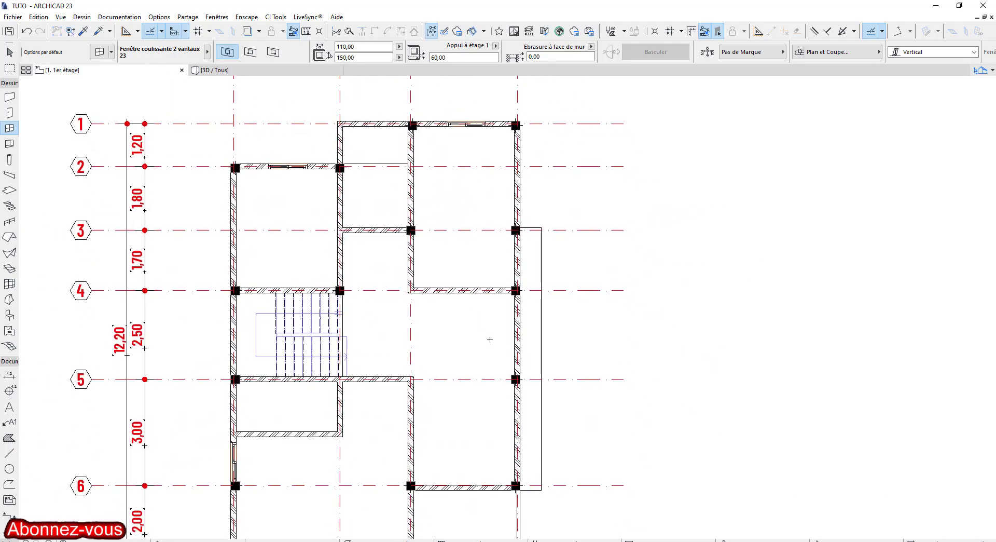
middle_drag(491, 339, 463, 272)
scroll(492, 223, up, 3)
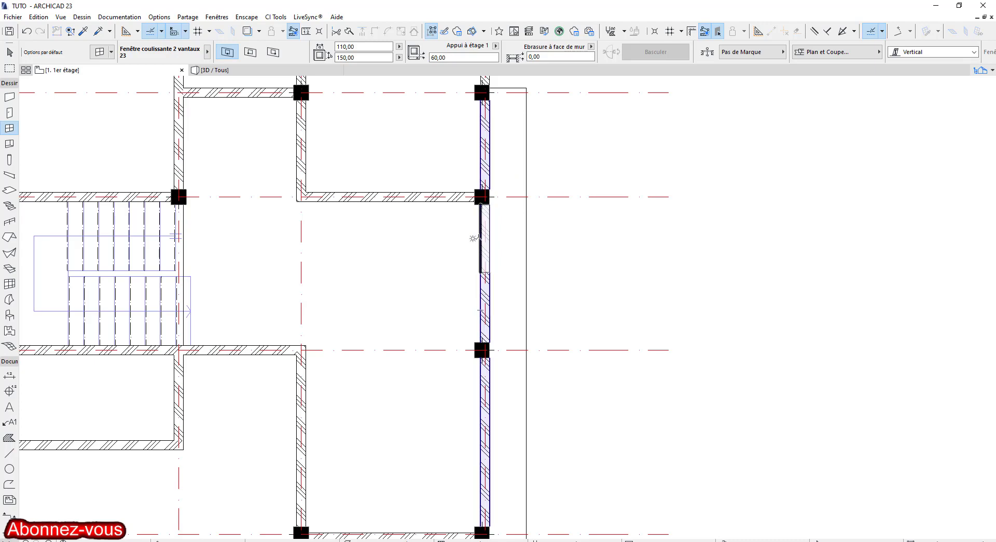
click(473, 238)
scroll(519, 368, down, 1)
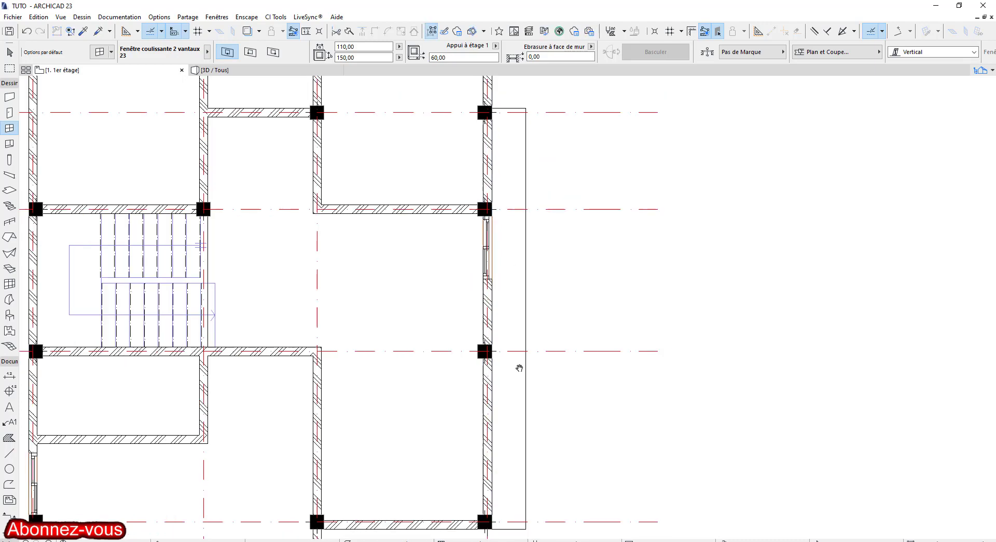
- Place a 110 × 150 sliding window with sill height 60 in the axis D wall between axes 5 and 6 and end window placement
scroll(519, 368, down, 1)
middle_drag(519, 368, 506, 275)
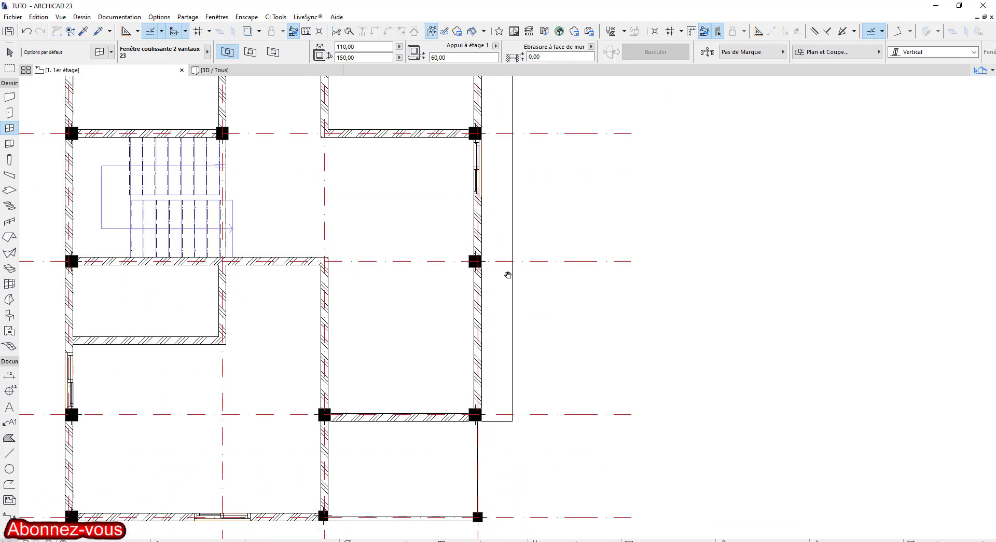
click(473, 323)
click(506, 326)
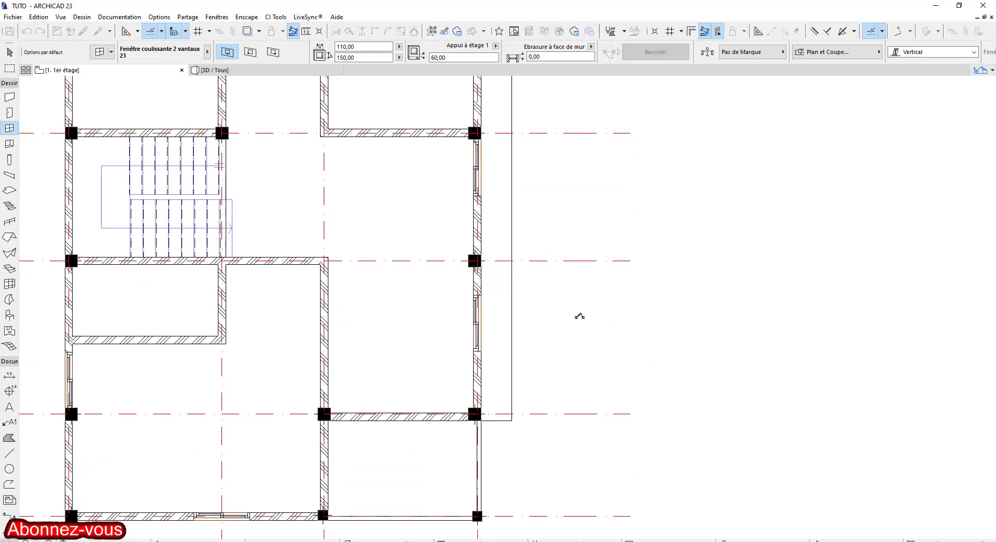
key(Escape)
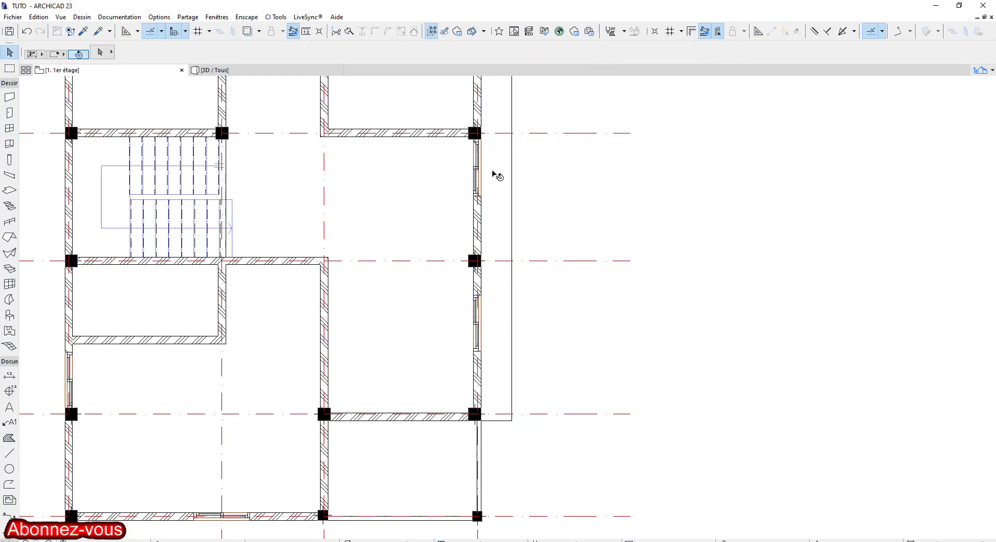
- Set the width of the axis D window between axes 4 and 5 to 80
scroll(490, 173, up, 2)
click(471, 173)
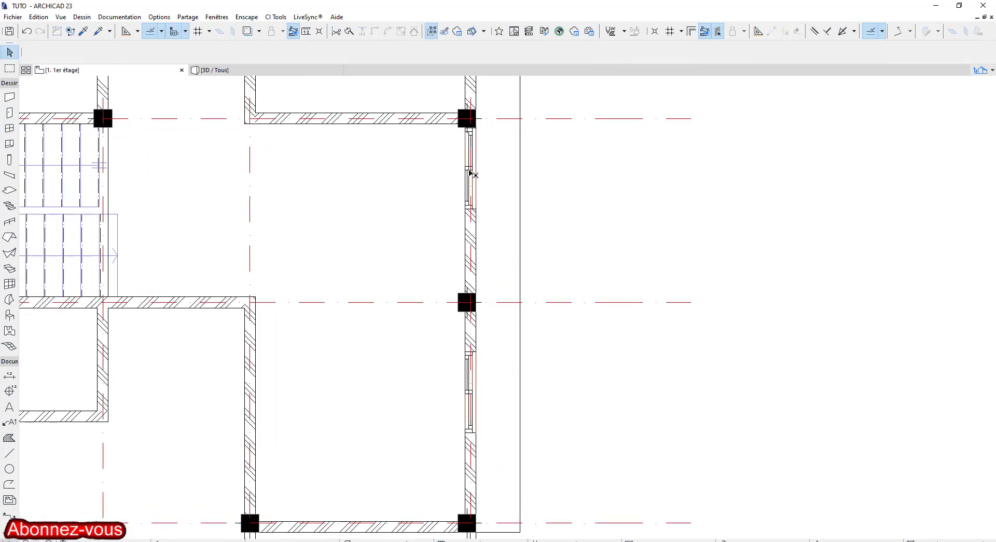
scroll(471, 173, up, 3)
key(Escape)
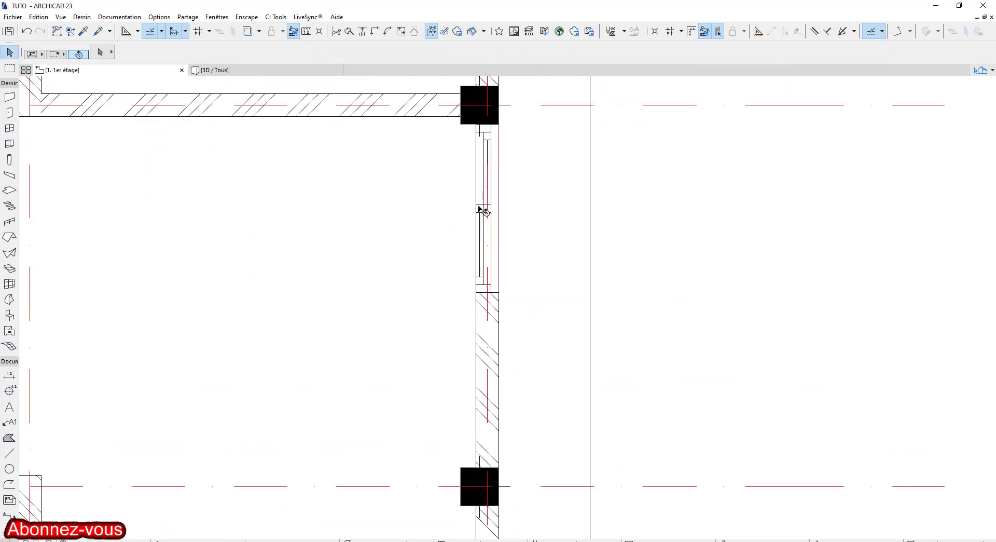
click(492, 141)
key(Escape)
click(489, 135)
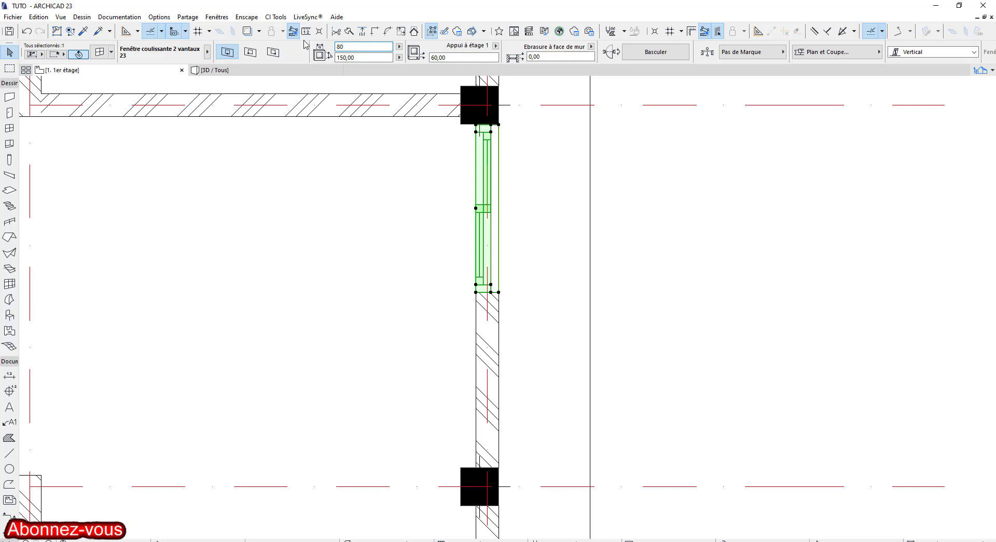
key(Escape)
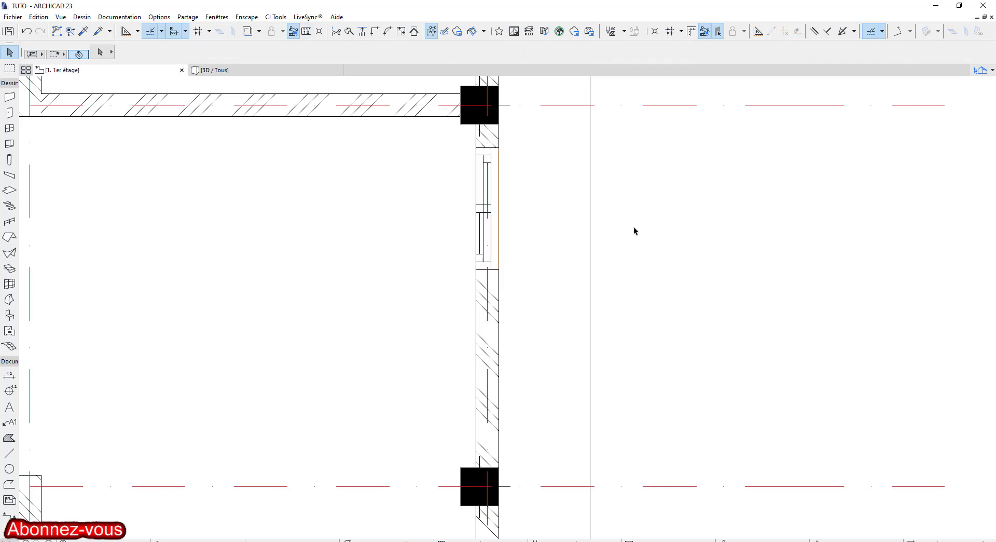
- Move the 80-wide window along the axis D wall so its end meets the axis 4 column
click(487, 154)
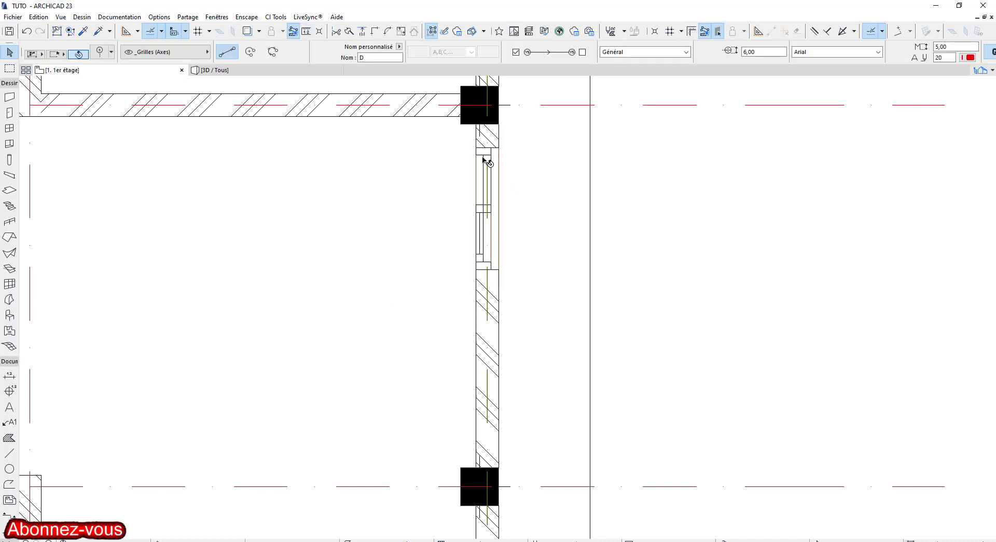
key(Escape)
click(479, 152)
scroll(475, 150, up, 2)
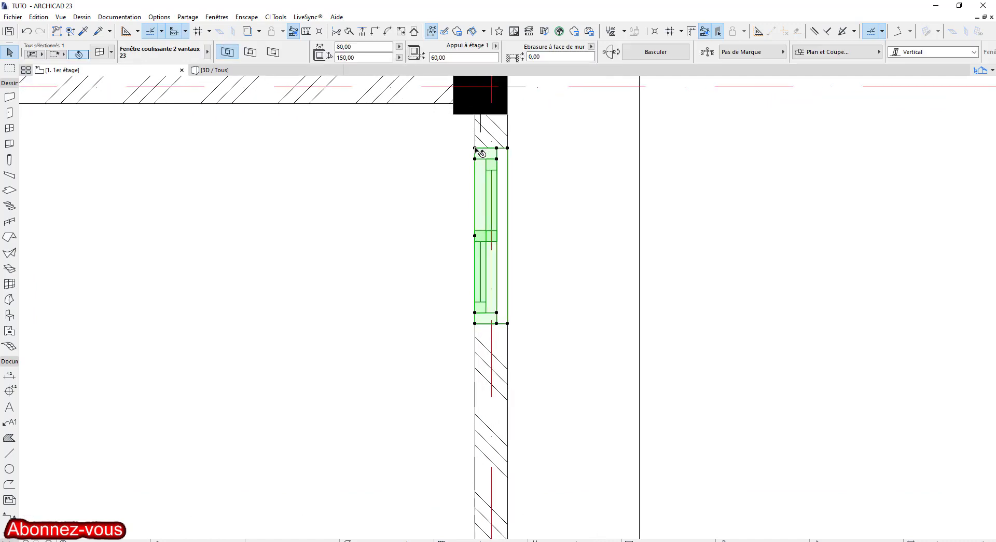
click(475, 148)
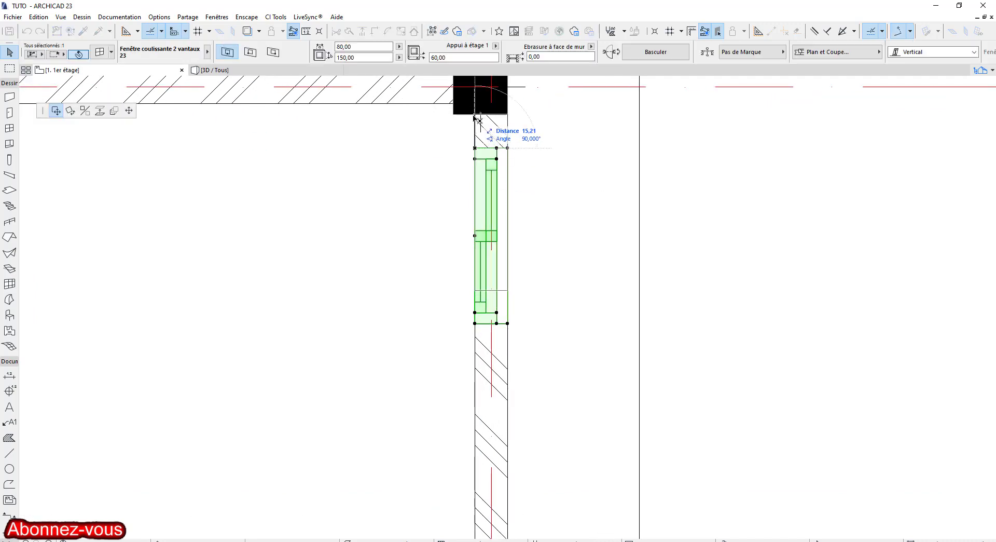
click(475, 119)
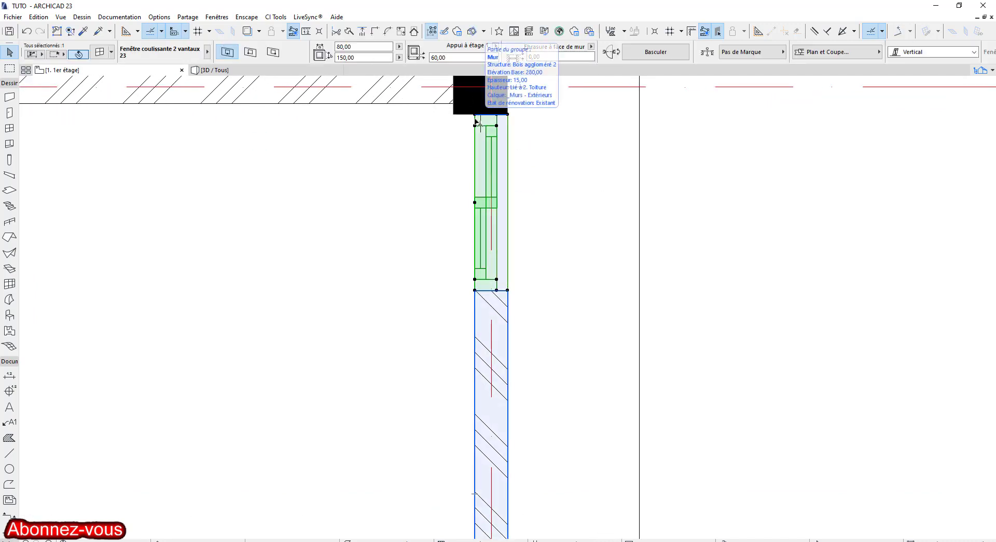
- Move the 80-wide window against the axis 5 column and copy it directly alongside, on the axis 4 side
scroll(532, 247, down, 4)
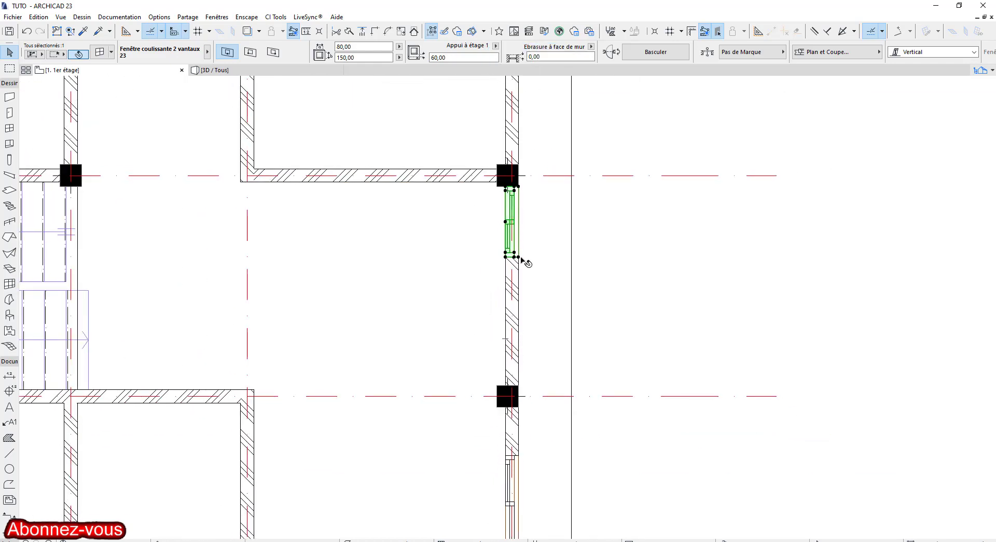
click(518, 256)
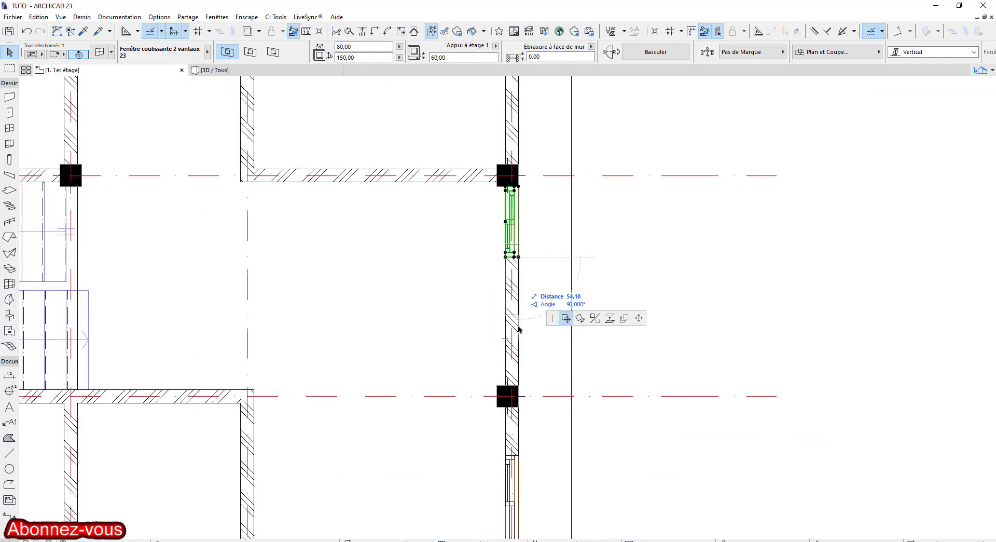
click(518, 386)
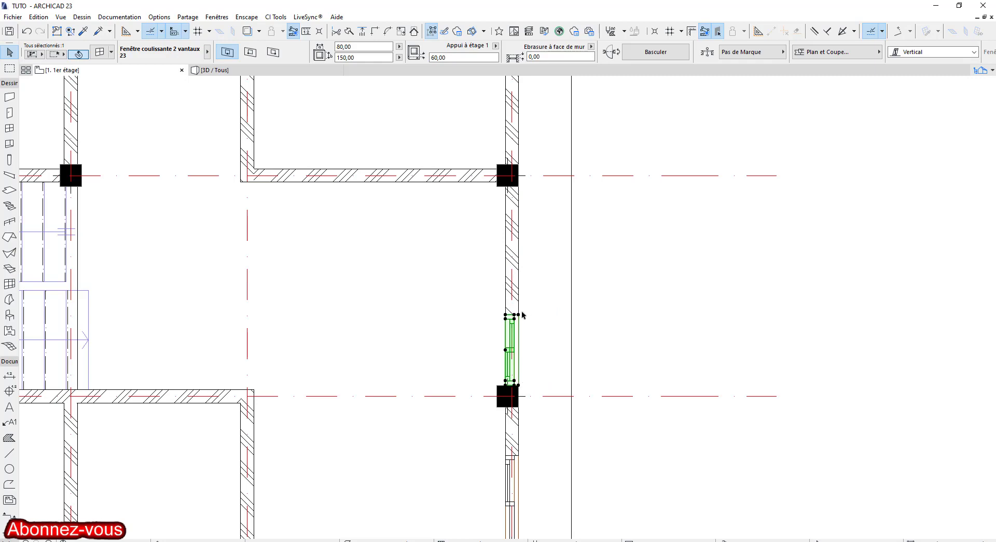
click(518, 386)
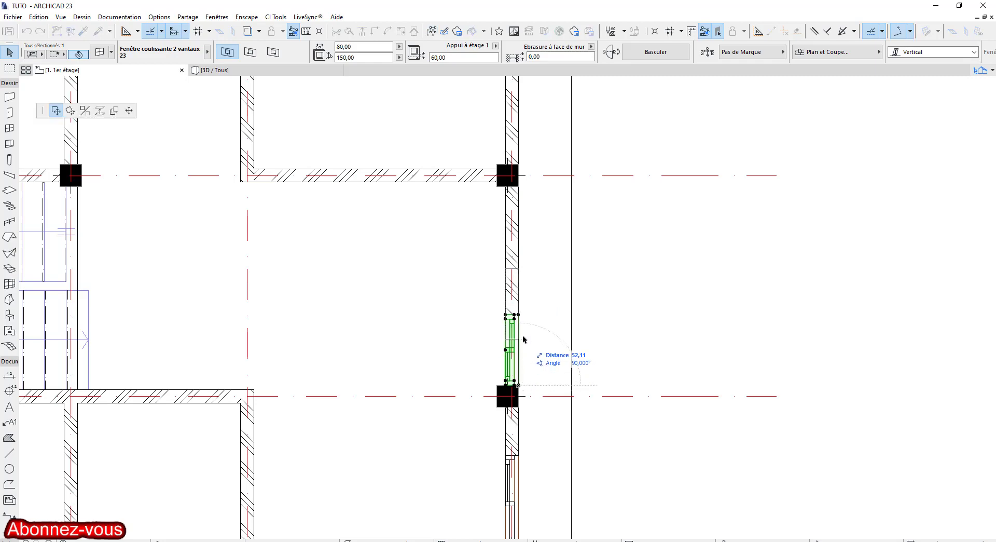
click(519, 316)
scroll(519, 317, down, 5)
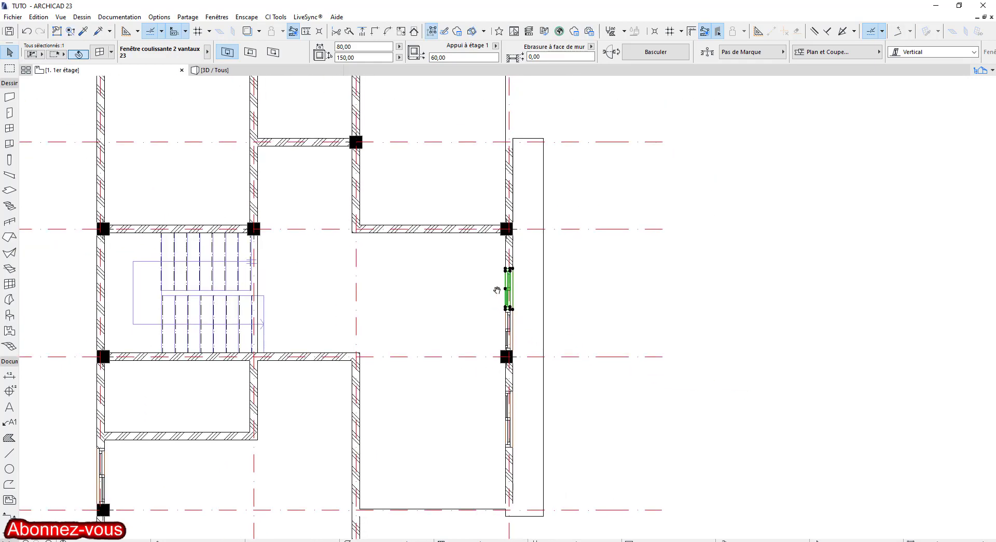
click(504, 367)
- Set the width of the axis D window between axes 5 and 6 to 80
middle_drag(503, 367, 481, 292)
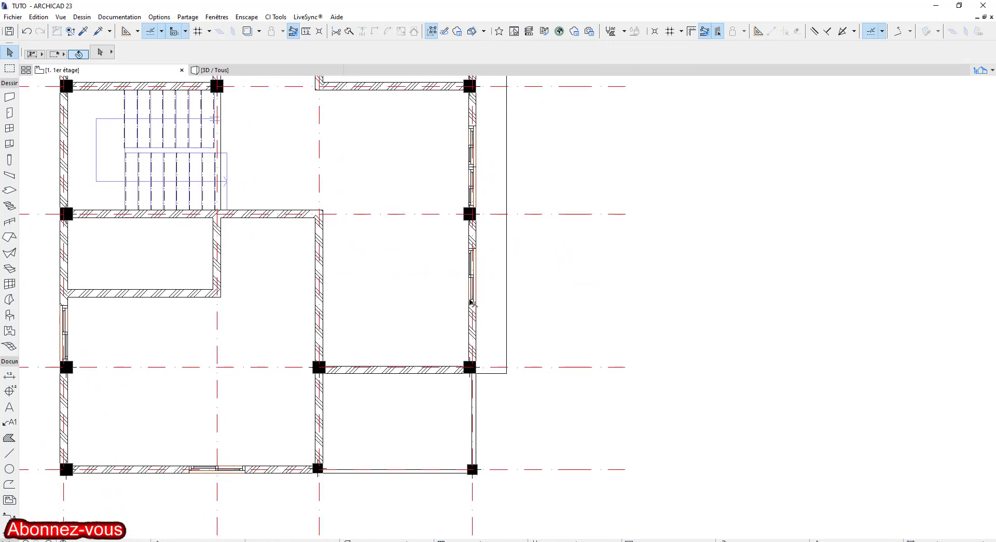
scroll(472, 300, up, 4)
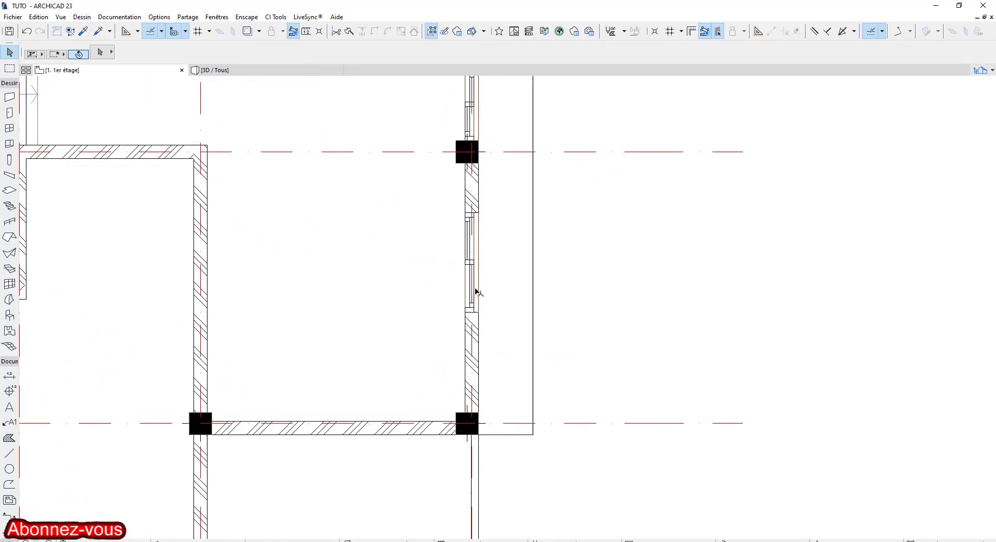
click(469, 258)
key(Escape)
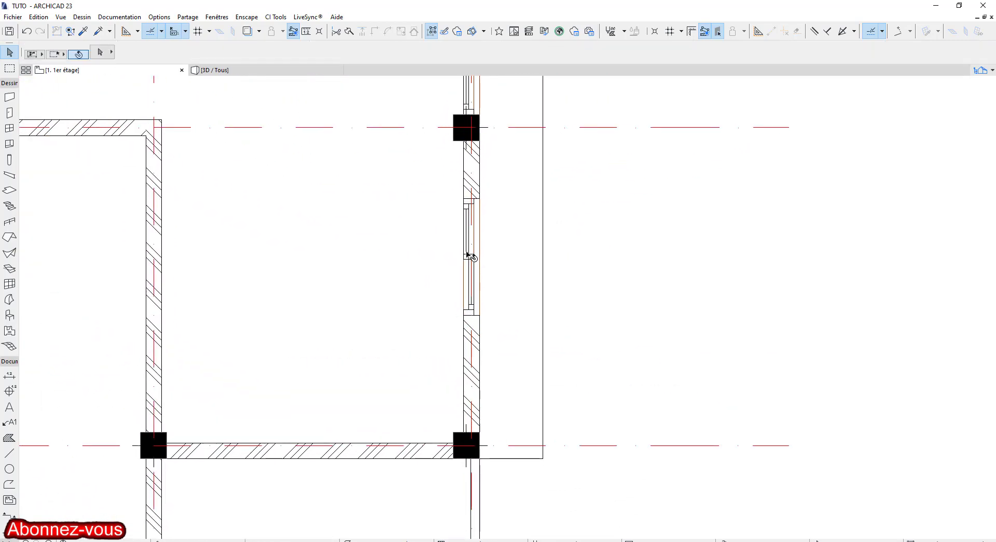
click(470, 256)
key(Tab)
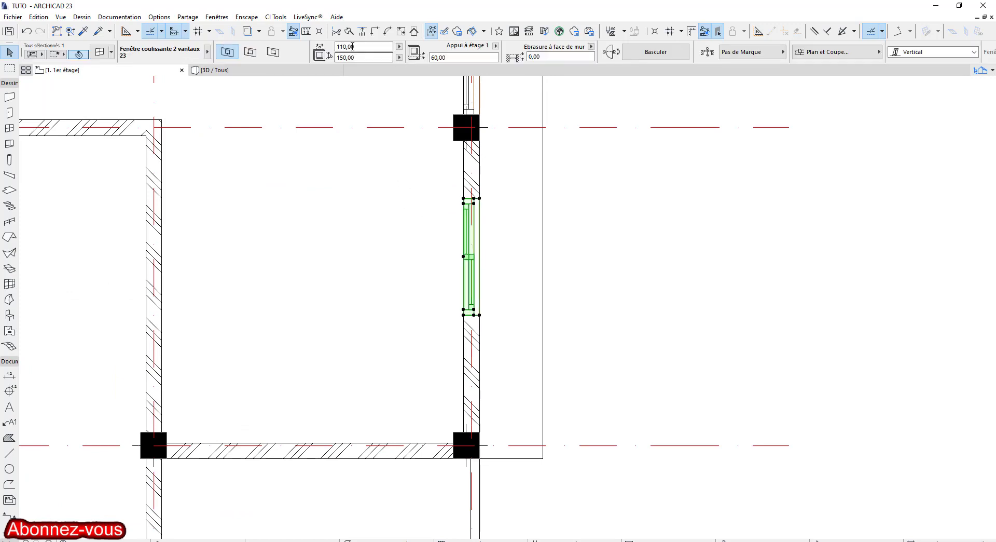
text(8)
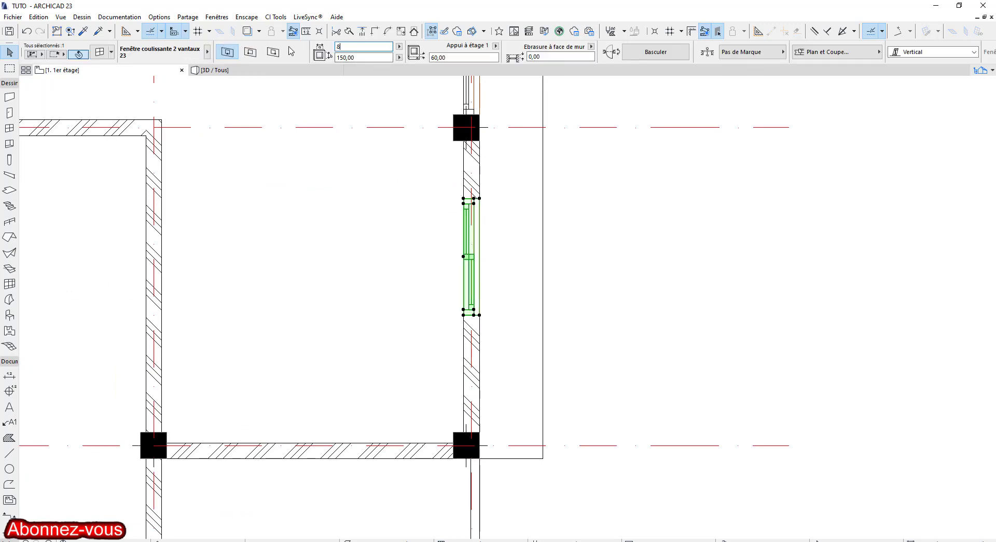
text(0)
key(Return)
click(622, 251)
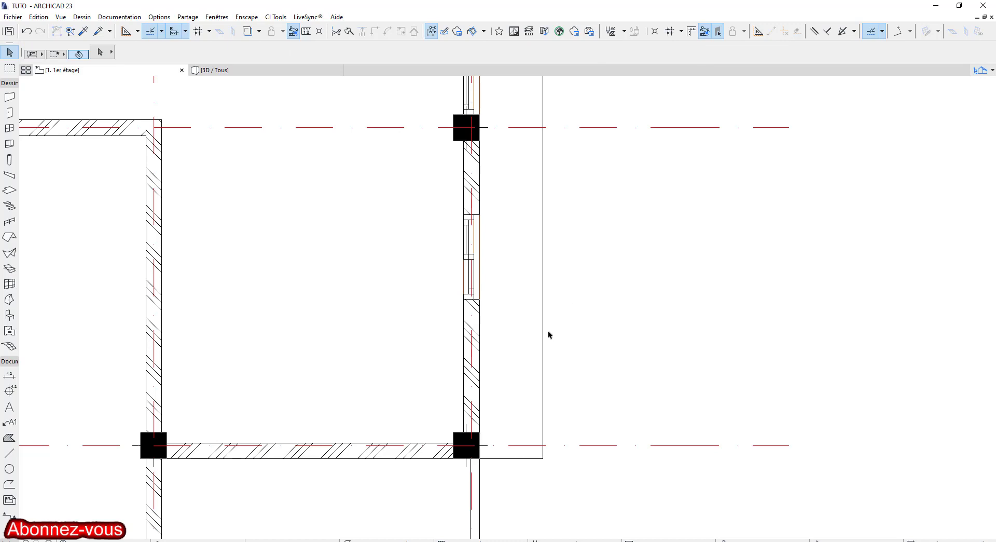
- Move the 80-wide window between axes 5 and 6 along the axis D wall, closer to the axis 5 column
scroll(523, 332, up, 4)
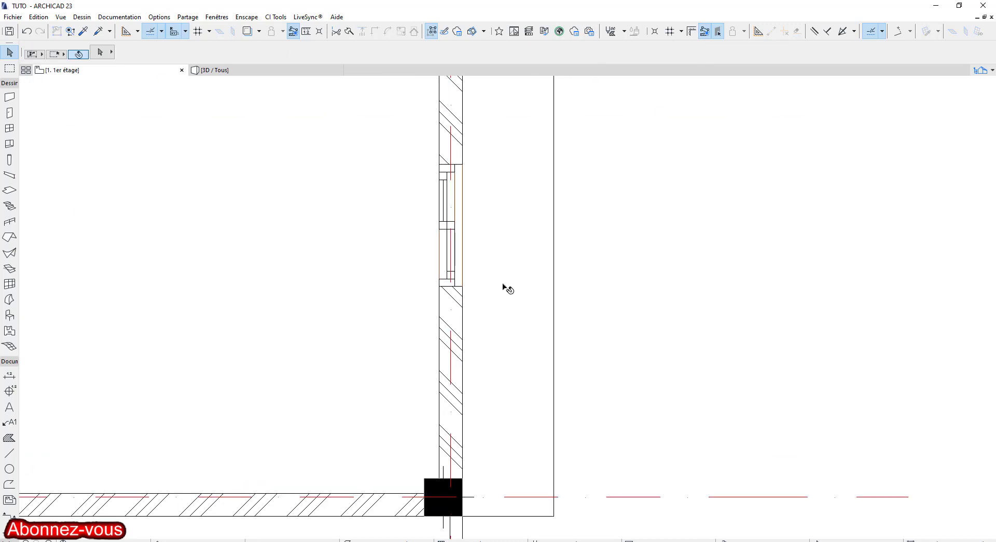
click(462, 329)
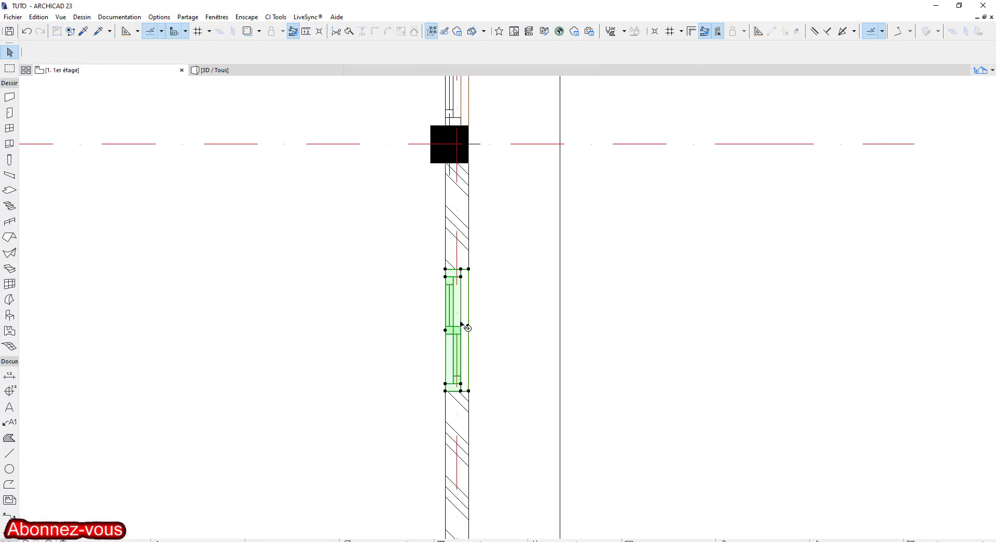
click(469, 268)
click(468, 212)
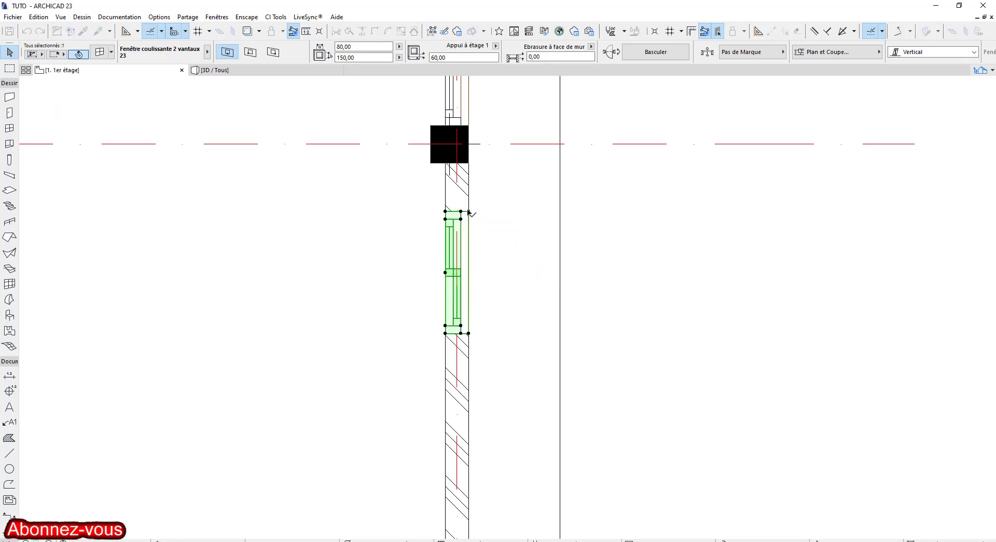
- Copy the moved 80-wide window directly alongside on its axis 6 side and clear the selection
click(468, 211)
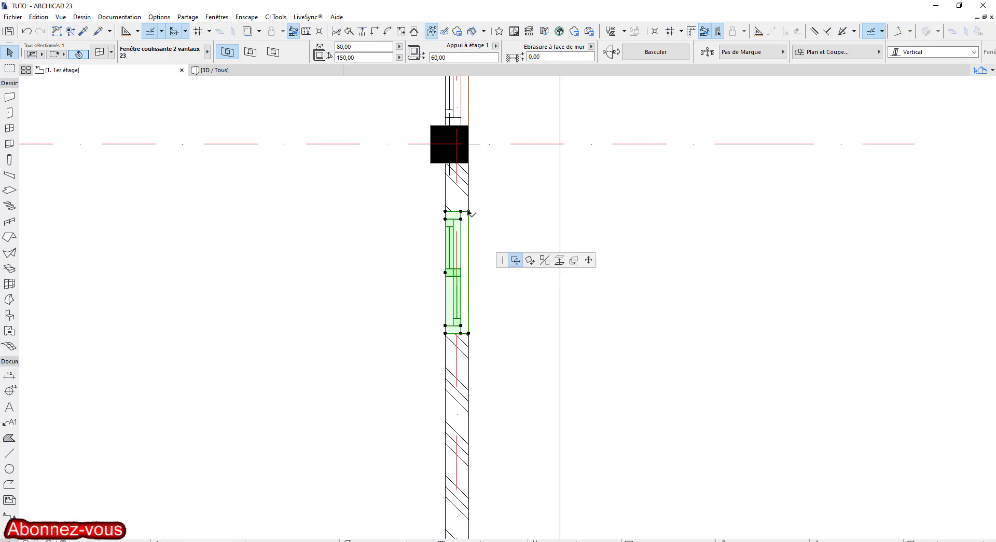
click(470, 335)
scroll(480, 291, down, 5)
middle_drag(500, 331, 620, 269)
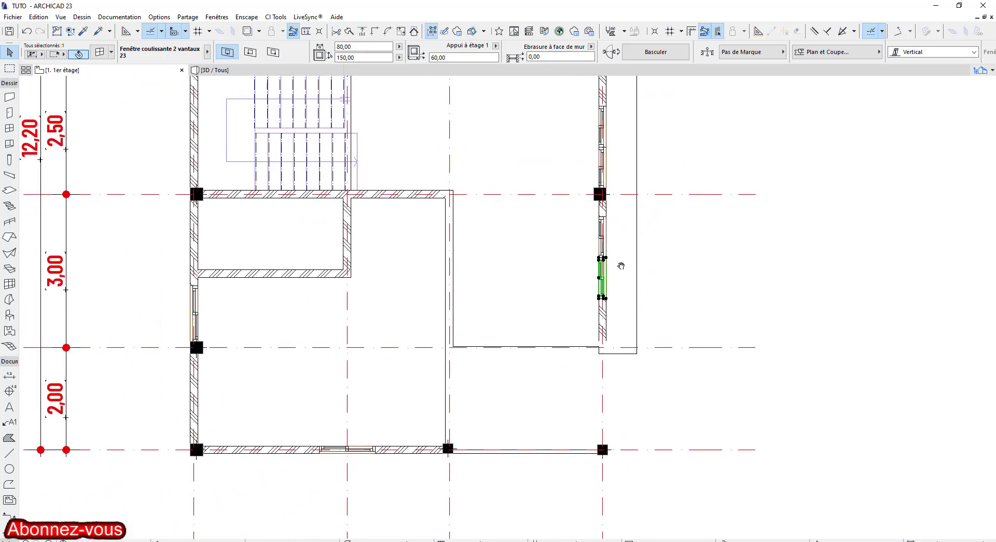
click(585, 324)
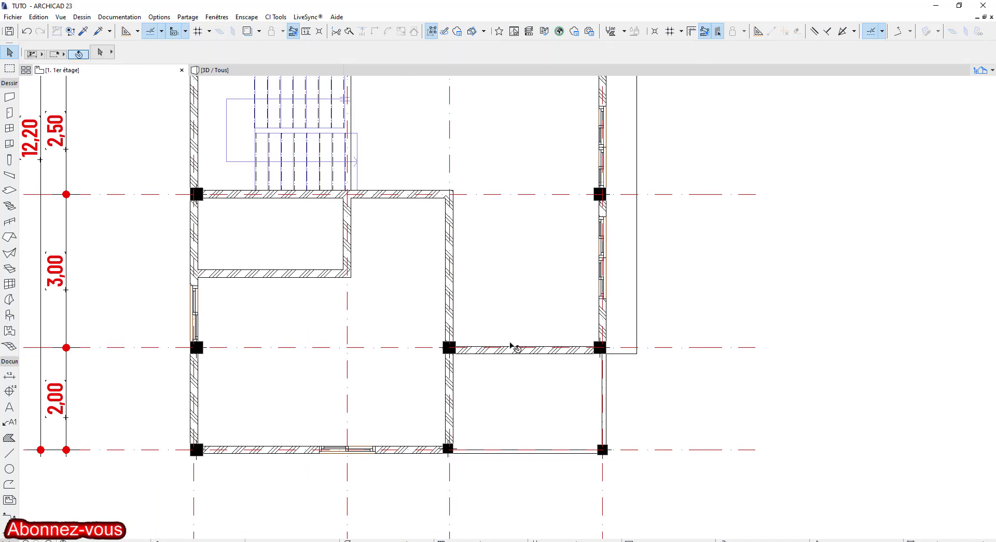
- Place a 60 × 60 sliding window with sill height 150 in the small room's axis A wall between axes 5 and 6
middle_drag(530, 356, 624, 388)
middle_drag(367, 329, 372, 338)
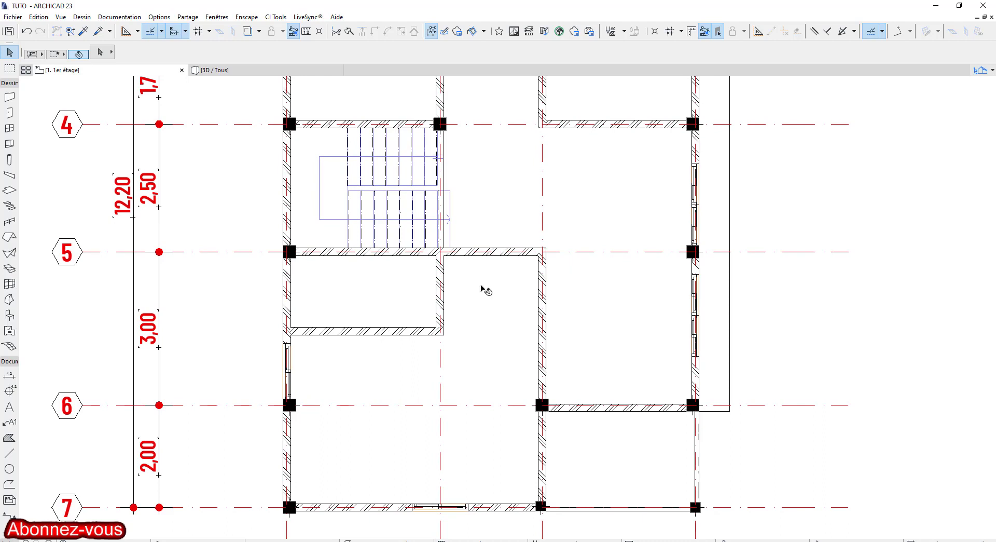
click(9, 128)
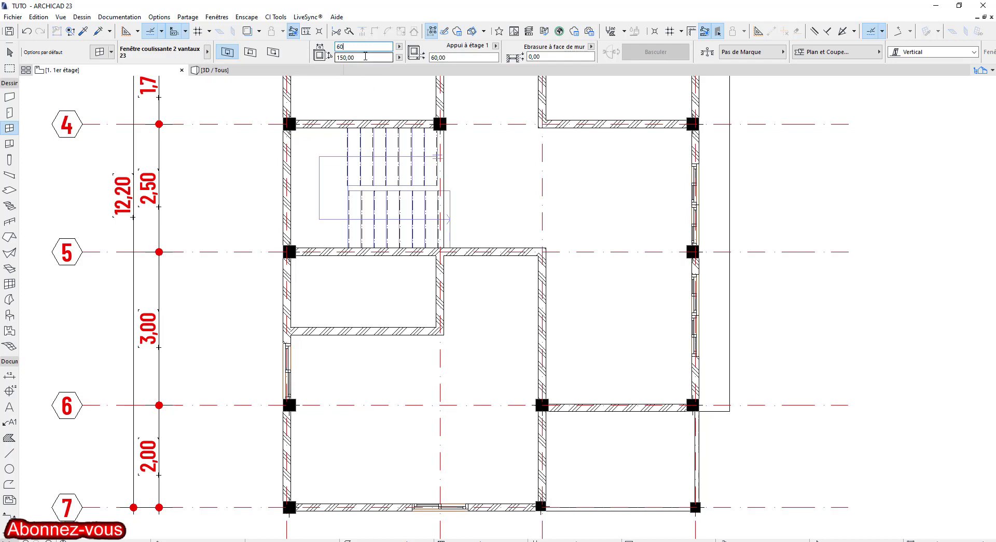
key(Tab)
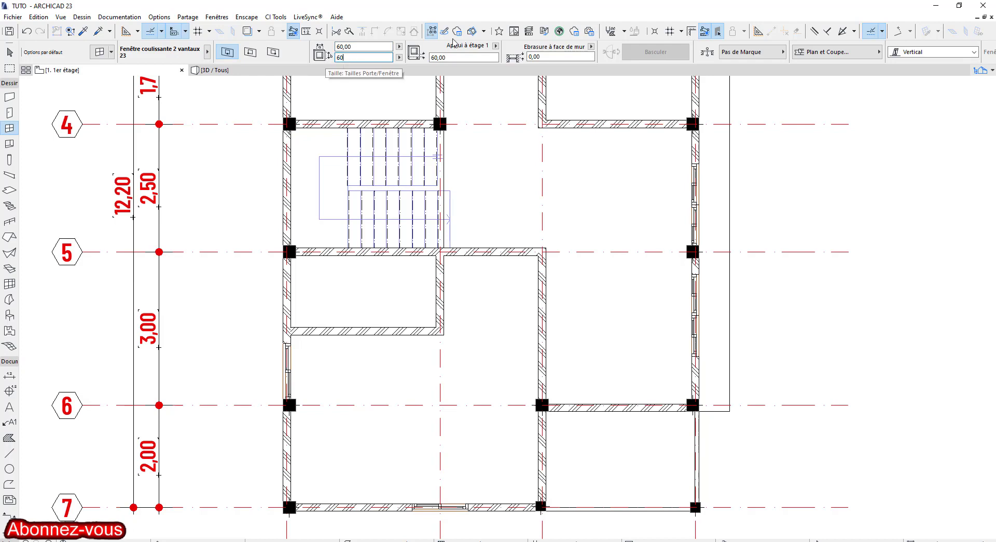
key(Return)
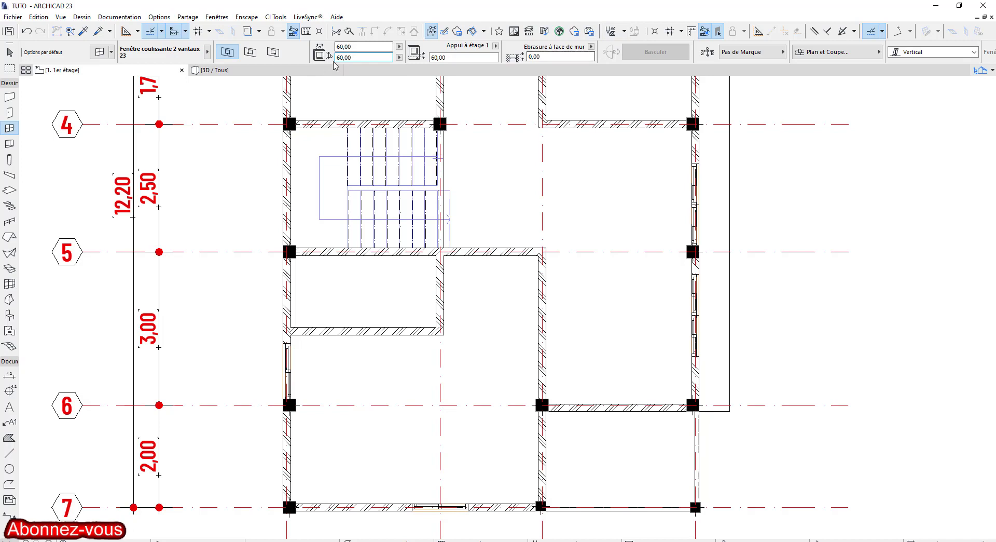
key(Tab)
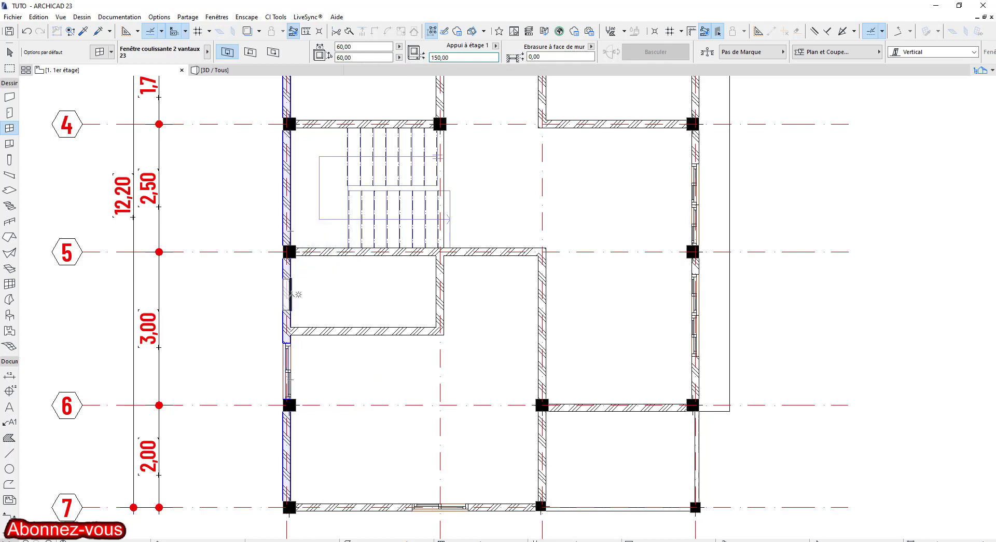
- Place another 60 × 60 sliding window with sill height 150 in the axis 1 wall between axes B and C
scroll(534, 212, down, 4)
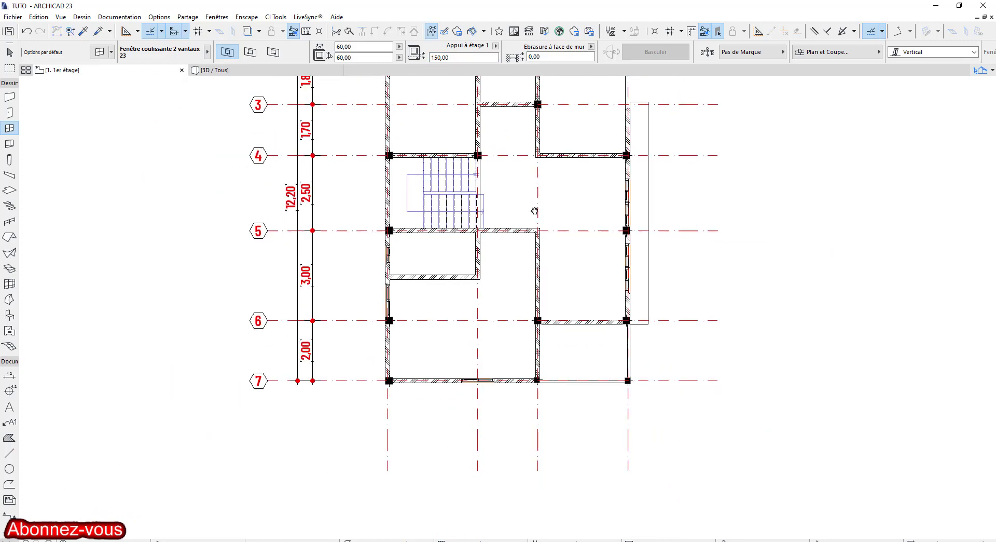
scroll(506, 166, up, 2)
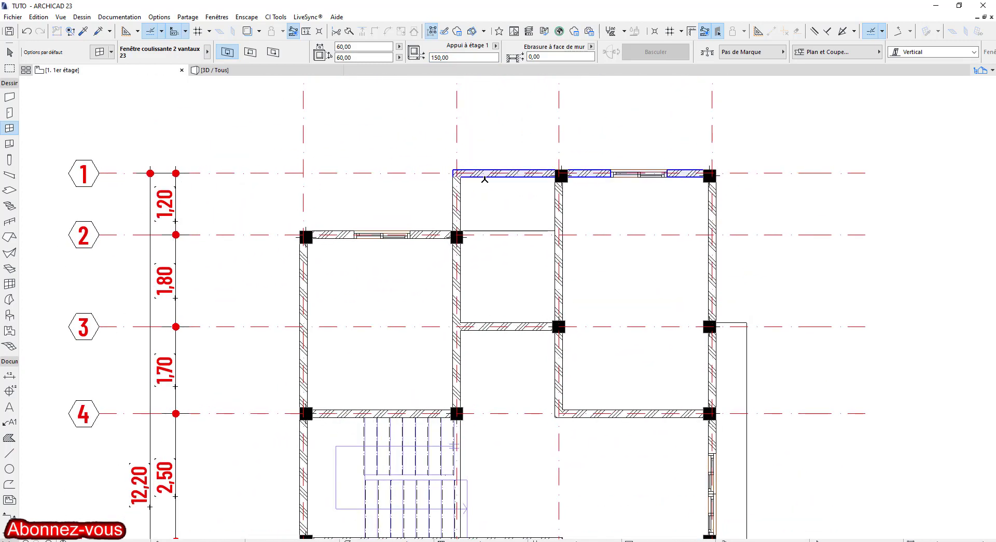
scroll(484, 146, up, 2)
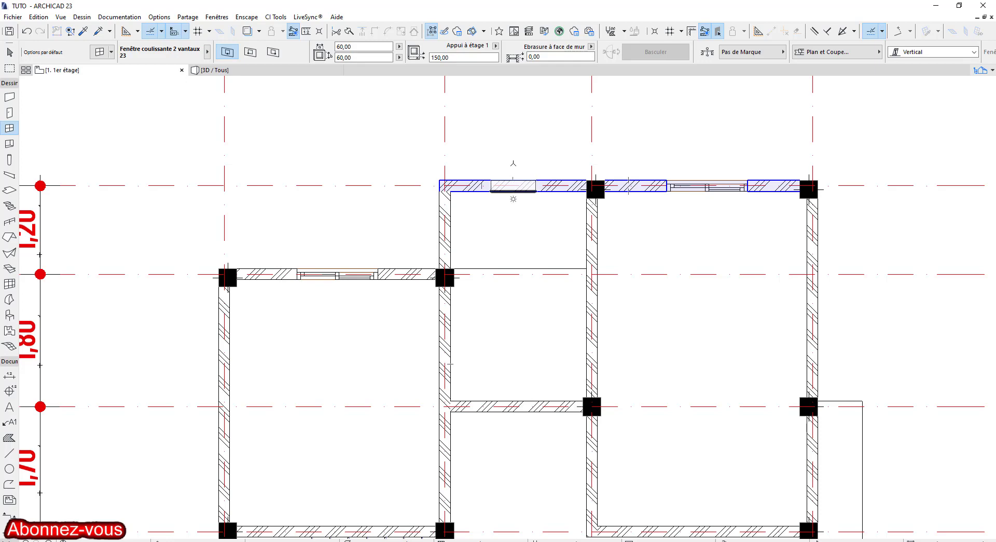
click(513, 199)
scroll(542, 357, down, 2)
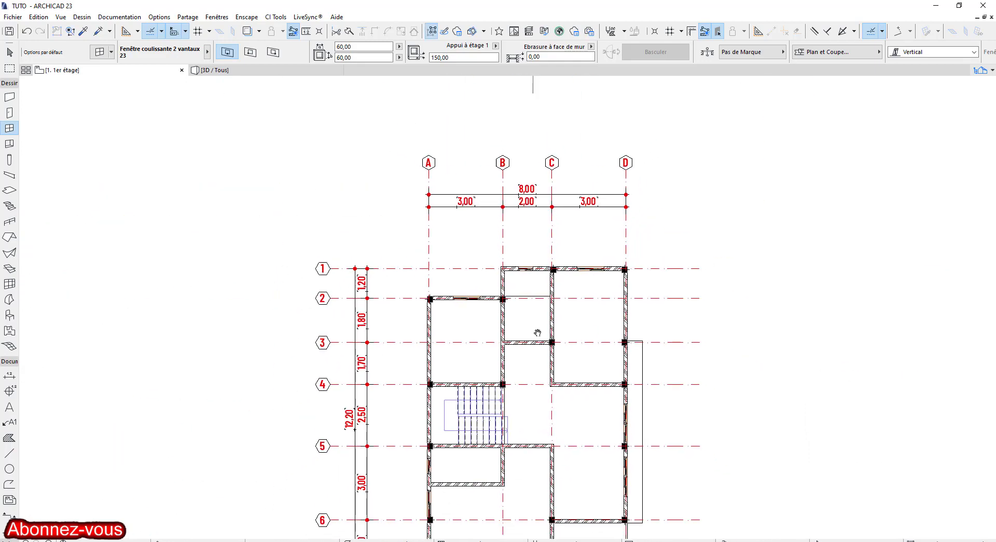
- Switch to the 3D view, orbit the building to show its front facade and end window placement
click(239, 71)
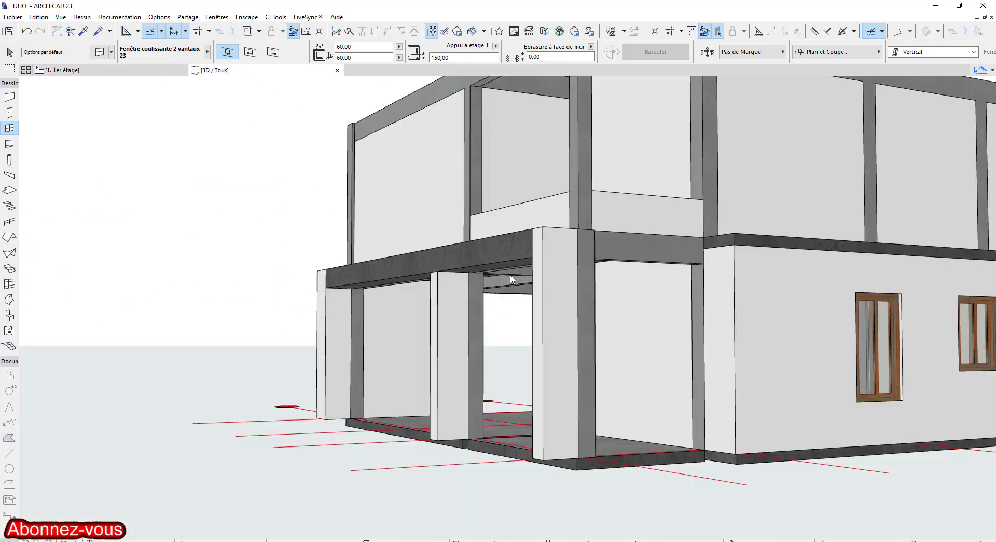
scroll(509, 277, down, 2)
mouse_move(462, 289)
middle_down()
mouse_move(307, 367)
mouse_move(317, 420)
middle_up()
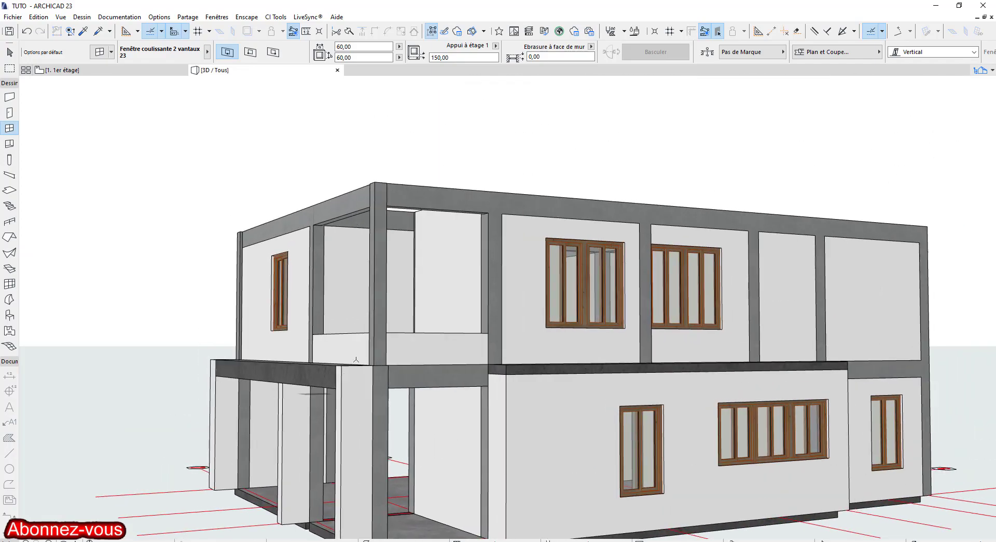
shift+middle_drag(356, 359, 210, 406)
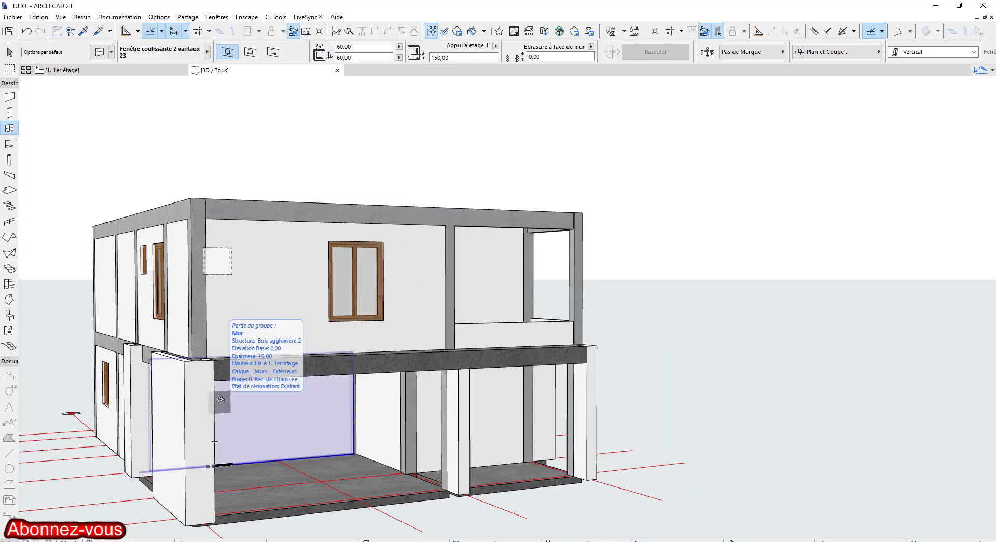
key(Escape)
- Set the first-floor front facade window's height to 170 and its sill height to 40
scroll(356, 289, up, 3)
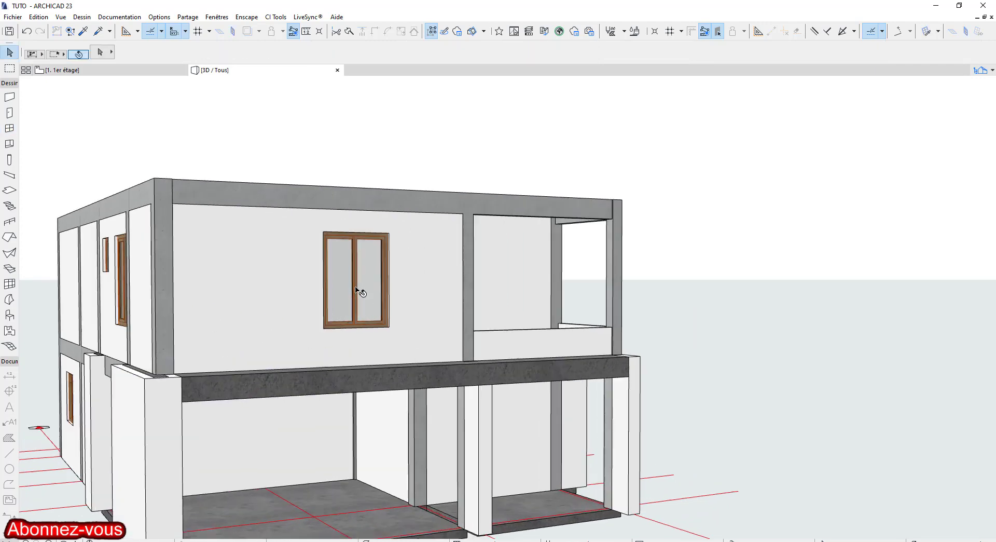
click(356, 277)
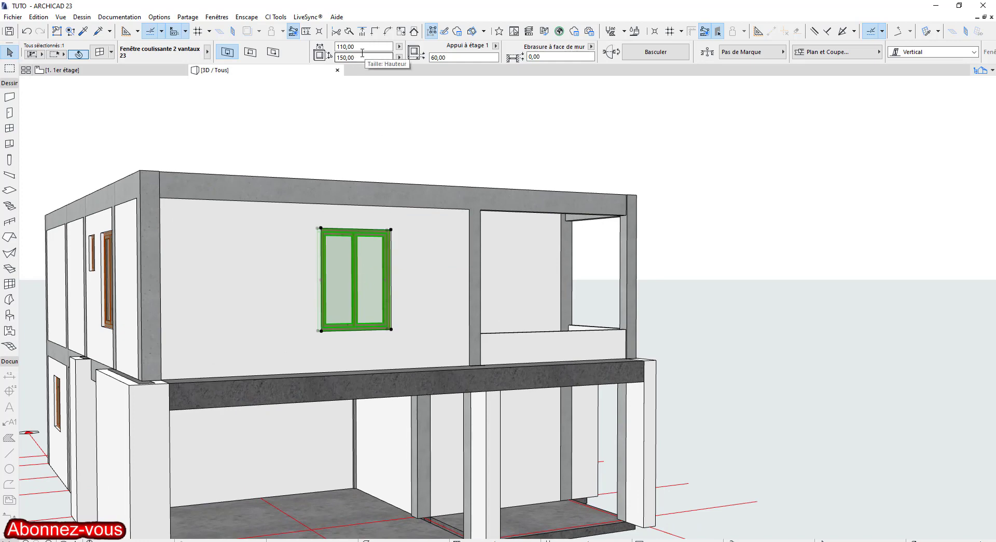
drag(357, 58, 342, 59)
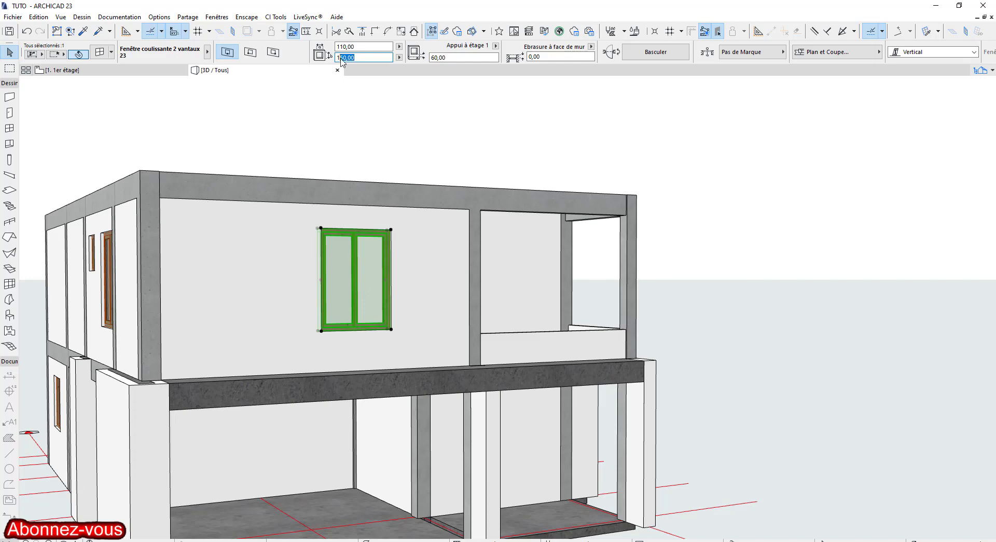
text(70)
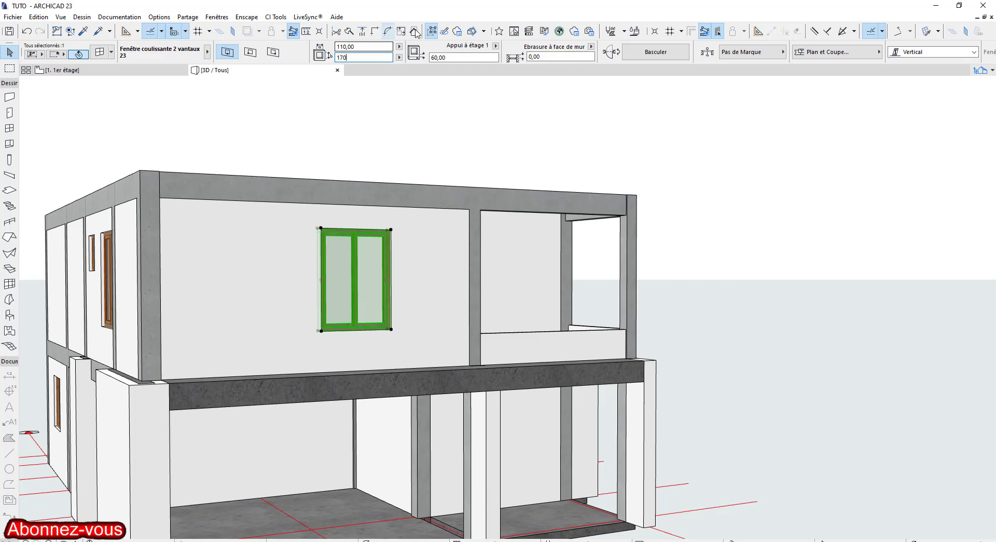
key(Tab)
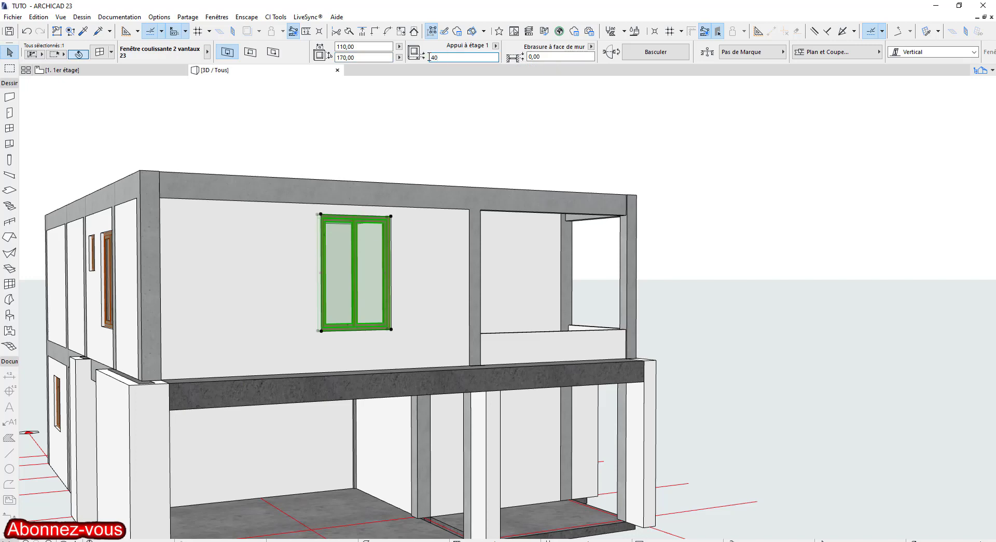
click(658, 113)
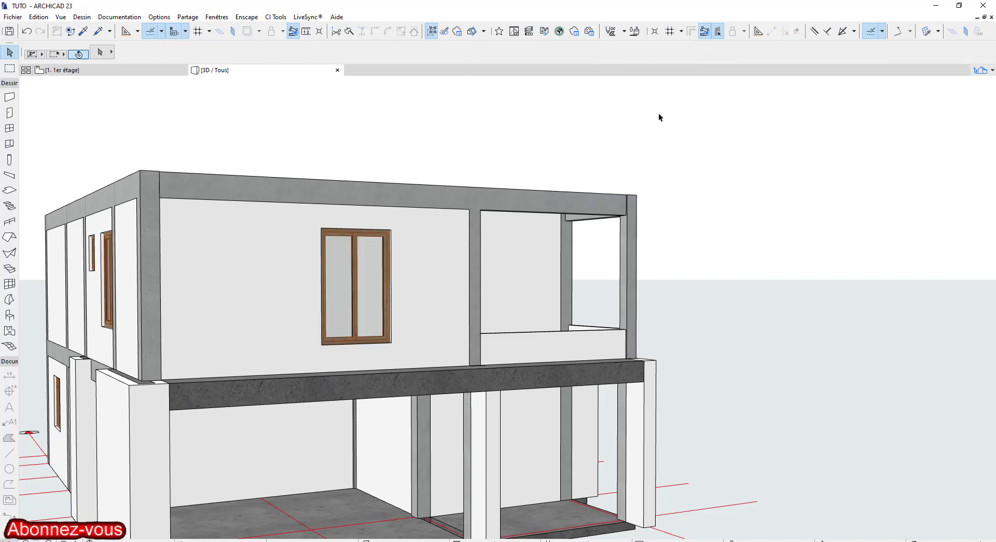
- Pick up the settings of the 110 × 170 front facade window with sill height 40
scroll(331, 290, down, 2)
middle_drag(340, 295, 581, 304)
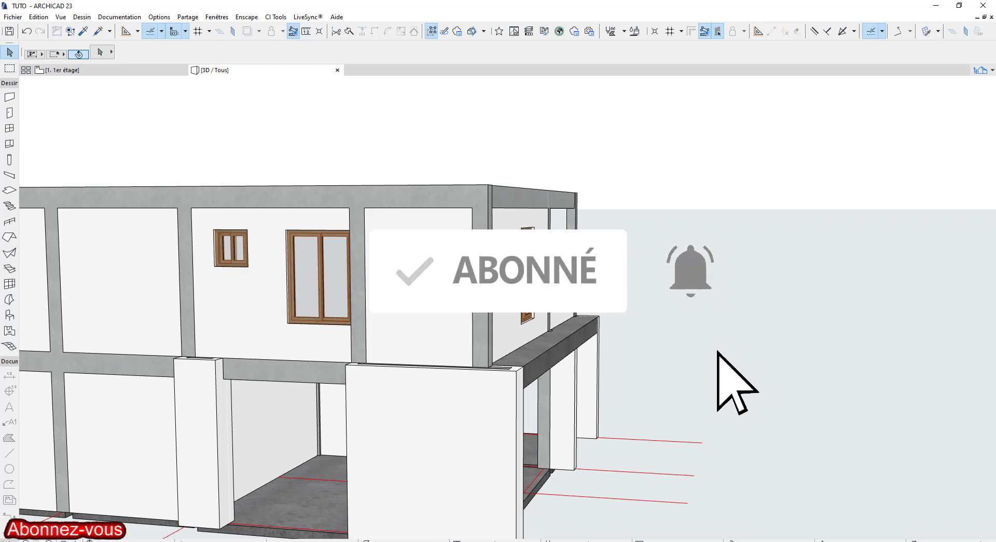
middle_drag(526, 280, 462, 271)
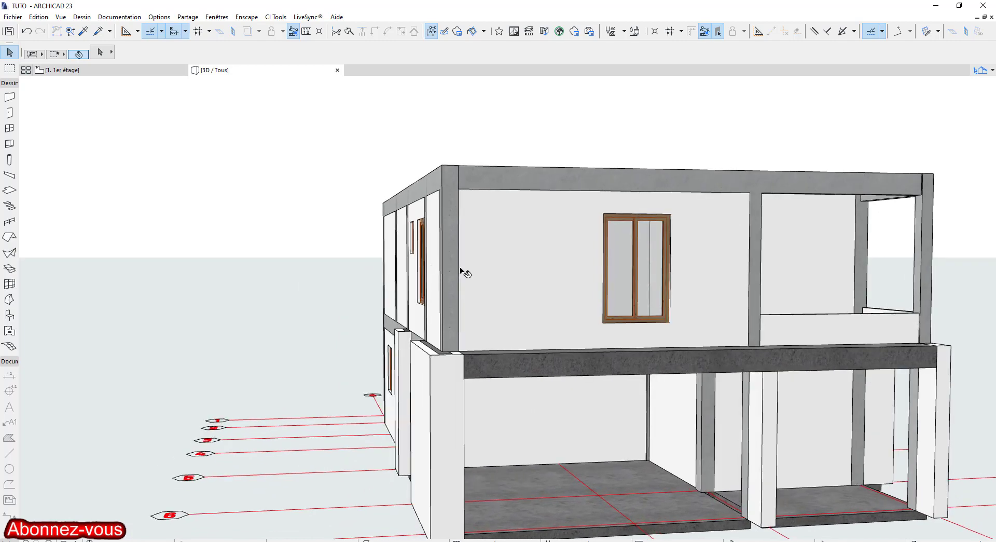
click(648, 243)
alt+click(644, 244)
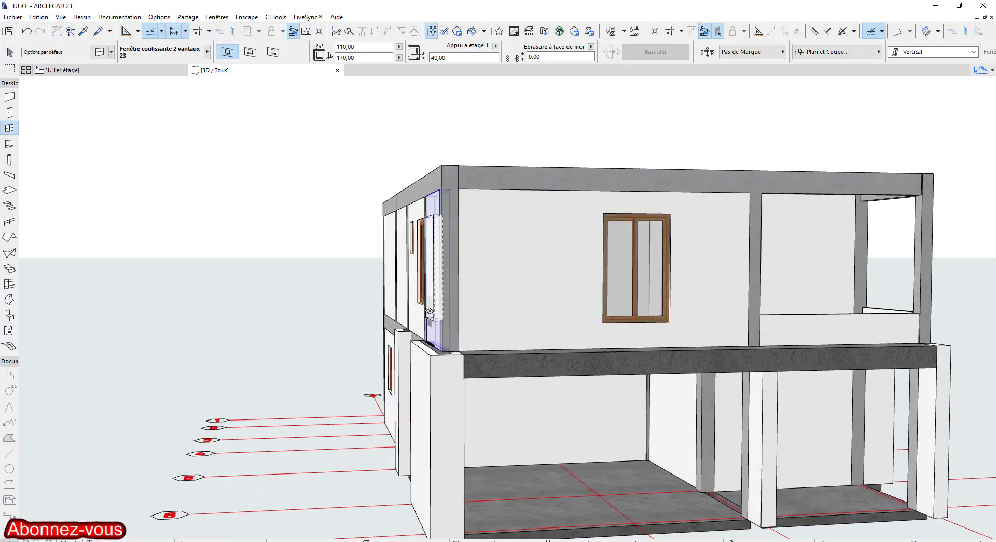
- Apply the picked-up 110 × 170 window settings with sill height 40 to the large first-floor window in the axis A wall near axis 6
shift+middle_drag(435, 311, 755, 311)
shift+middle_drag(345, 280, 415, 271)
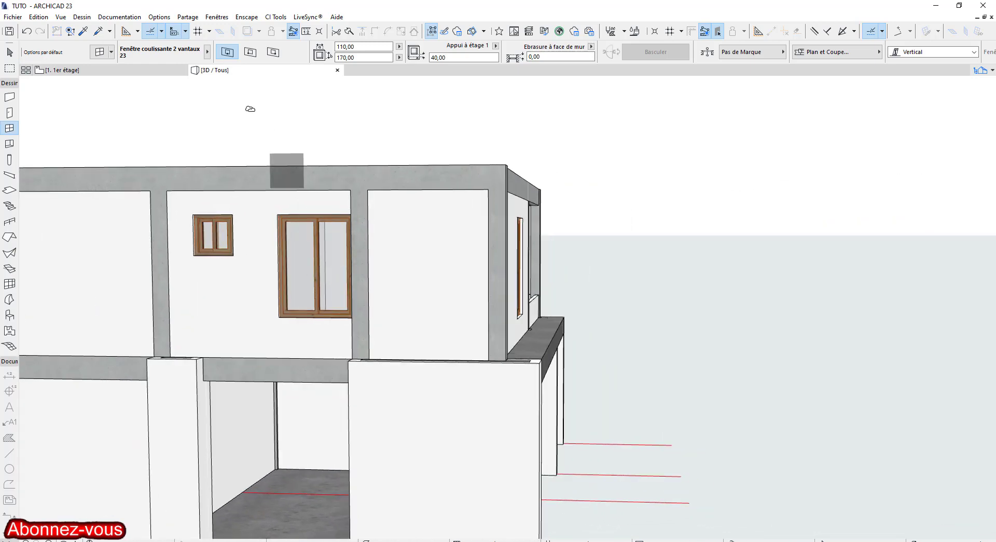
click(99, 32)
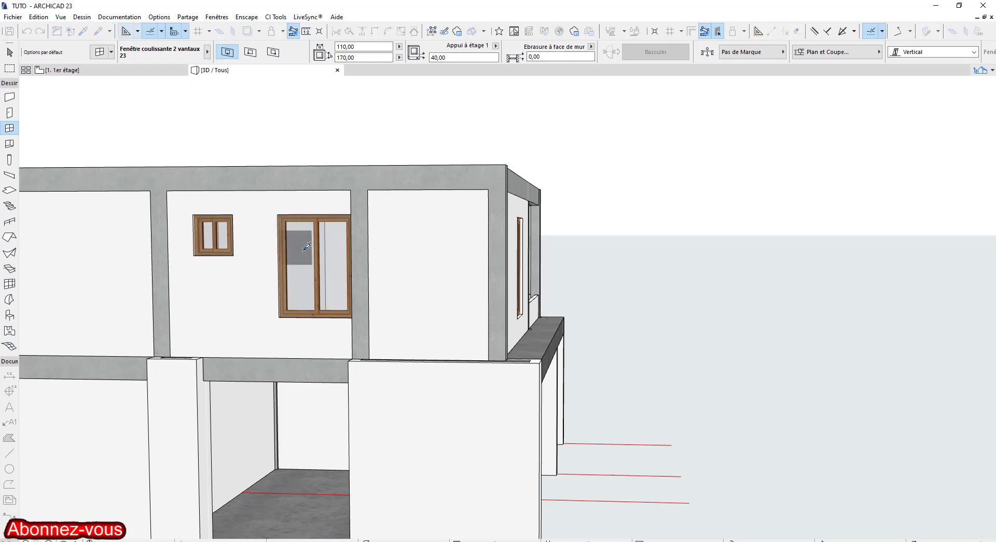
click(325, 253)
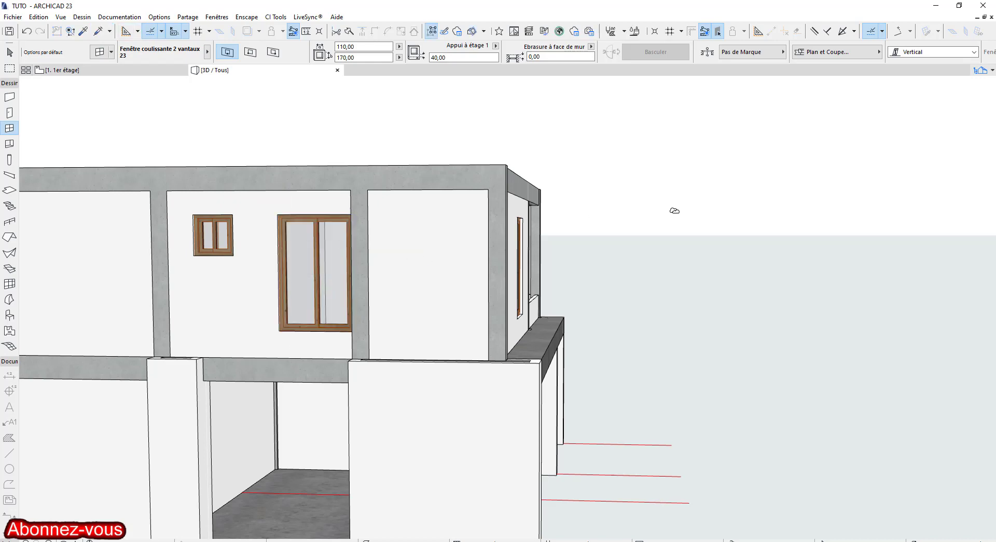
- In the first-floor plan, copy the 60 × 60 axis A window into the stairwell wall between axes 4 and 5 and widen the copy to 120
click(136, 73)
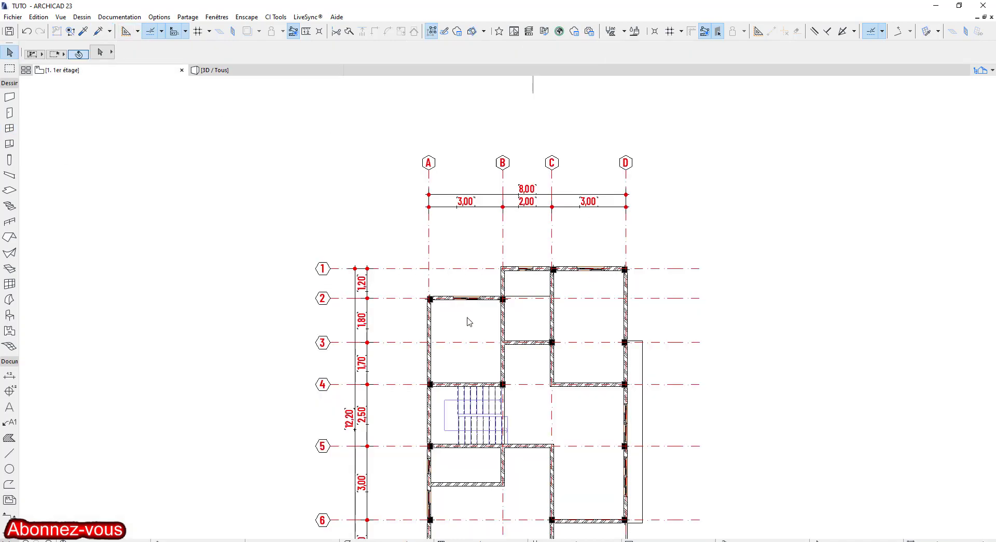
scroll(402, 366, up, 8)
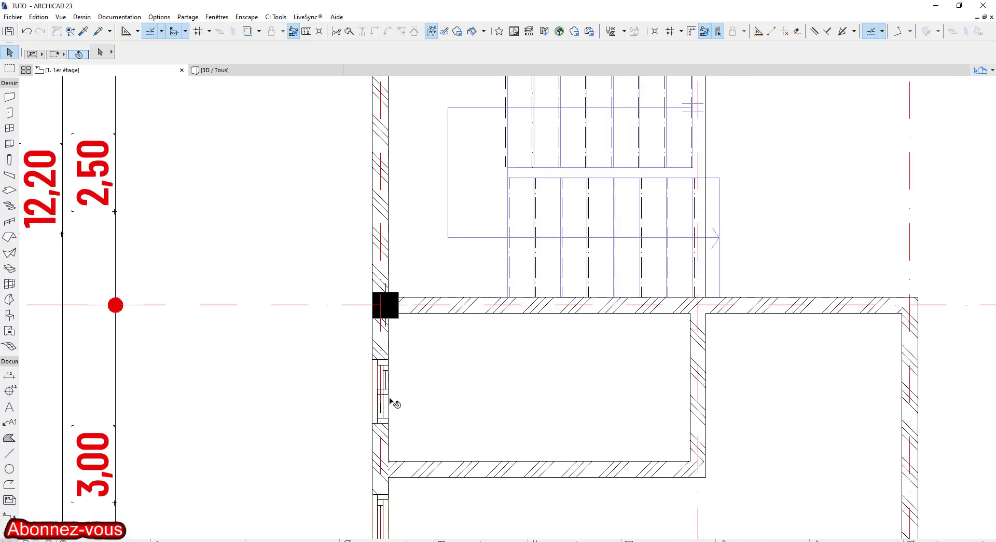
click(391, 395)
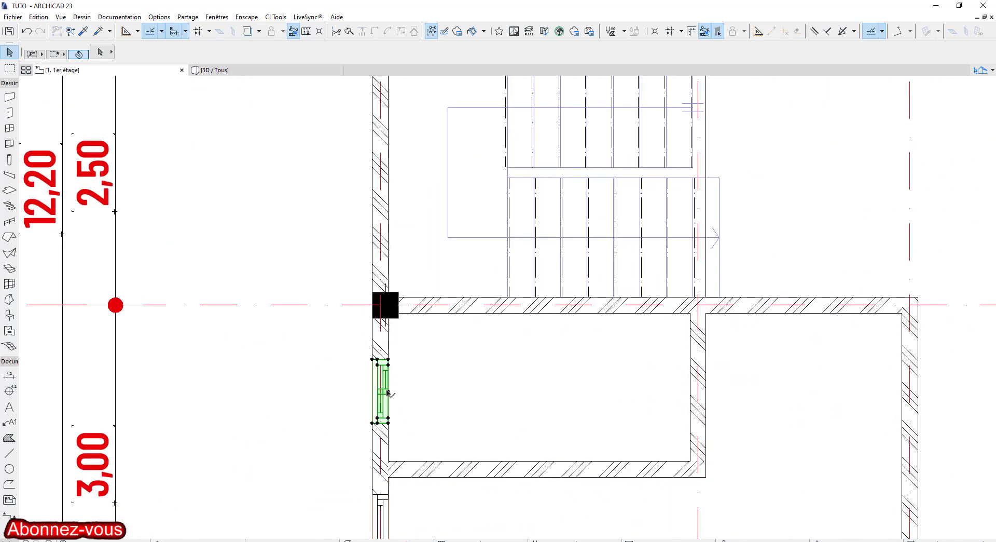
click(389, 359)
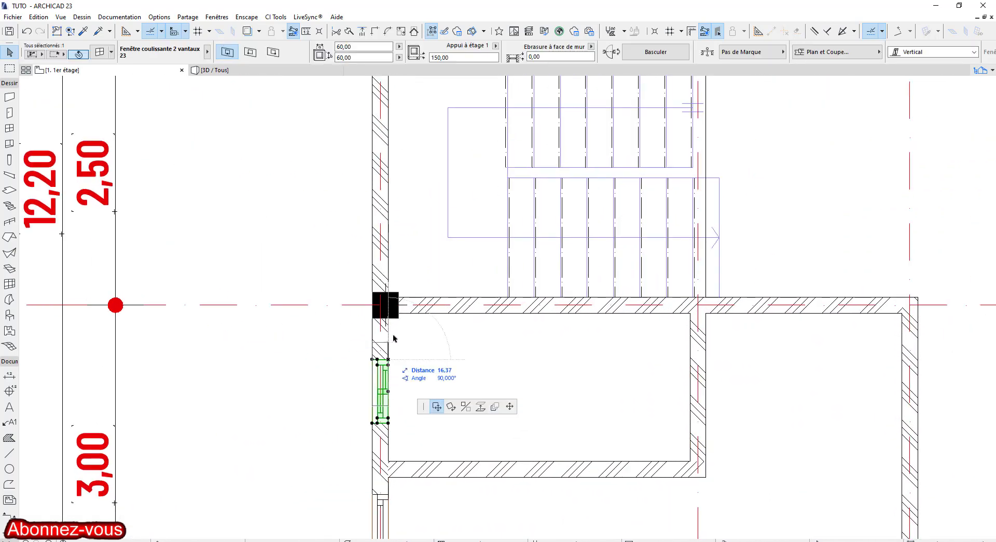
click(388, 132)
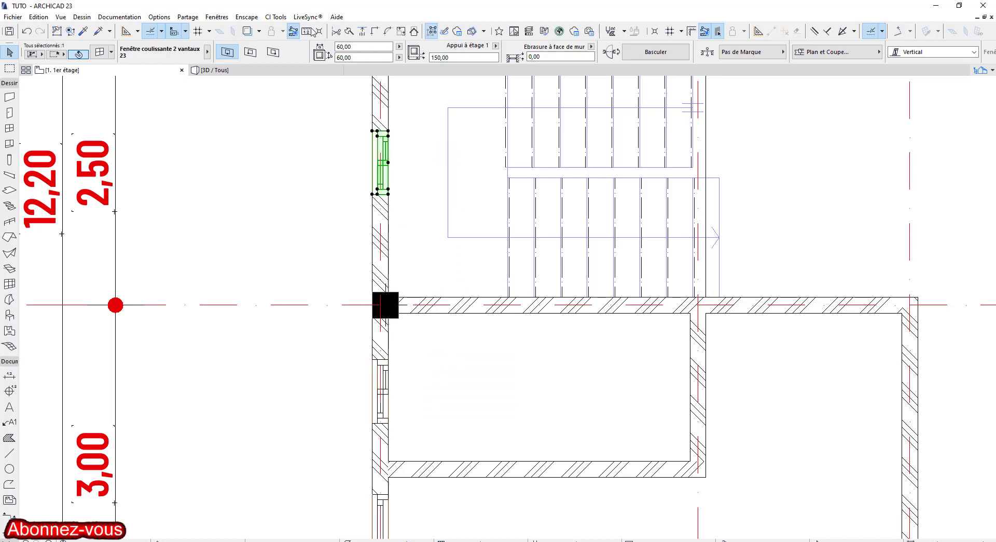
click(363, 46)
click(294, 152)
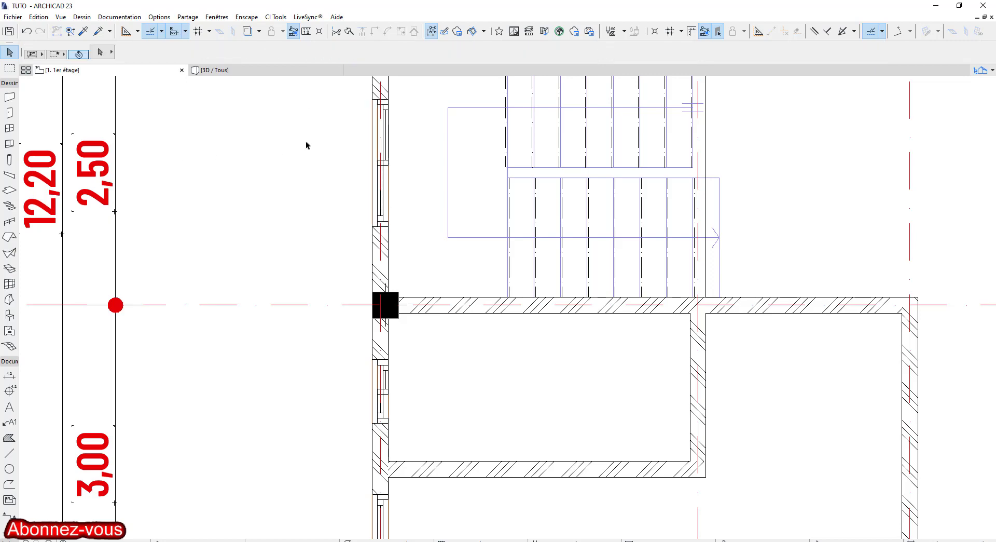
scroll(405, 160, down, 1)
middle_drag(404, 160, 426, 239)
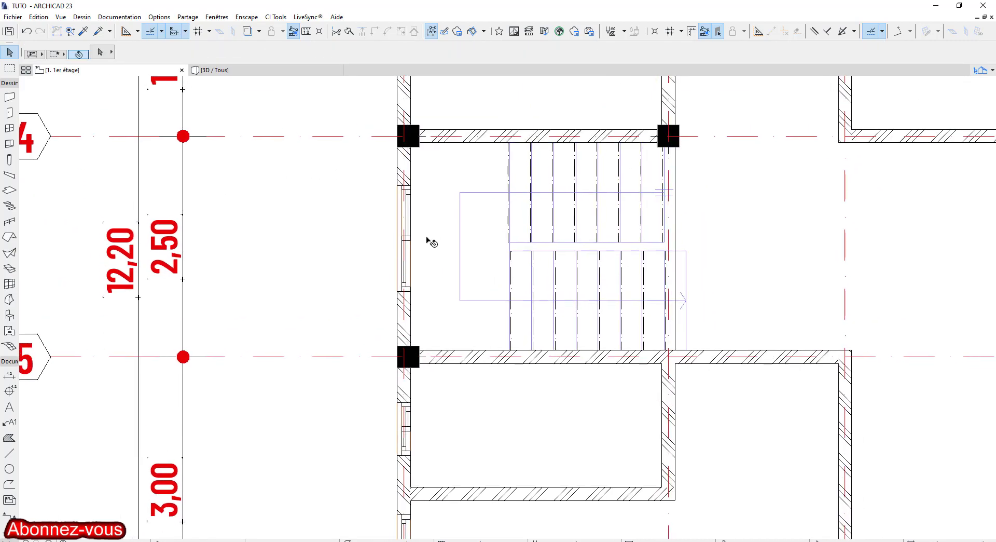
- In the 3D view, set the width of the stairwell window between axes 4 and 5 to 100
click(255, 69)
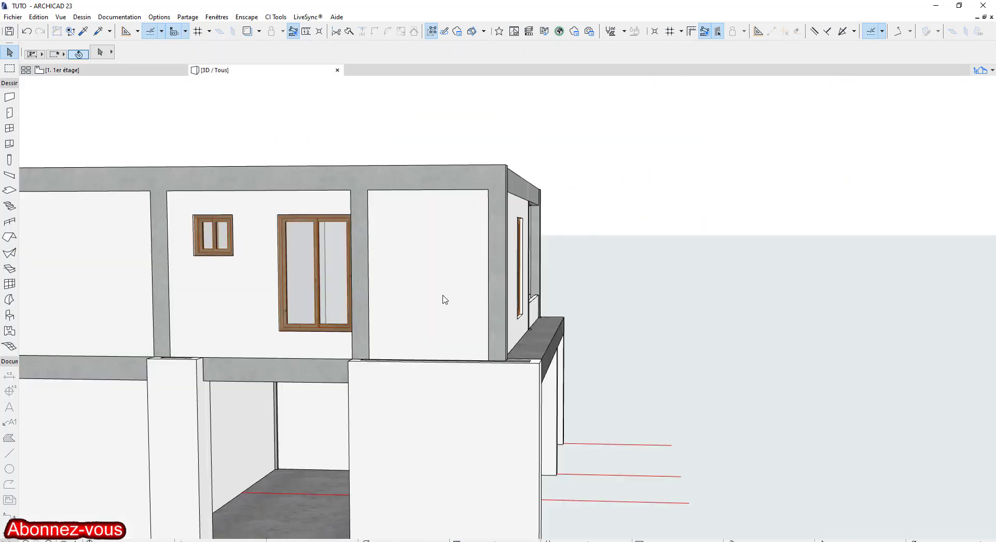
shift+middle_drag(216, 340, 448, 260)
click(444, 239)
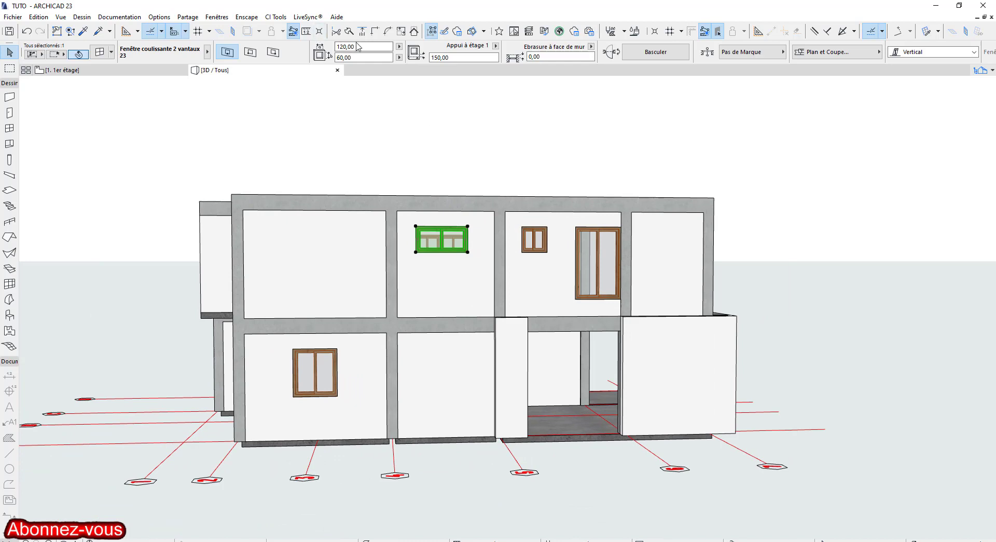
click(364, 46)
text(100)
click(799, 161)
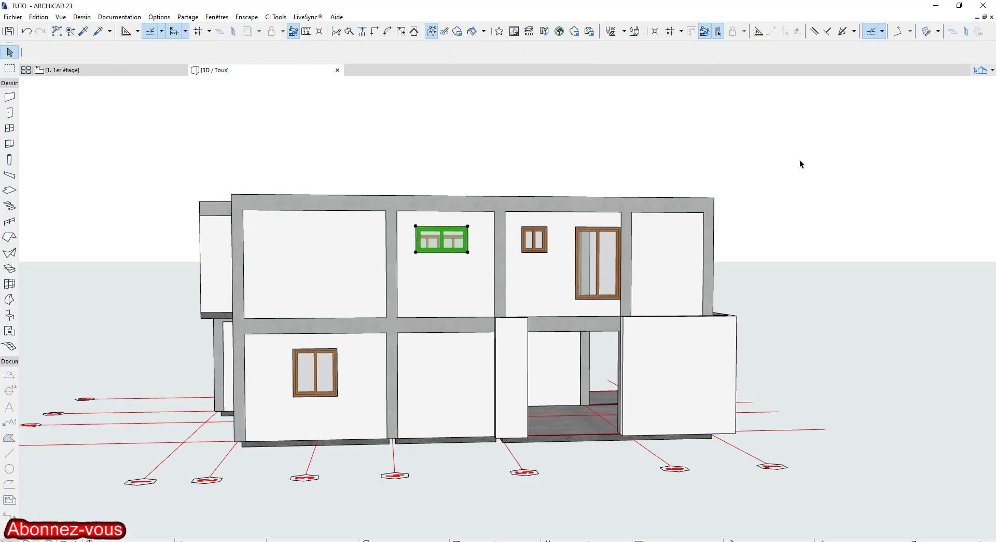
- Set the width of the small first-floor axis A window between axes 5 and 6 to 80
click(535, 240)
scroll(588, 267, down, 1)
middle_drag(588, 267, 583, 289)
double_click(356, 47)
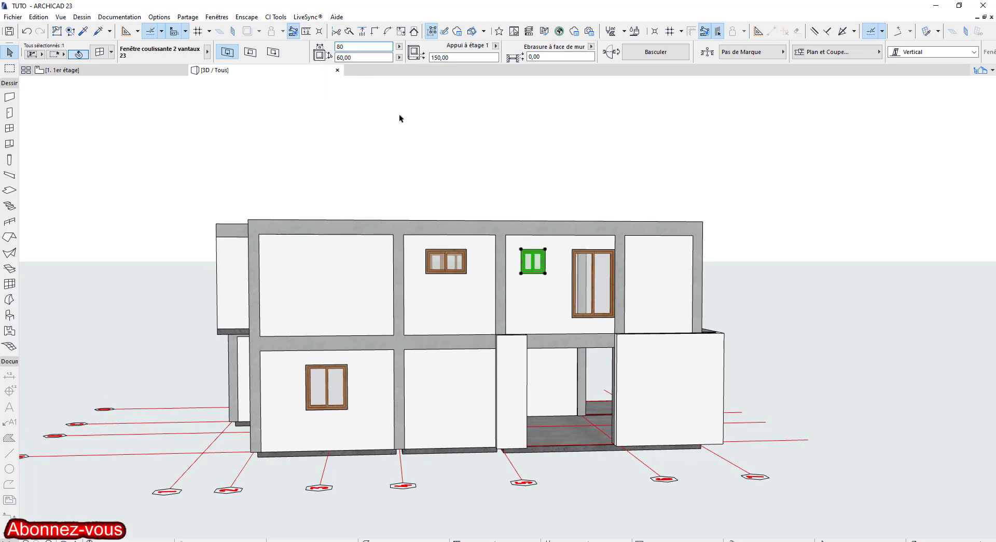
text(80)
click(411, 129)
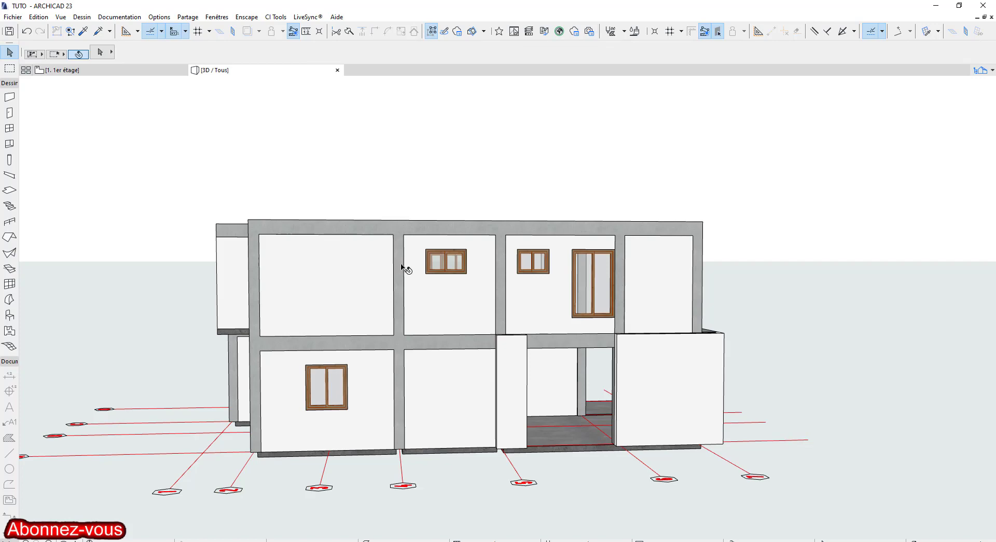
- Set the width of the small ground-floor rear facade window between axes B and C to 70
scroll(402, 267, down, 1)
shift+middle_drag(411, 218, 698, 301)
shift+middle_drag(178, 366, 242, 328)
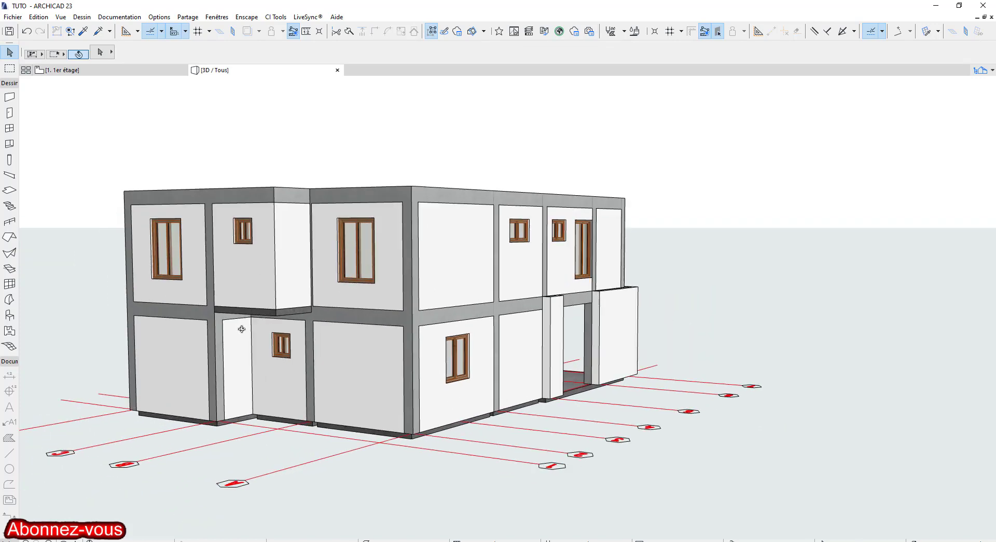
drag(242, 329, 320, 369)
click(315, 368)
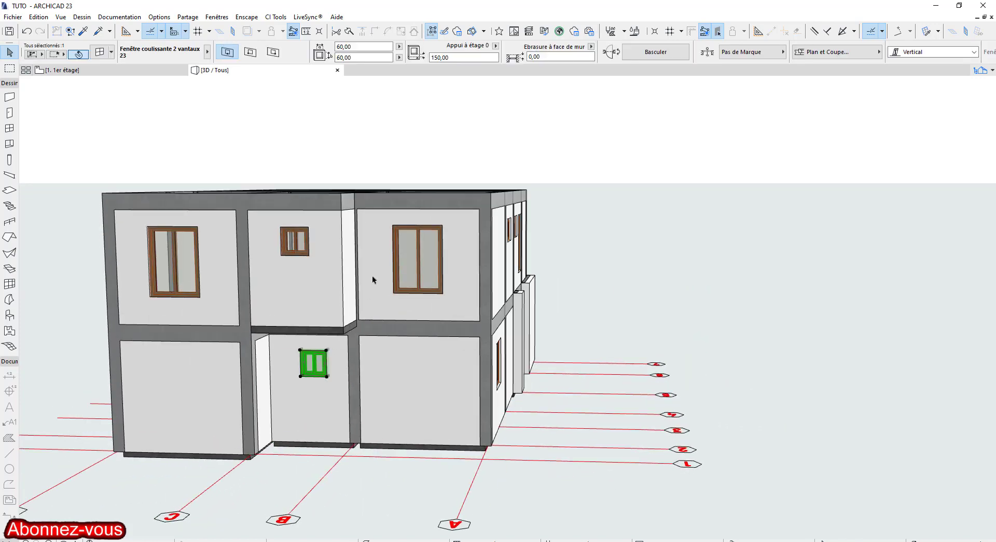
drag(358, 47, 335, 49)
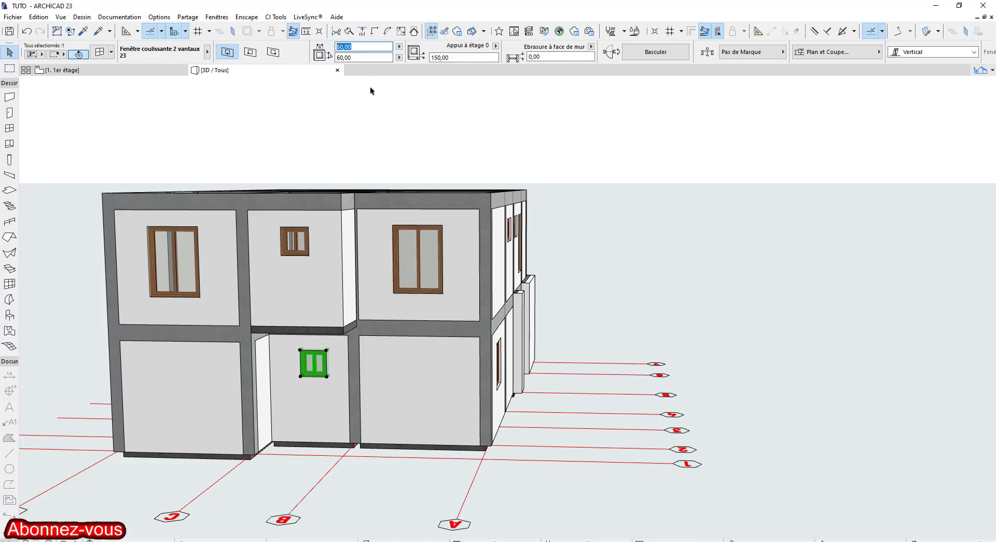
text(70)
click(379, 126)
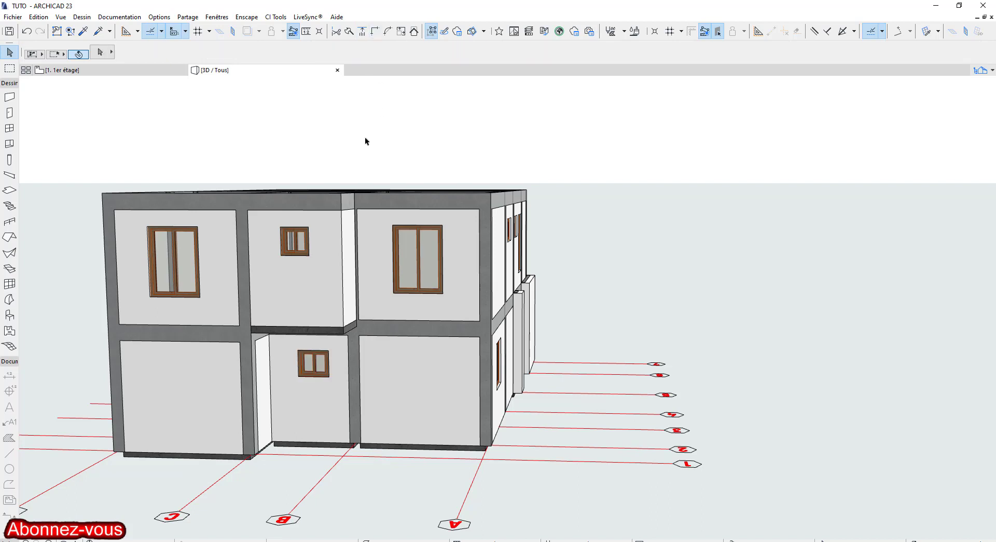
- Set the width of the small first-floor rear facade window between axes B and C to 70, and view the whole building from above
click(294, 240)
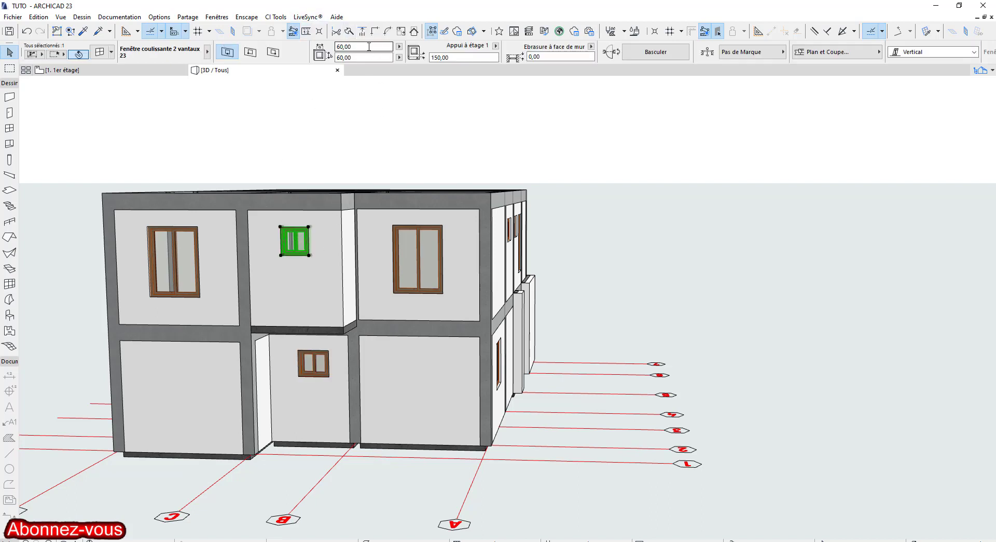
drag(351, 48, 314, 50)
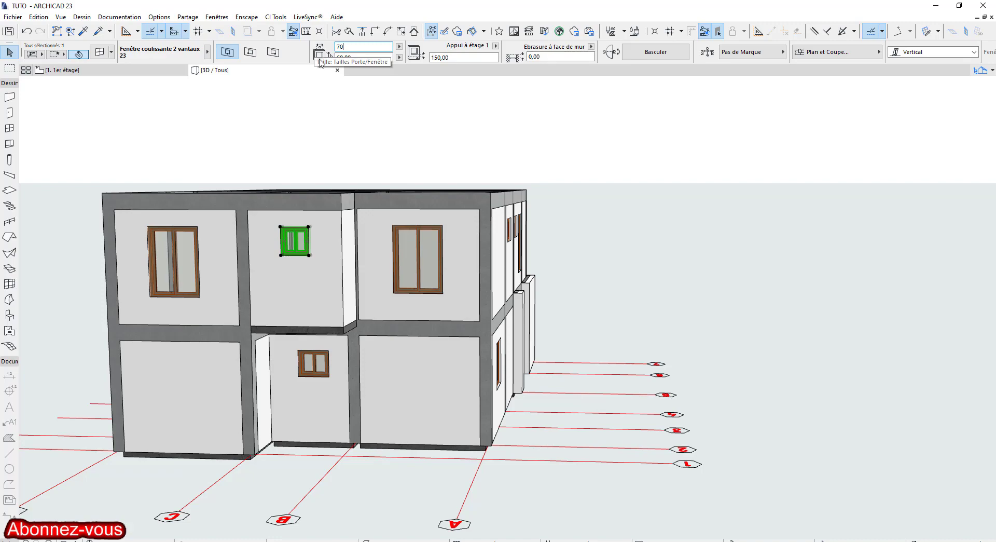
click(416, 134)
scroll(431, 120, down, 2)
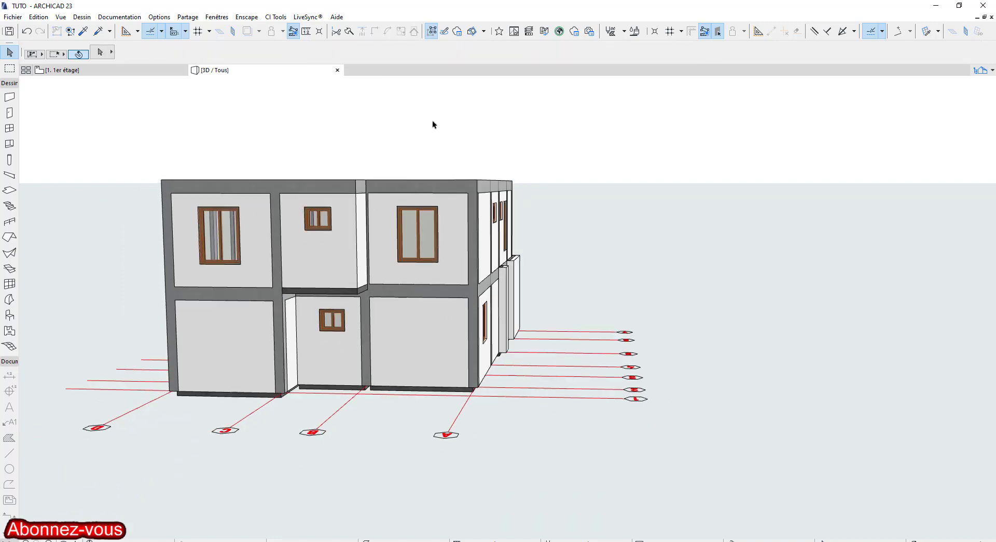
shift+middle_drag(431, 120, 358, 255)
shift+middle_drag(358, 254, 231, 215)
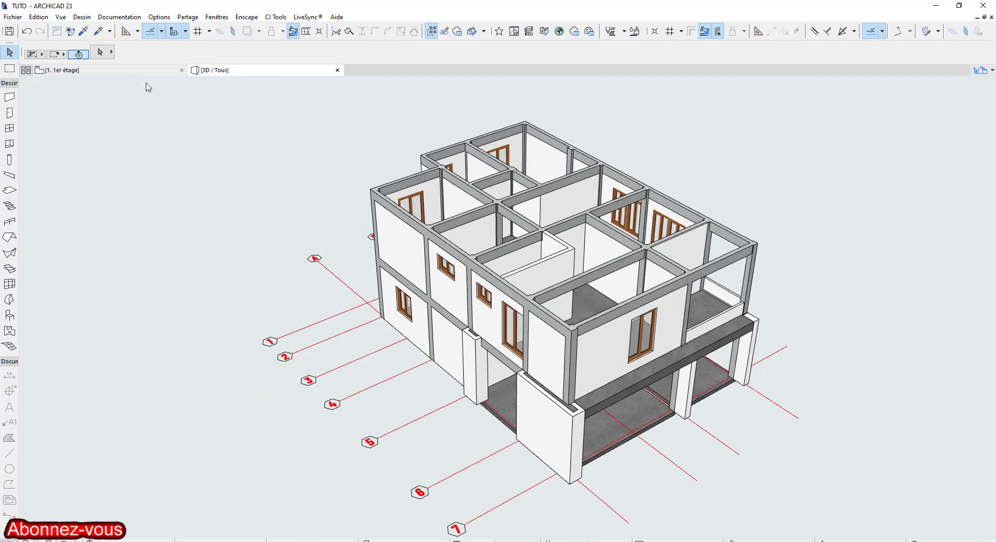
- Return to the first-floor plan and set the default door to the empty opening Ouverture rectangulaire 23, 90 × 210
click(127, 69)
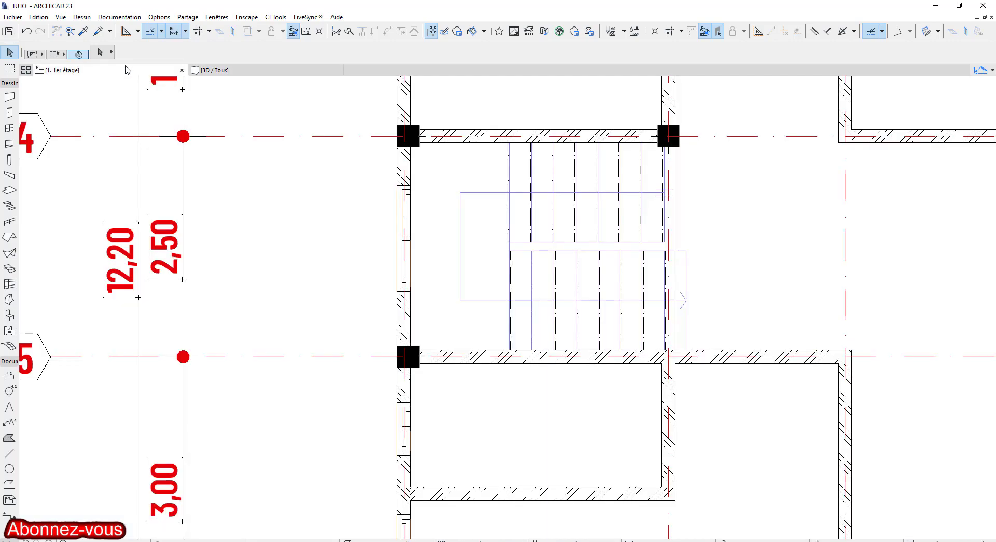
scroll(536, 197, down, 3)
middle_drag(536, 200, 360, 200)
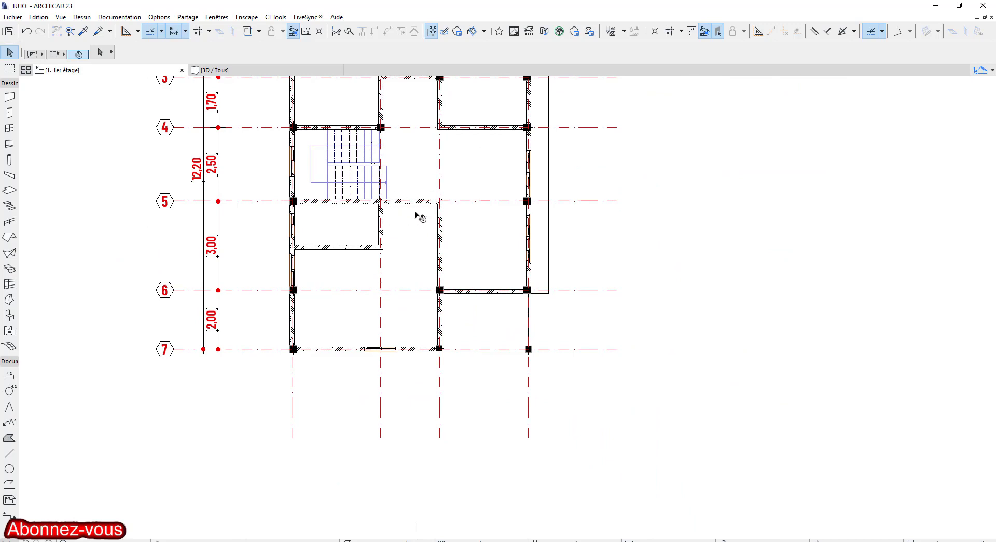
middle_drag(384, 302, 382, 315)
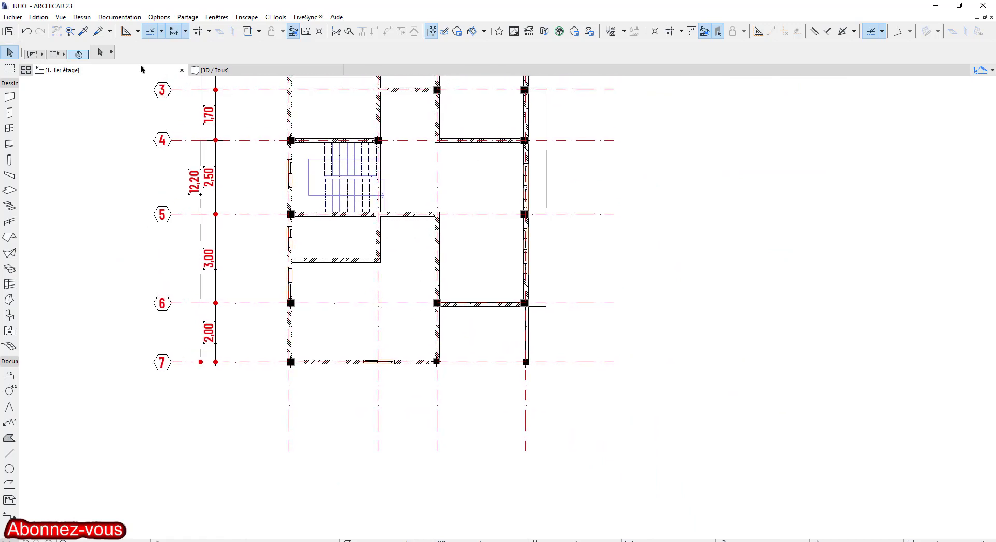
click(9, 113)
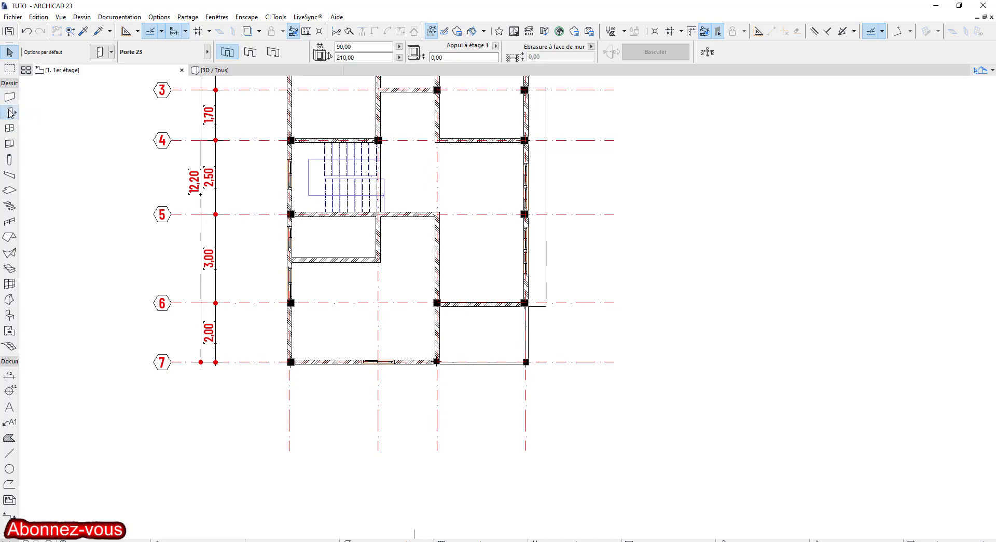
click(101, 52)
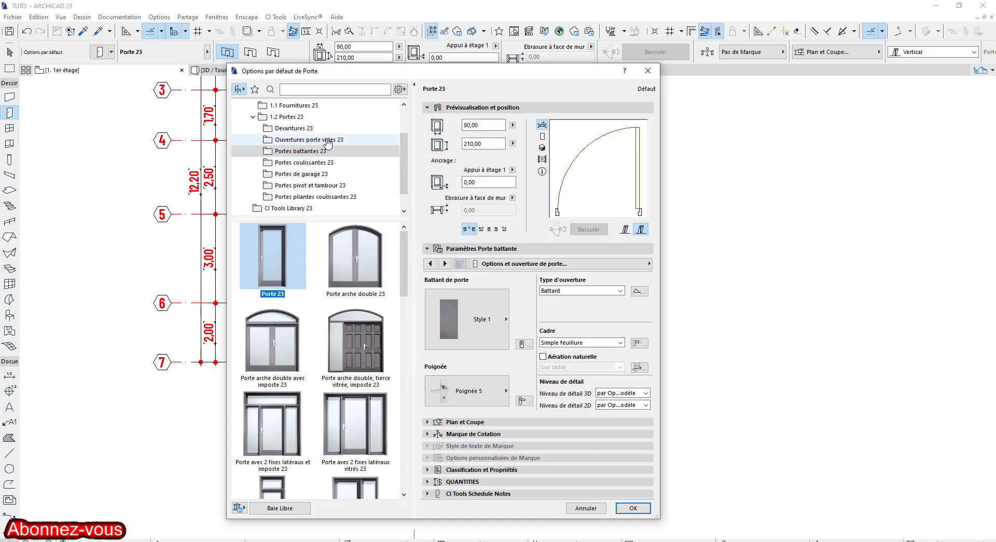
click(326, 141)
click(284, 428)
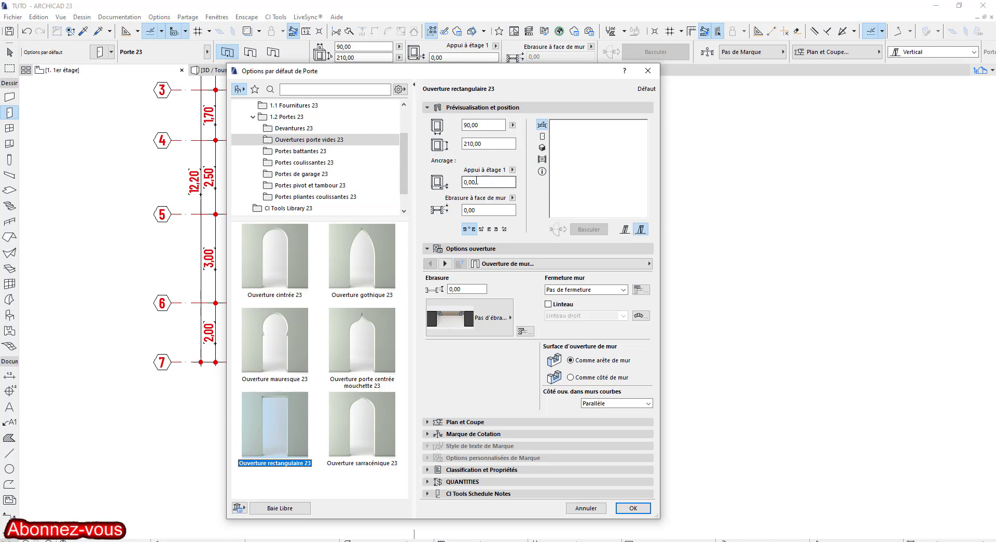
click(634, 507)
- Place a 90 × 210 rectangular opening in the axis 5 wall between axes B and C, starting beside the axis B wall
scroll(415, 213, up, 5)
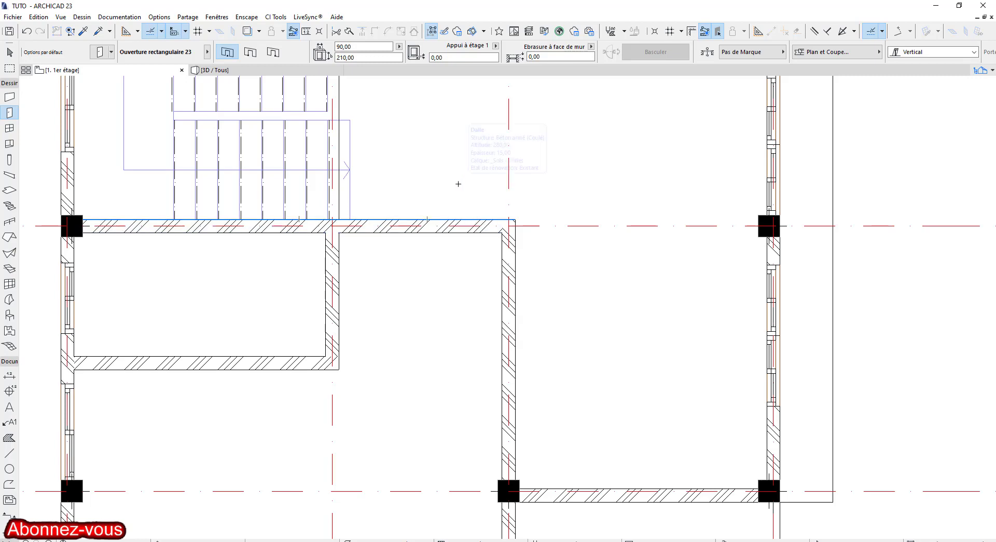
scroll(409, 206, down, 2)
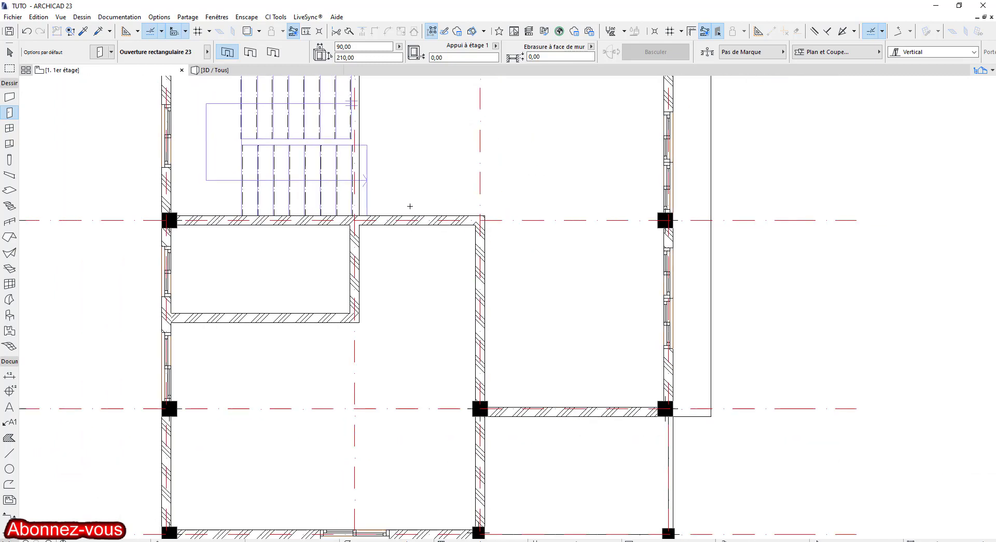
middle_drag(409, 205, 422, 268)
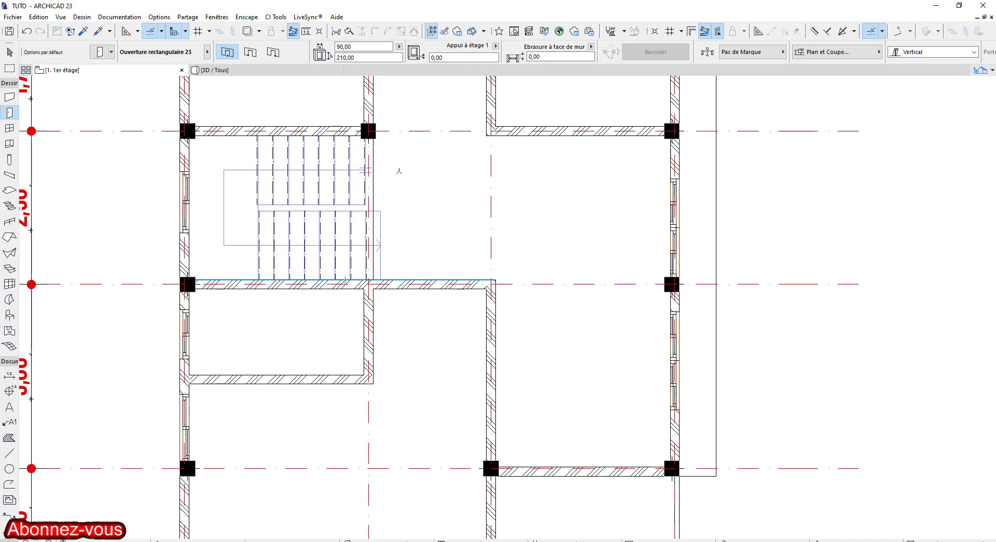
click(399, 280)
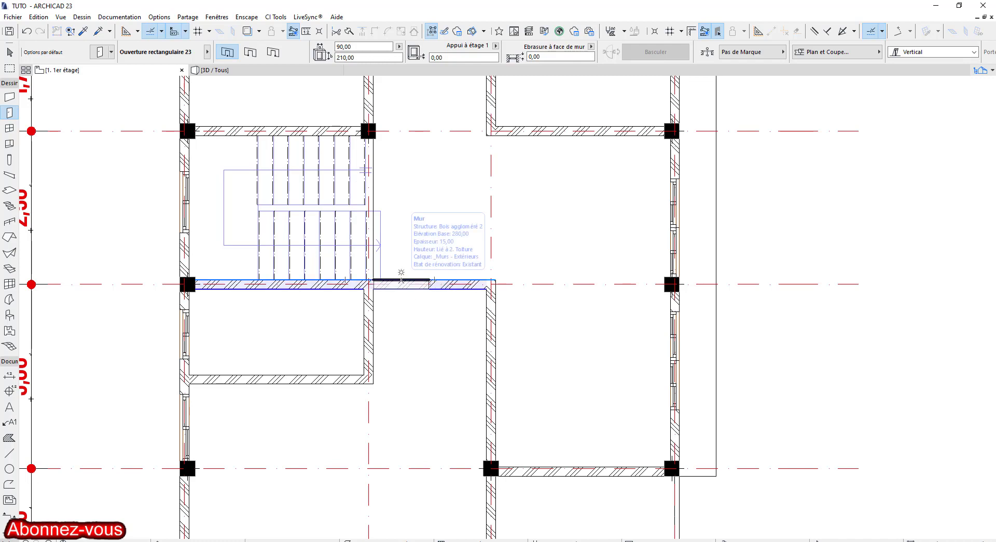
click(402, 306)
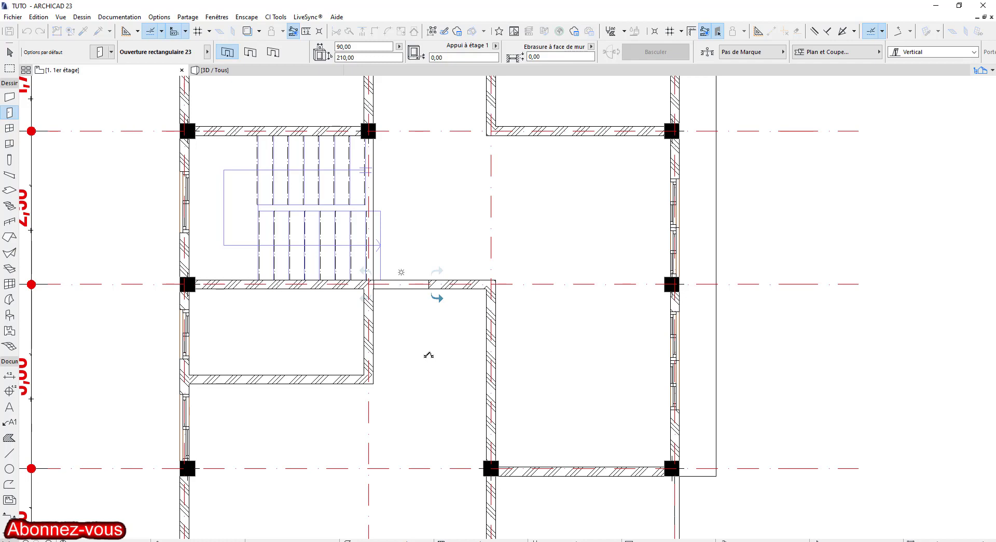
click(430, 350)
scroll(422, 295, up, 4)
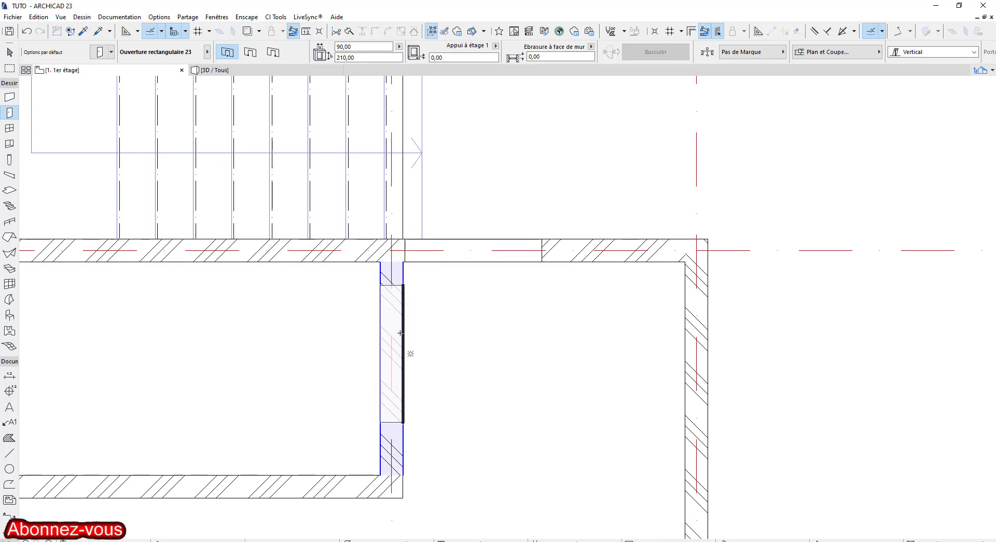
- Place an 80 × 210 rectangular opening in the short axis B wall, starting directly against the axis 5 wall
click(358, 47)
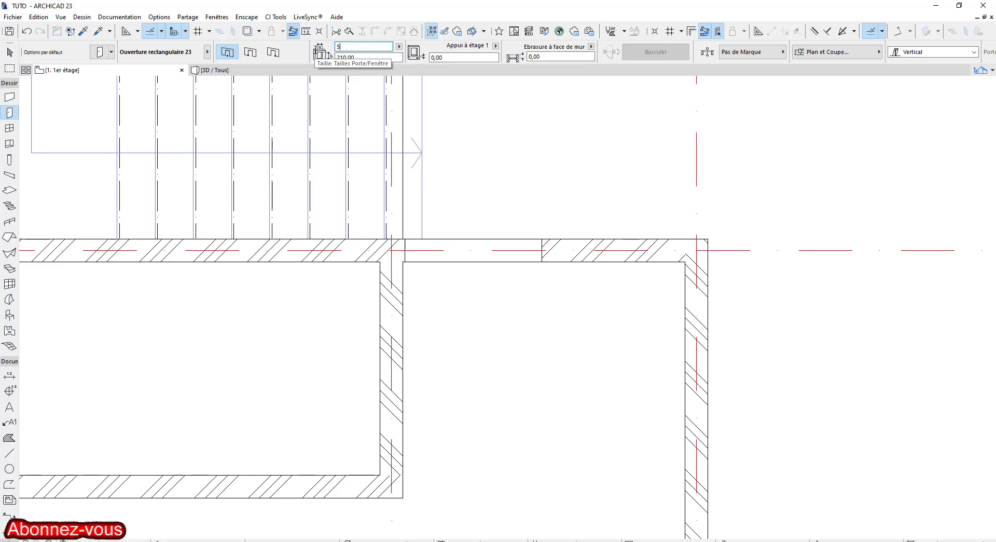
text(80)
click(410, 323)
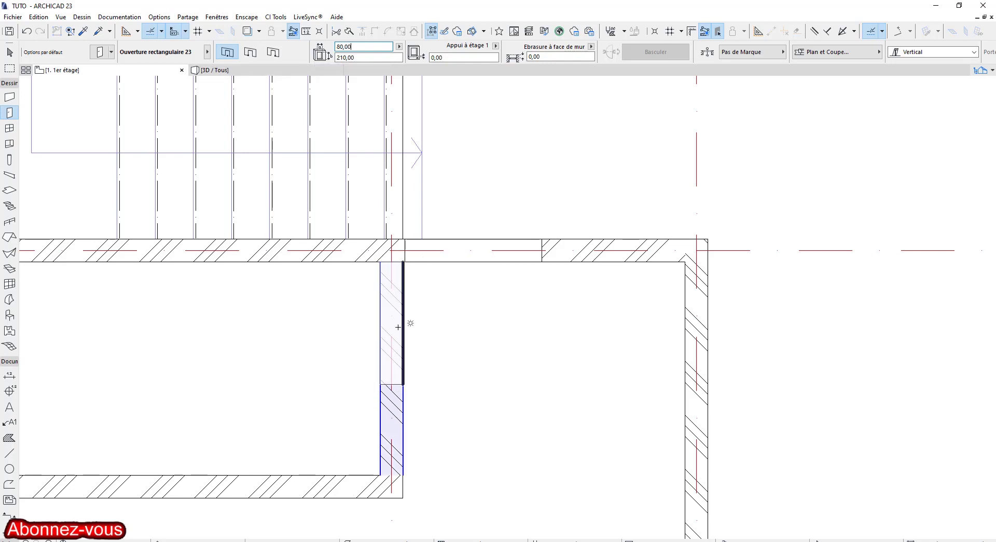
click(398, 326)
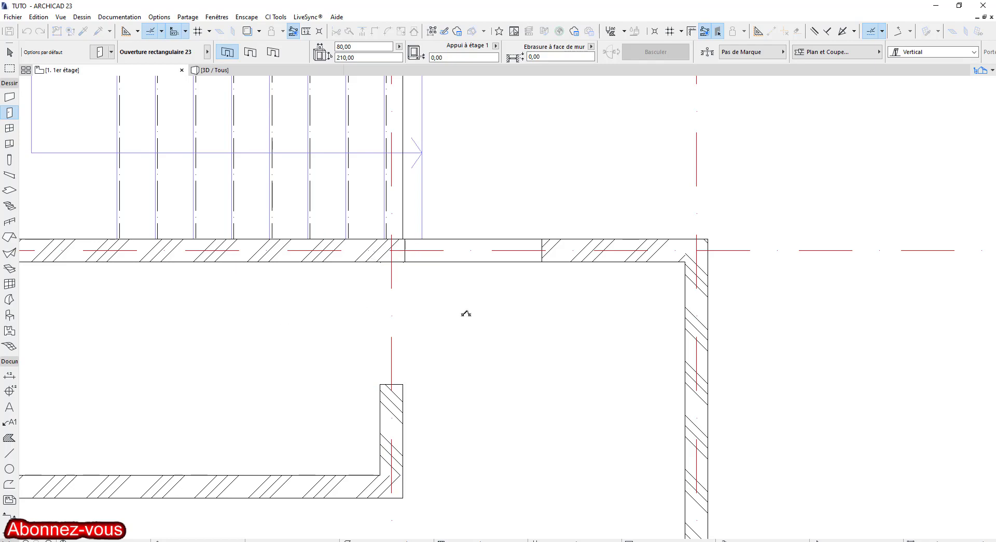
- Place another 80 × 210 opening in the axis 3 wall between axes B and C, against the axis C column
scroll(485, 337, down, 5)
middle_drag(486, 347, 328, 436)
middle_drag(378, 163, 382, 225)
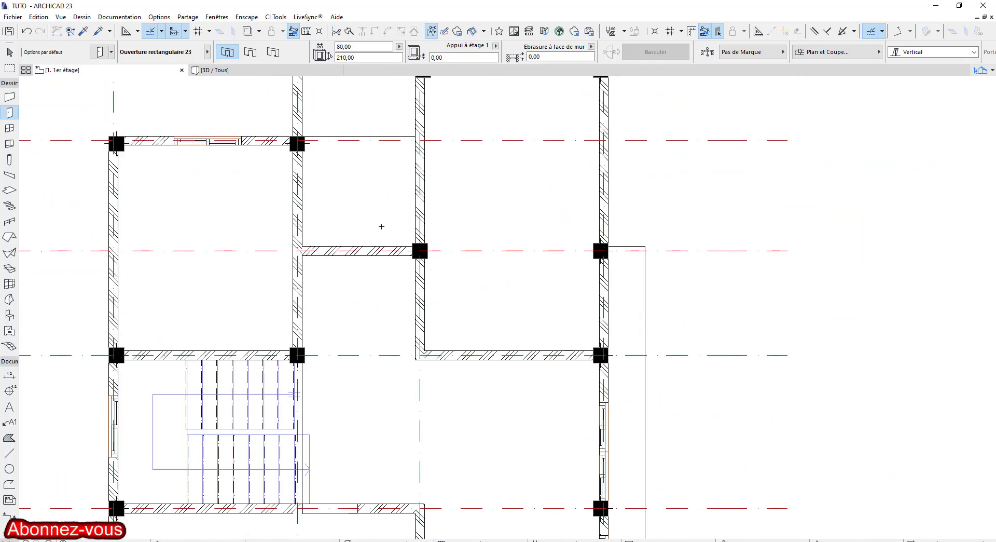
click(386, 250)
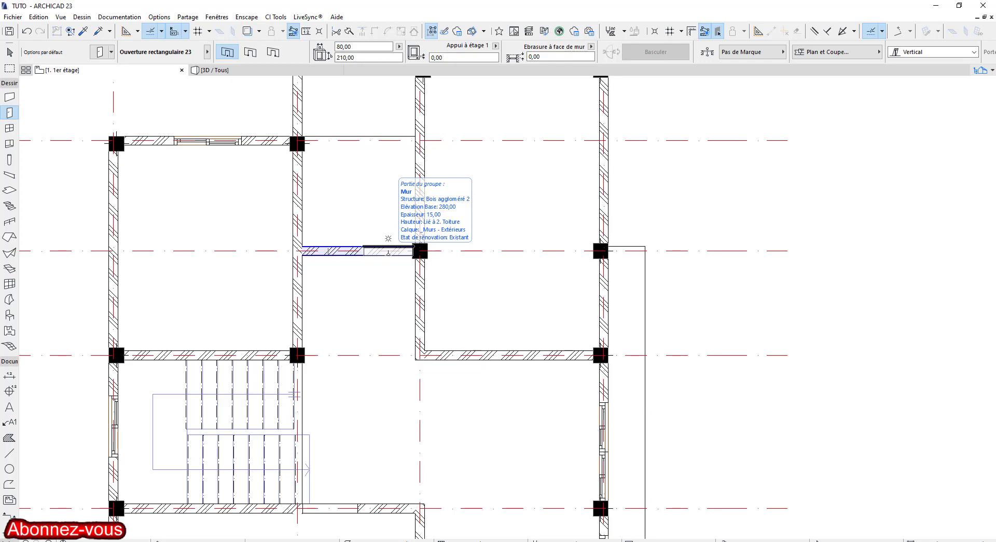
click(388, 238)
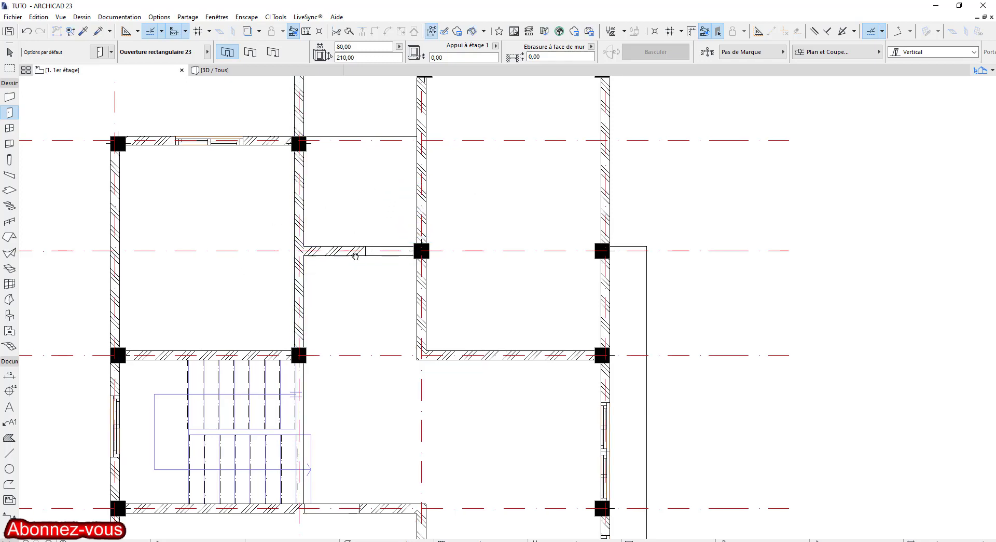
- Set the opening width to 90 and place openings in the axis B and axis C walls between axes 3 and 4, near axis 4
middle_drag(320, 268, 492, 245)
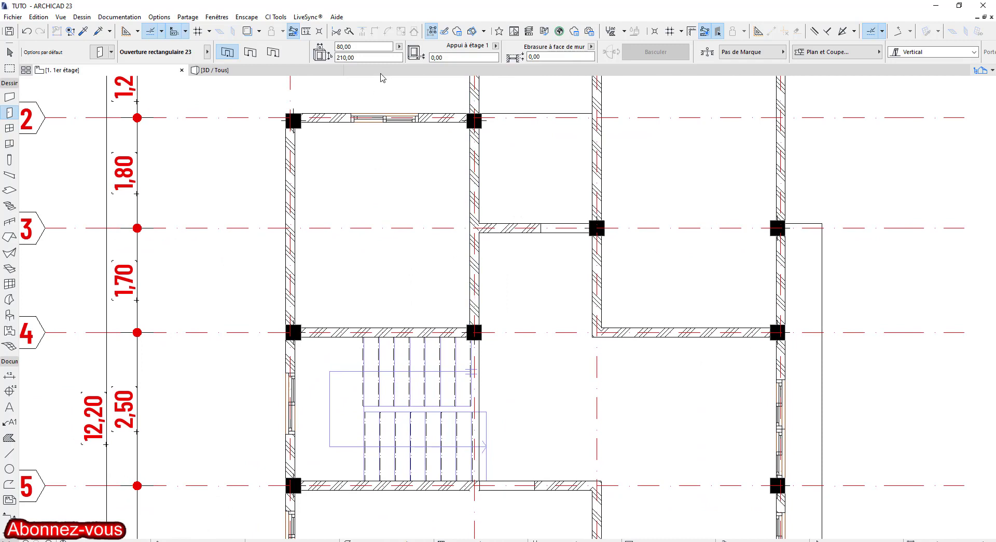
click(359, 46)
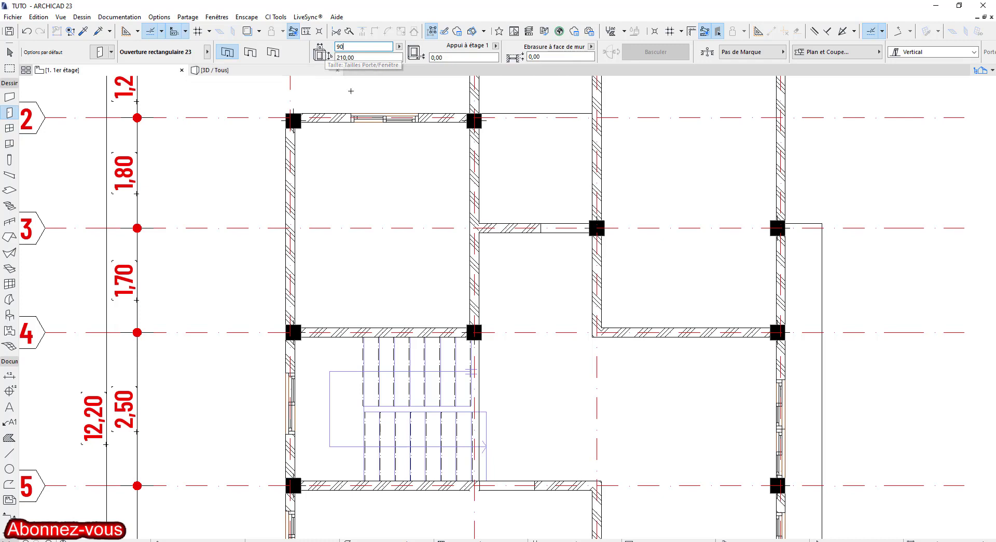
key(Return)
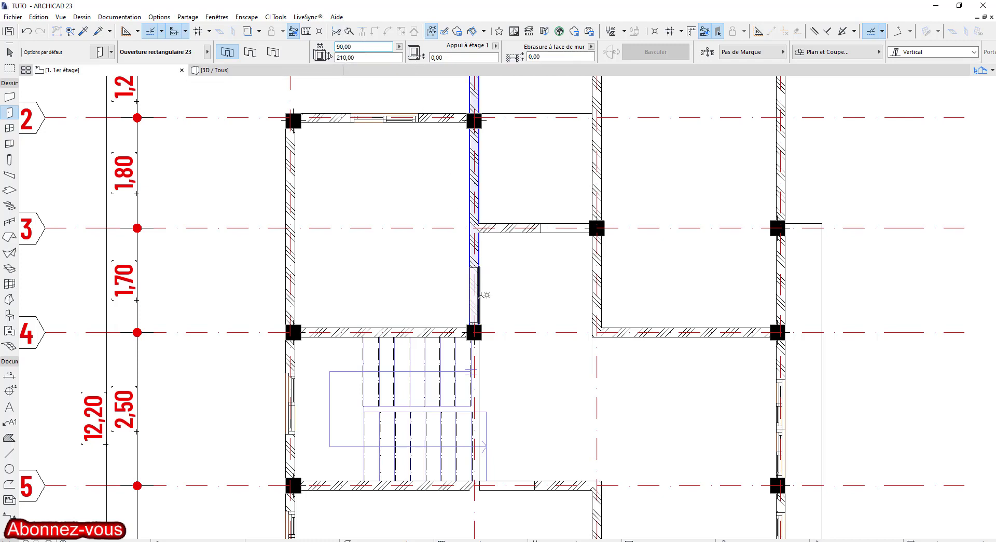
click(478, 296)
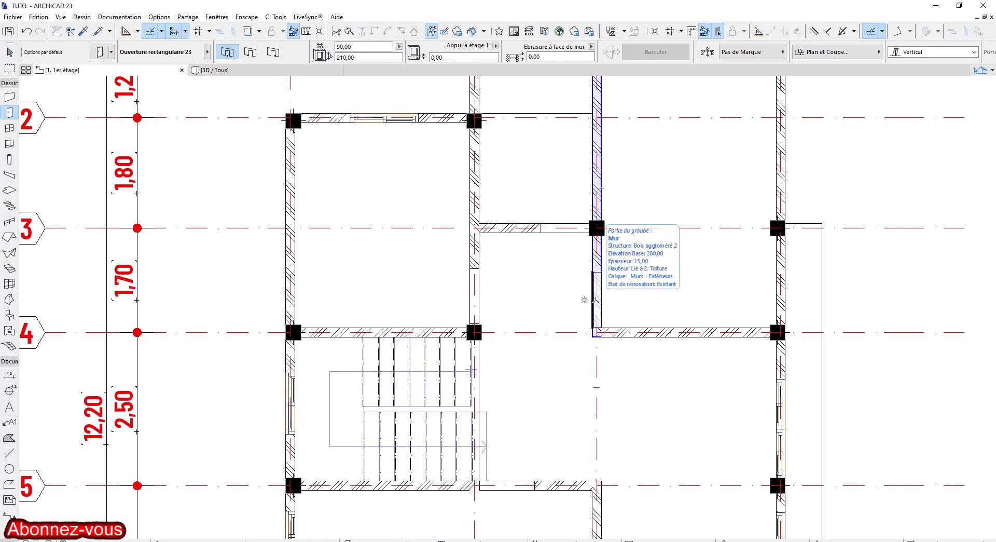
scroll(573, 293, down, 5)
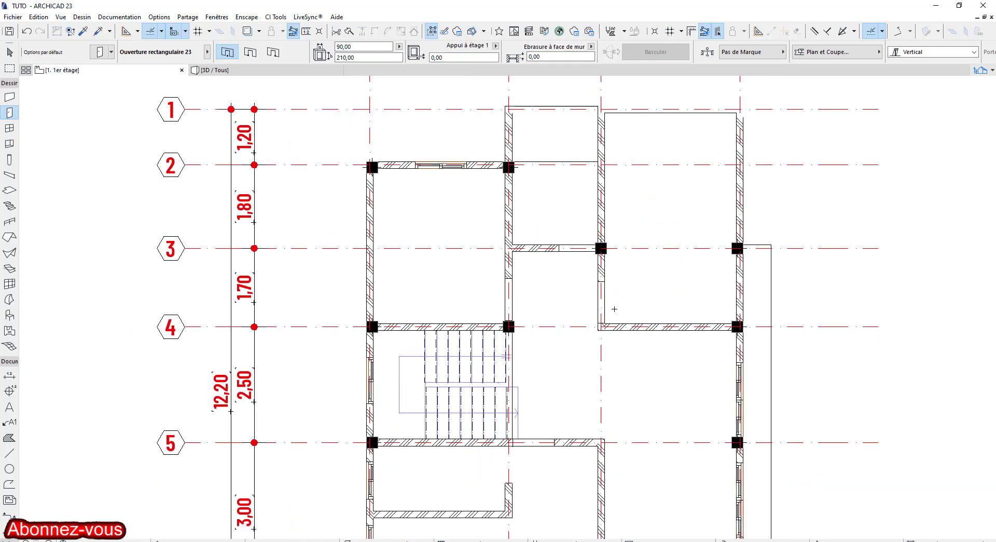
- Set the opening size to 270 × 245 and place it in the axis 6 wall, spanning between the axis C and D columns
middle_drag(568, 243, 522, 201)
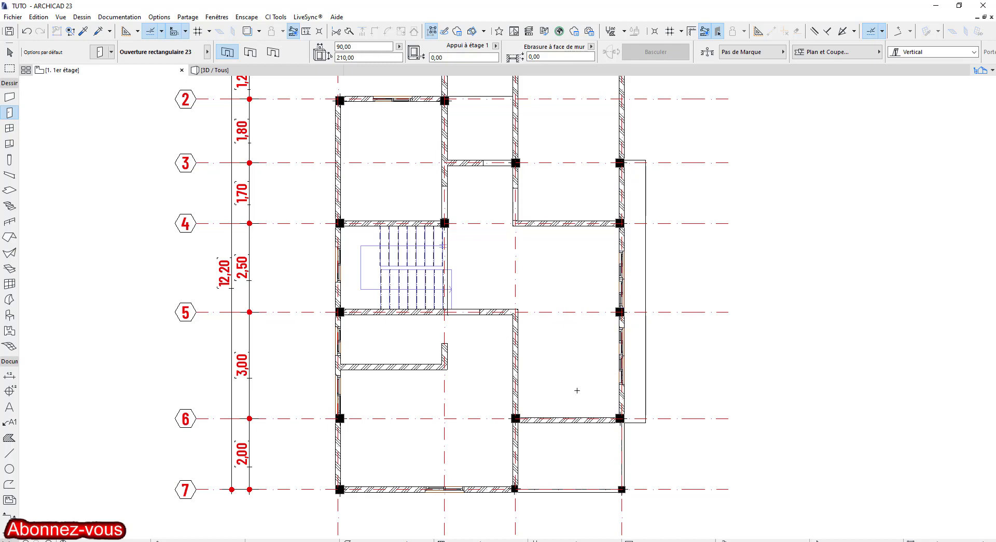
middle_drag(577, 390, 533, 296)
scroll(526, 323, up, 2)
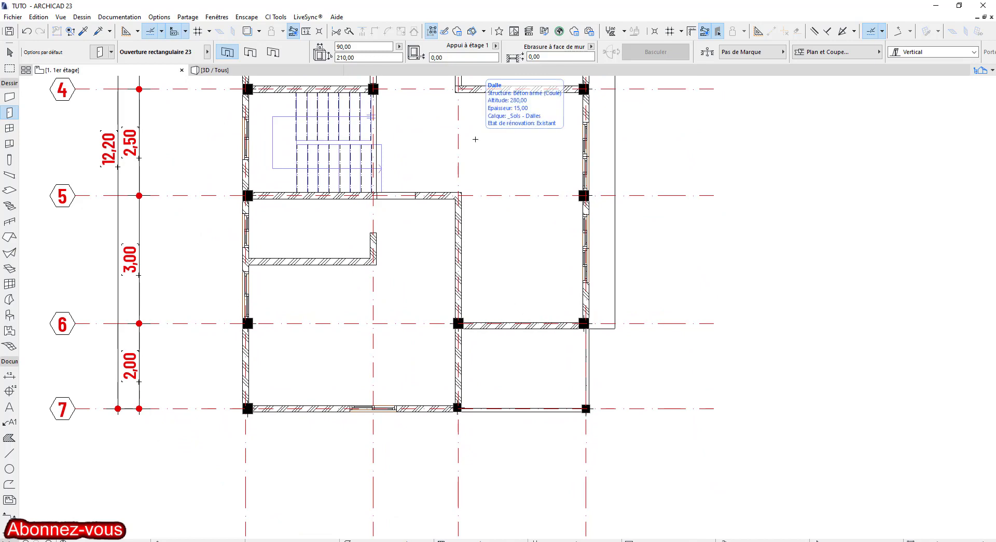
scroll(365, 142, up, 1)
drag(362, 47, 283, 51)
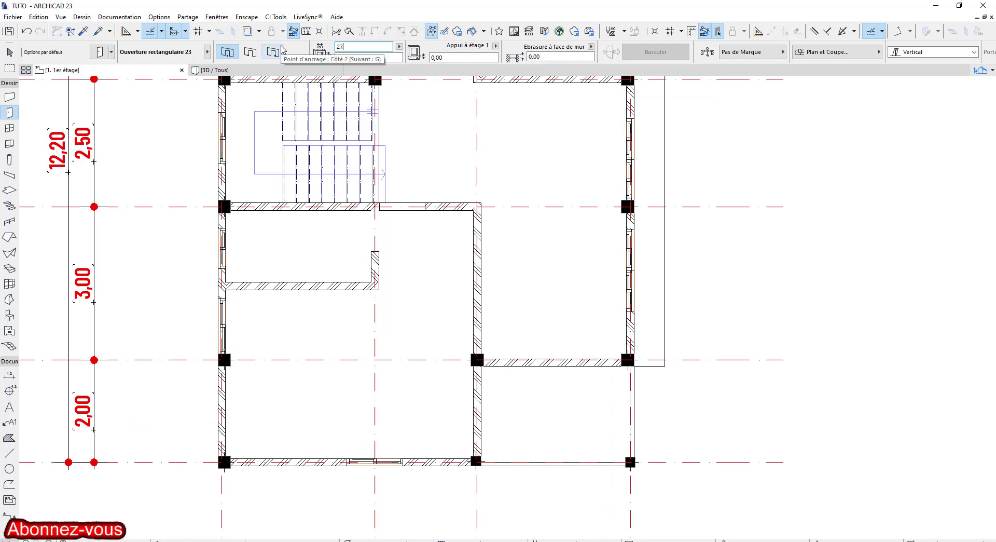
text(270)
key(Tab)
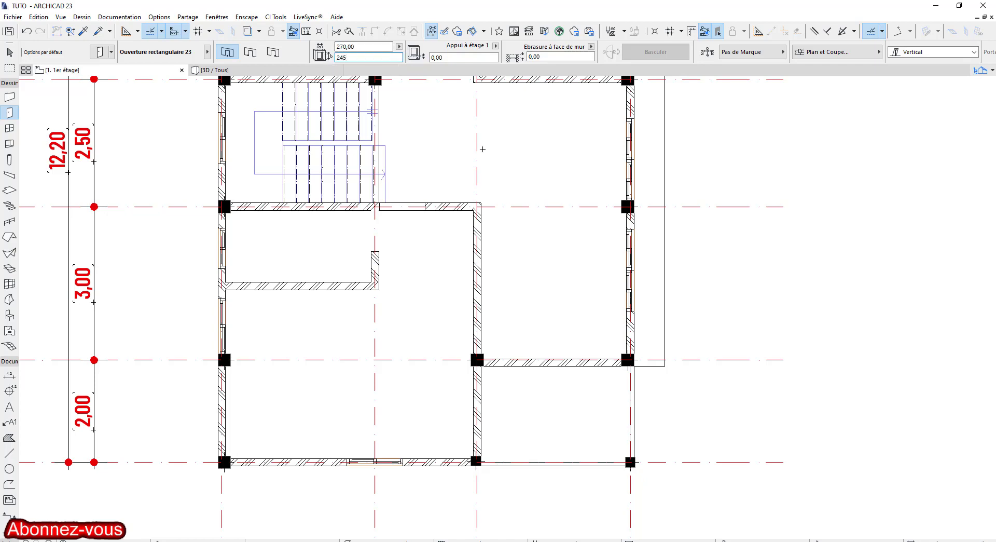
text(245)
key(Return)
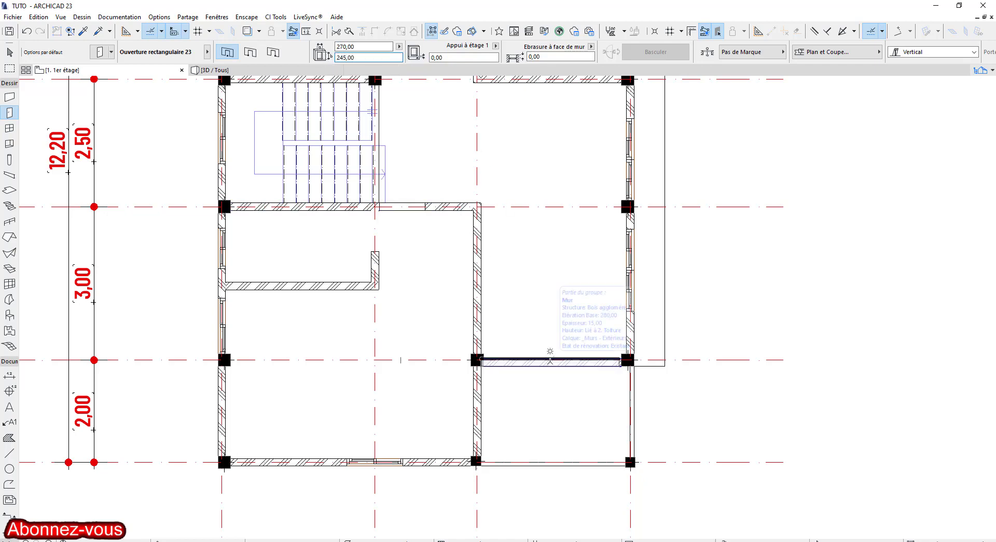
scroll(550, 354, up, 5)
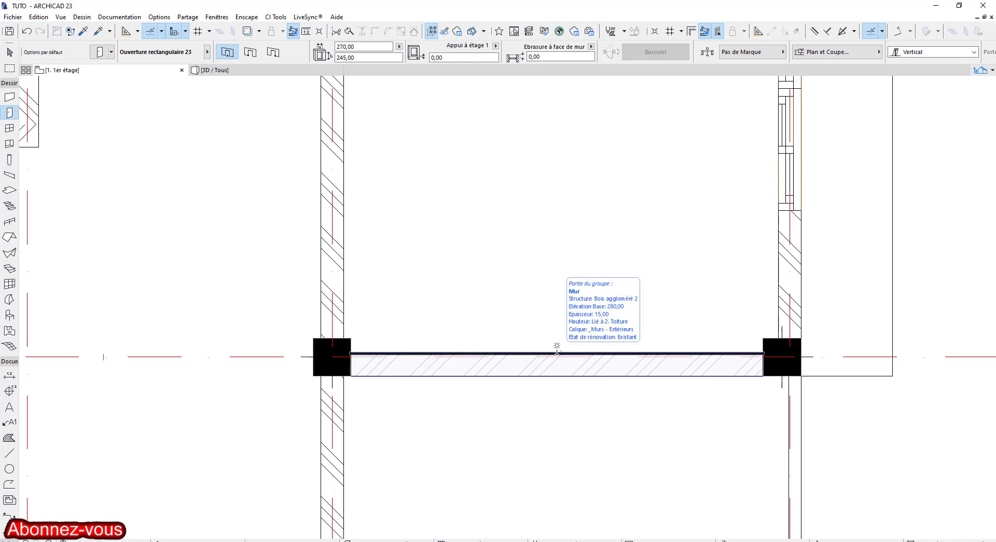
click(556, 352)
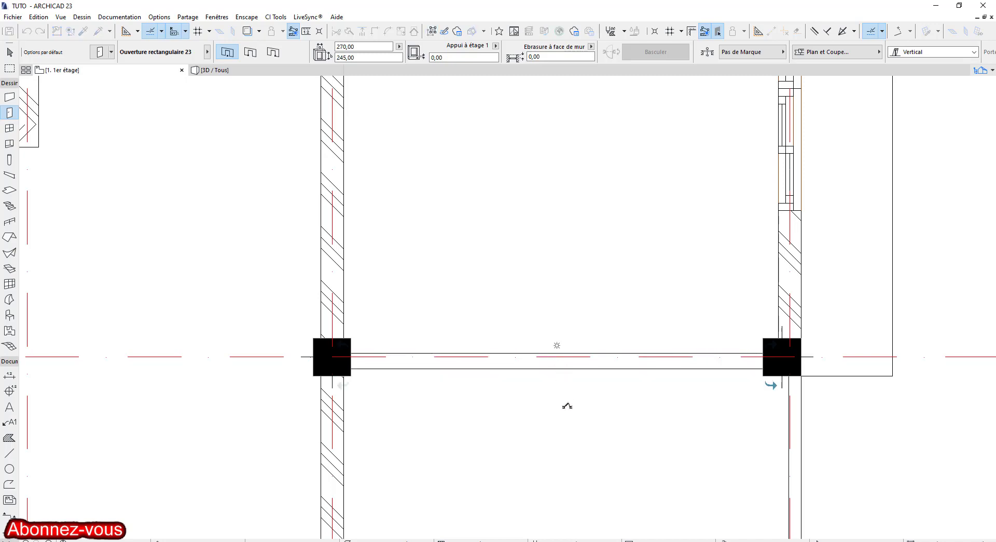
- Switch to the ground-floor plan and place a 90 × 210 opening in the axis 5 wall, on the axis B side of the axis C column
scroll(608, 377, down, 5)
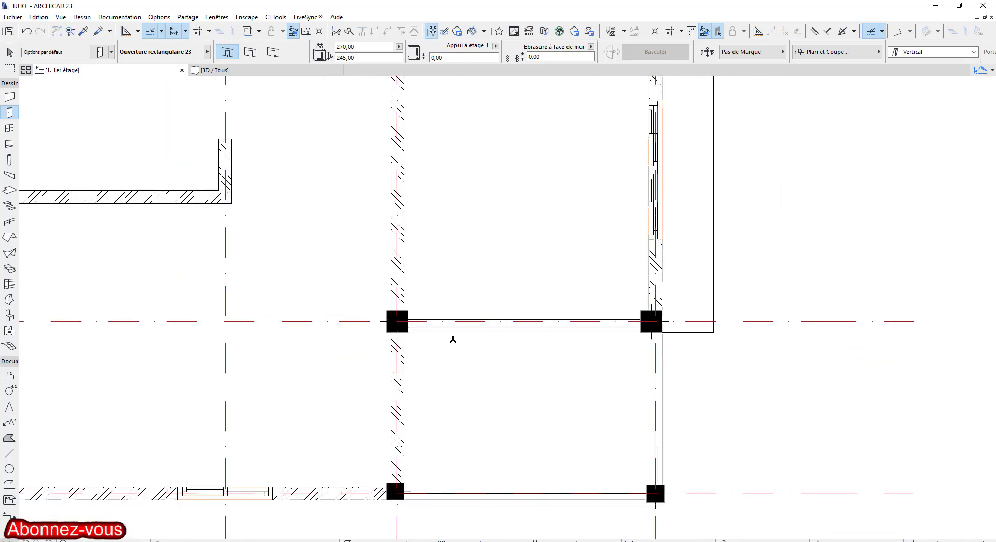
middle_drag(642, 289, 640, 265)
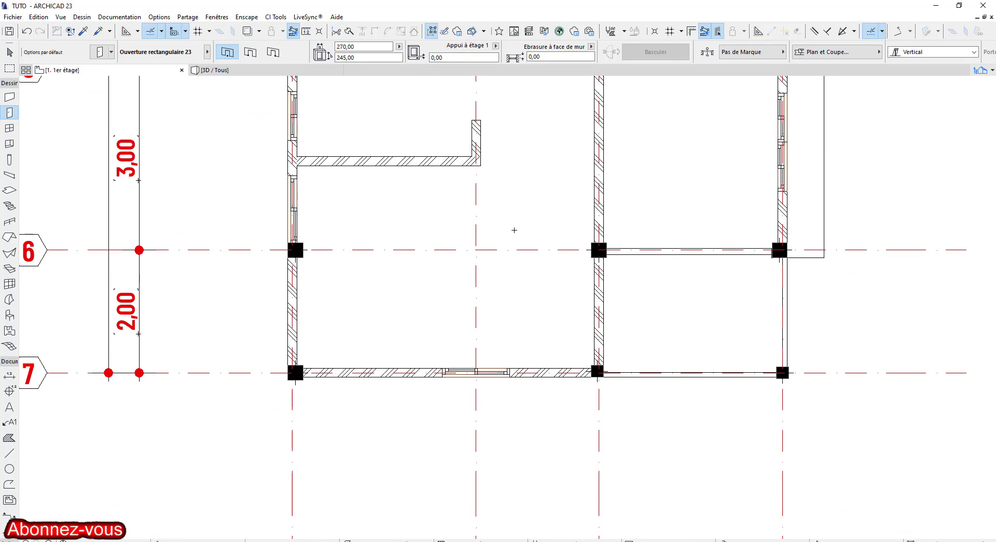
middle_drag(514, 230, 494, 434)
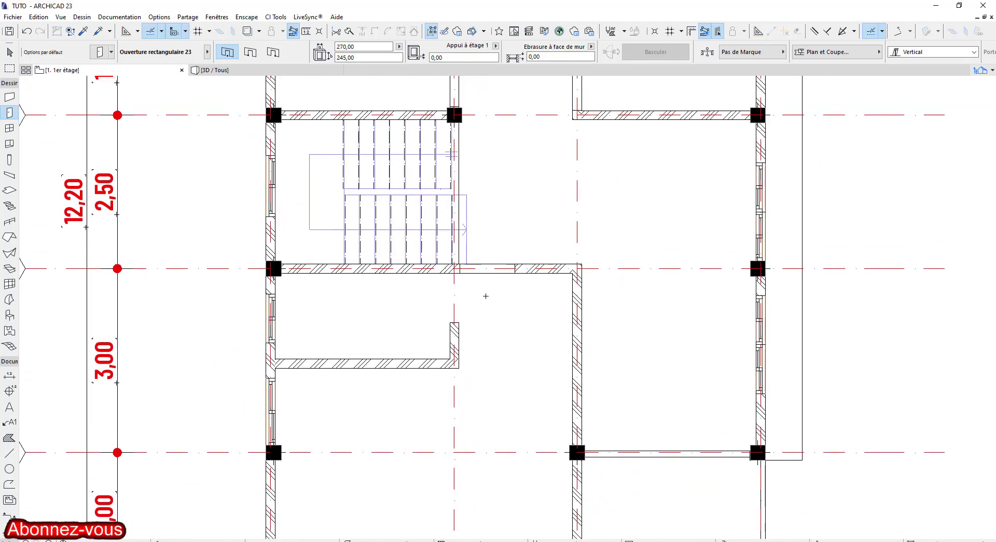
scroll(414, 404, down, 1)
middle_drag(414, 404, 364, 321)
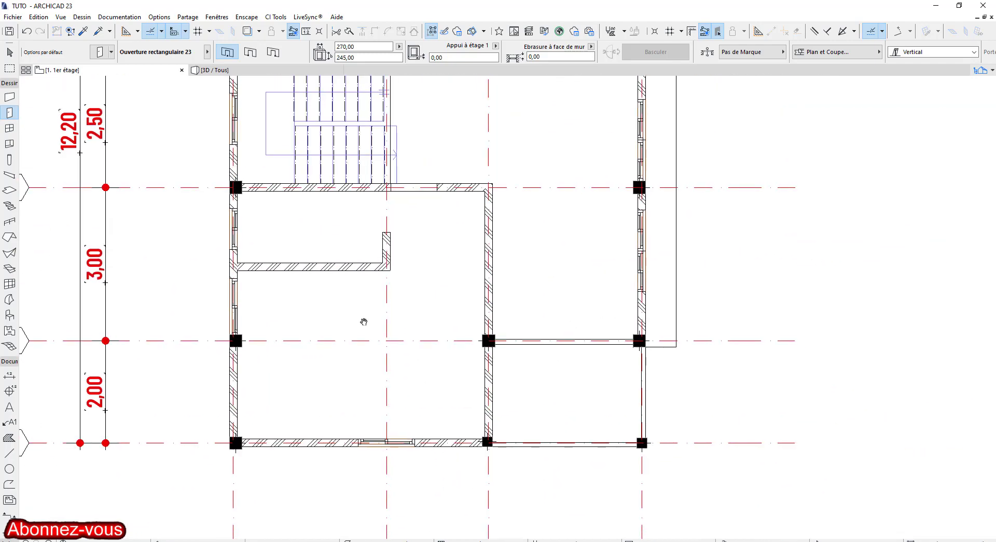
key(ctrl+Down)
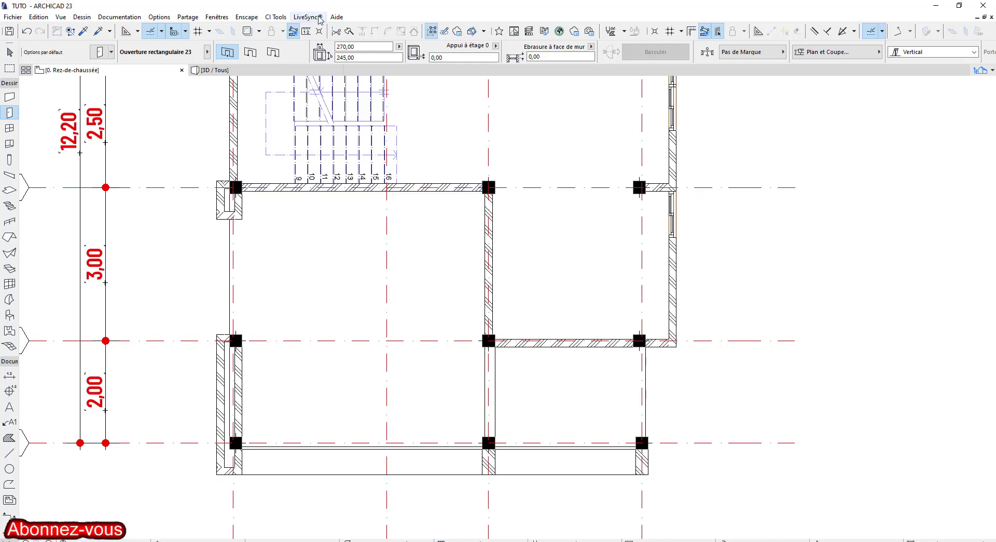
click(371, 46)
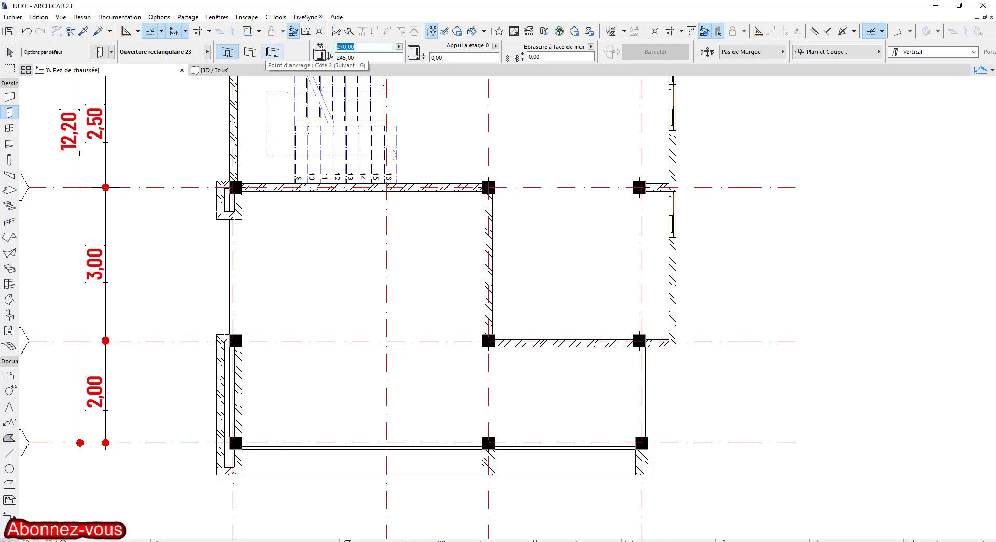
key(Tab)
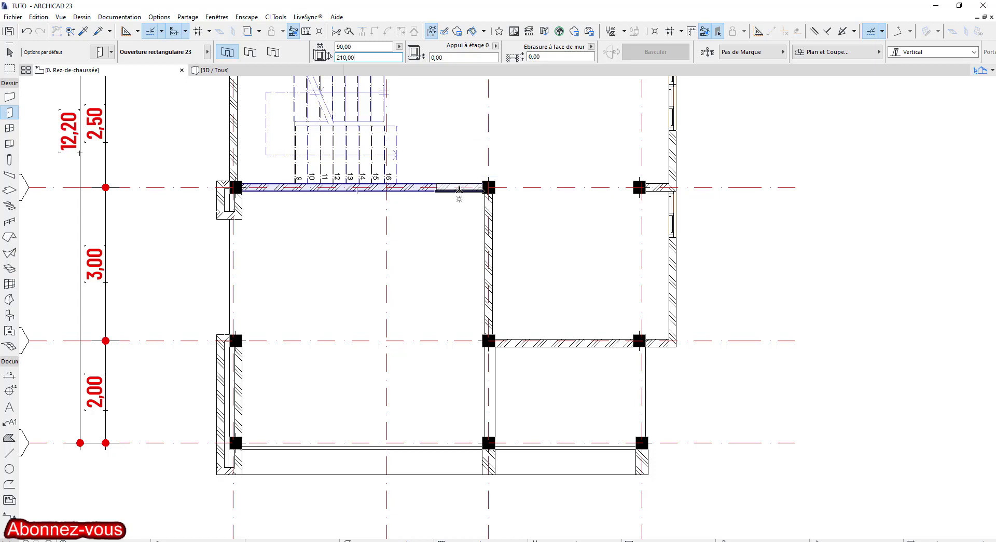
click(457, 189)
click(454, 147)
- Place 90 × 210 openings in the axis B wall just before axis 4 and in the axis 2 wall beside the axis B column
scroll(425, 209, down, 3)
middle_drag(425, 209, 432, 330)
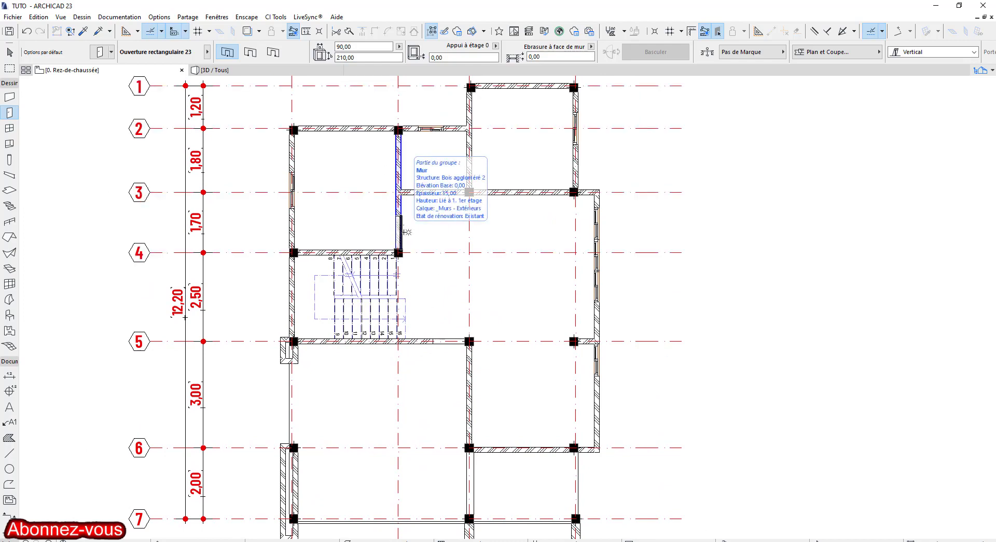
click(382, 124)
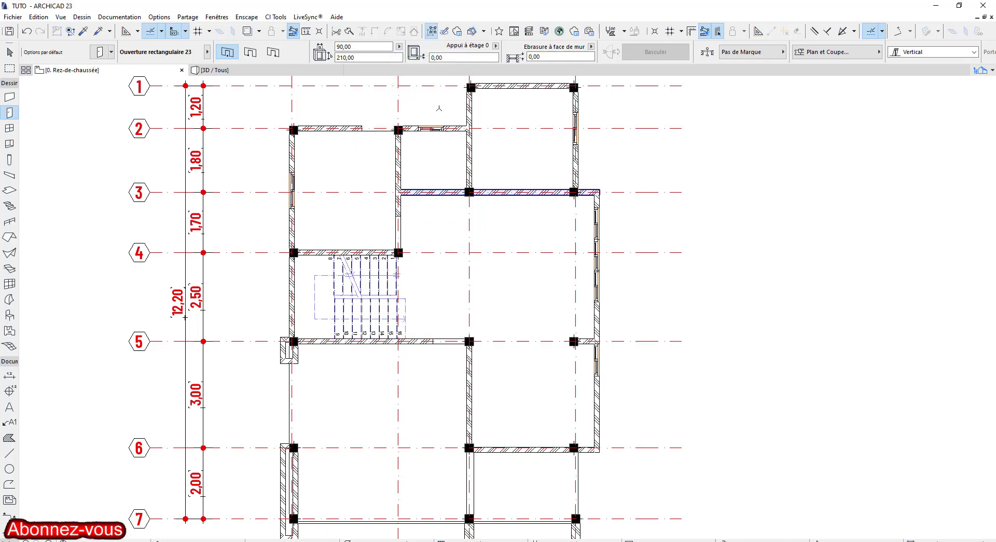
- Set the opening width to 80 and place it in the axis 3 wall between axes B and C, beside the axis C column
double_click(347, 46)
drag(324, 45, 321, 46)
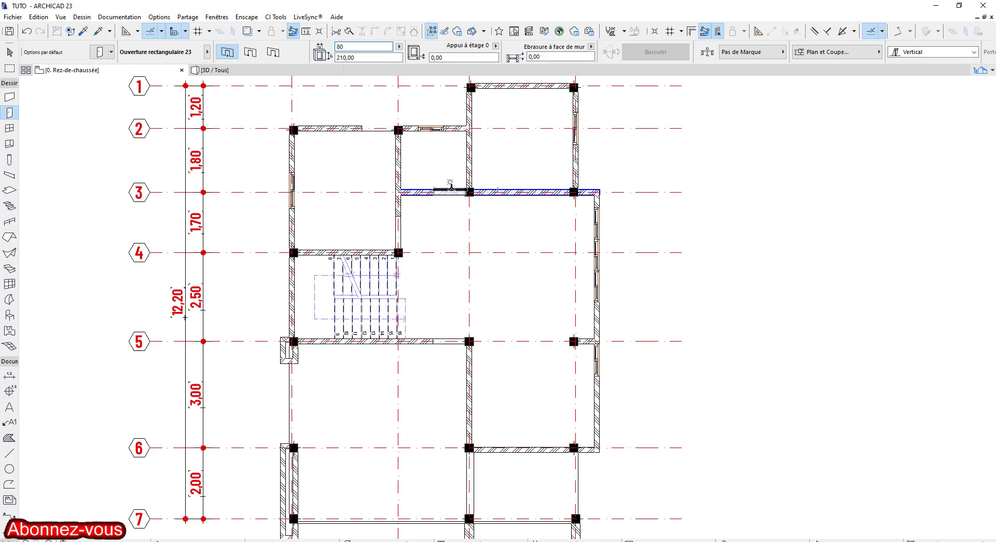
key(Return)
click(451, 182)
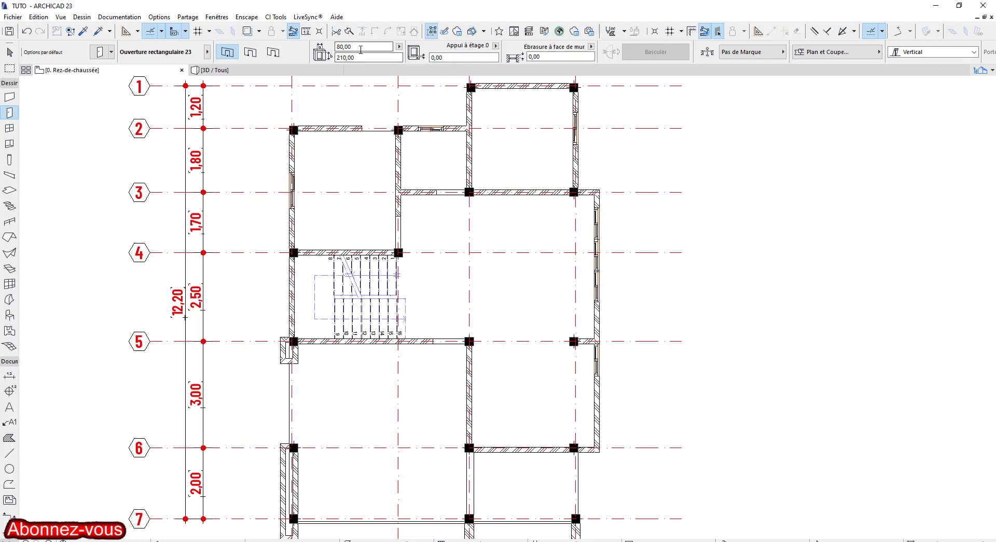
- Set the opening width to 90 and place it in the axis 3 wall between axes C and D, beside the axis C column
drag(359, 48, 314, 51)
text(9)
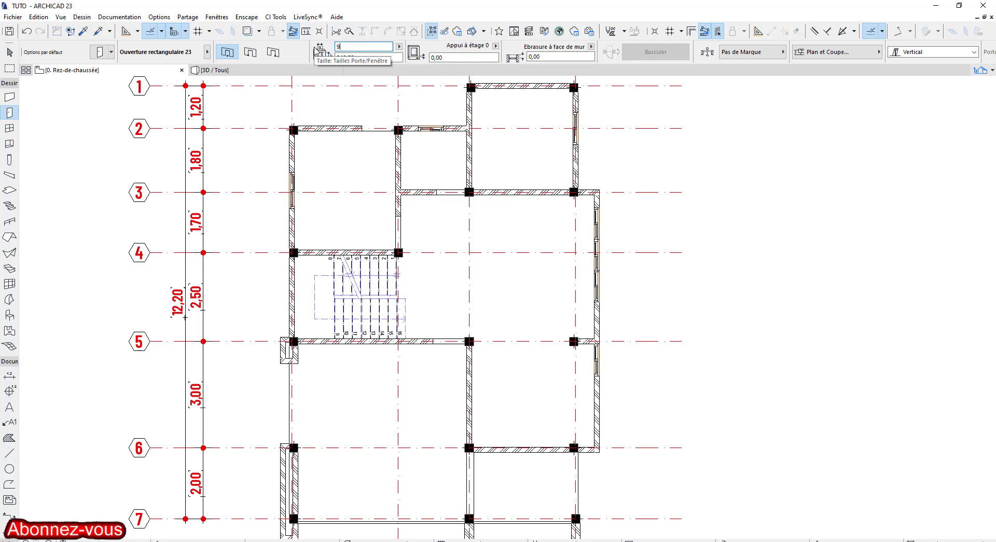
text(0)
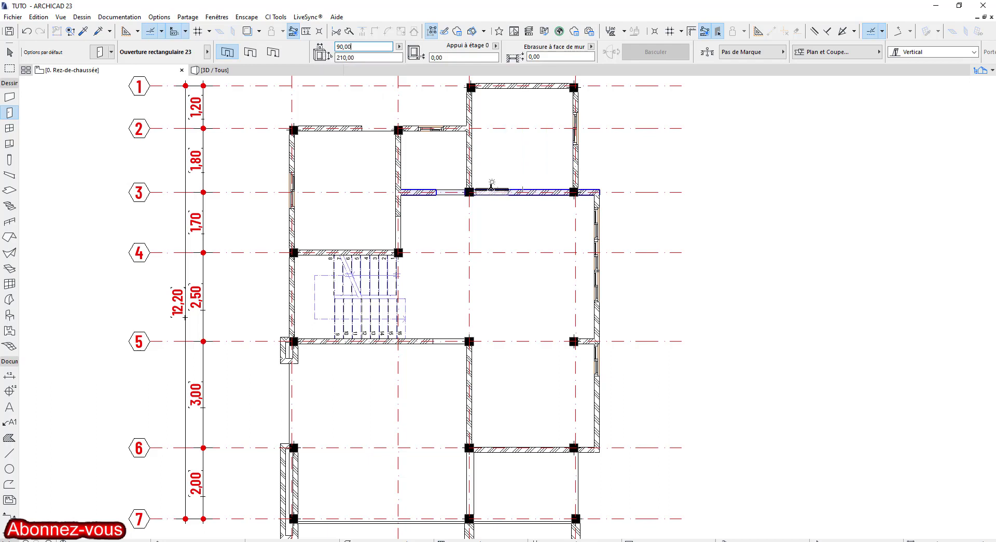
click(489, 183)
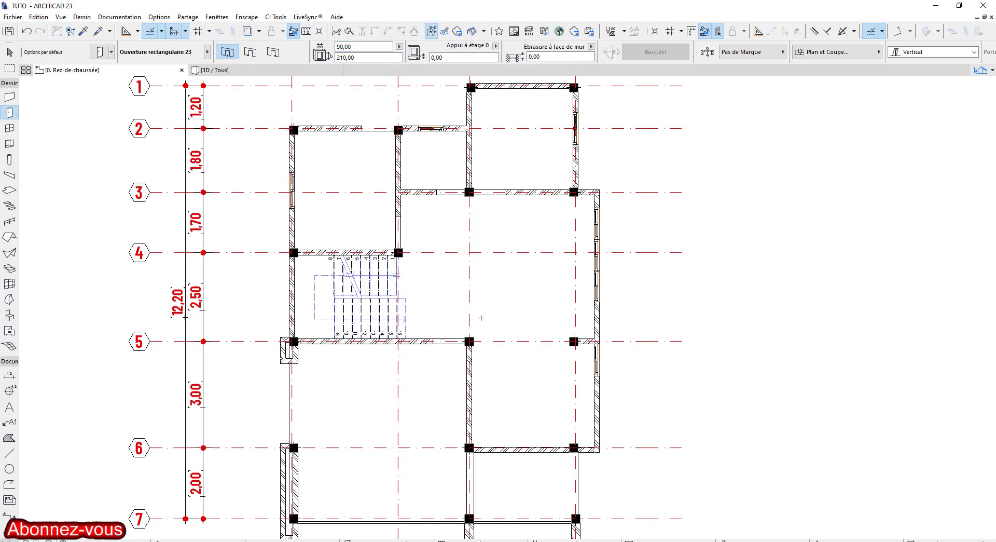
- Place a 90 × 210 opening near the middle of the ground-floor axis 6 wall between axes C and D
middle_drag(395, 377, 341, 269)
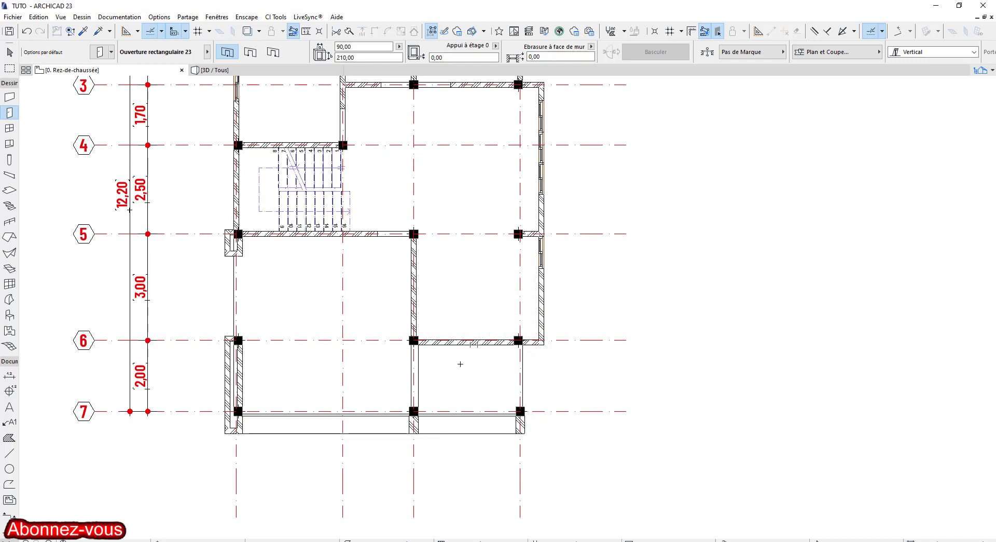
scroll(459, 363, up, 3)
scroll(460, 363, up, 3)
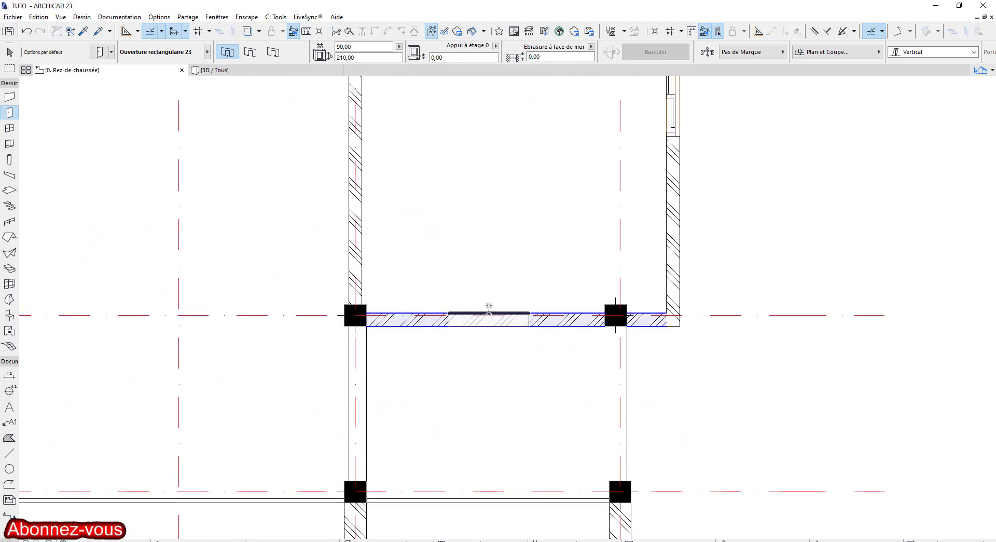
click(487, 316)
scroll(441, 315, up, 1)
scroll(447, 313, up, 2)
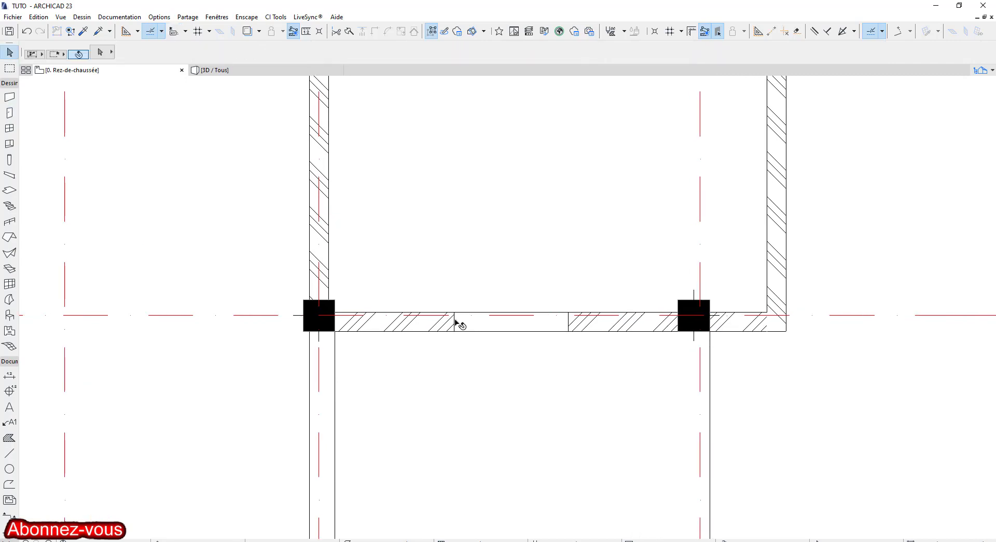
- Stretch the axis 6 opening so it spans the full wall between the axis C and axis D columns
shift+click(455, 319)
click(454, 312)
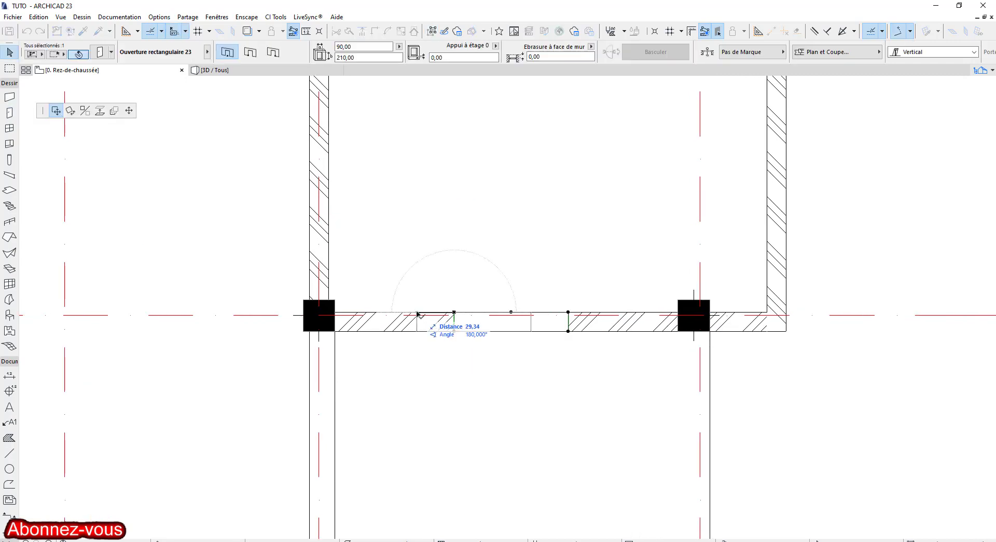
click(130, 111)
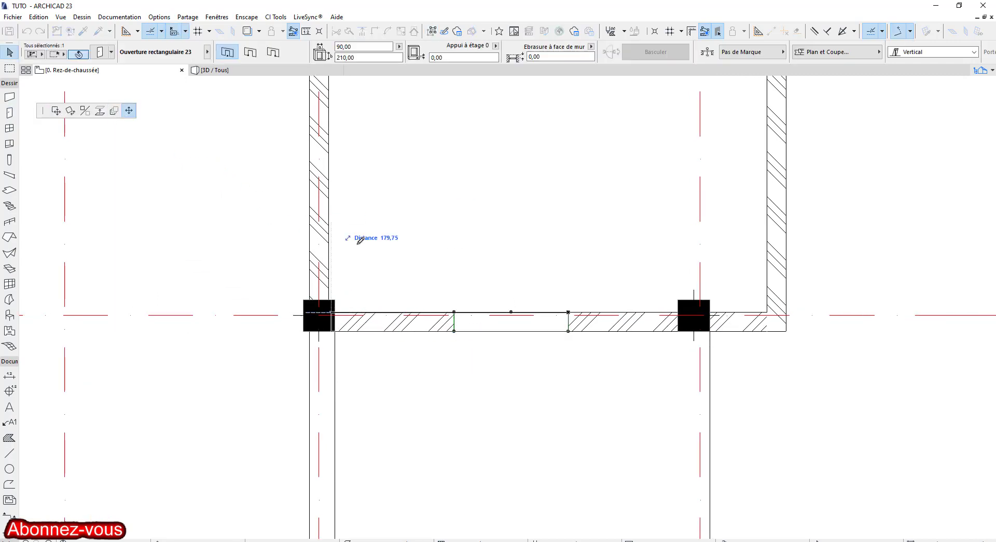
click(337, 311)
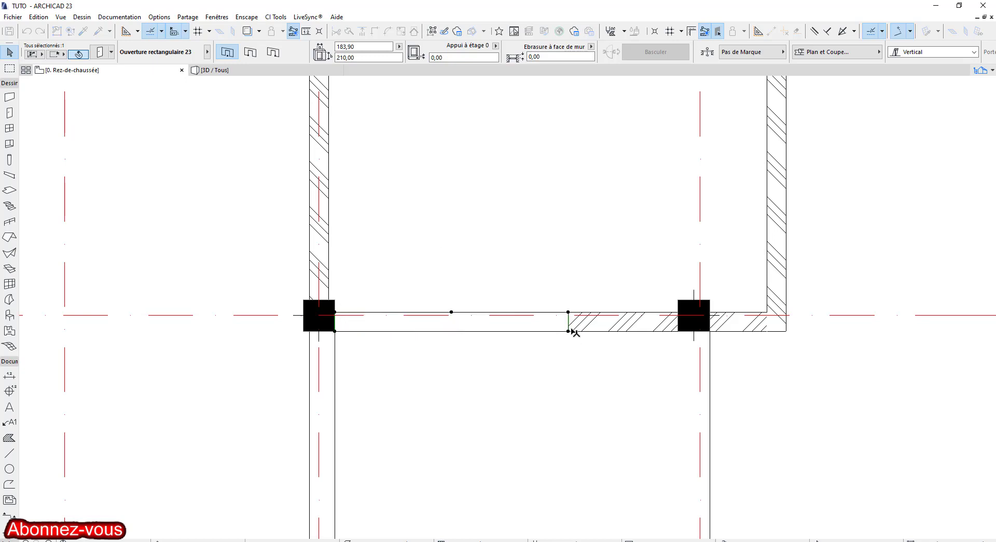
click(568, 313)
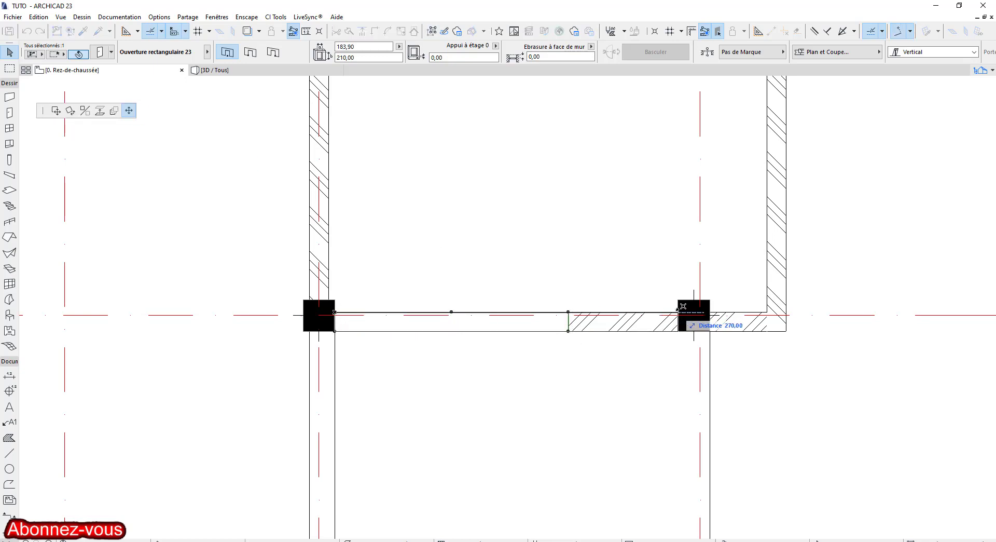
click(678, 312)
middle_drag(579, 359, 504, 349)
key(Escape)
scroll(491, 297, down, 5)
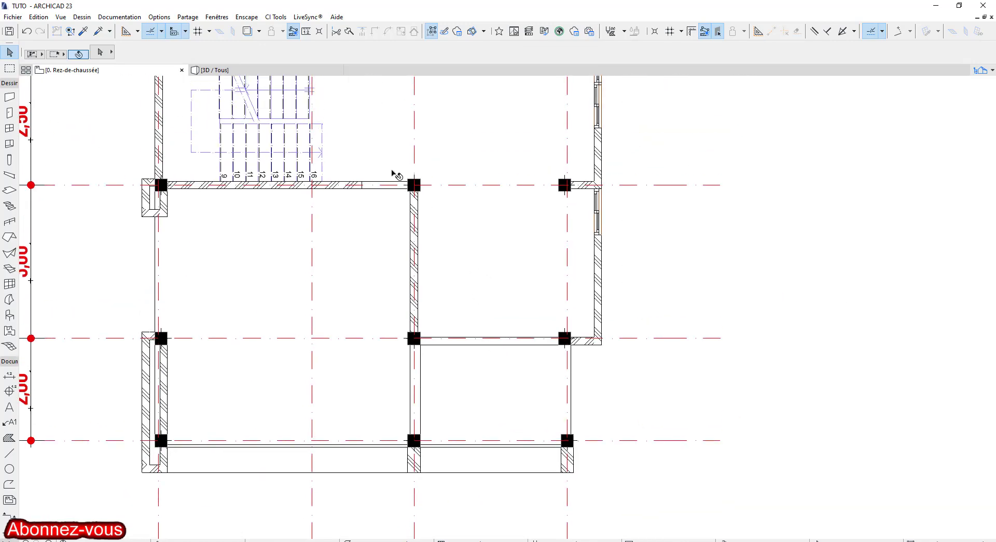
scroll(490, 361, up, 5)
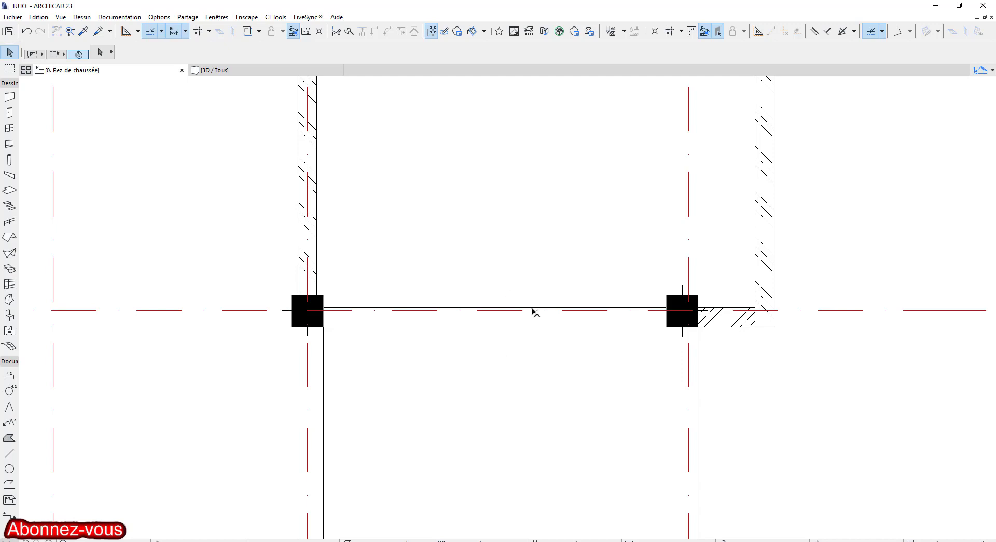
middle_drag(591, 251, 559, 310)
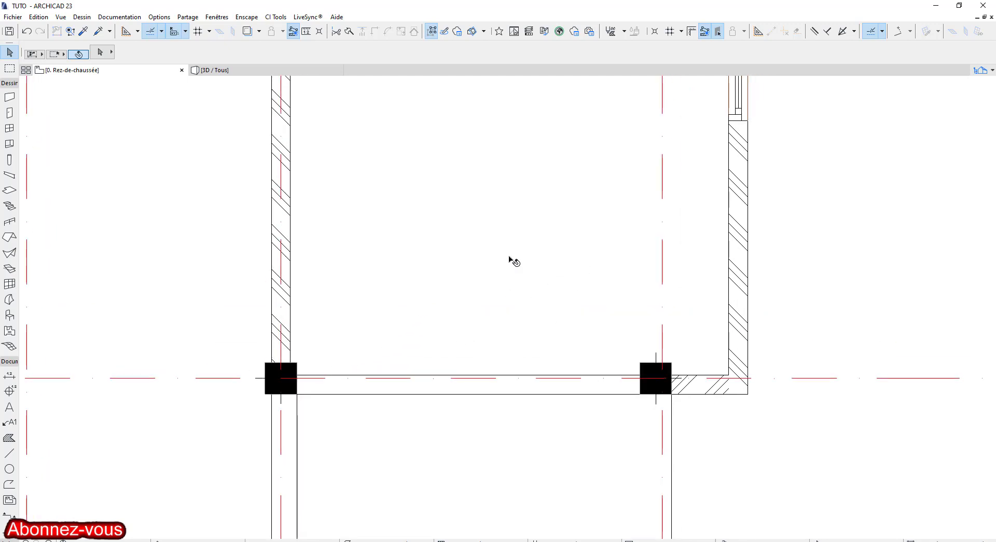
click(569, 279)
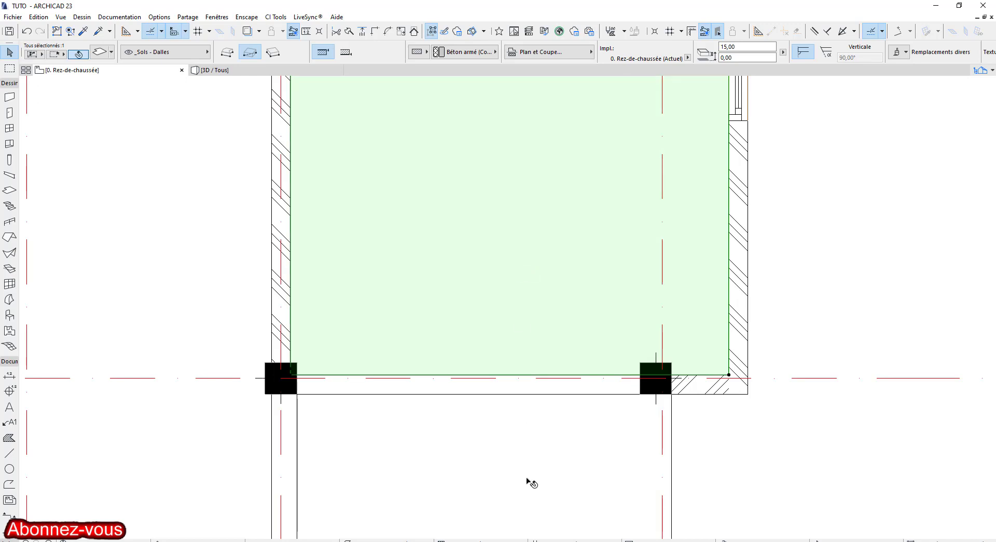
click(535, 455)
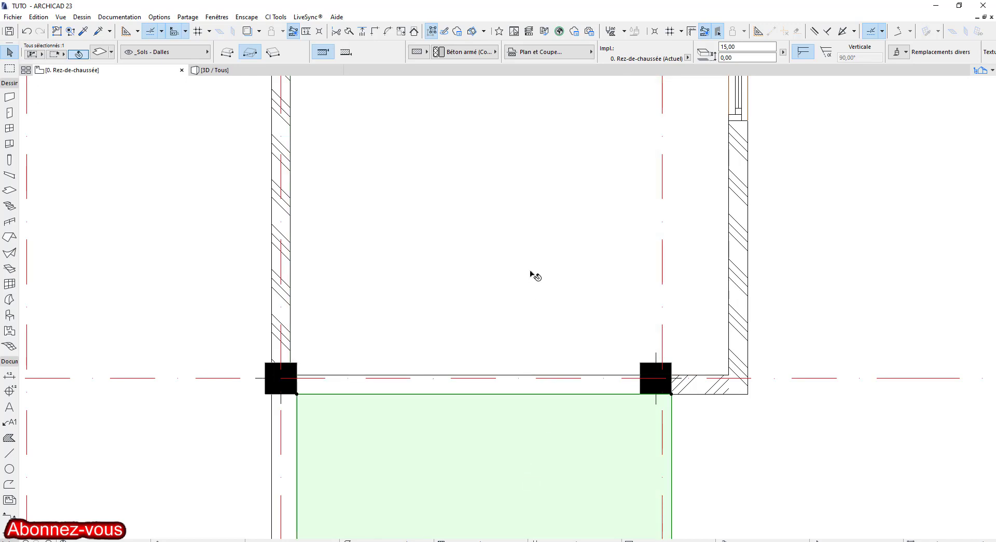
click(530, 273)
scroll(537, 411, up, 1)
middle_drag(537, 407, 551, 317)
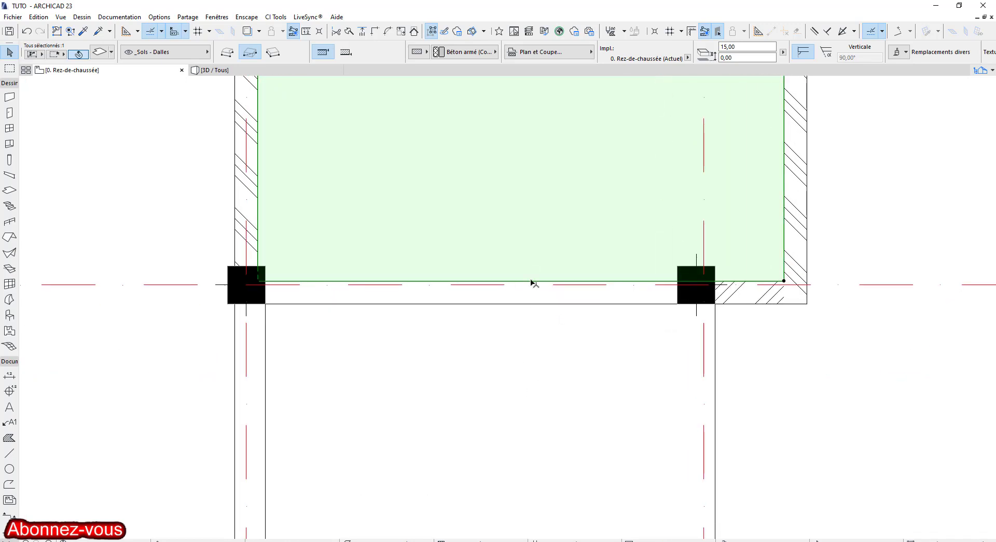
click(530, 281)
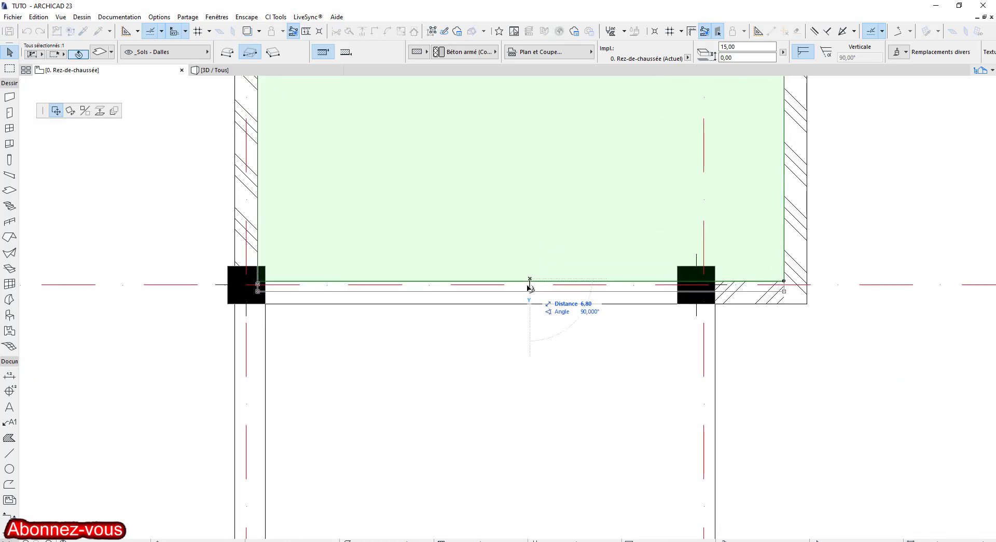
key(Escape)
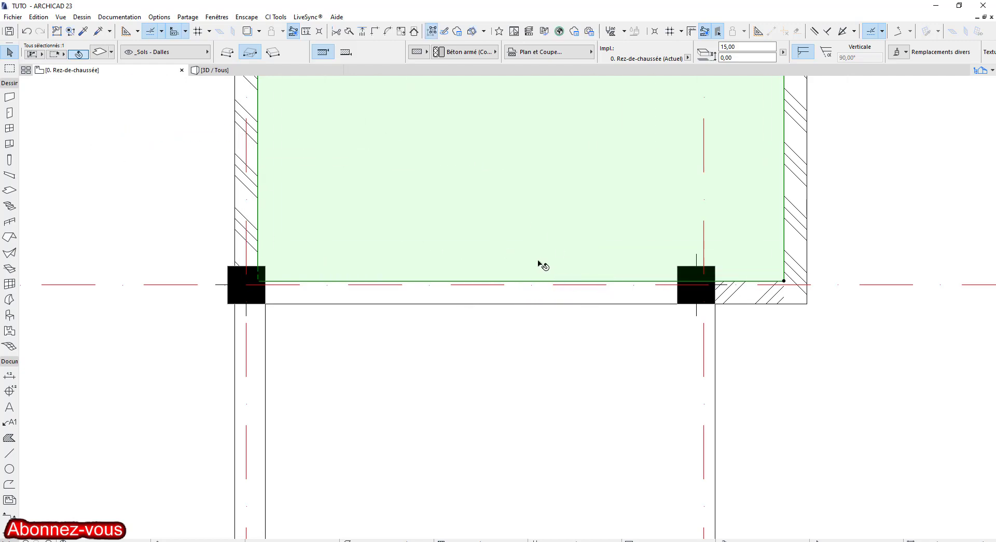
scroll(345, 298, up, 1)
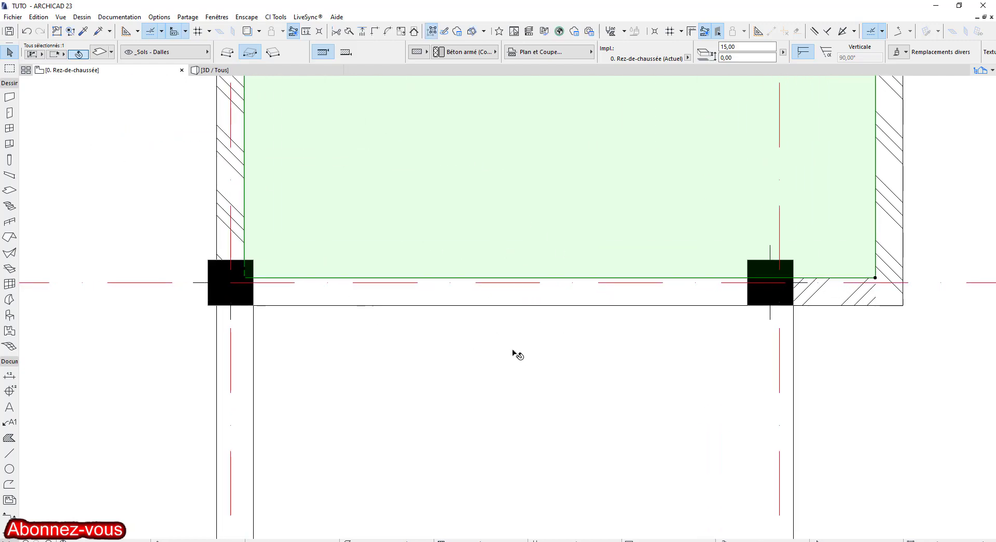
- Offset the edge of the slab between axes 6 and 7 across the opening to the inner face of the axis 6 wall
click(518, 349)
middle_drag(641, 319, 398, 305)
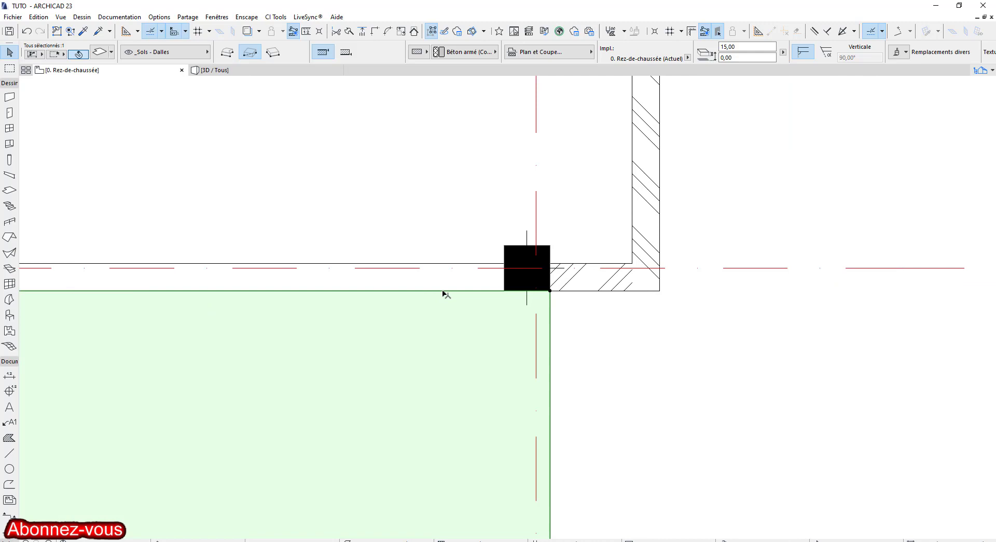
click(409, 290)
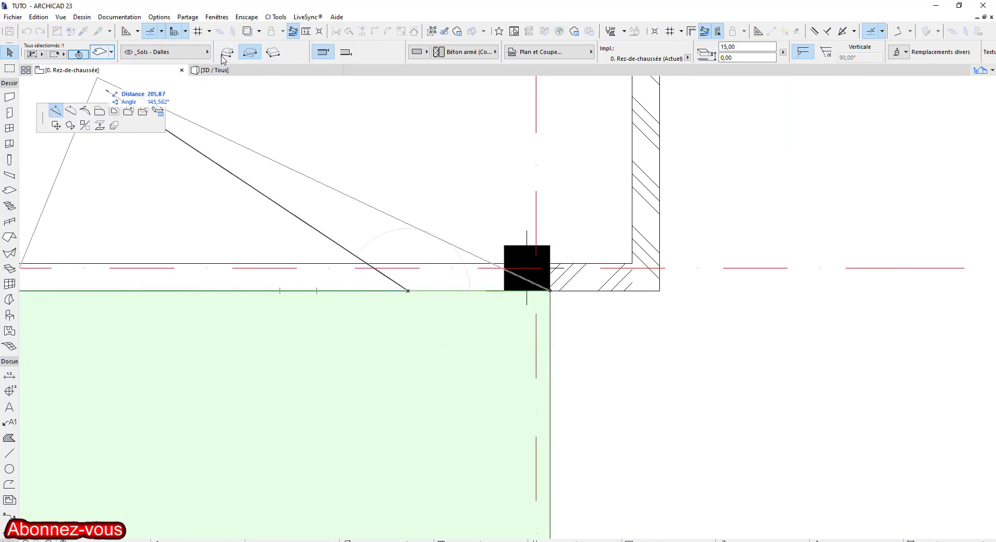
click(99, 110)
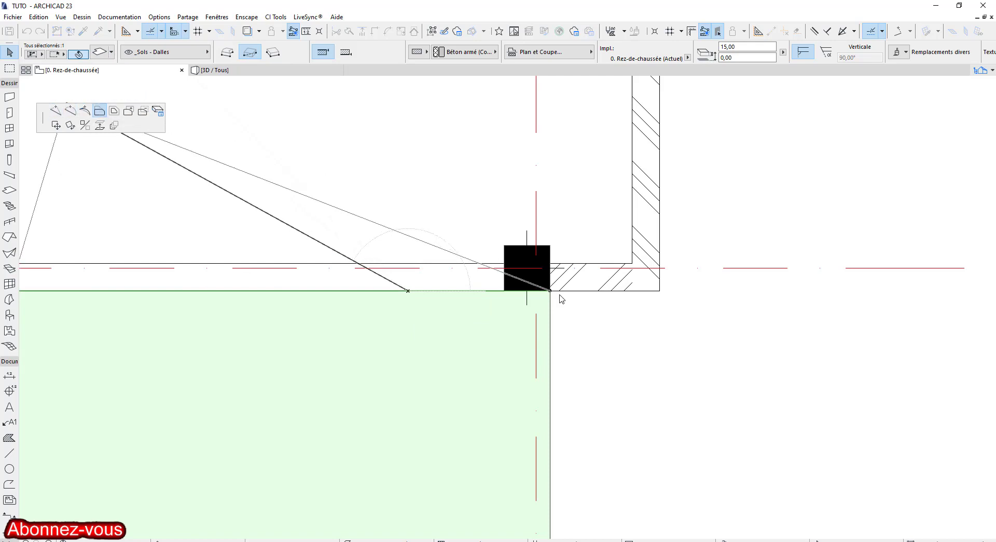
click(506, 258)
scroll(422, 322, down, 2)
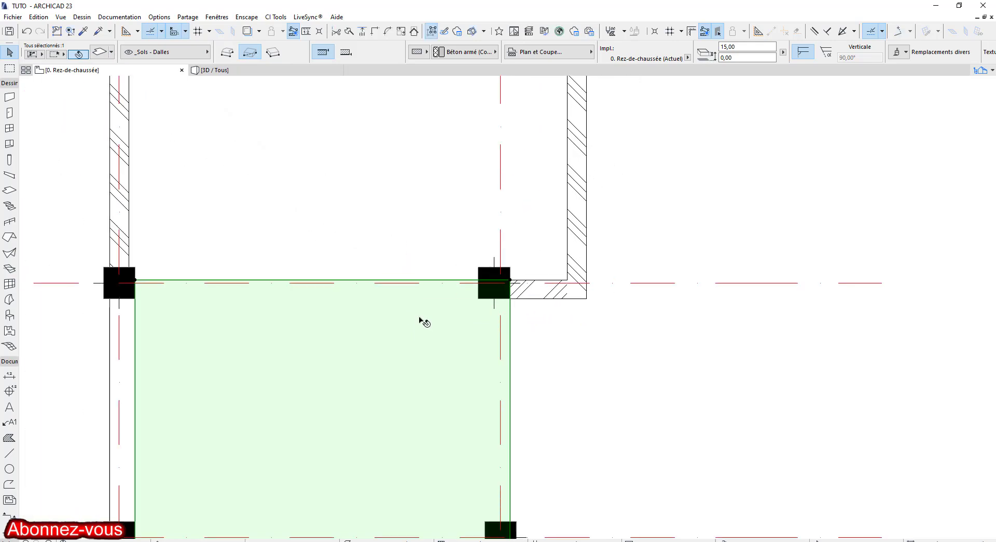
key(Escape)
- Examine the floor slabs on both sides of the axis 6 opening between axes C and D
middle_drag(422, 250, 674, 252)
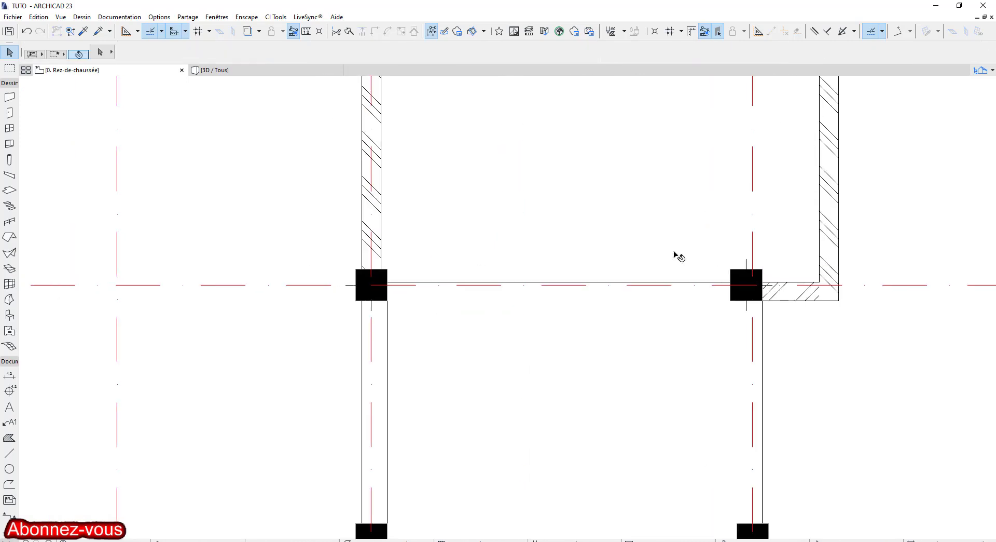
middle_drag(556, 296, 544, 346)
scroll(642, 429, down, 6)
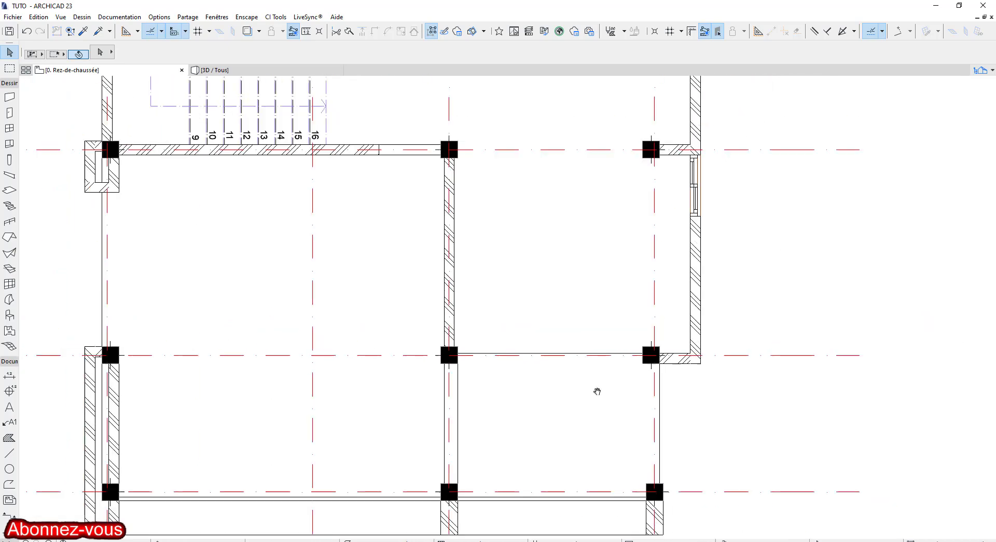
scroll(556, 369, up, 3)
scroll(571, 320, down, 4)
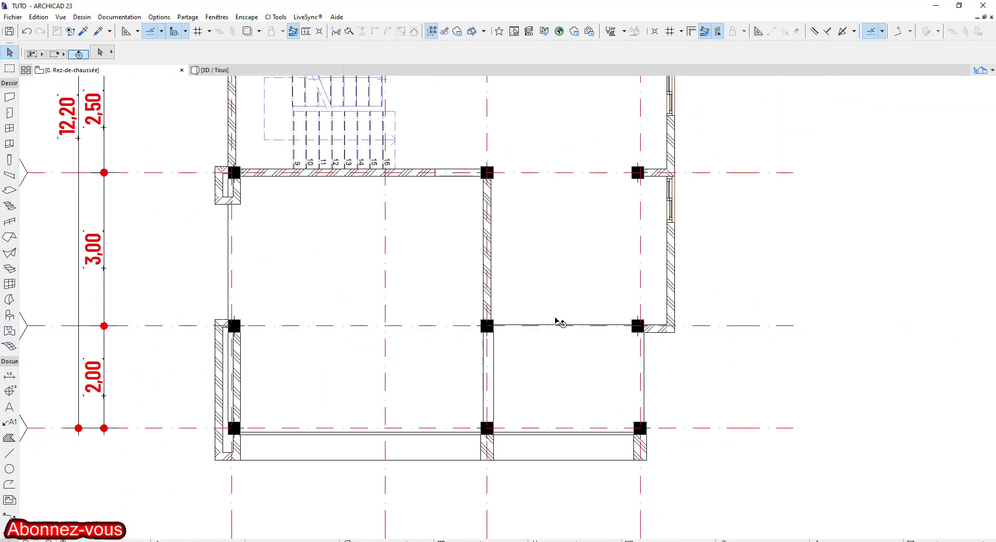
scroll(592, 318, up, 2)
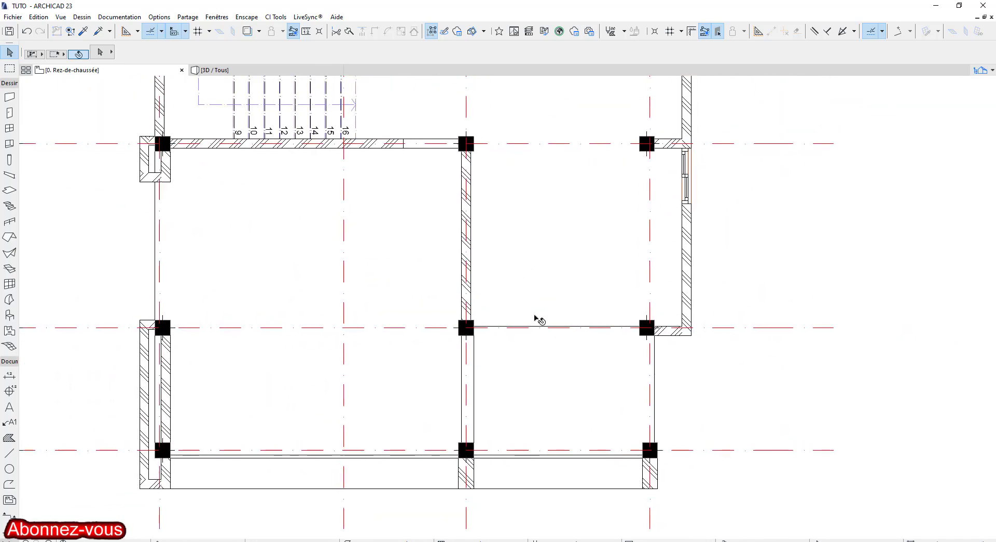
click(543, 238)
click(541, 376)
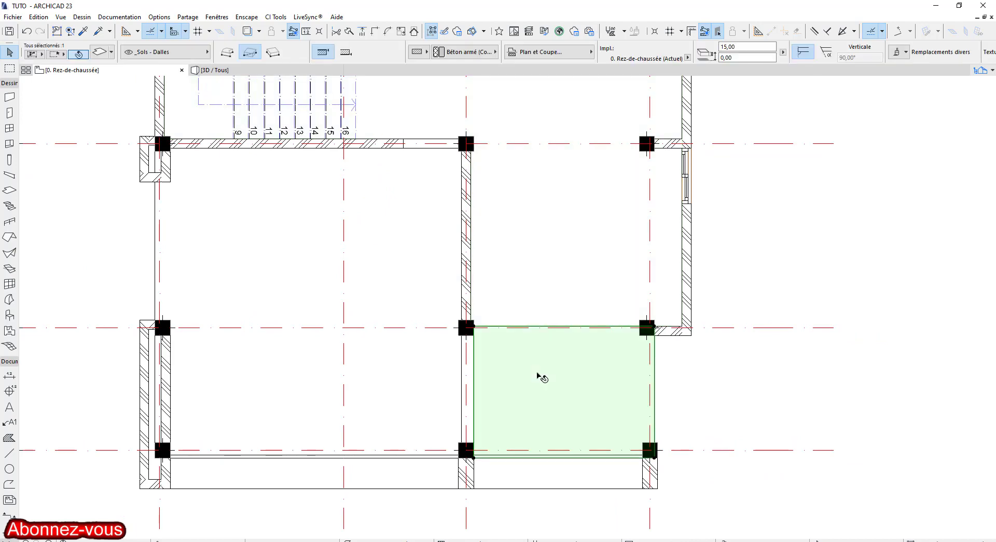
scroll(516, 334, up, 5)
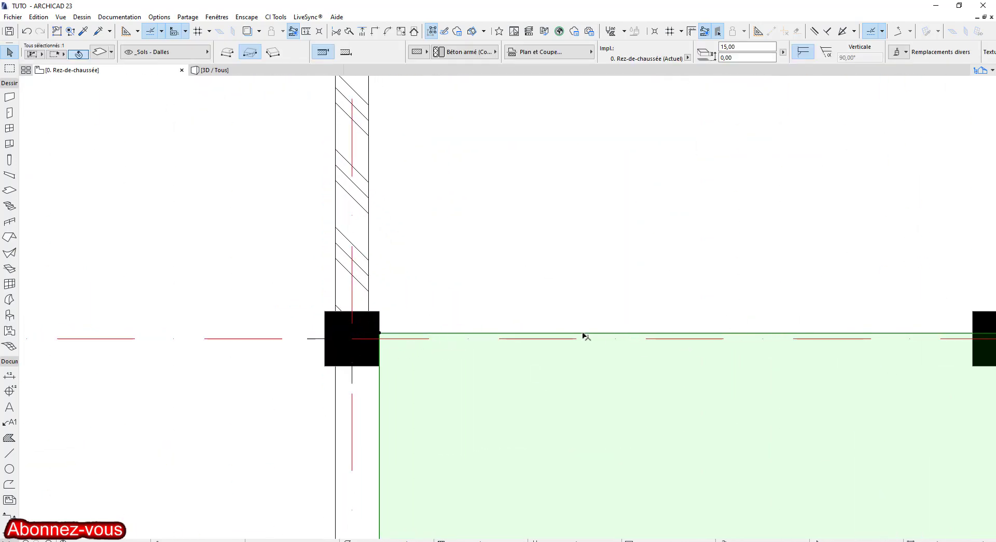
key(Escape)
scroll(745, 384, down, 6)
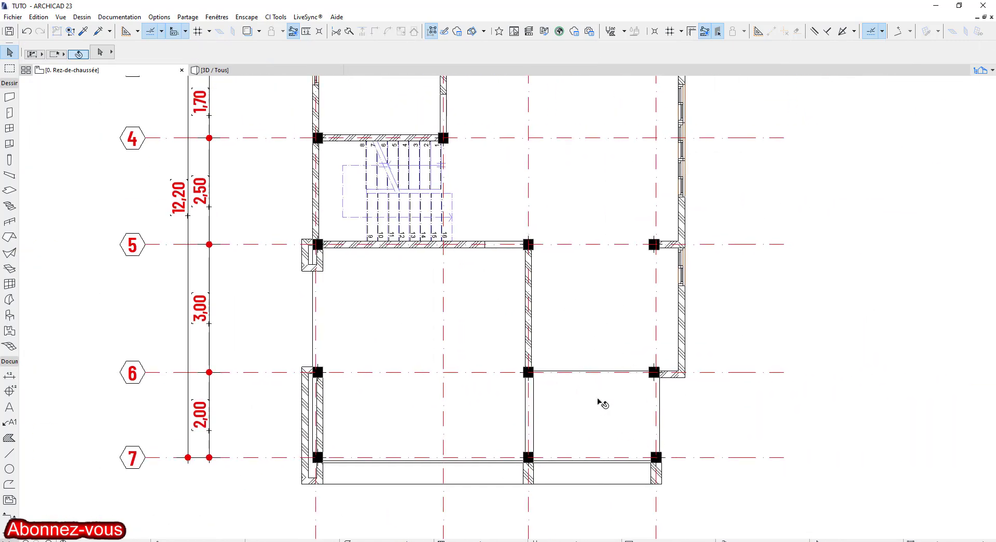
- Insert a corner point at the axis 3 door jamb on the slab edge of the room between axes B and C
middle_drag(568, 345, 565, 436)
middle_drag(496, 200, 507, 265)
scroll(514, 216, up, 4)
scroll(513, 217, up, 3)
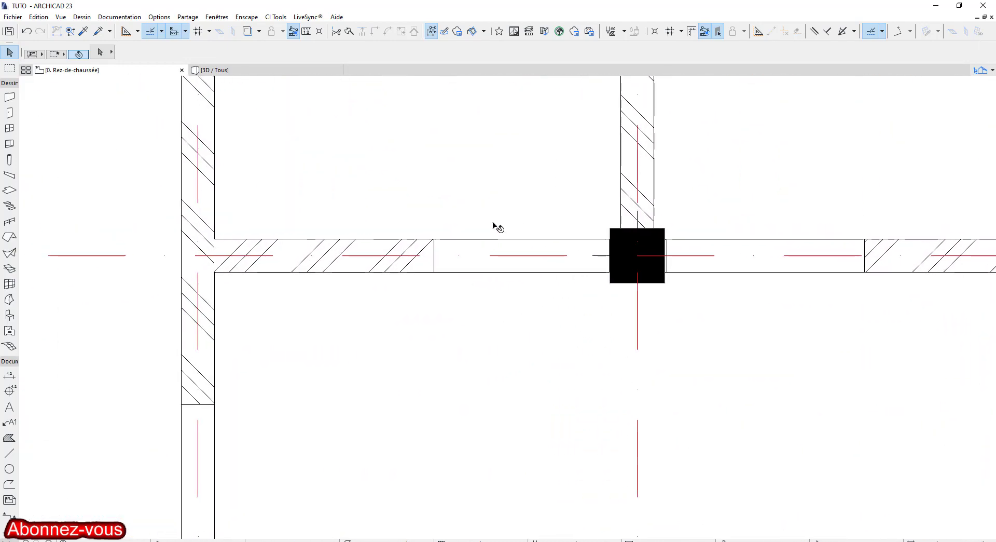
click(496, 230)
scroll(477, 232, up, 4)
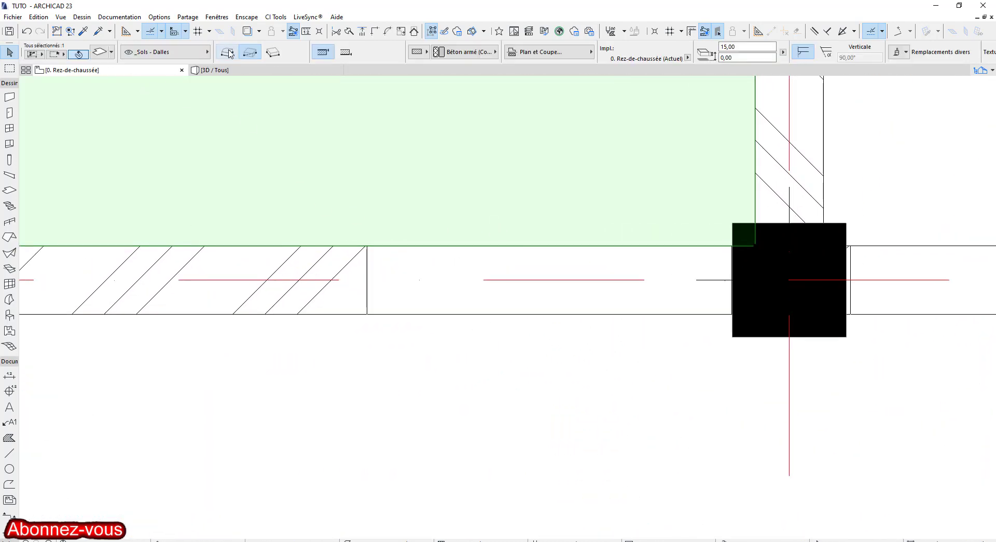
click(415, 245)
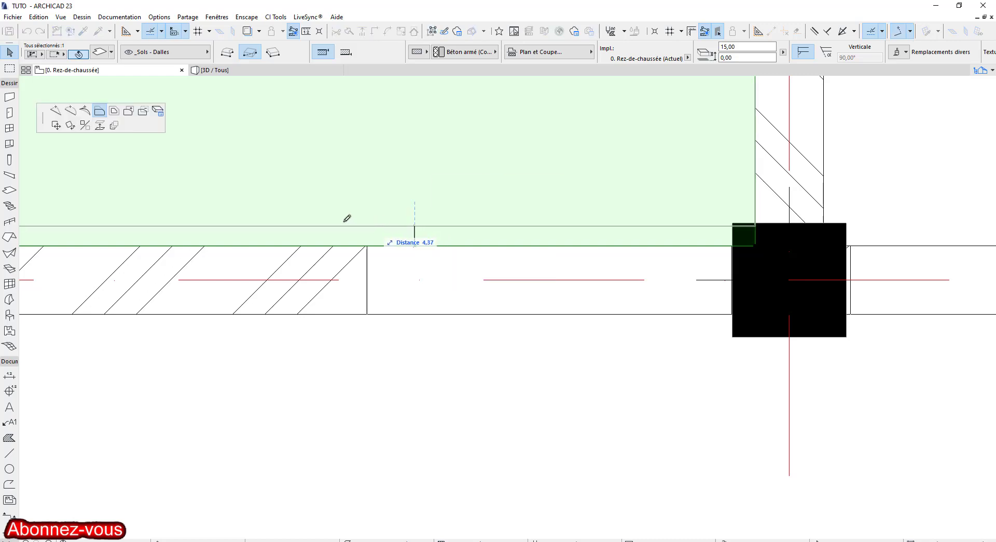
click(367, 245)
- Offset the new slab edge segment across the wall thickness to fill the axis 3 door opening between axes B and C
click(525, 245)
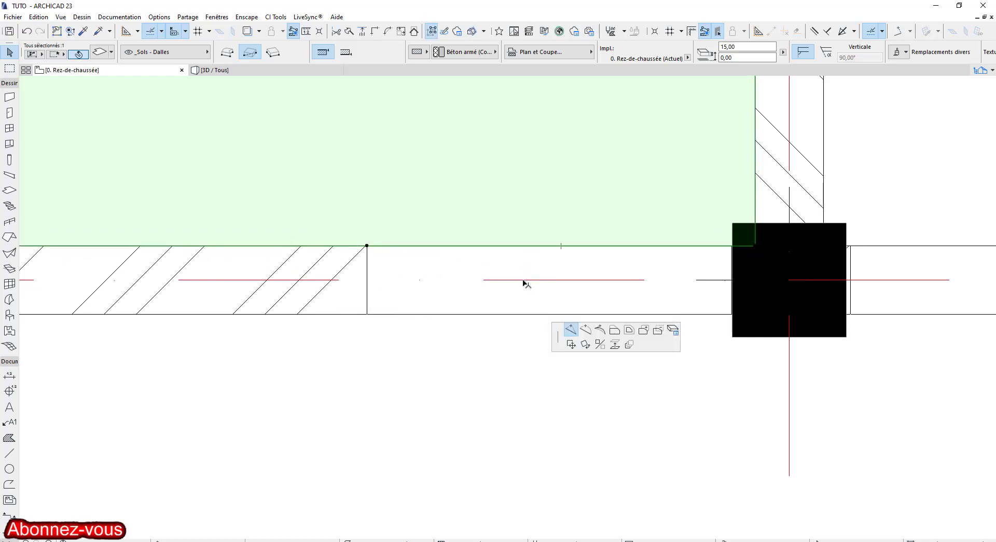
click(102, 122)
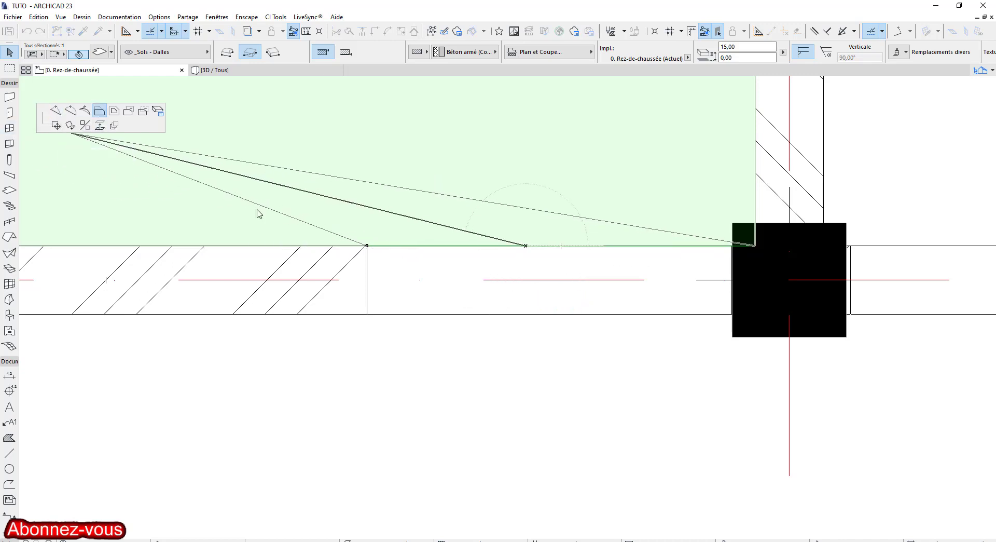
click(368, 314)
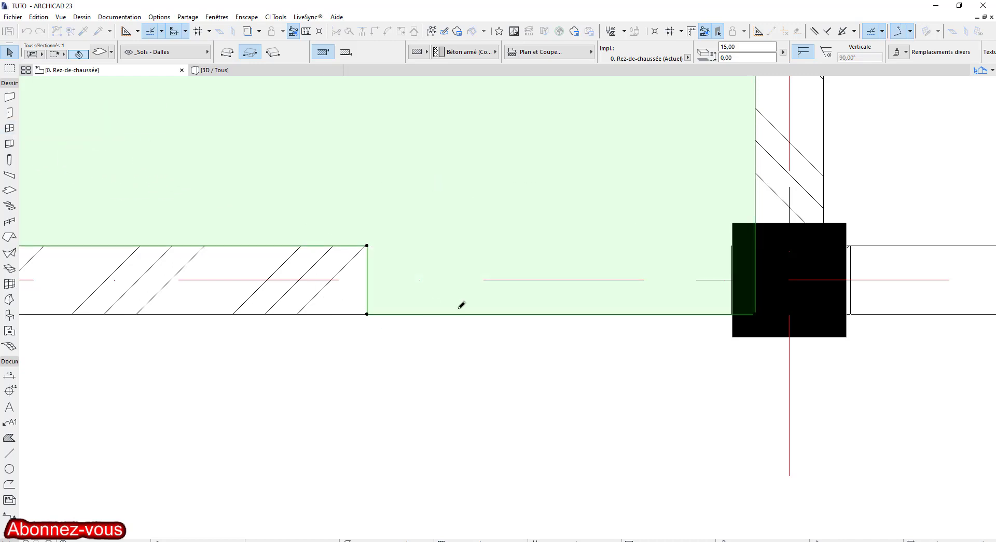
scroll(526, 303, down, 3)
middle_drag(735, 278, 518, 318)
middle_drag(594, 237, 545, 215)
key(Escape)
- Insert a corner point at the axis 3 door jamb on the slab edge of the room between axes C and D
middle_drag(554, 293, 620, 223)
scroll(400, 346, down, 1)
scroll(498, 338, down, 4)
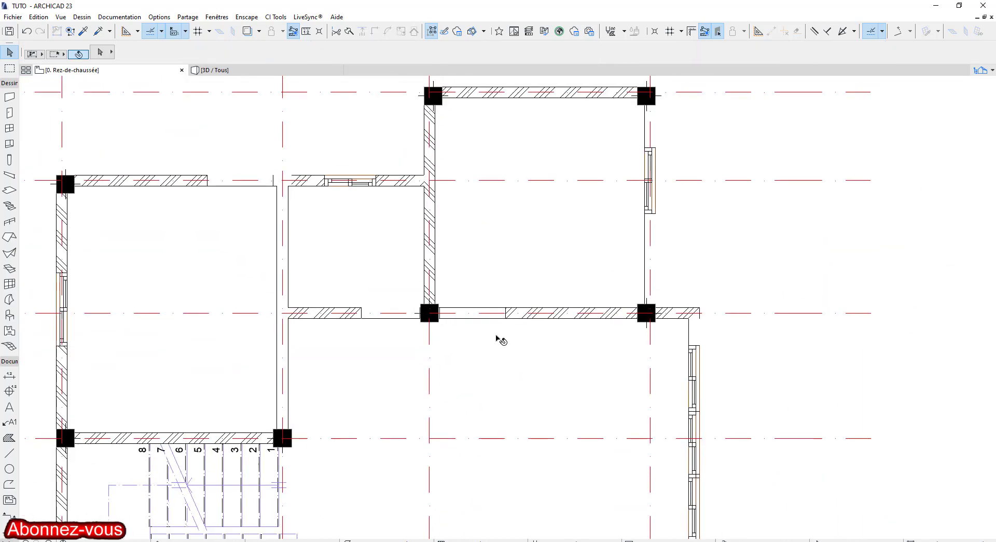
click(568, 415)
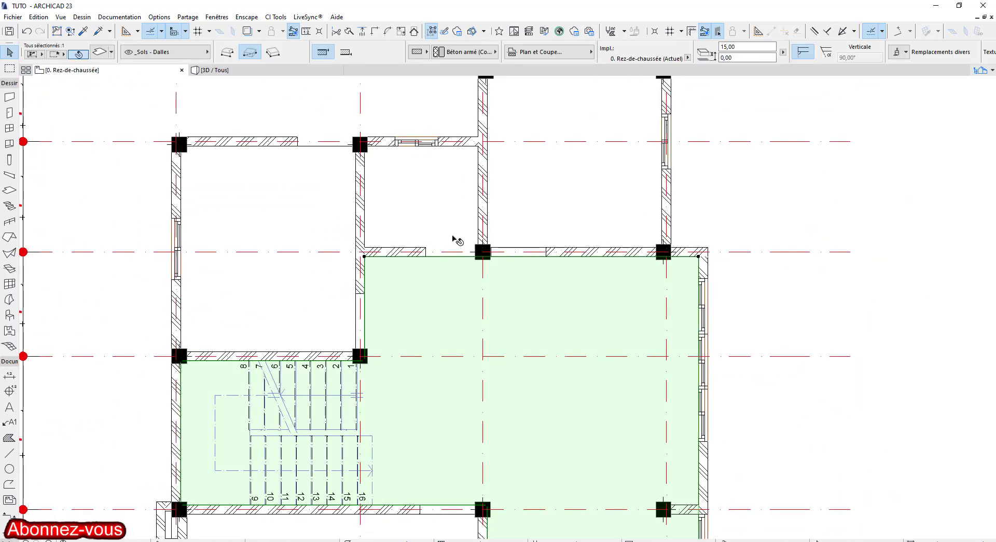
click(418, 206)
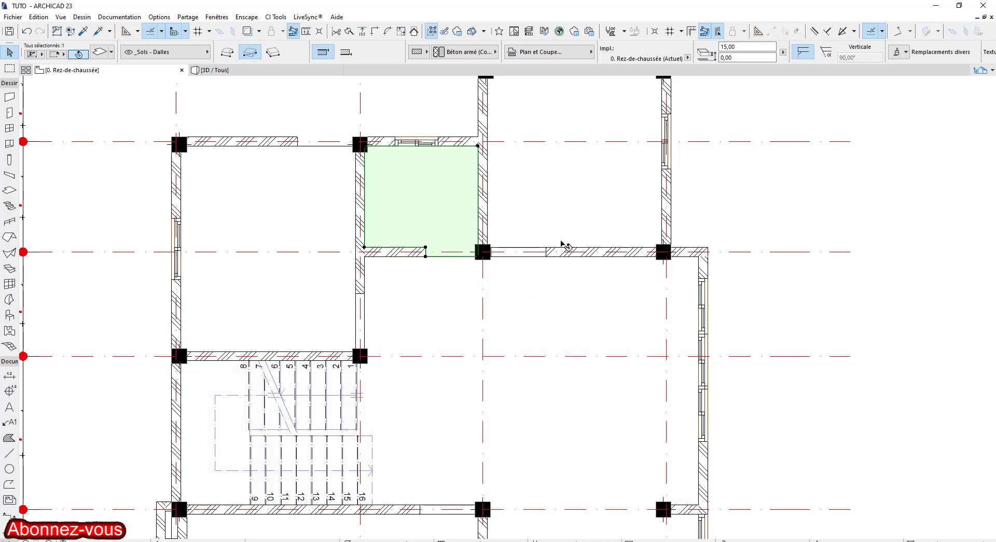
click(561, 241)
scroll(529, 231, up, 8)
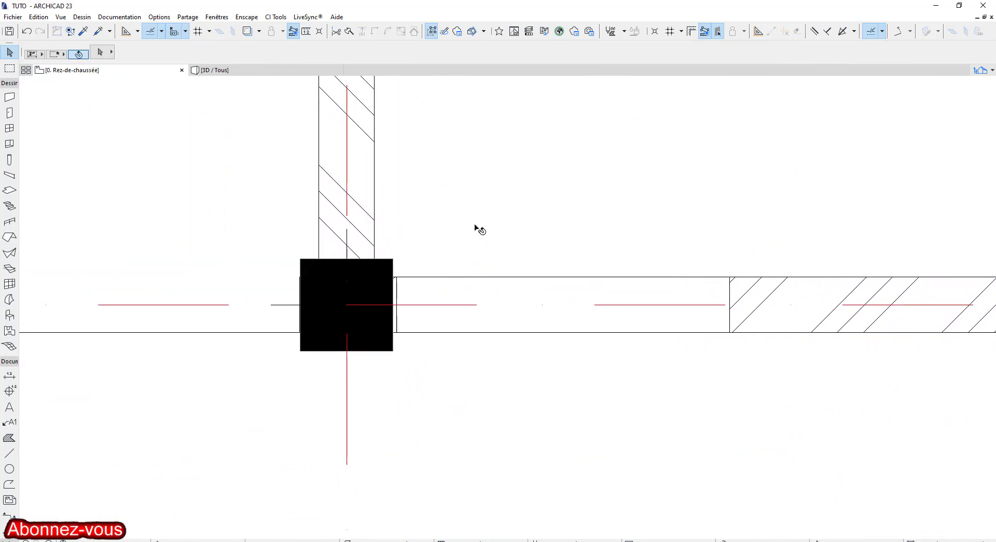
click(476, 227)
click(436, 278)
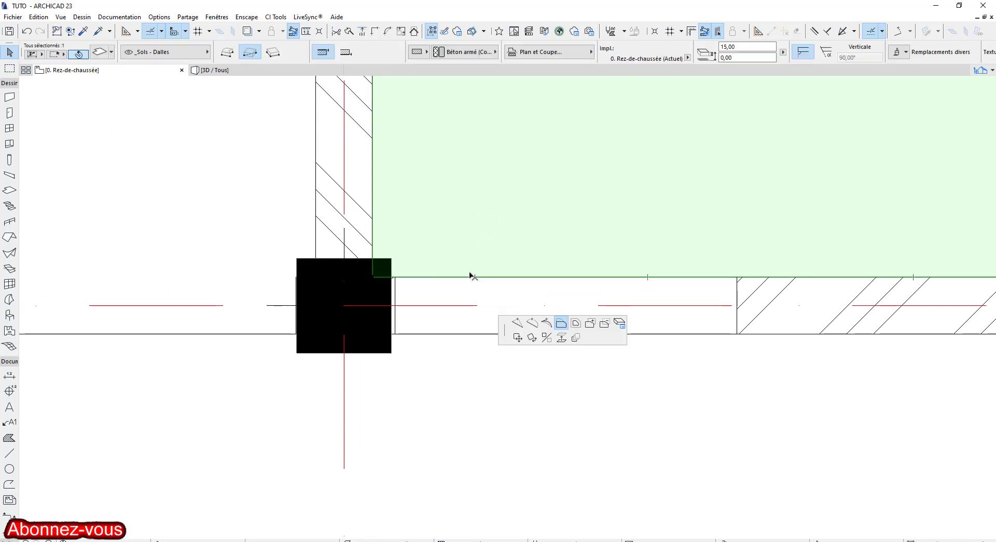
click(737, 277)
- Offset the slab edge segment between axes C and D across the wall thickness to fill the axis 3 door opening
click(587, 277)
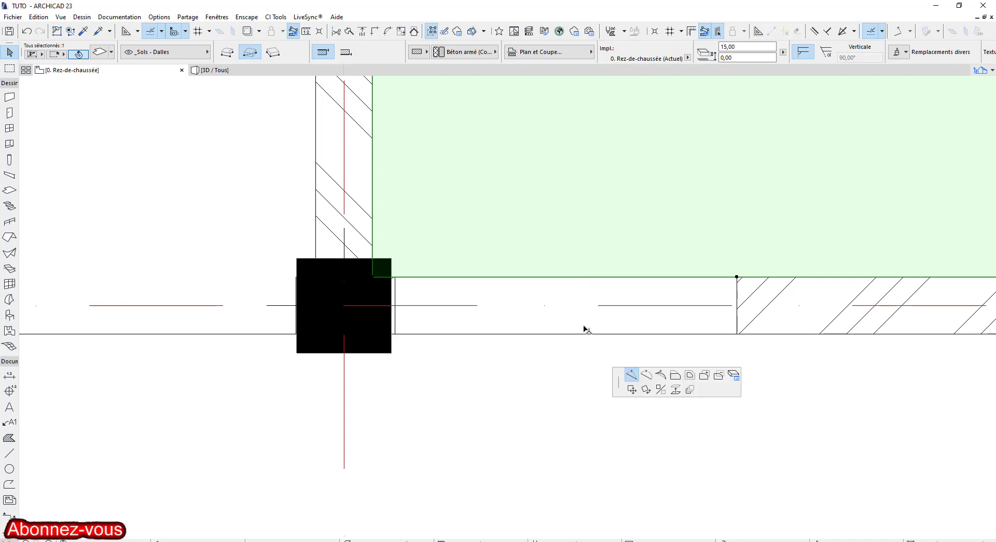
click(99, 113)
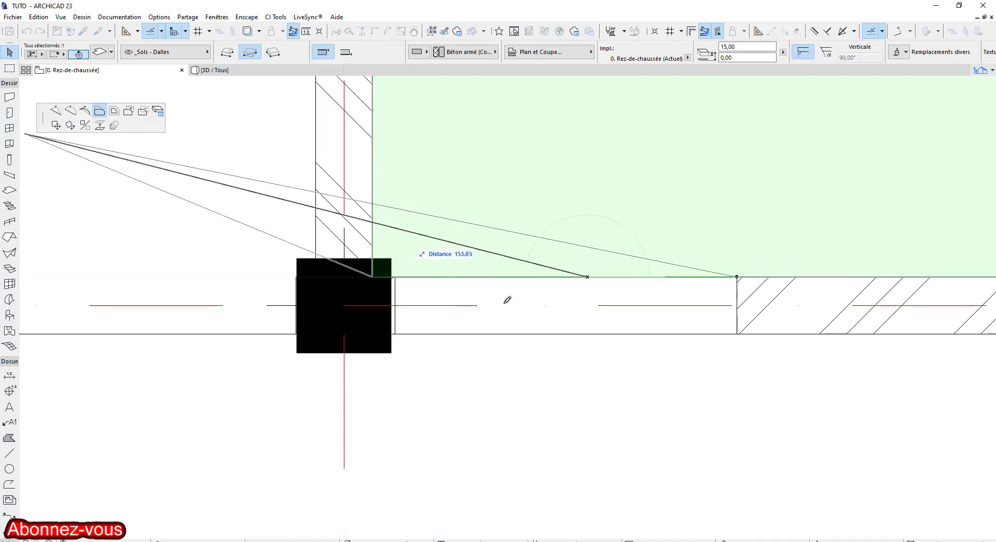
click(397, 328)
- Insert a corner point at the axis B door jamb on the slab edge of the room between axes A and B
scroll(545, 343, down, 6)
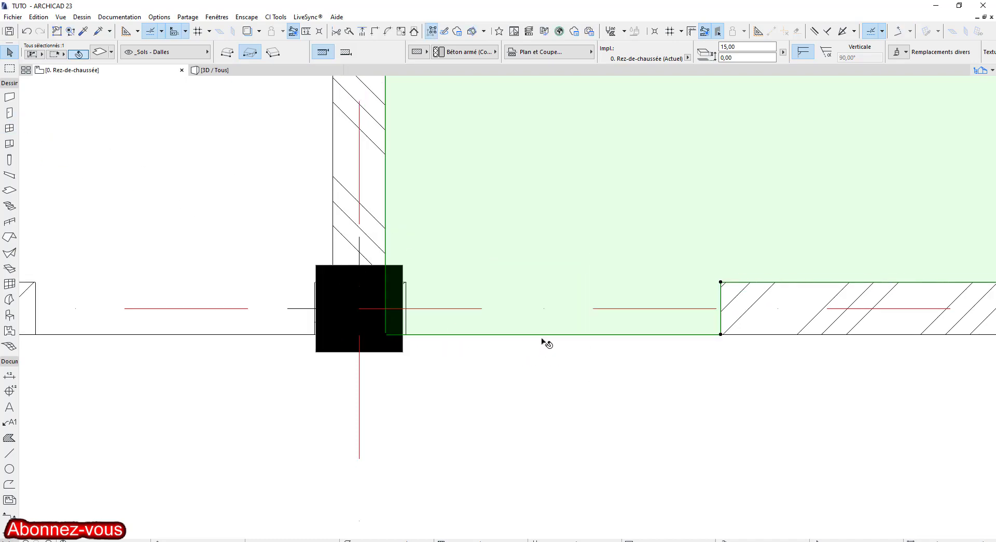
scroll(459, 377, down, 2)
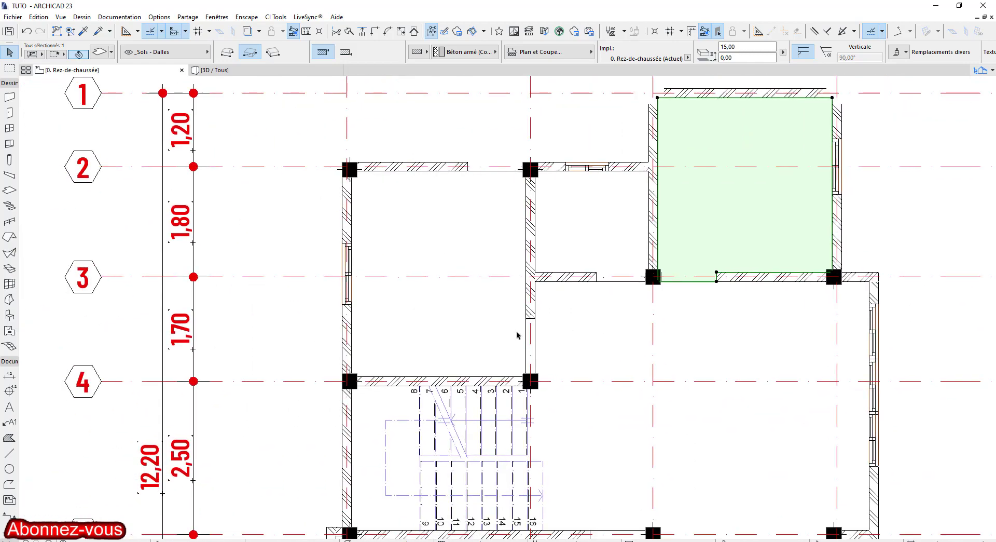
click(496, 346)
scroll(511, 334, up, 4)
scroll(547, 322, up, 1)
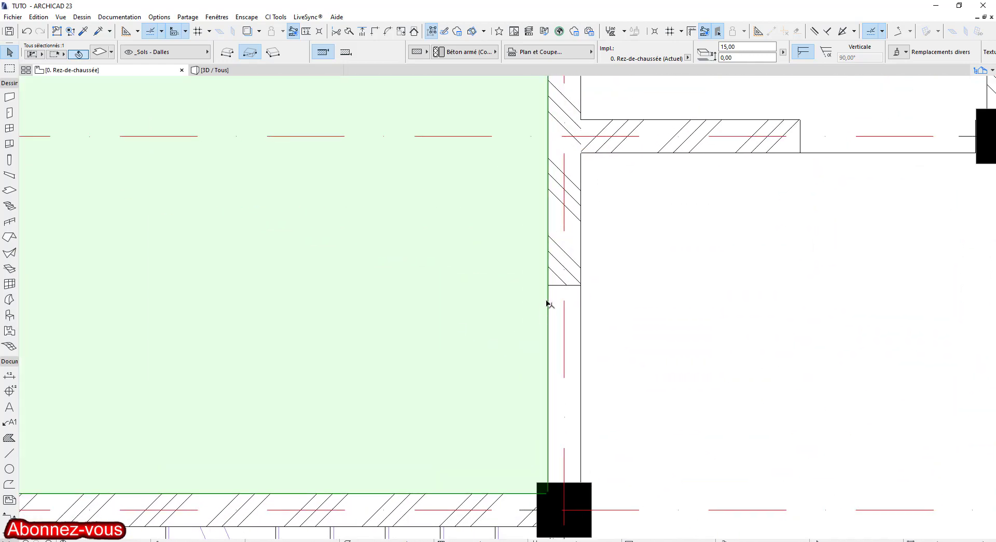
click(551, 302)
click(495, 184)
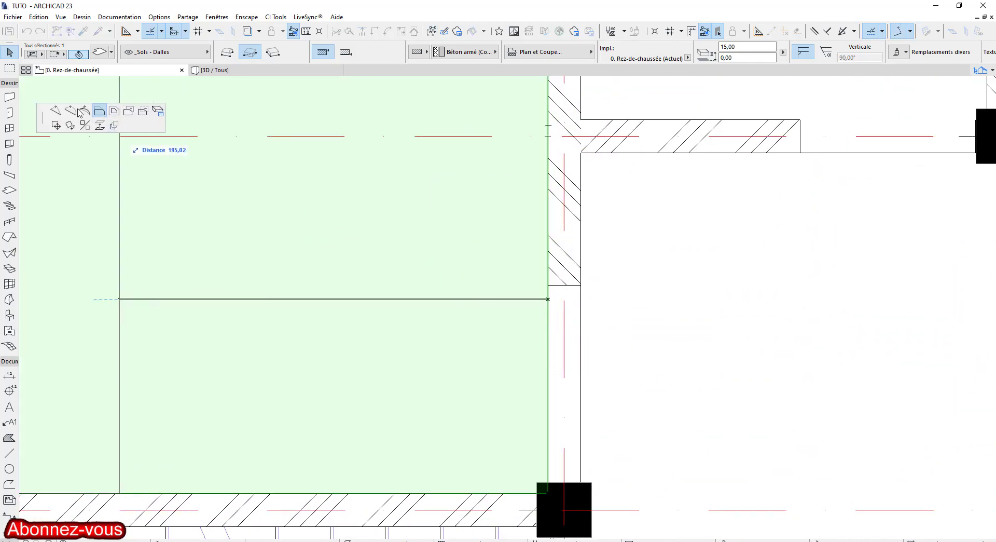
click(548, 285)
- Offset the new slab edge segment across the axis B wall to fill the door opening between axes 3 and 4
click(548, 319)
click(524, 380)
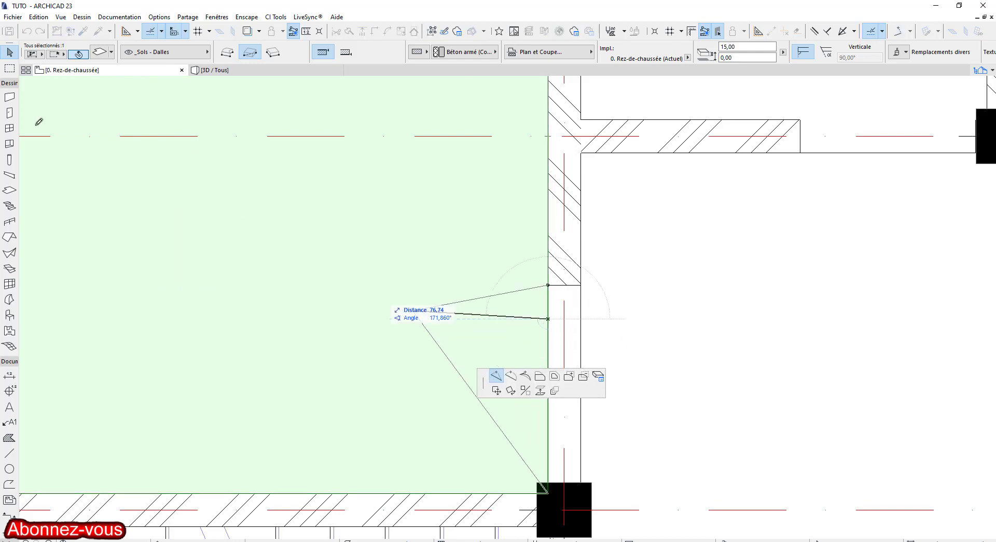
click(99, 111)
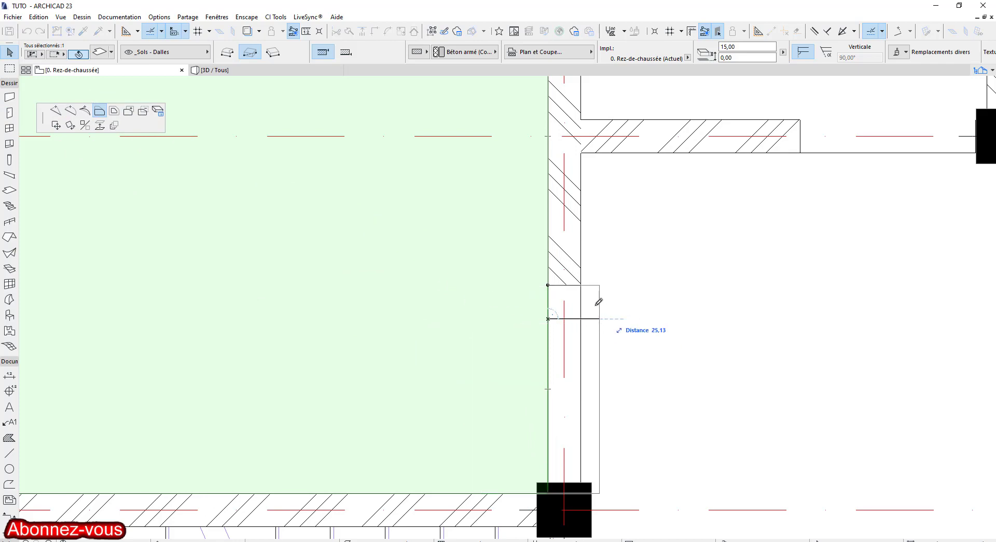
click(582, 280)
scroll(603, 362, down, 5)
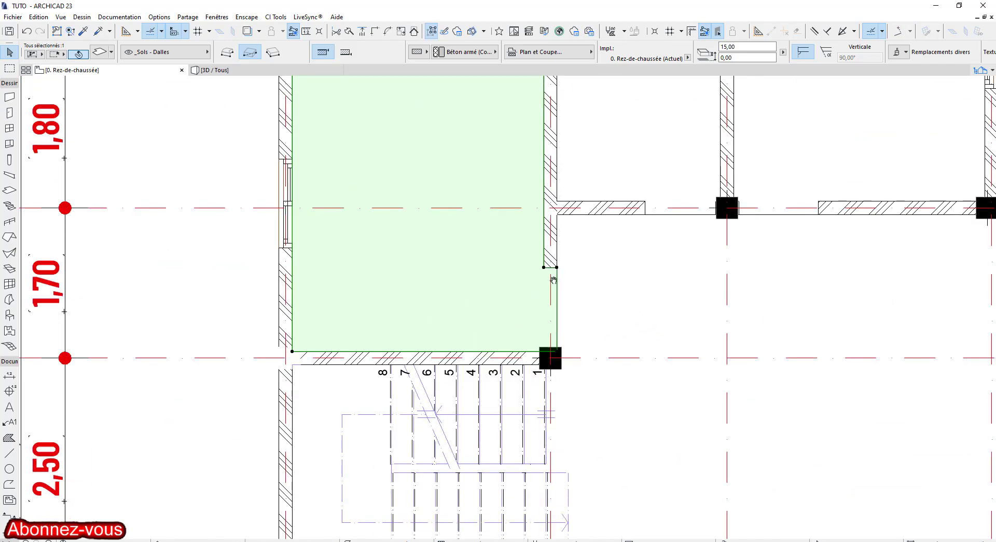
key(Escape)
- Move the whole staircase from its upper-left corner out of the building to the far end of the axis 4 line
middle_drag(550, 331, 441, 188)
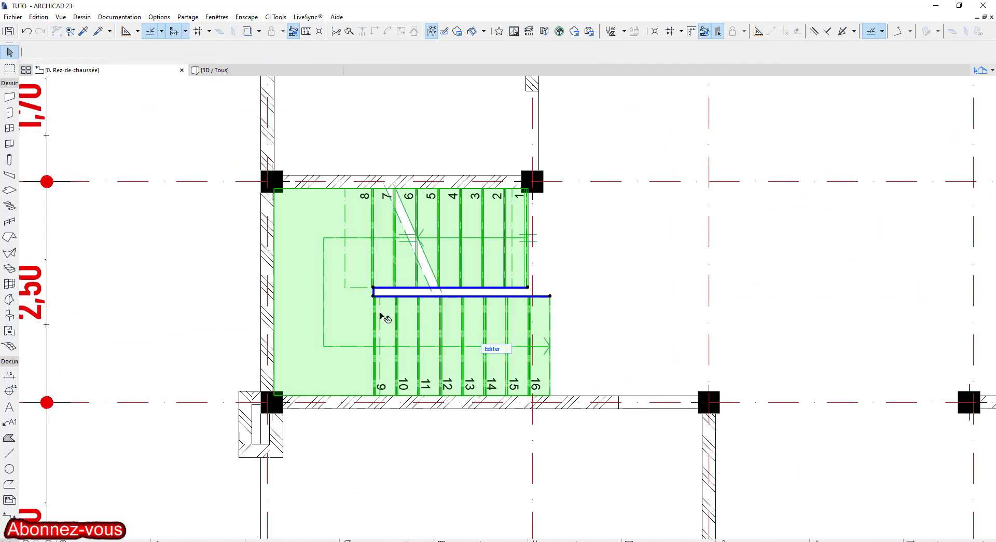
click(384, 317)
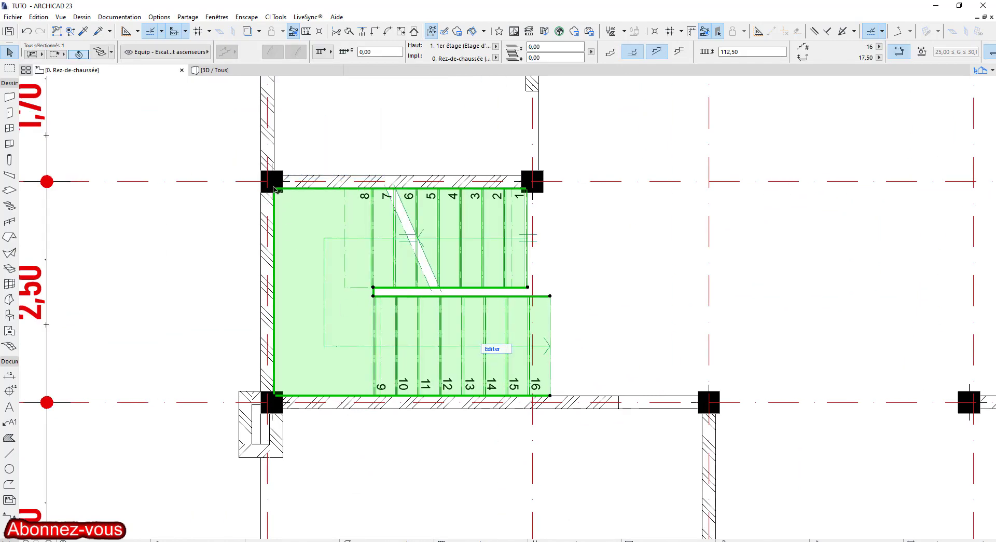
click(277, 191)
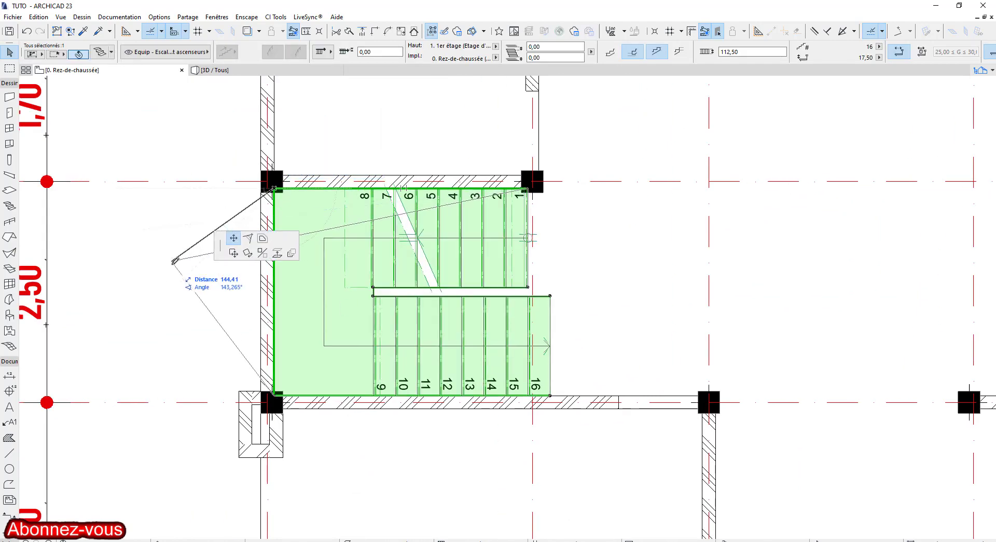
click(56, 125)
scroll(740, 340, down, 3)
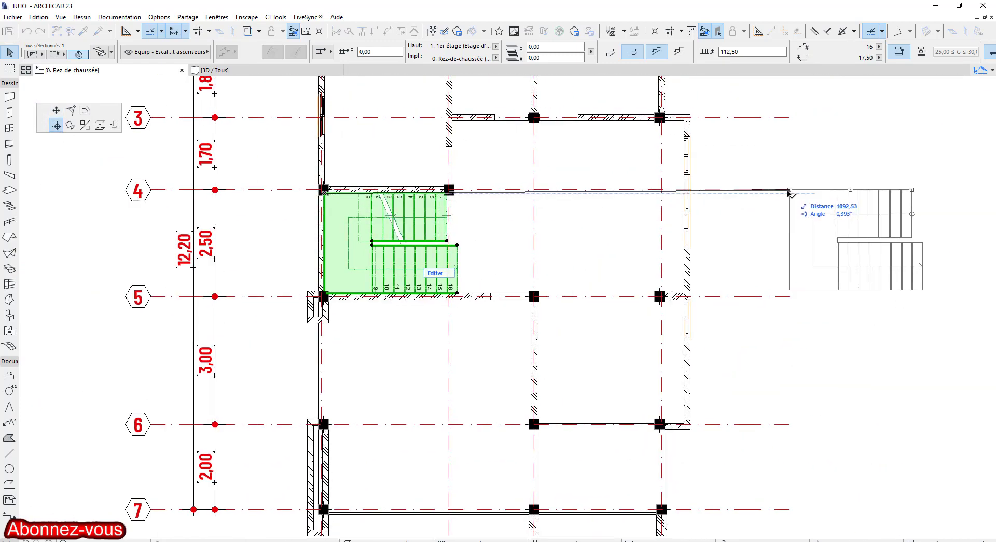
click(788, 192)
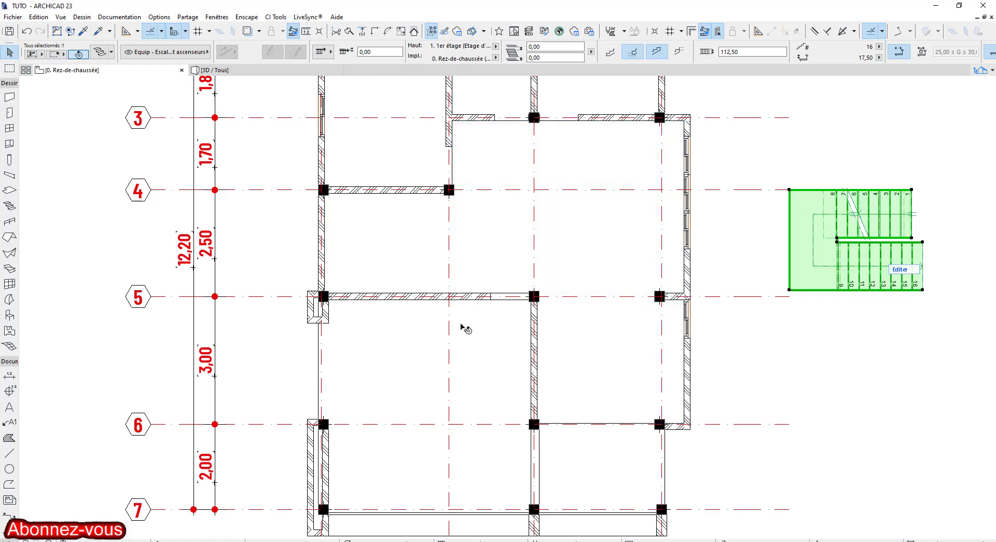
- Open the 1er étage floor plan and examine the stairwell area and the staircase placed outside the building
key(ctrl+Up)
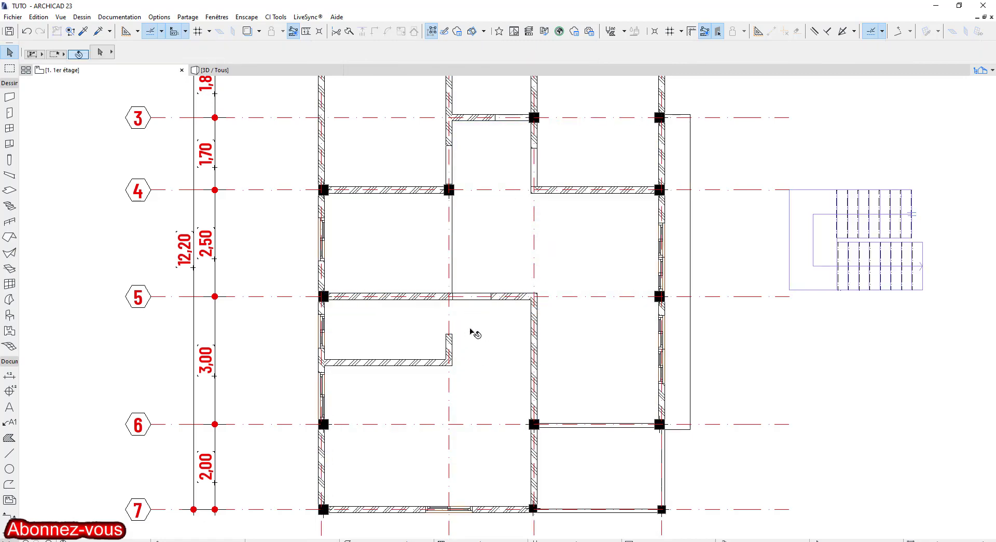
scroll(472, 309, up, 3)
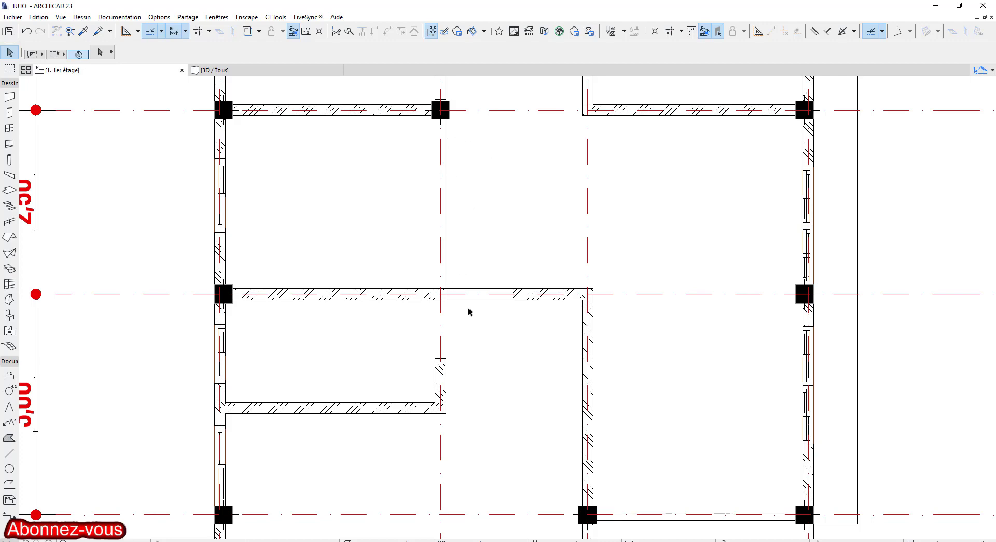
scroll(470, 311, down, 5)
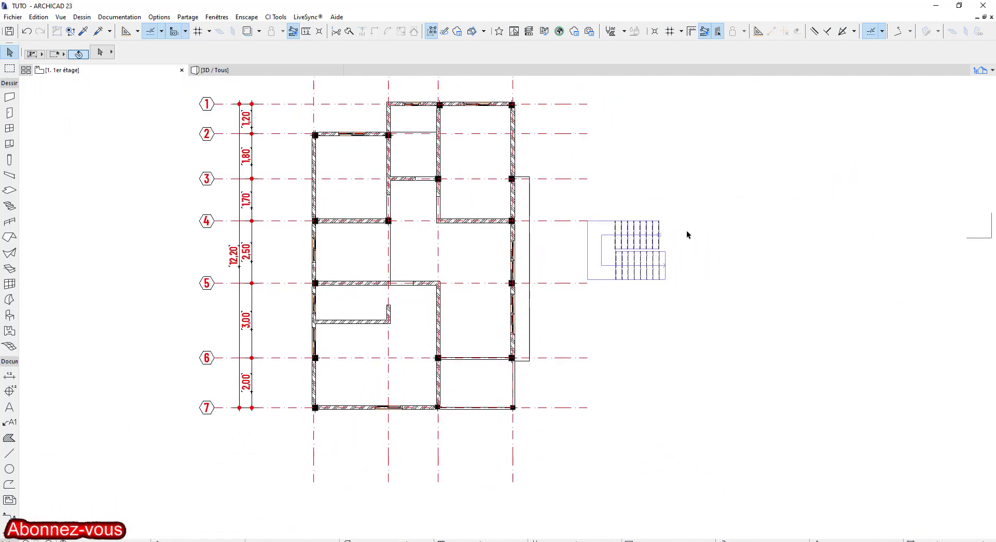
scroll(687, 234, up, 3)
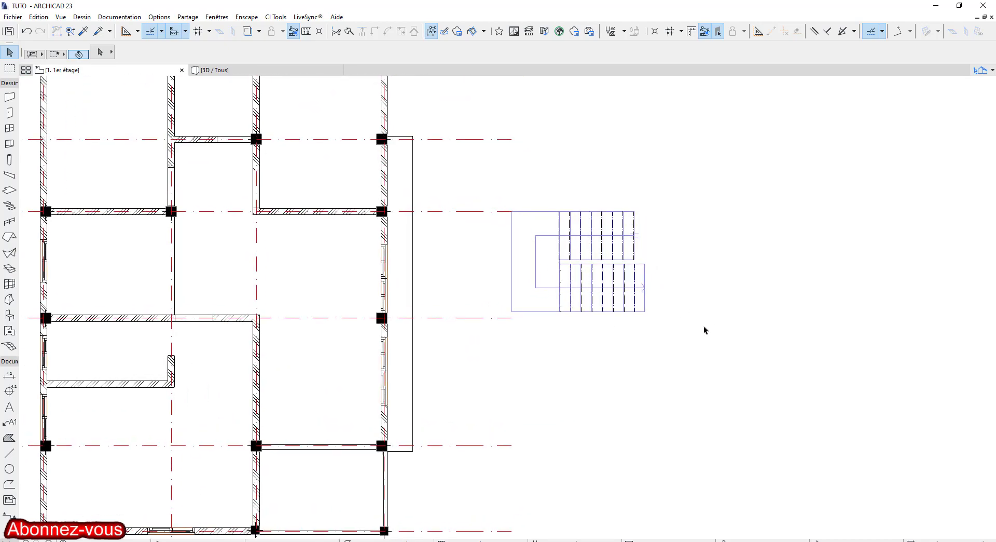
middle_drag(548, 322, 473, 300)
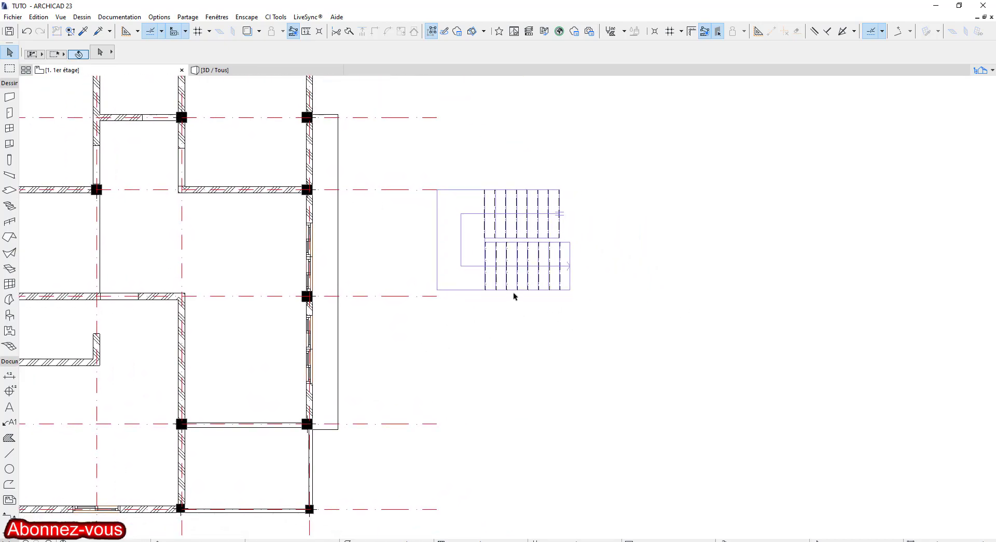
- Pick up the existing stair's settings and start a new stair outside the plan, with its reference line on the right side
alt+click(516, 266)
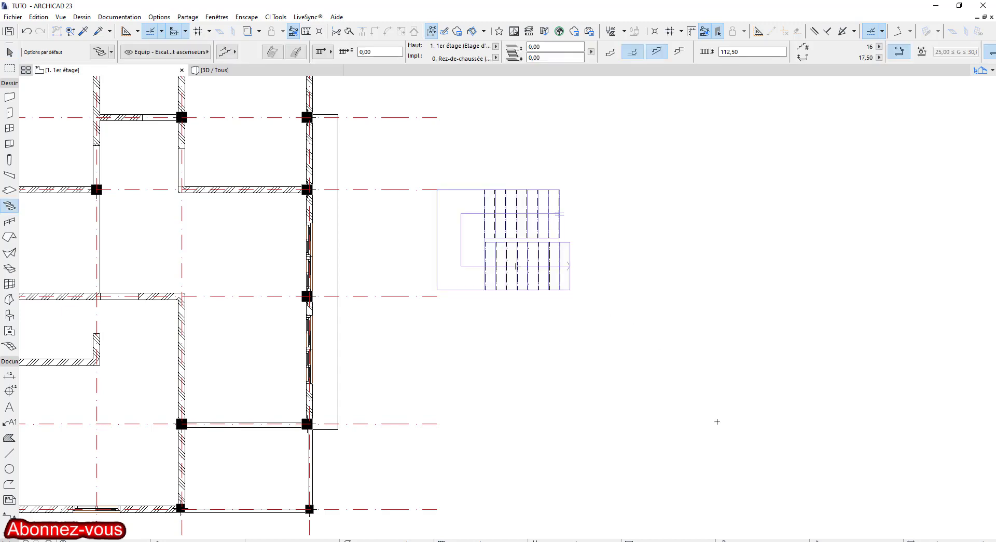
click(672, 424)
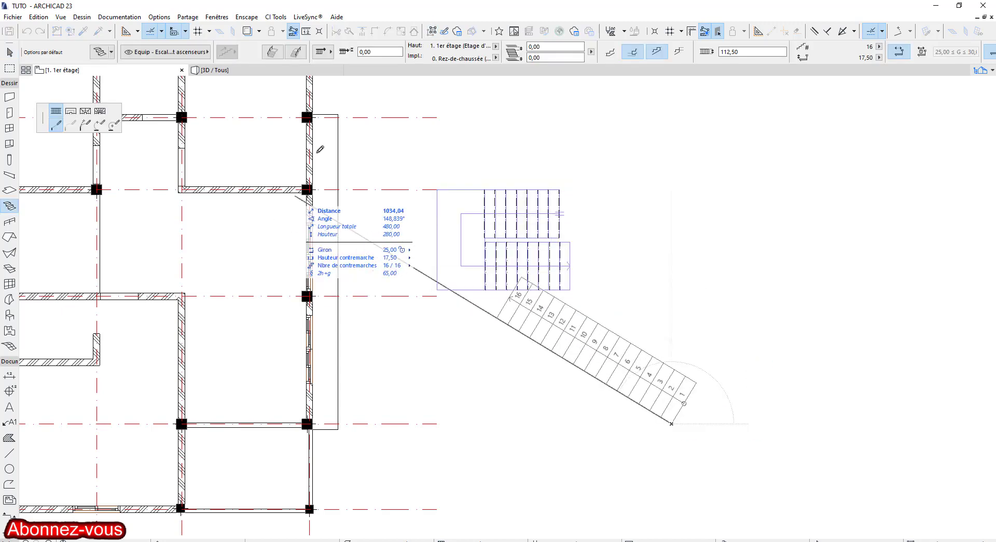
click(331, 54)
click(367, 53)
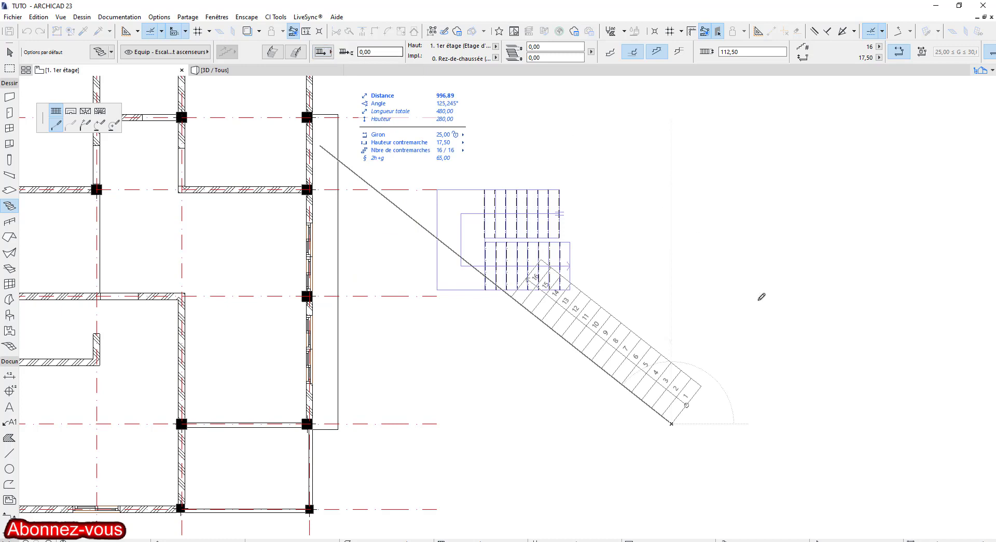
- Draw a half-turn stair with a 175 cm first flight, a landing spanning a 10 cm gap and a parallel 175 cm return flight
scroll(666, 358, up, 1)
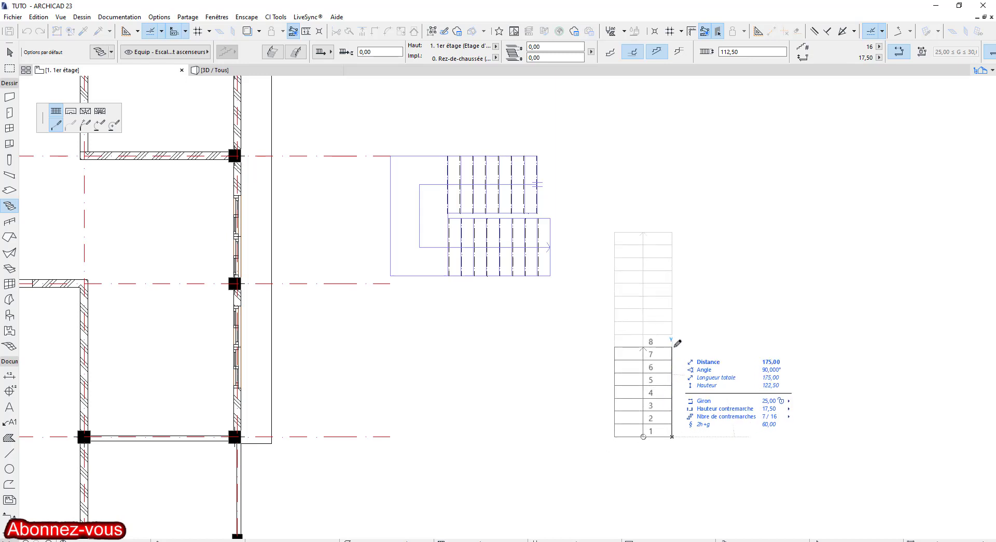
click(673, 345)
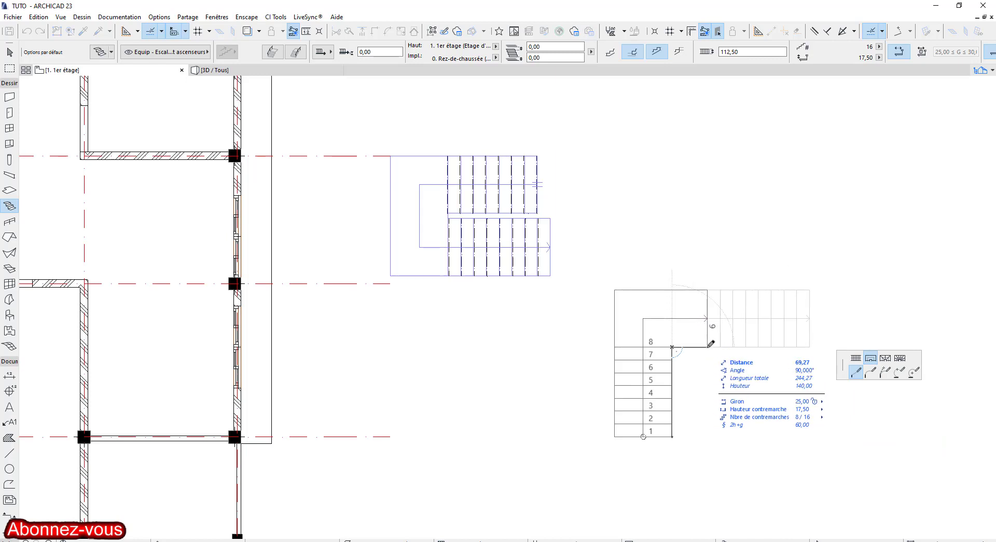
text(12,5)
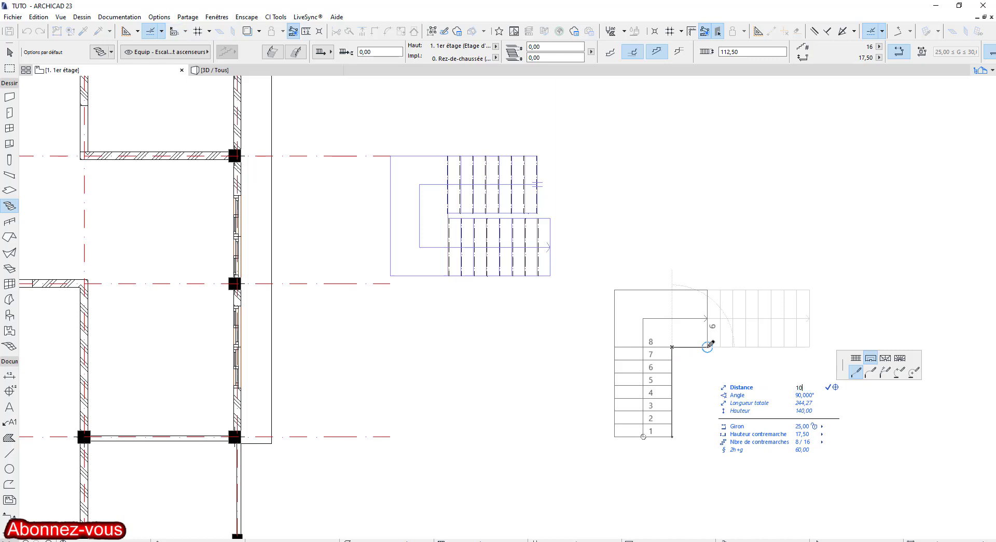
text(0)
key(Return)
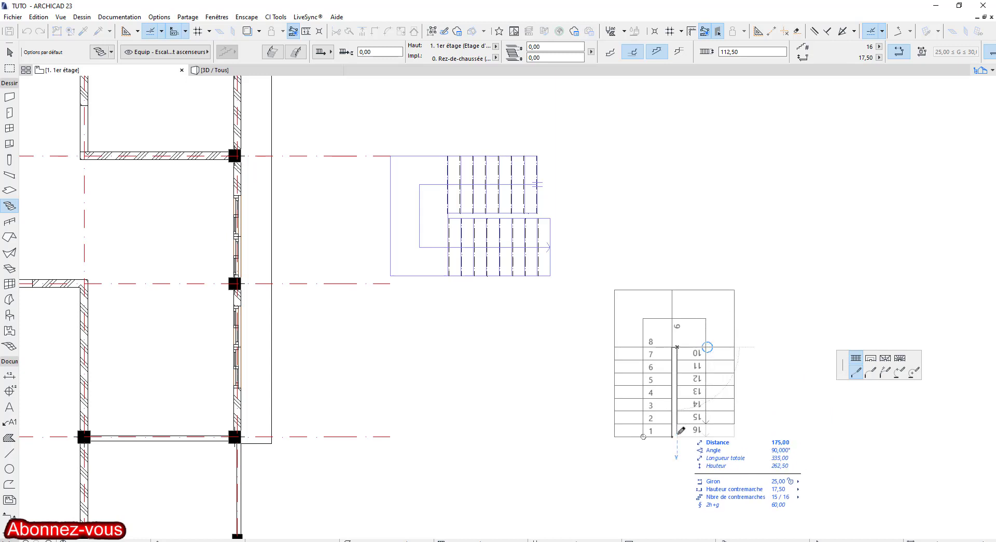
double_click(681, 430)
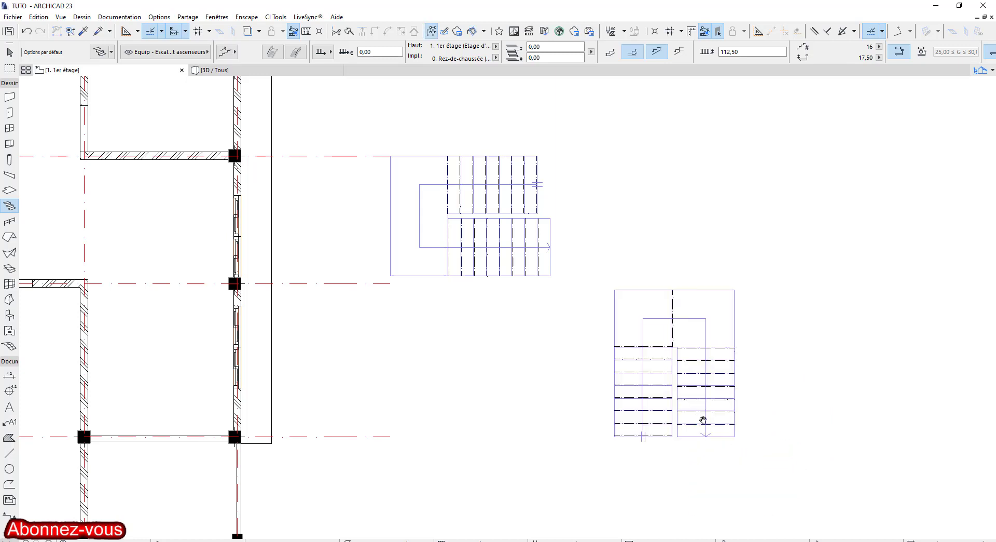
- Draw another half-turn stair alongside, with a 175 cm first flight, a 10 cm landing gap and a return flight ending past the starting edge
middle_drag(703, 420, 471, 416)
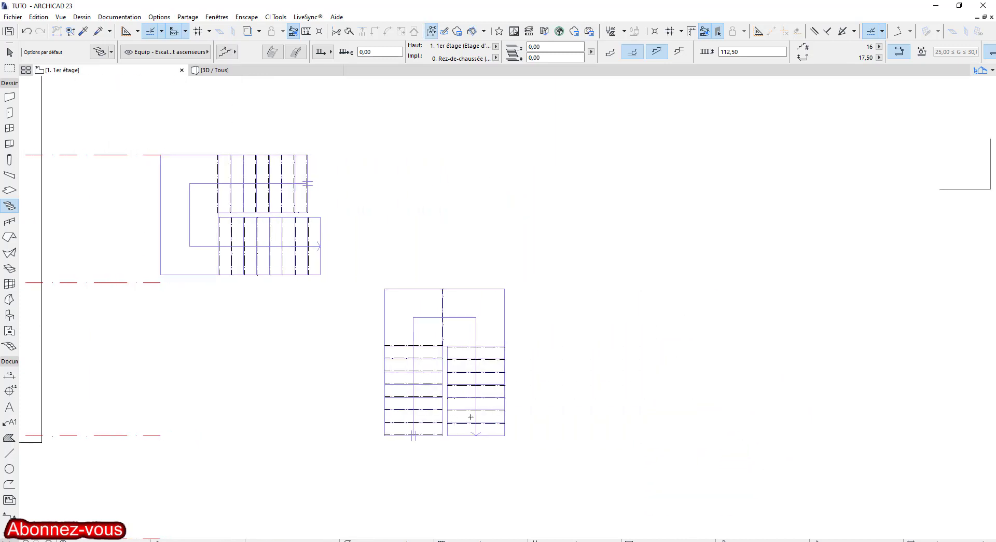
click(594, 426)
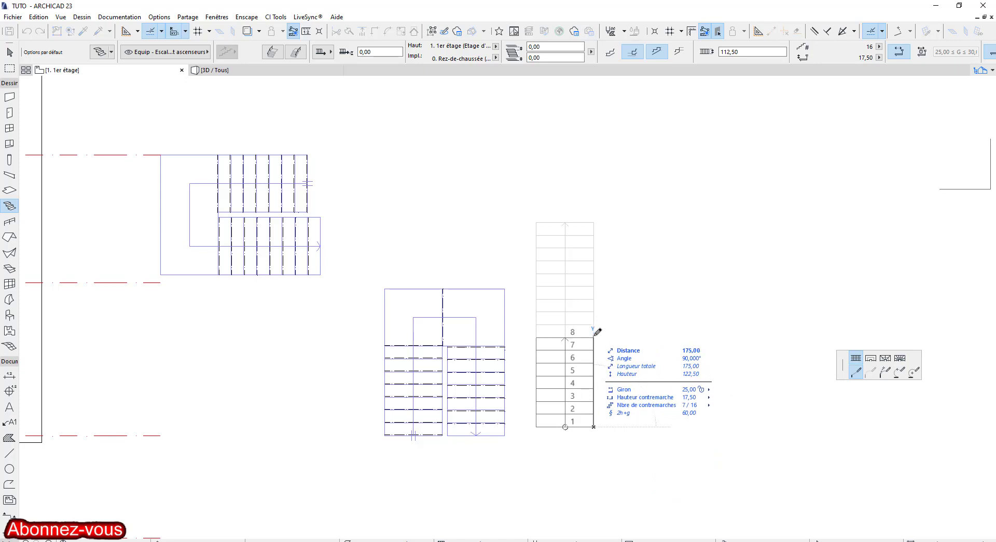
click(594, 335)
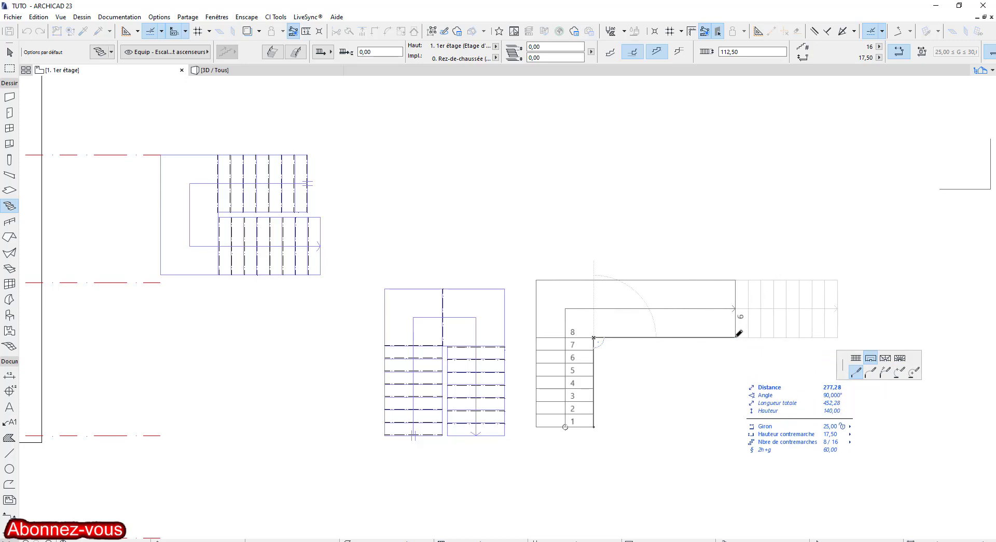
text(0)
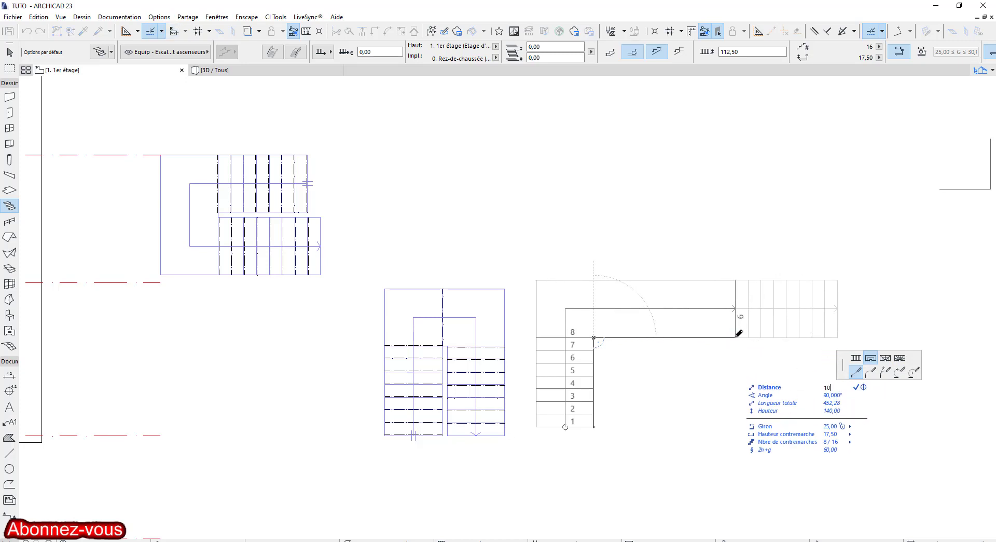
key(Return)
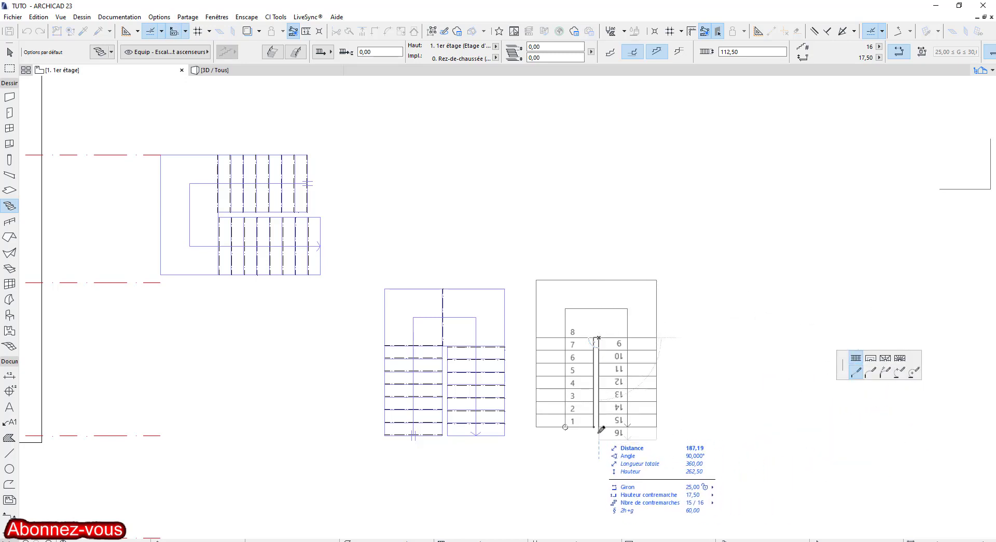
double_click(600, 438)
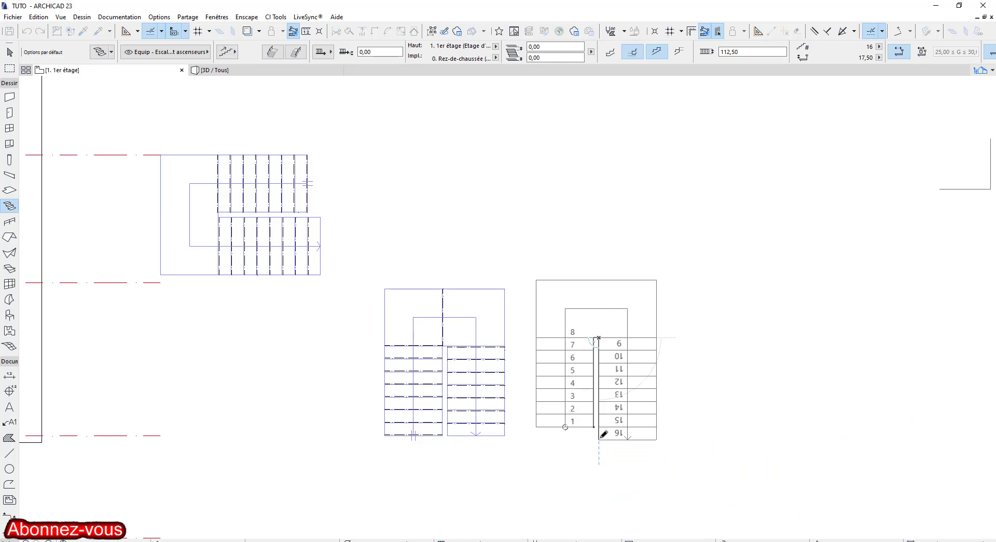
- Delete the original horizontal stair and the half-turn stair whose landing is split by a riser
key(Escape)
click(262, 240)
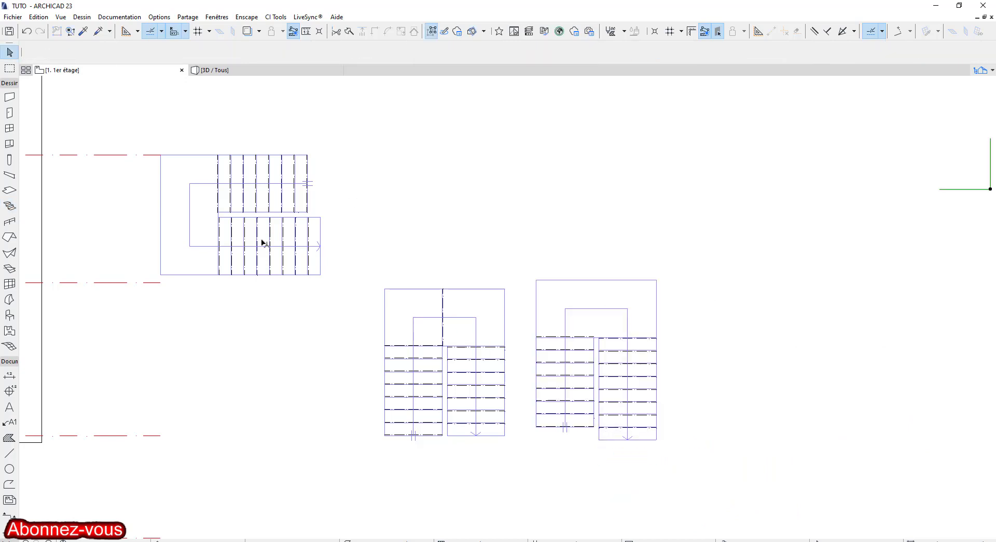
click(293, 203)
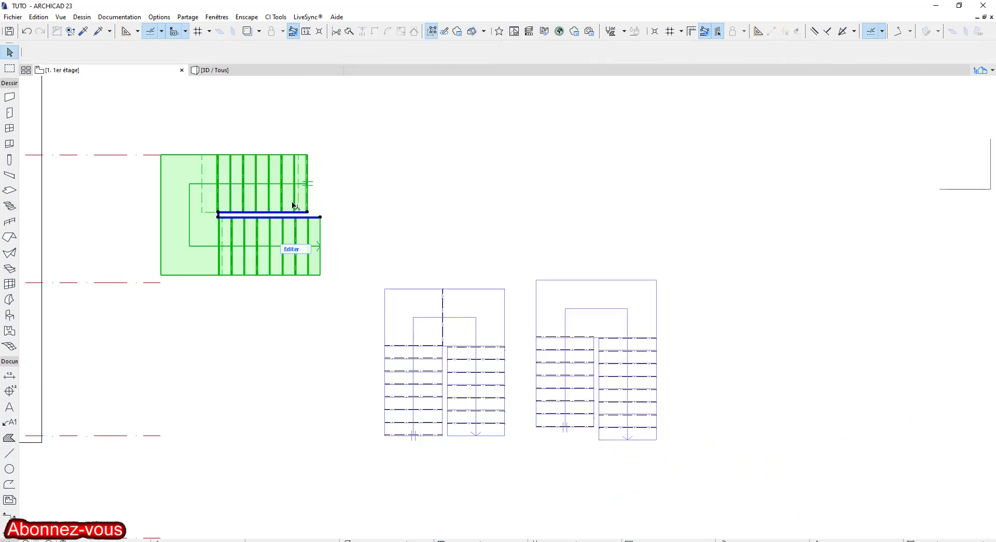
key(Delete)
click(439, 353)
key(Delete)
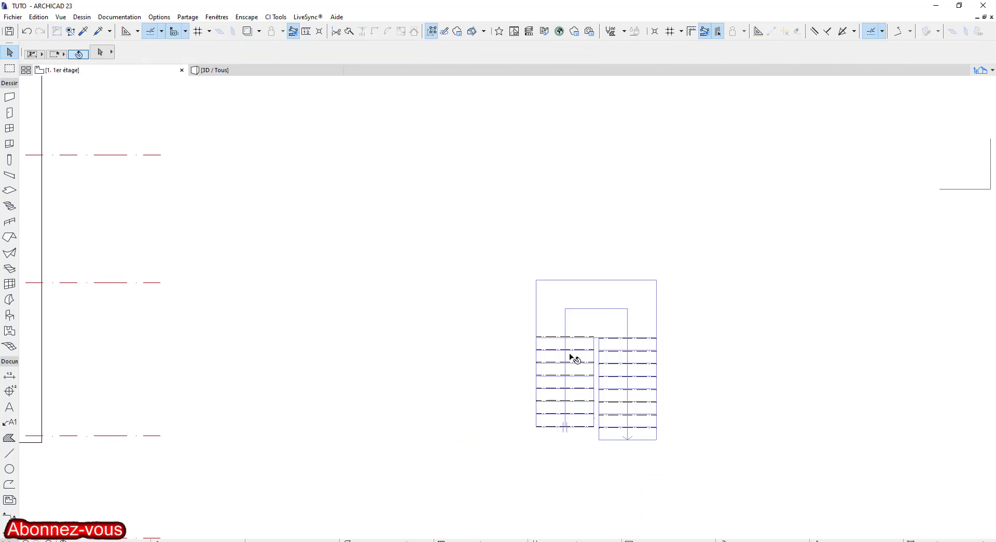
- Rotate the remaining stair 90° counterclockwise about the outer left corner of its landing
click(566, 359)
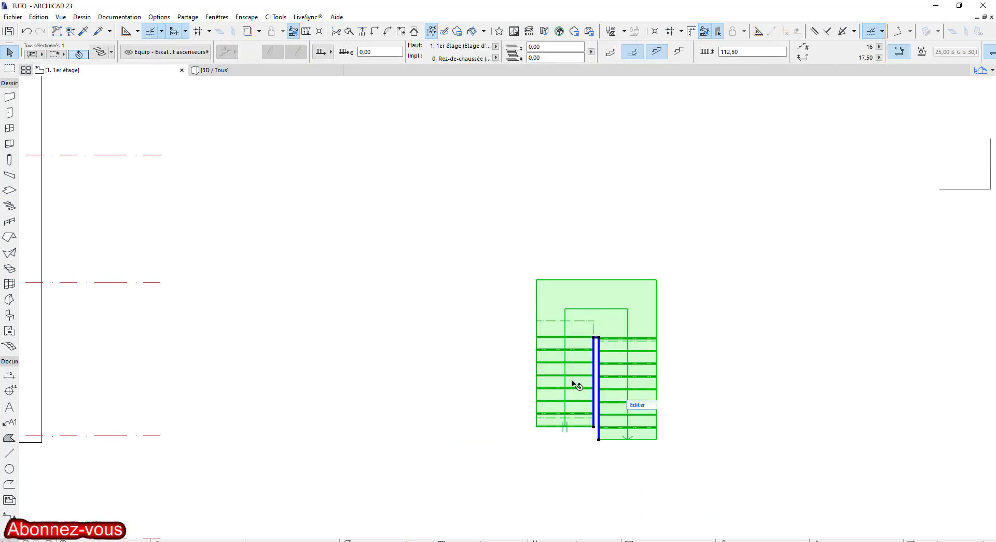
key(ctrl+e)
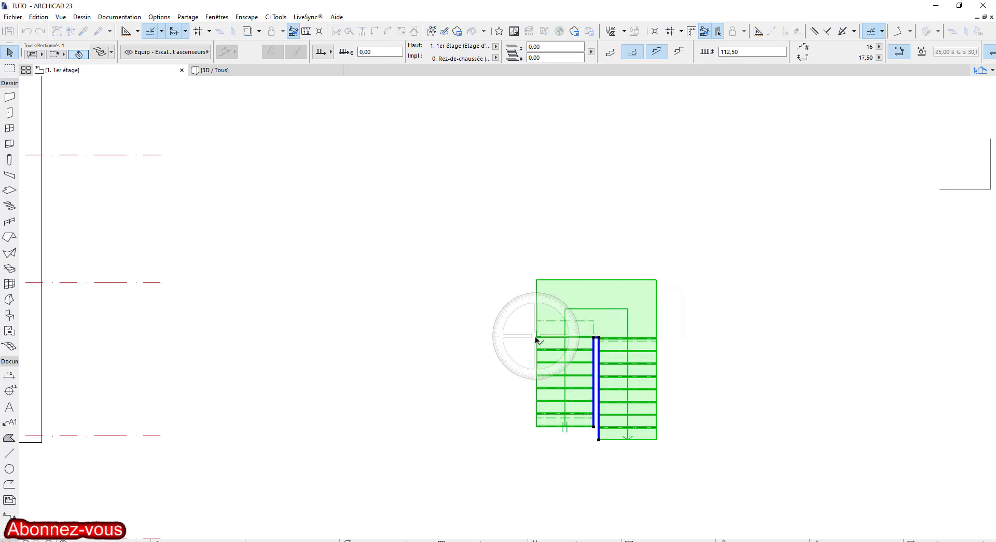
click(535, 280)
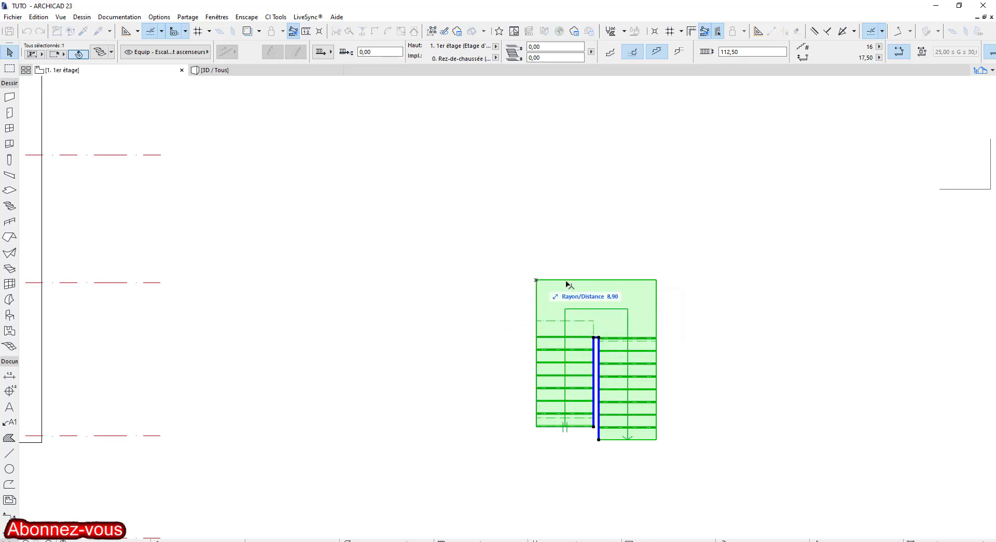
key(ctrl+r)
click(677, 283)
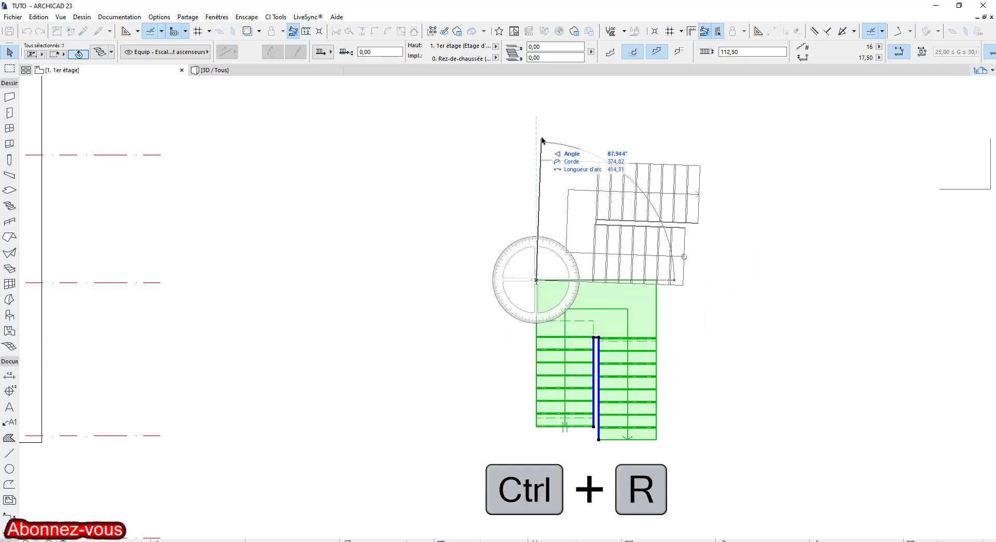
click(538, 133)
- Move the stair by its lower-left landing corner into the stairwell between axes 4 and 5, against the inner corner of the outside wall
click(536, 279)
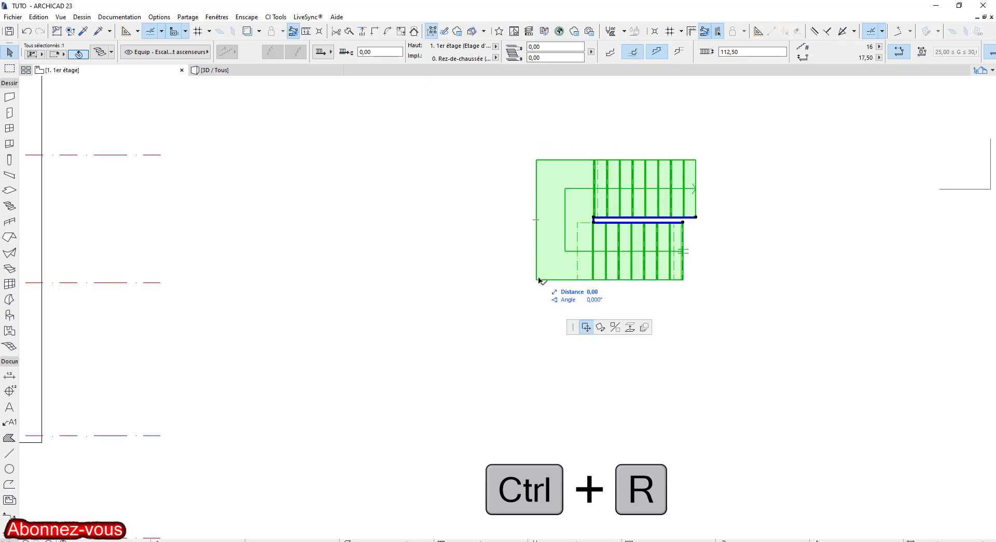
click(538, 279)
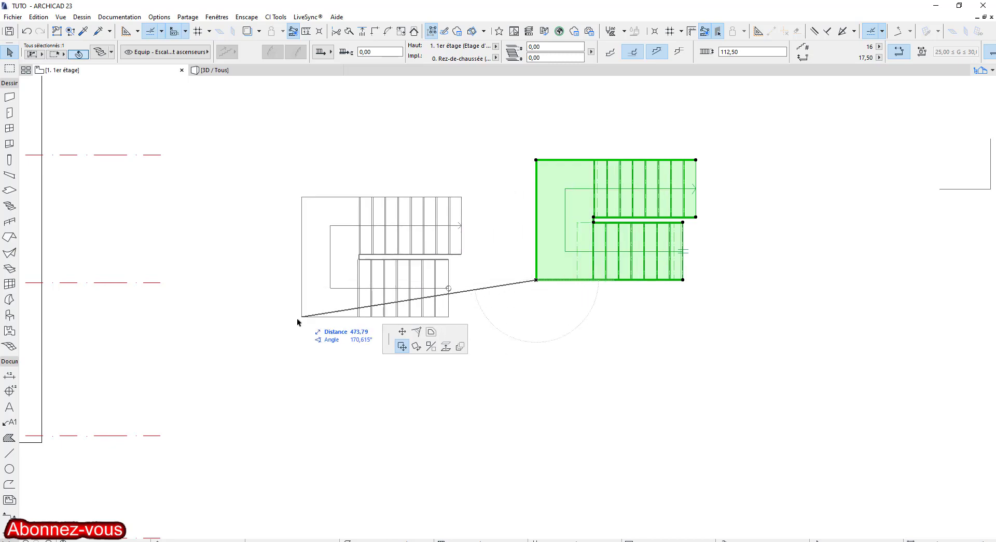
scroll(297, 317, down, 3)
middle_drag(297, 318, 550, 316)
scroll(182, 291, up, 4)
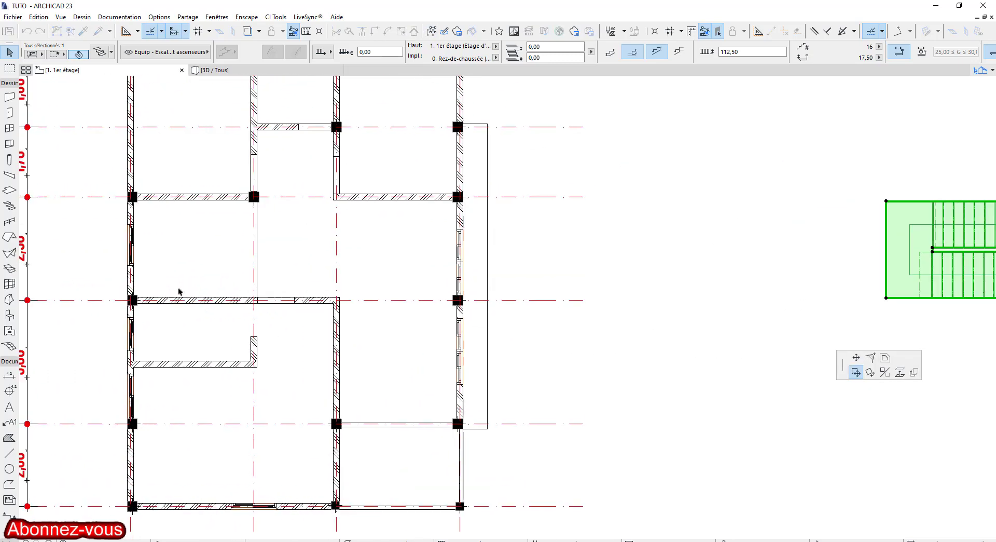
middle_drag(183, 291, 330, 295)
scroll(290, 296, up, 1)
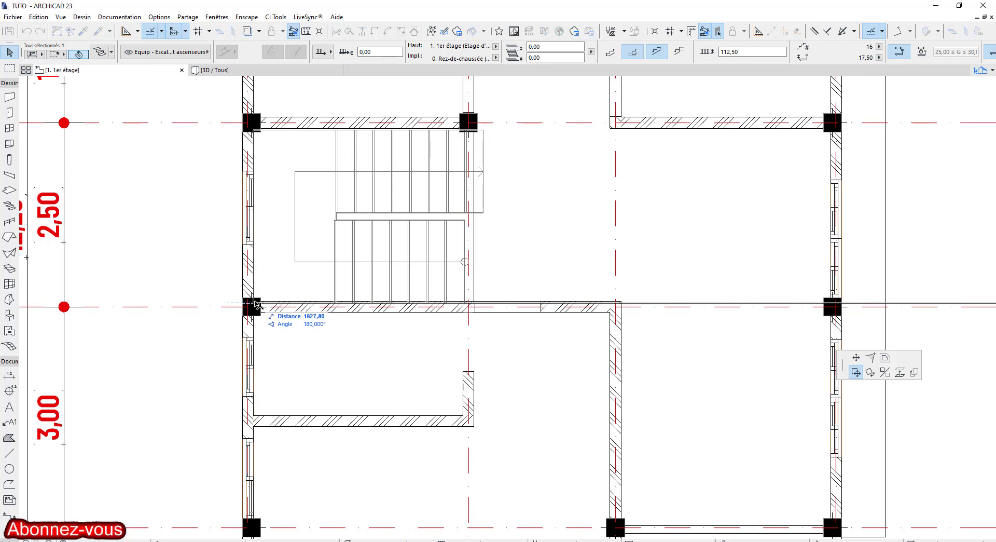
click(256, 303)
click(527, 251)
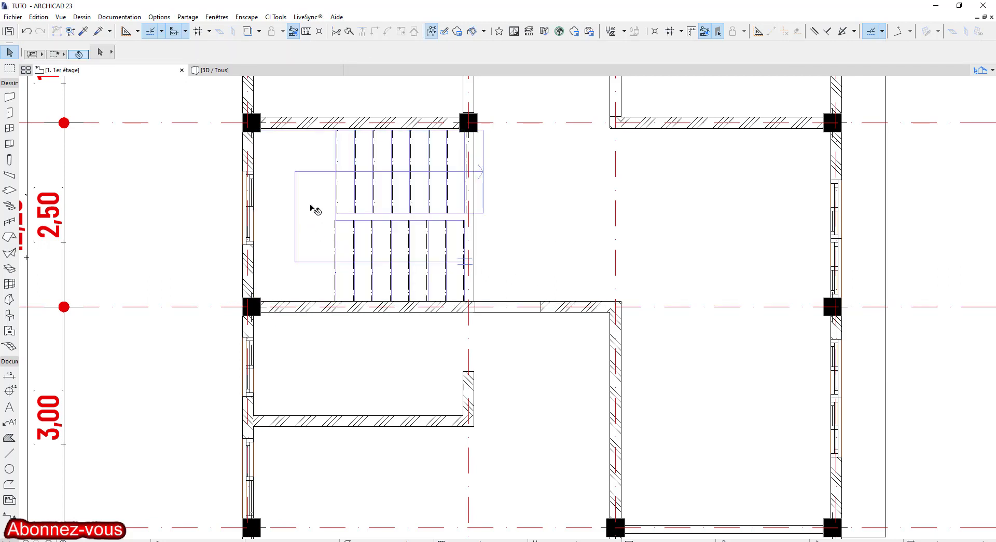
- Measure the wall on axis 5 from its inner corner to the nearest edge of the opening beside the stairwell
scroll(525, 344, down, 2)
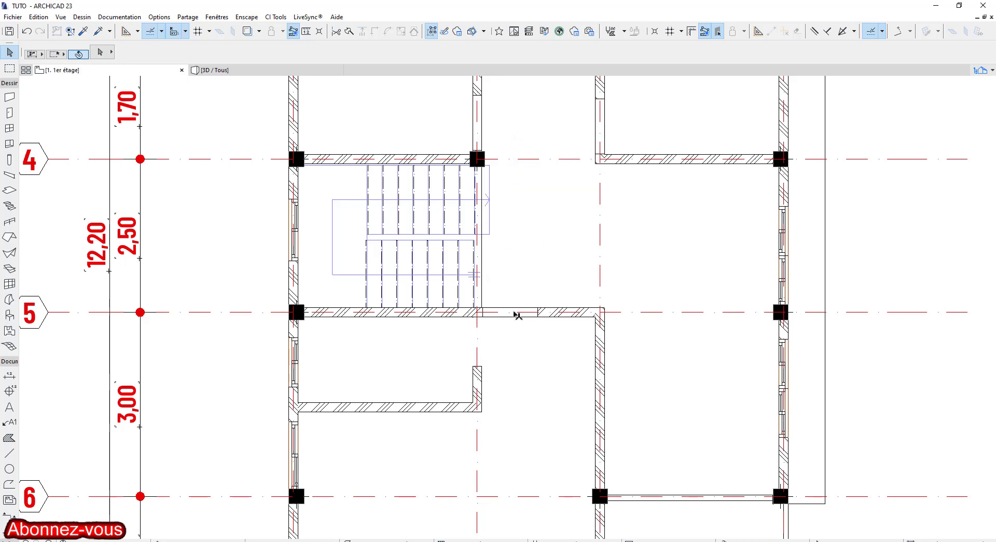
scroll(518, 315, up, 2)
scroll(475, 312, up, 3)
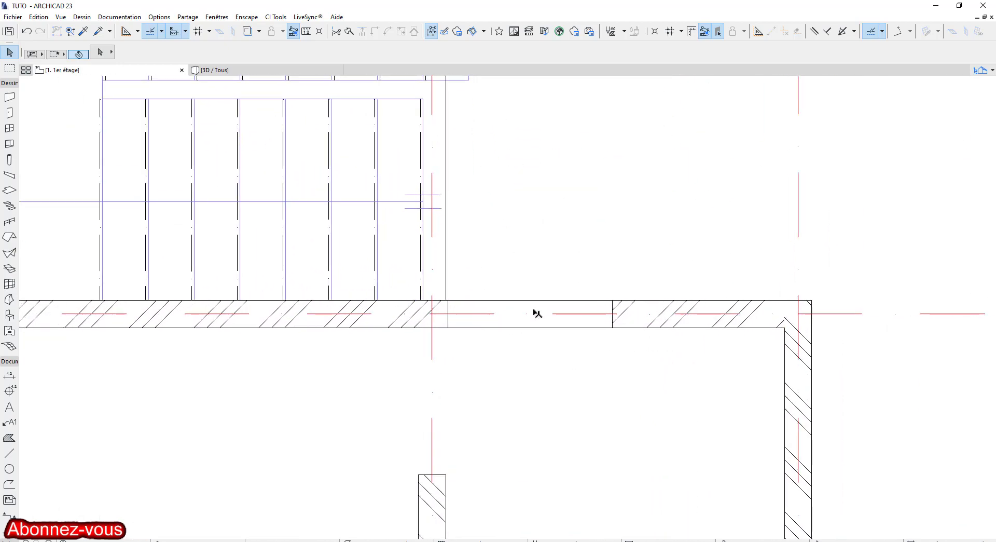
scroll(536, 311, down, 3)
middle_drag(537, 312, 518, 245)
scroll(584, 325, down, 4)
middle_drag(575, 310, 551, 227)
scroll(568, 203, up, 1)
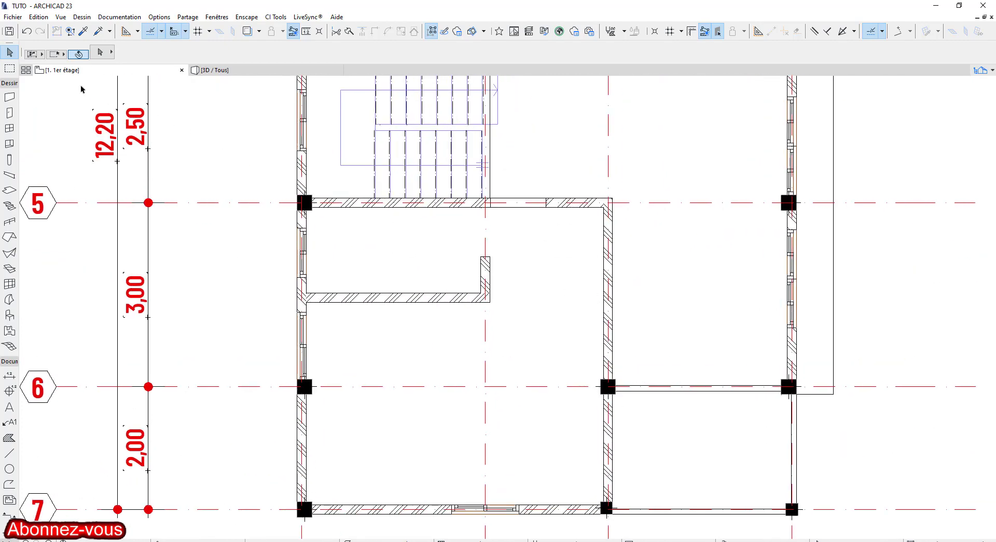
scroll(583, 207, up, 3)
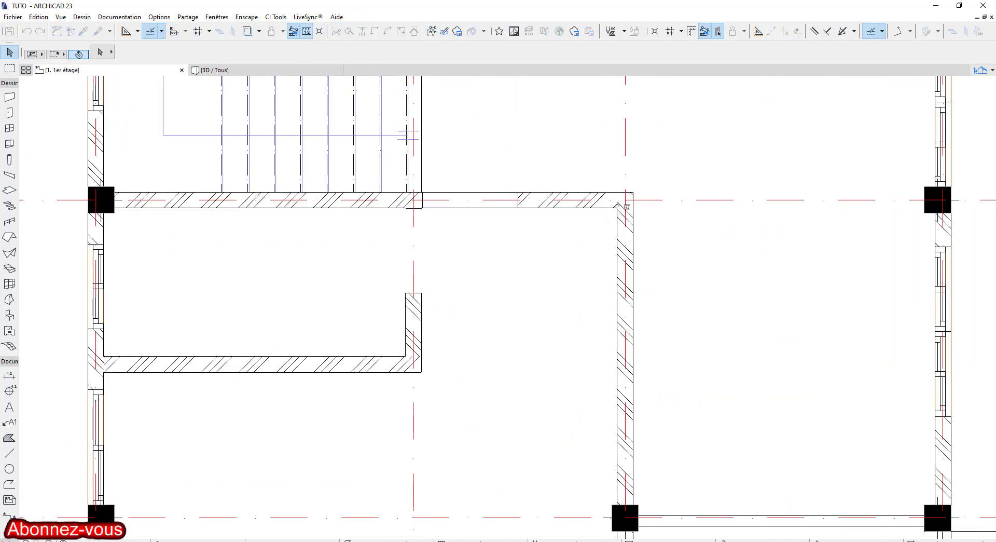
key(m)
click(617, 207)
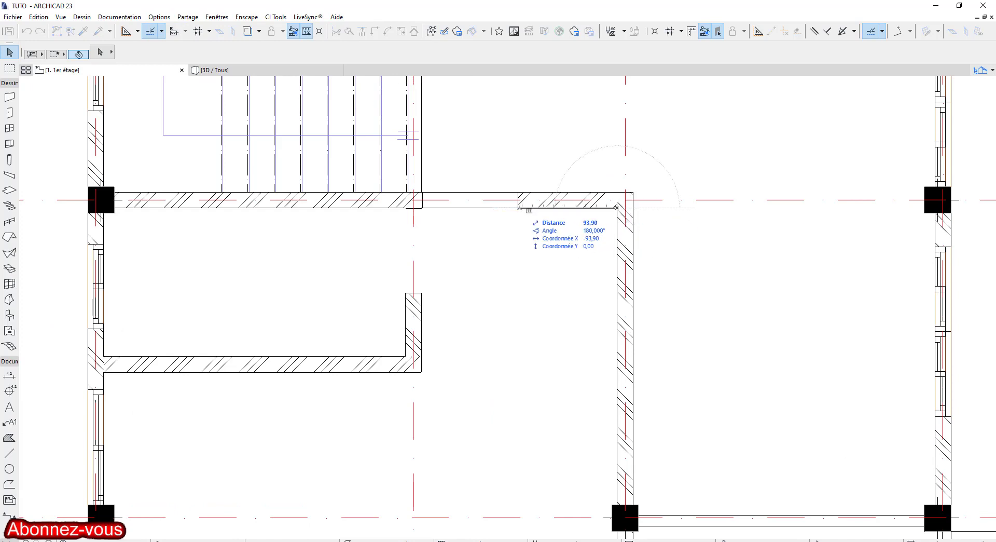
key(Escape)
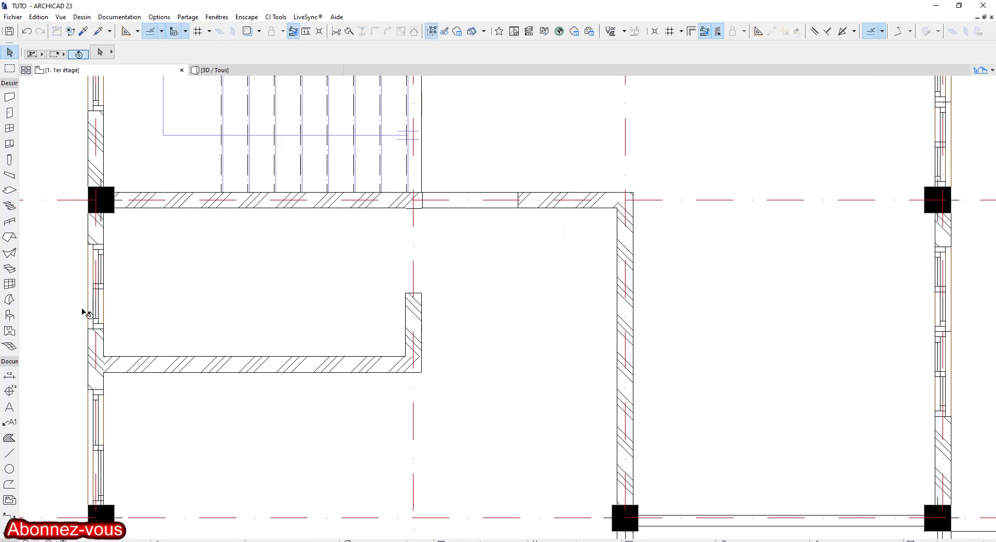
- Draw a horizontal line of length 80 from the inner face of the right wall into the room below axis 5
click(9, 452)
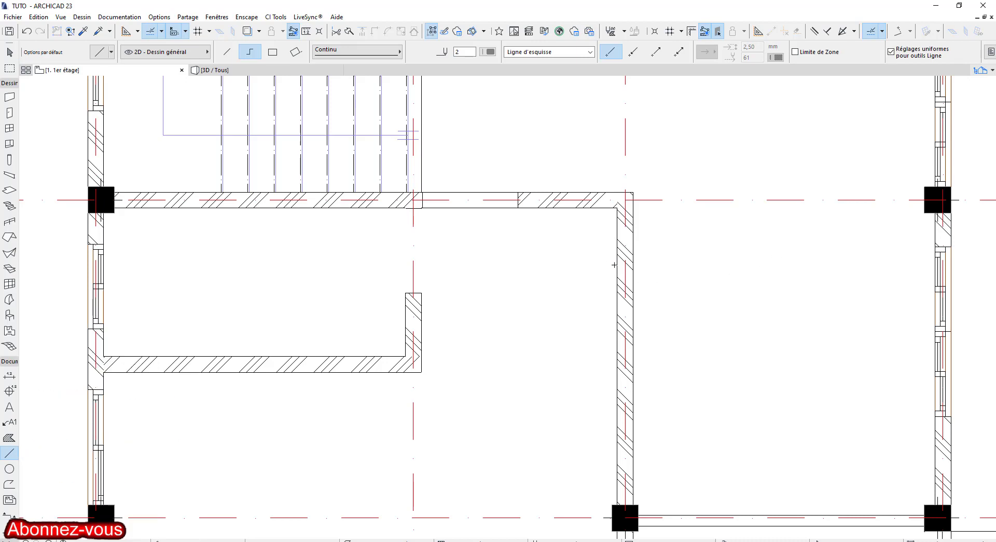
click(616, 266)
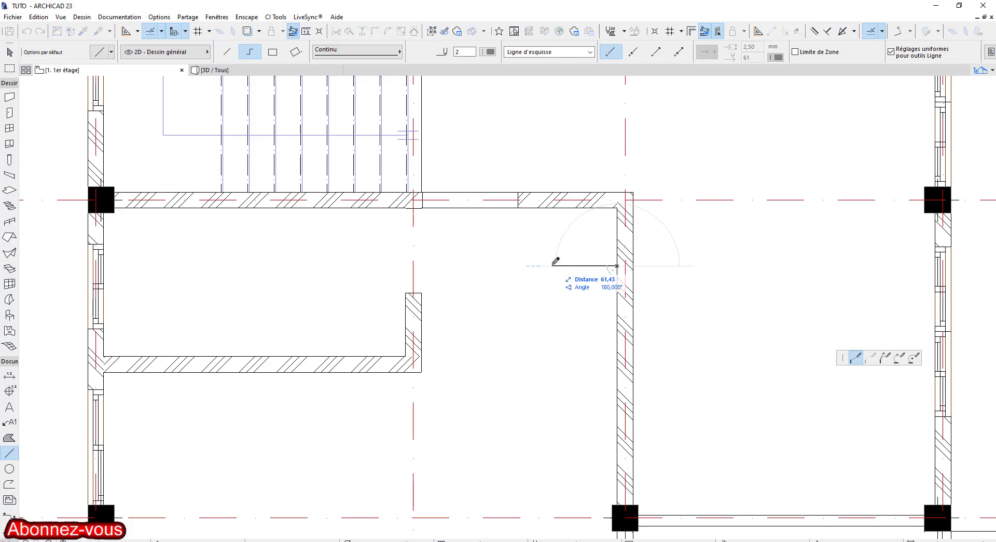
text(80)
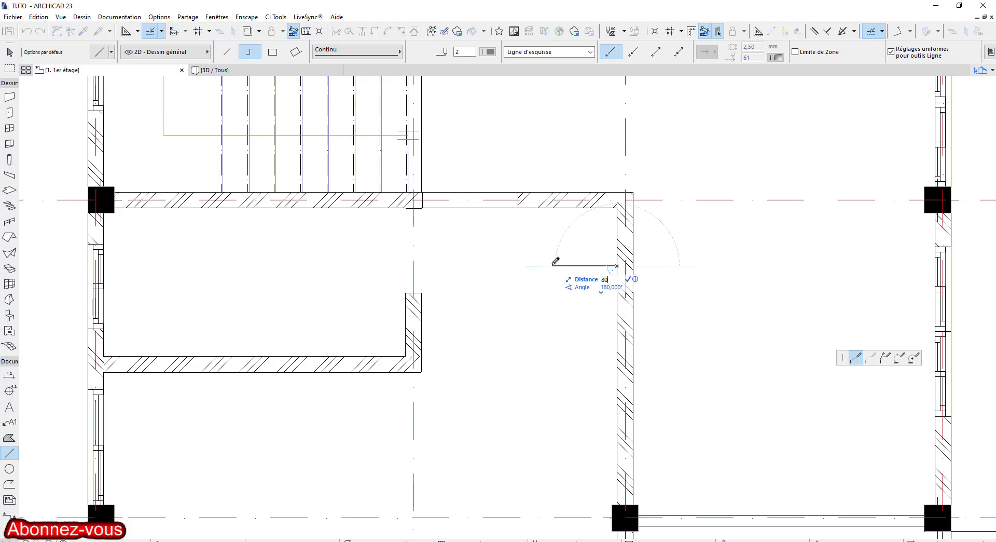
key(Return)
right_click(533, 264)
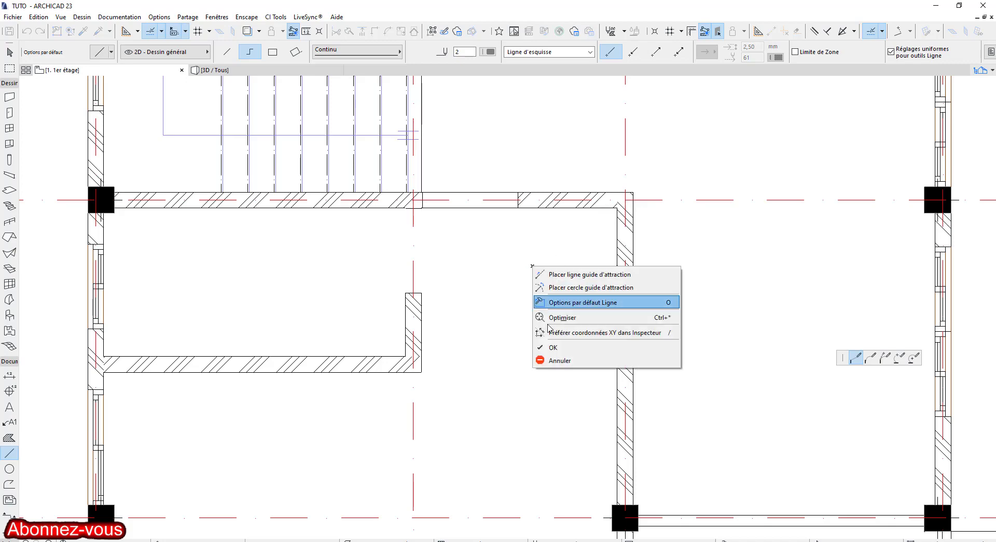
click(558, 351)
middle_drag(524, 246, 527, 163)
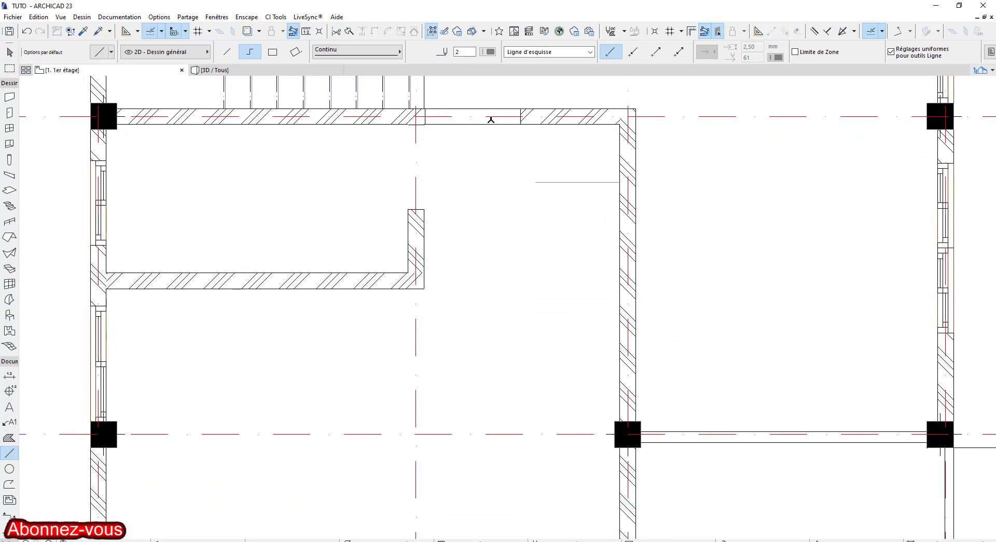
key(Escape)
scroll(523, 112, up, 3)
click(514, 123)
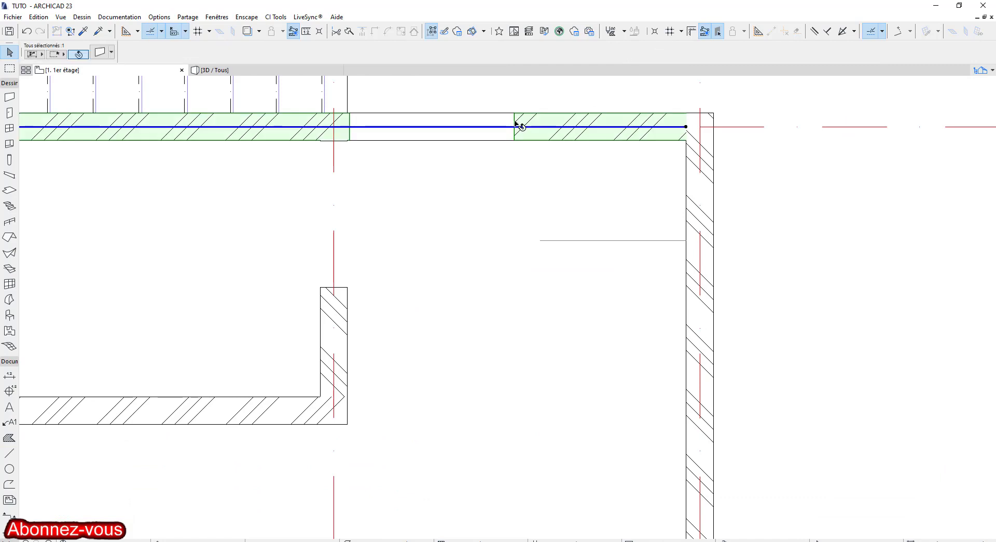
key(Escape)
click(351, 117)
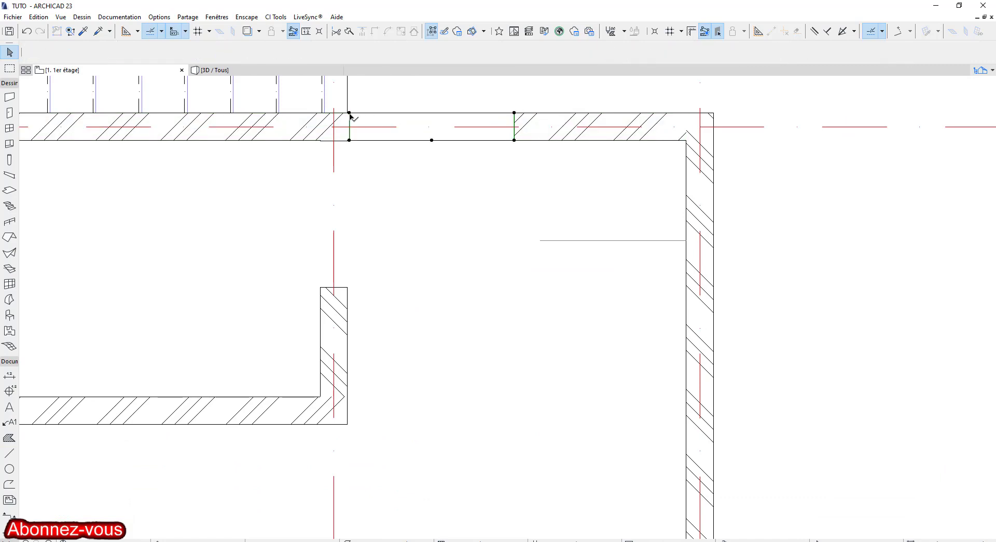
scroll(352, 117, up, 3)
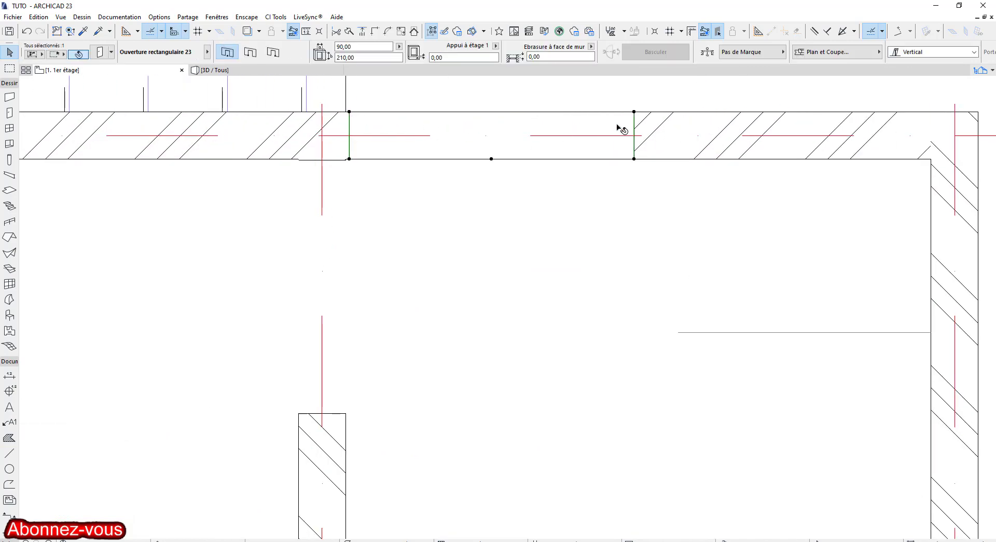
key(Escape)
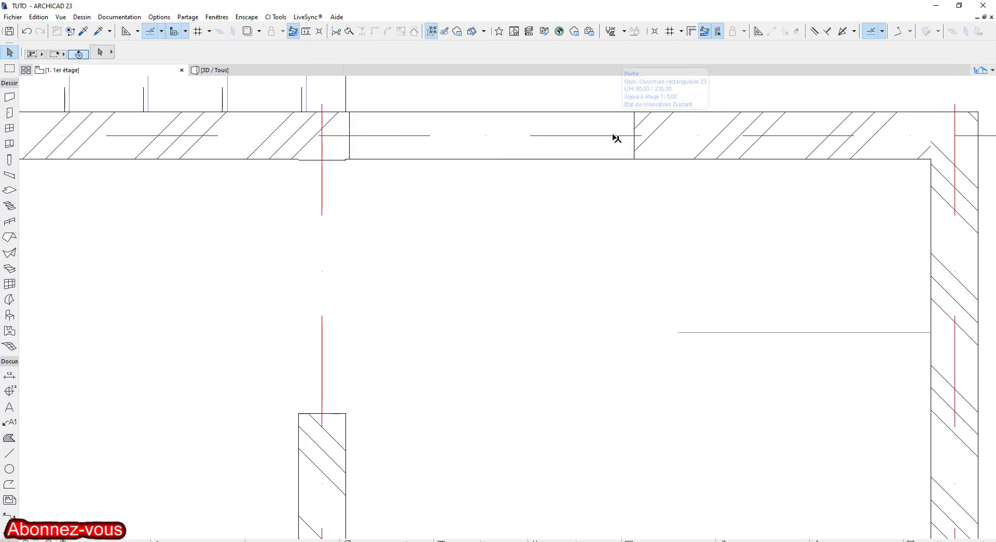
middle_drag(559, 112, 565, 160)
click(537, 127)
scroll(571, 107, down, 1)
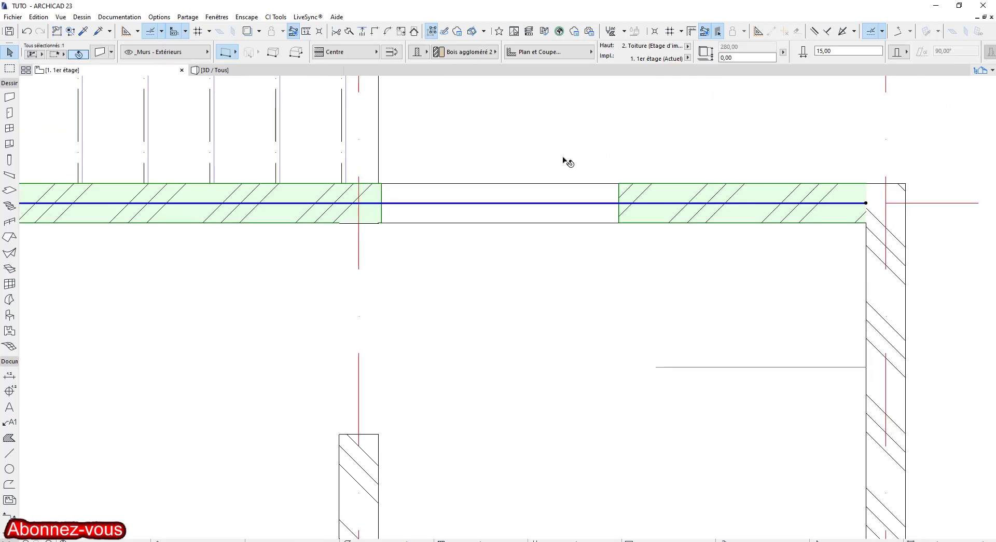
key(Escape)
- Add two nodes on the upper edge of the slab below axis 5, one at each jamb corner of the opening
click(543, 247)
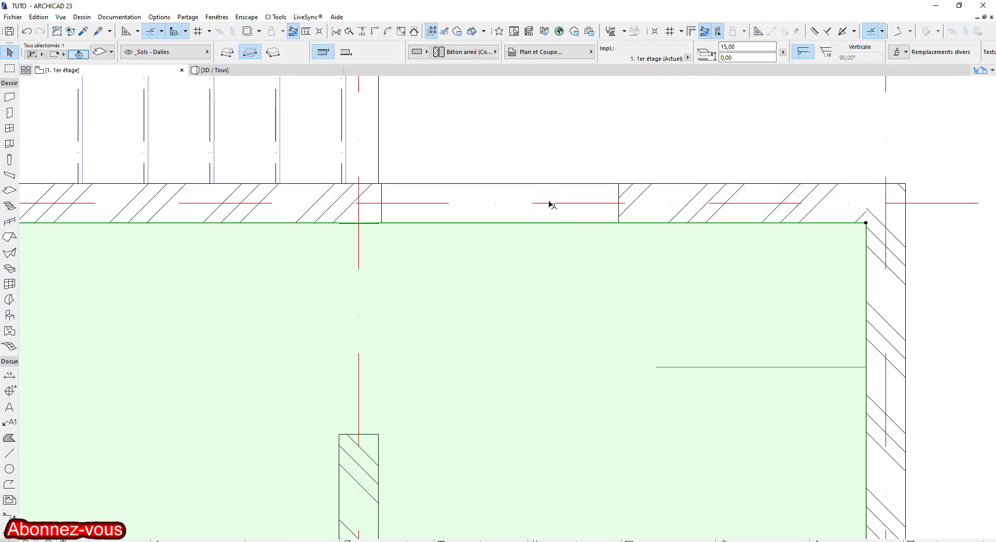
click(538, 223)
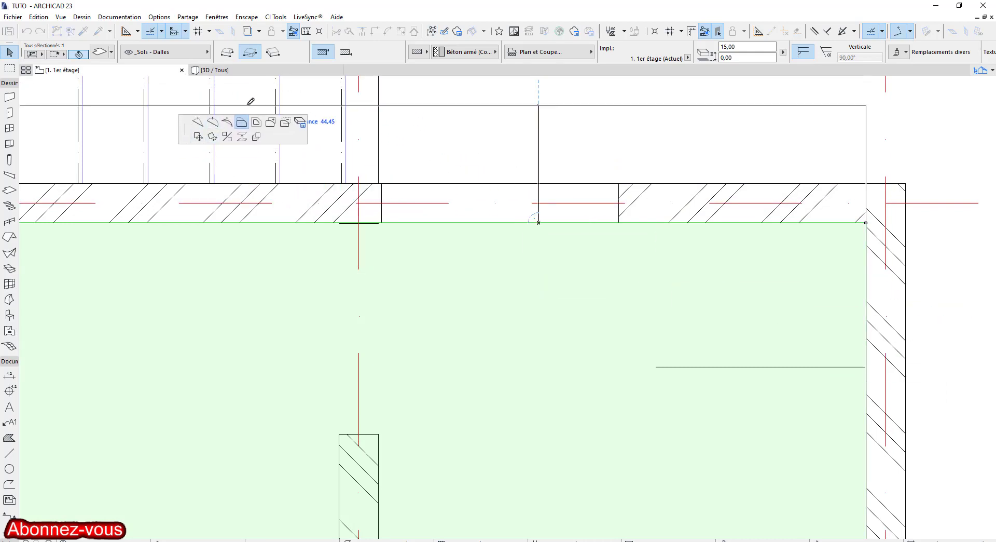
click(198, 124)
click(619, 222)
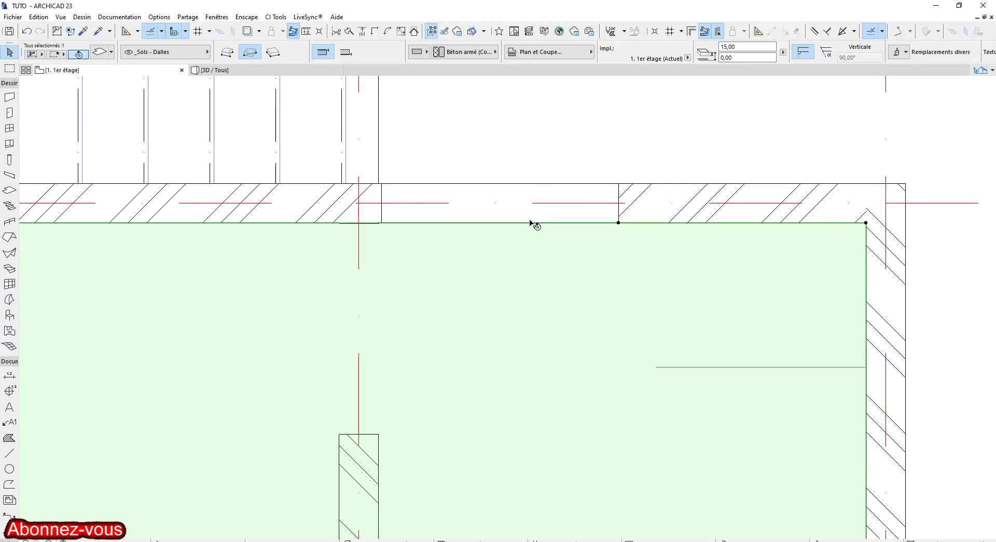
click(445, 222)
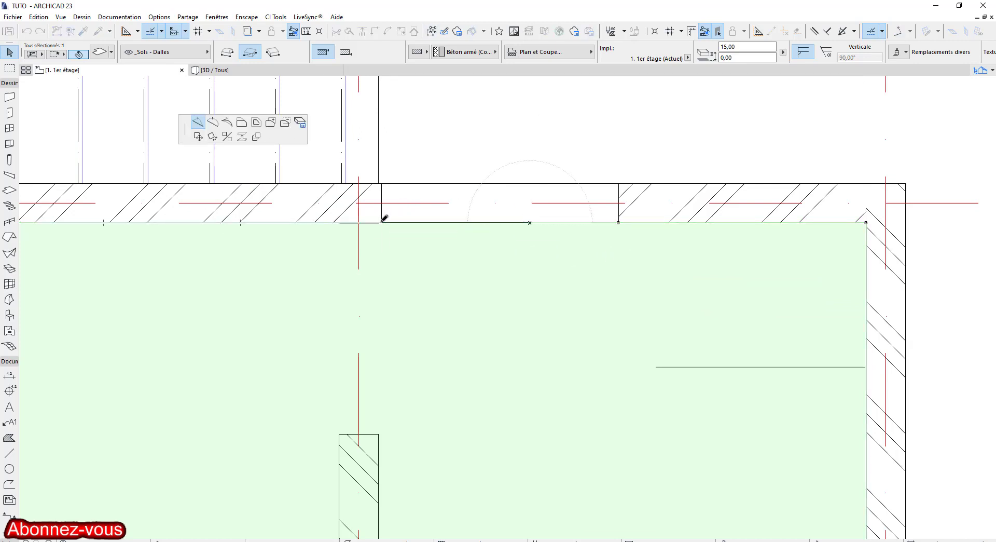
click(381, 223)
- Offset the slab edge between the two new nodes through the opening to the stair-side face of the axis 5 wall
scroll(497, 296, down, 4)
middle_drag(570, 345, 534, 215)
scroll(534, 216, down, 3)
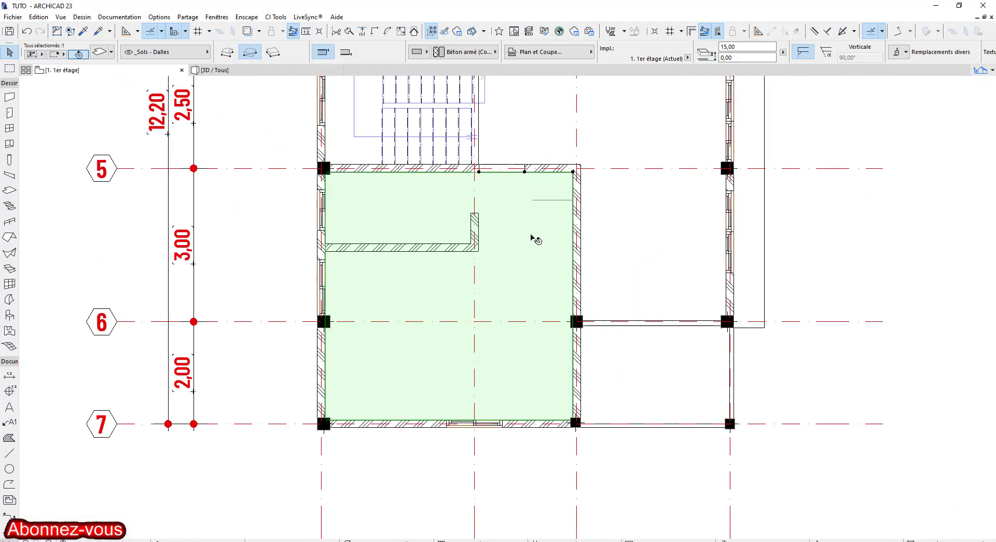
middle_drag(523, 294, 524, 389)
scroll(506, 272, up, 5)
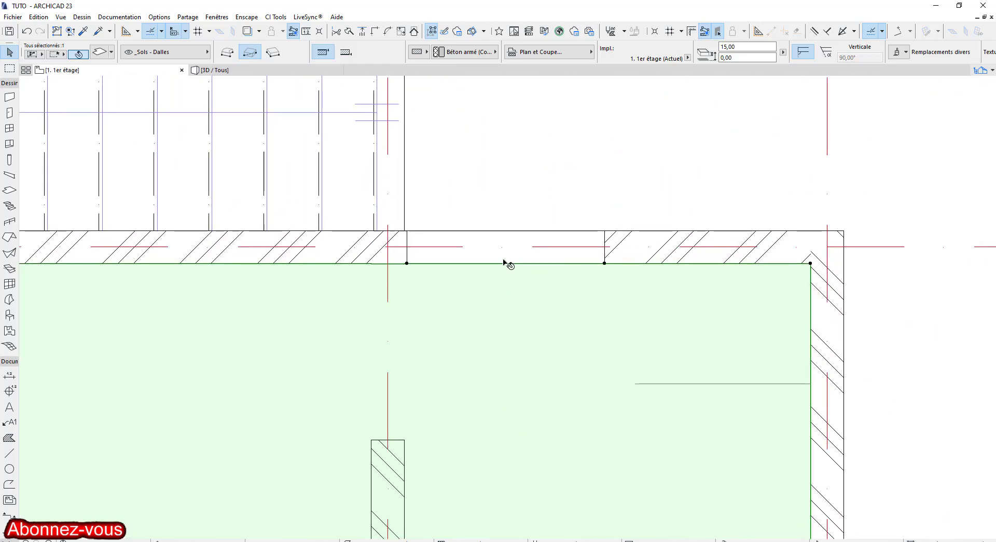
click(499, 263)
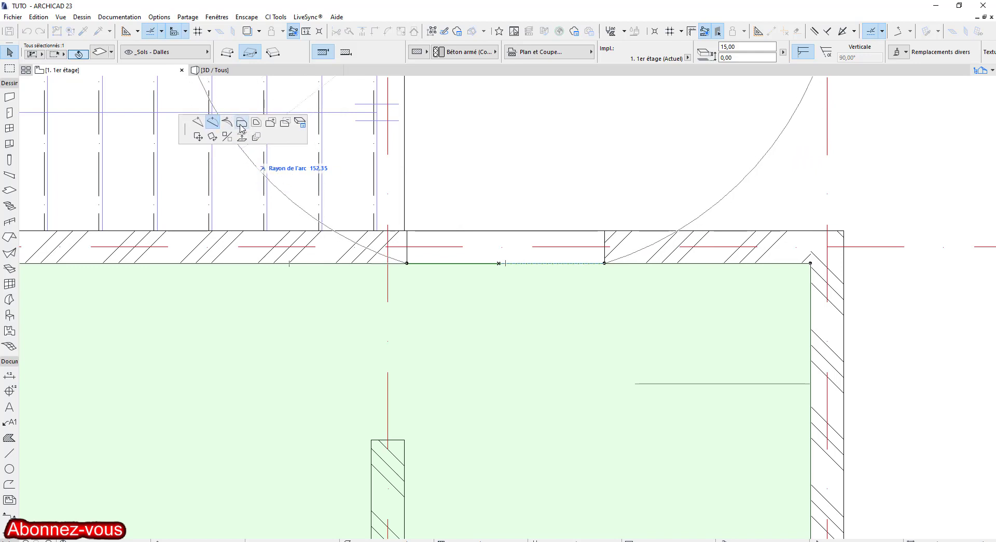
click(242, 128)
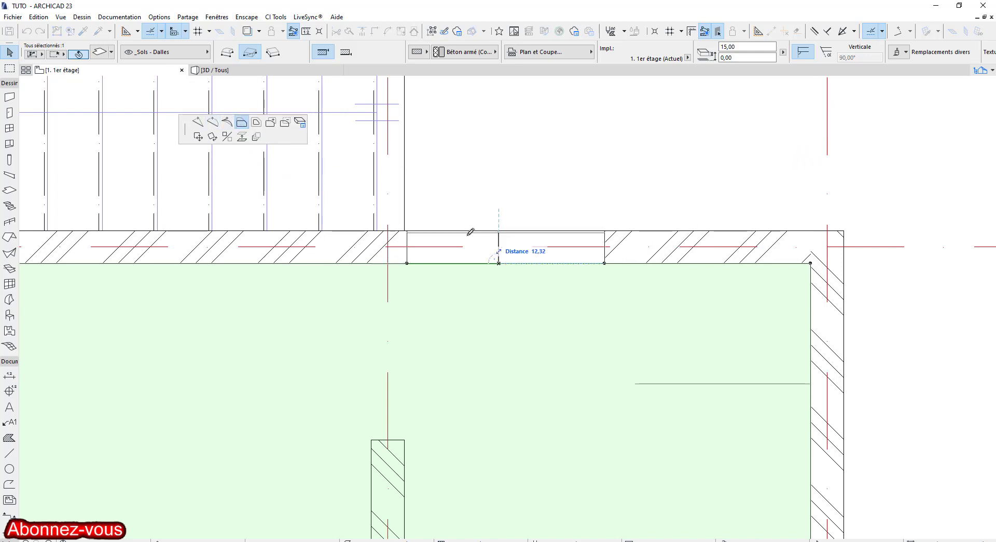
click(407, 230)
scroll(604, 267, down, 3)
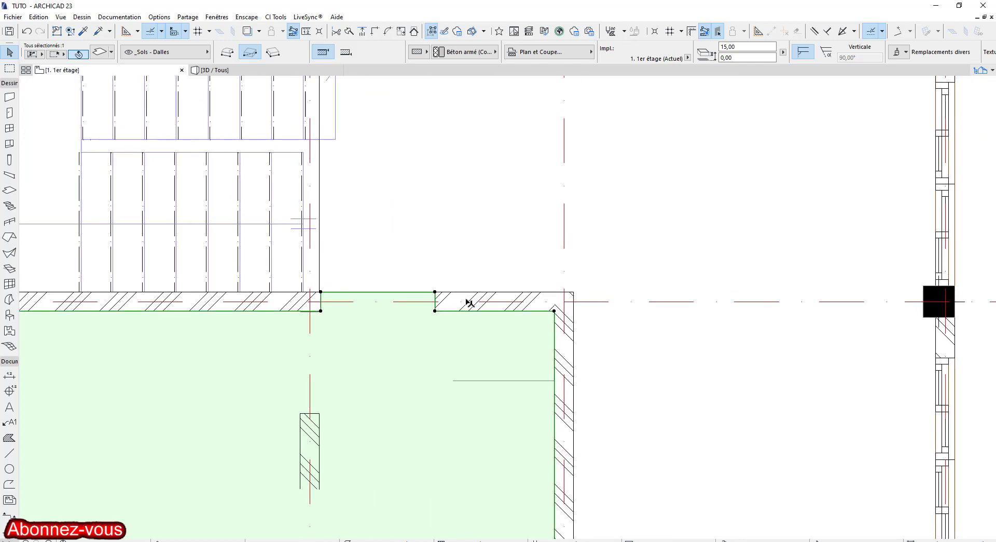
key(Escape)
- Add a node on the left edge of the right-hand room's slab above axis 4, at the upper jamb of its opening
scroll(528, 277, down, 2)
middle_drag(529, 276, 461, 426)
scroll(506, 238, up, 2)
click(507, 260)
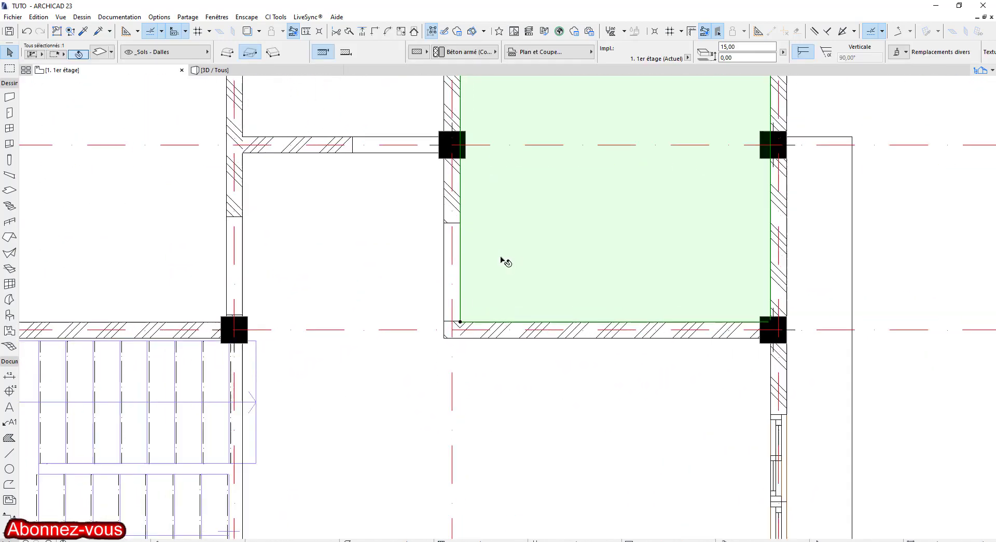
scroll(467, 228, up, 5)
click(407, 202)
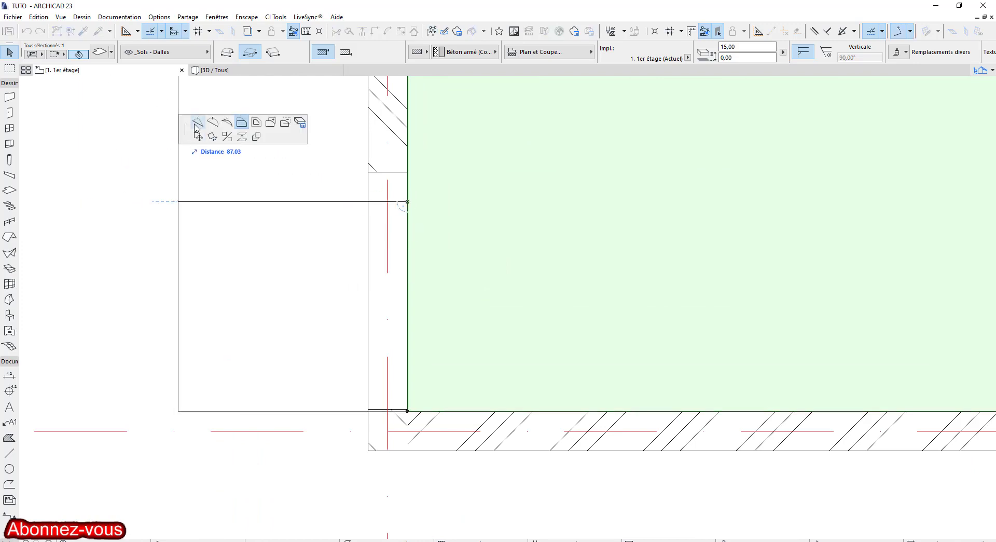
click(197, 123)
click(409, 171)
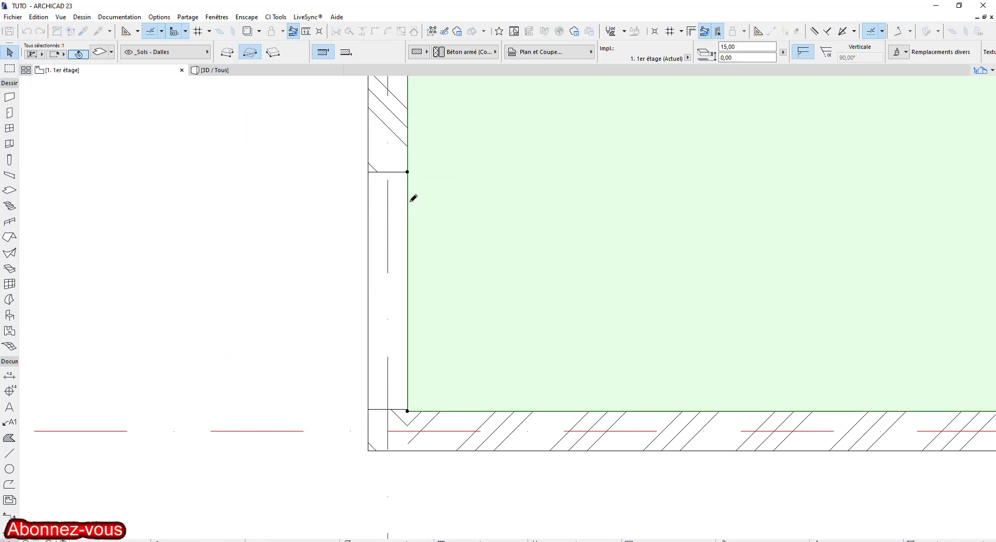
- Offset the slab edge below the new node through the opening to the outer face of the room's left wall
click(408, 242)
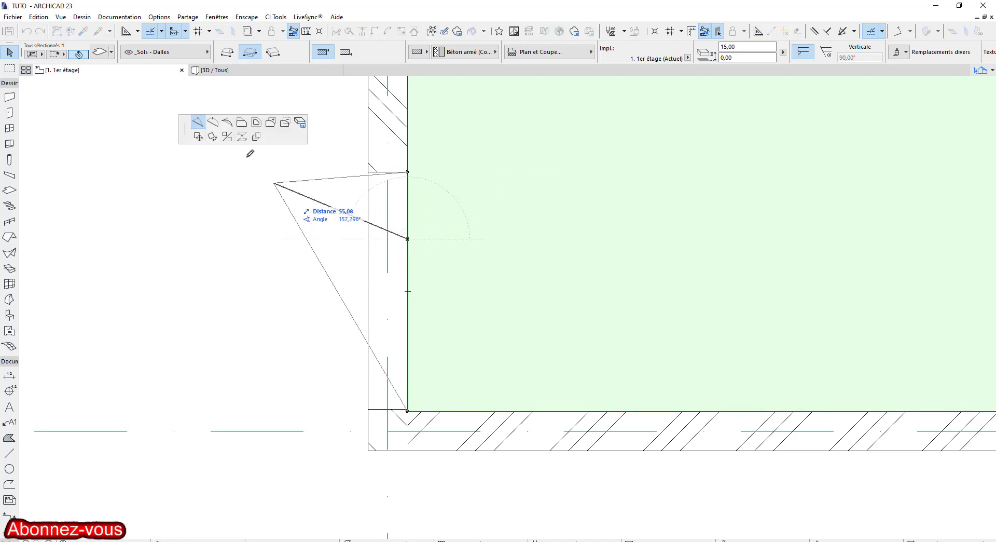
click(241, 123)
click(369, 169)
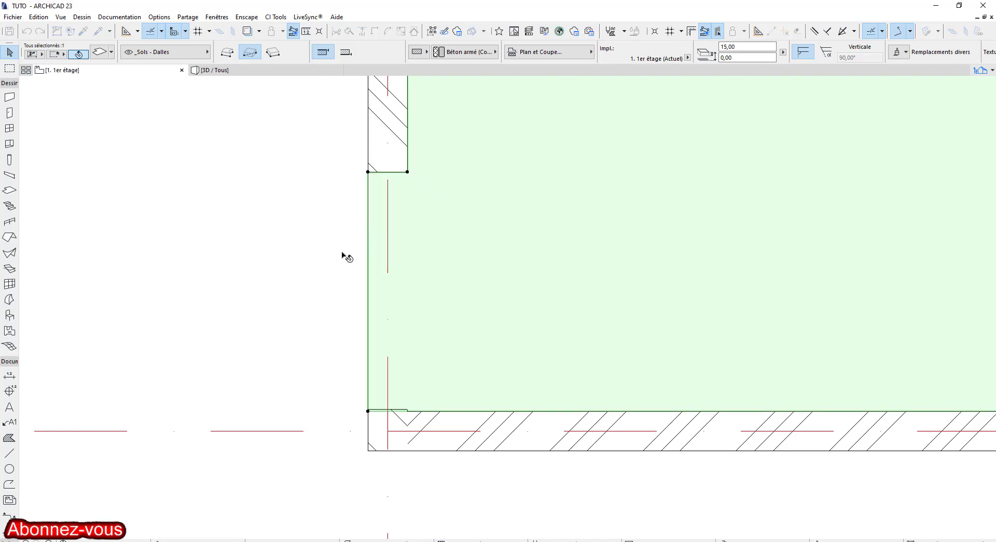
- Add a node on the right edge of the left-hand room's slab above axis 4, at the upper jamb of its opening
scroll(344, 255, down, 3)
click(331, 289)
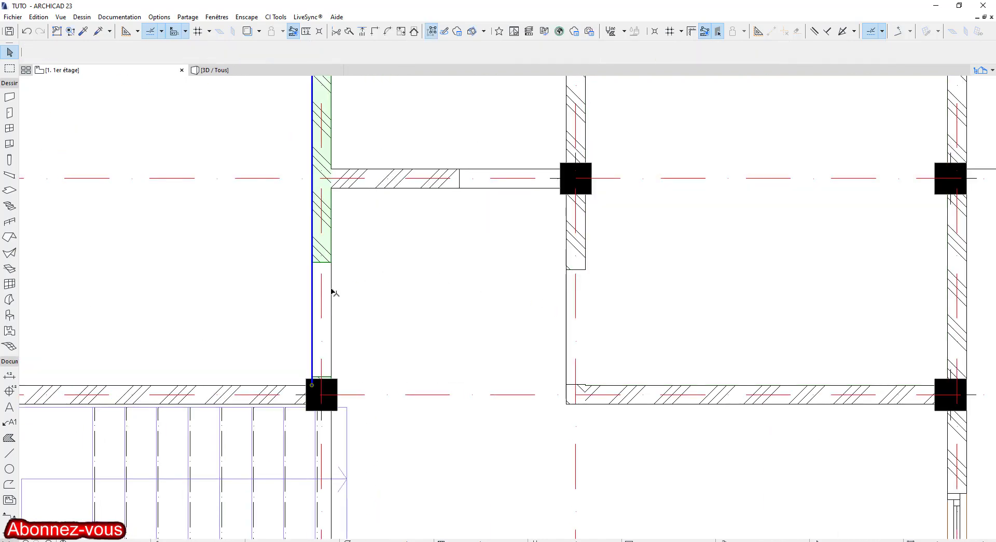
click(298, 295)
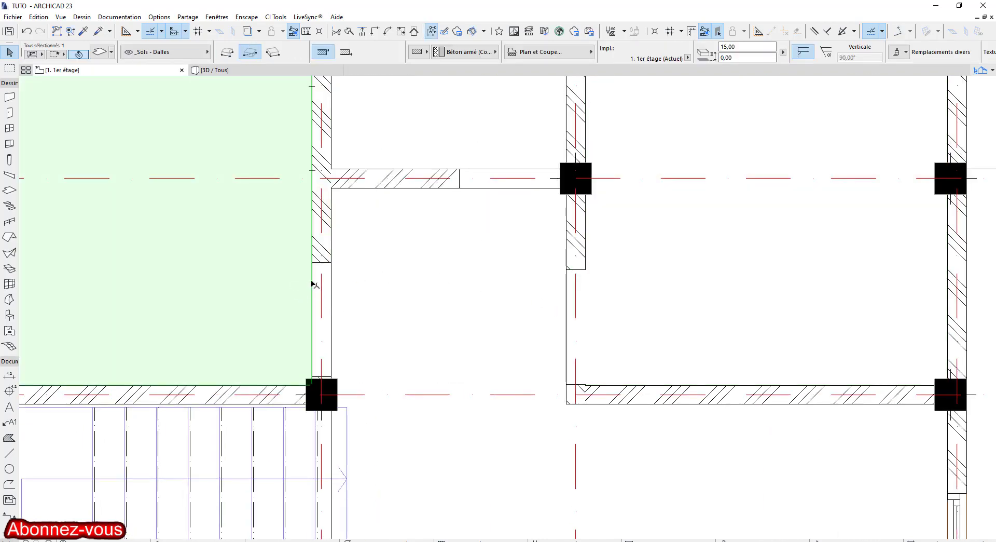
click(312, 281)
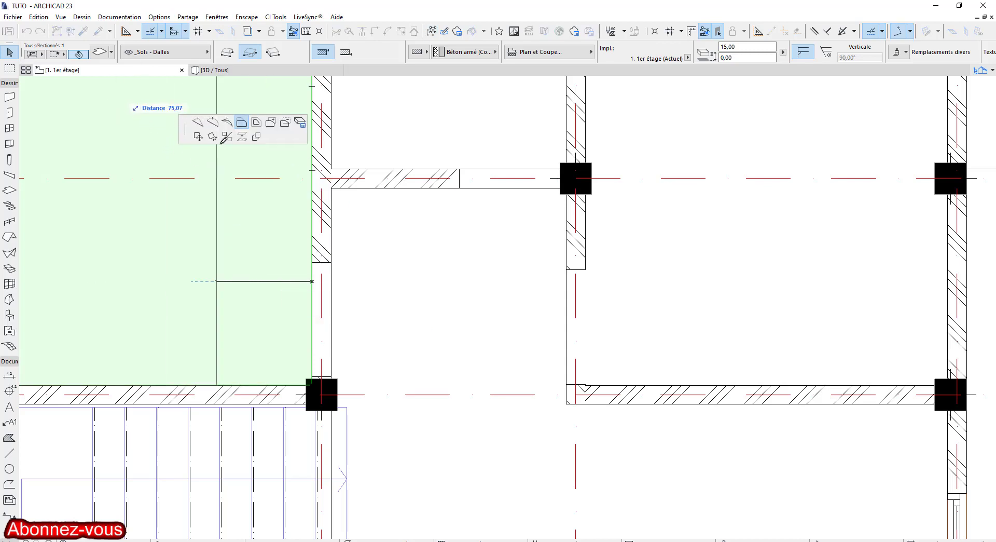
click(197, 122)
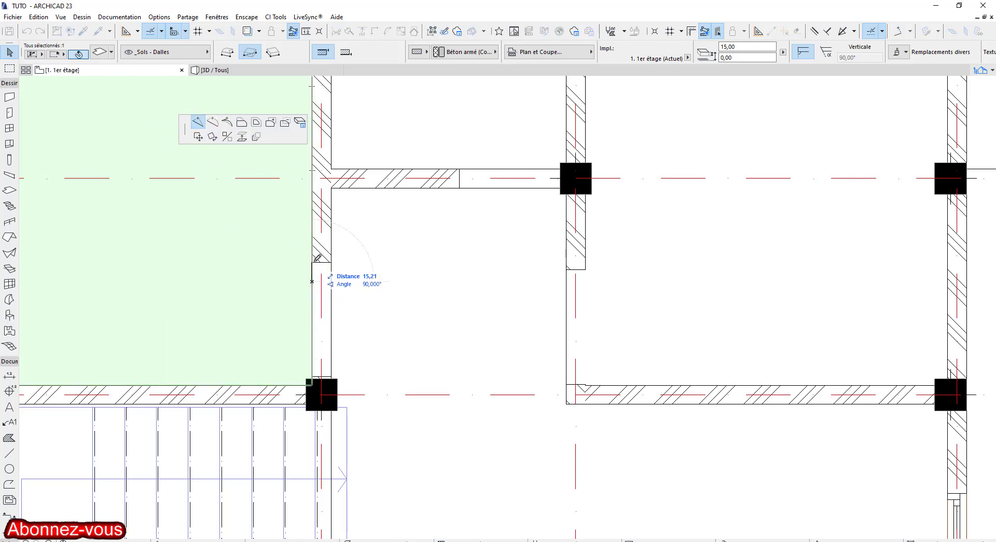
click(312, 262)
- Add a node on the lower edge of the middle room's slab, at the left jamb of its opening
click(506, 168)
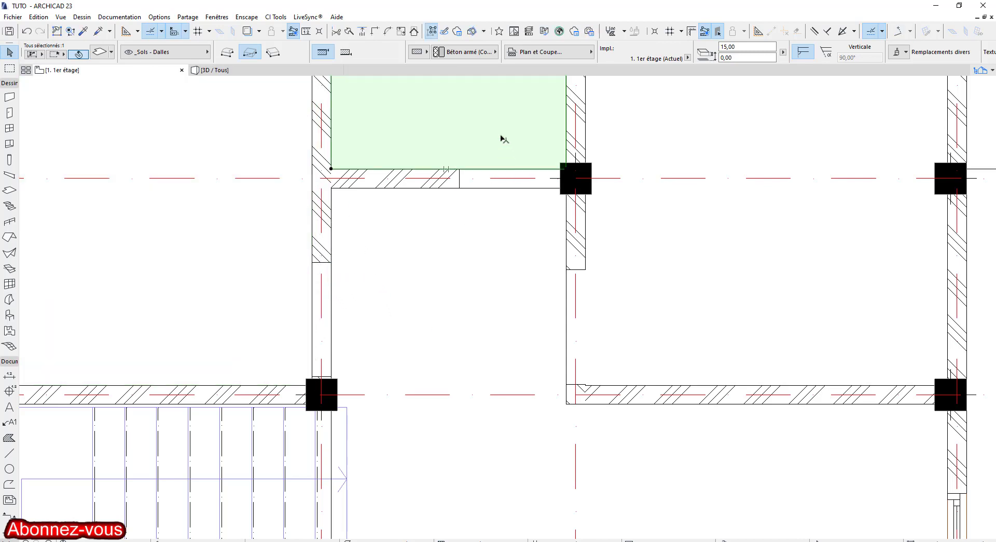
click(511, 169)
click(459, 168)
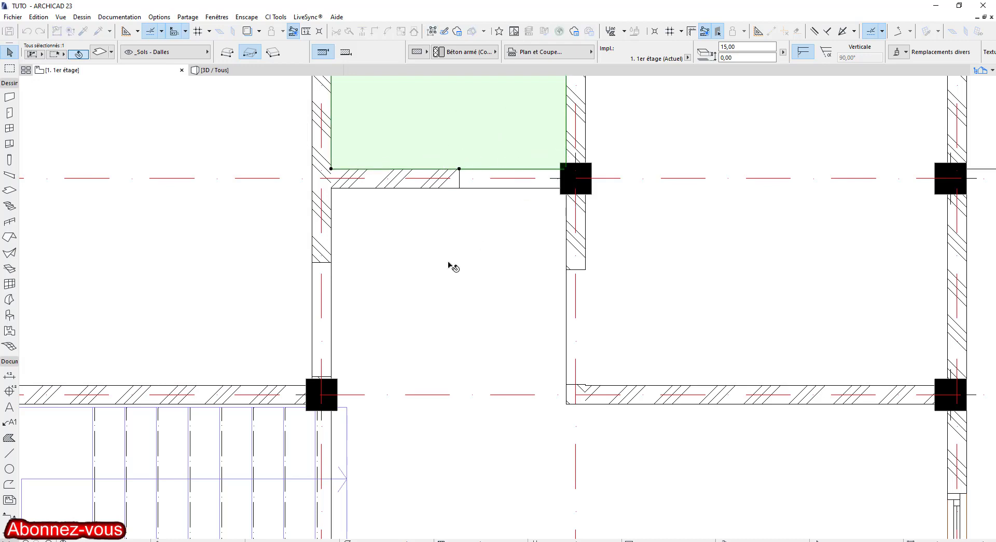
- Try to offset the middle room's slab edge beside the new node across the opening to the wall's lower face
click(530, 168)
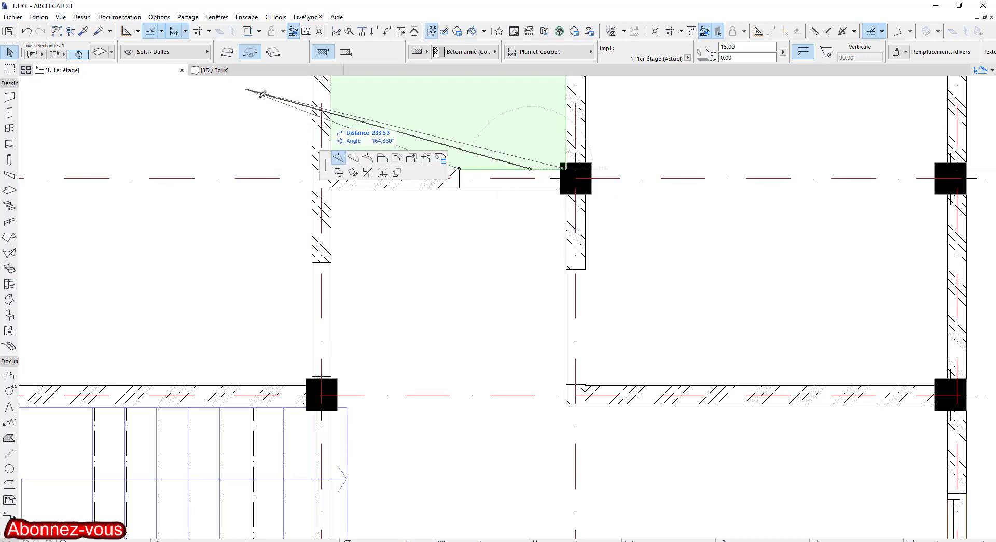
click(241, 122)
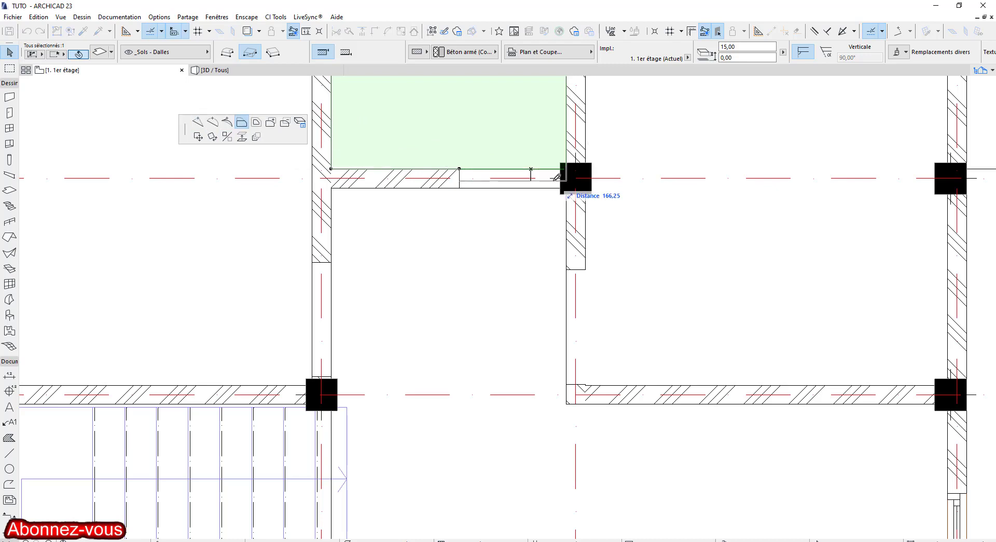
click(463, 184)
- Undo the last slab edge offset at the middle room's opening
click(309, 322)
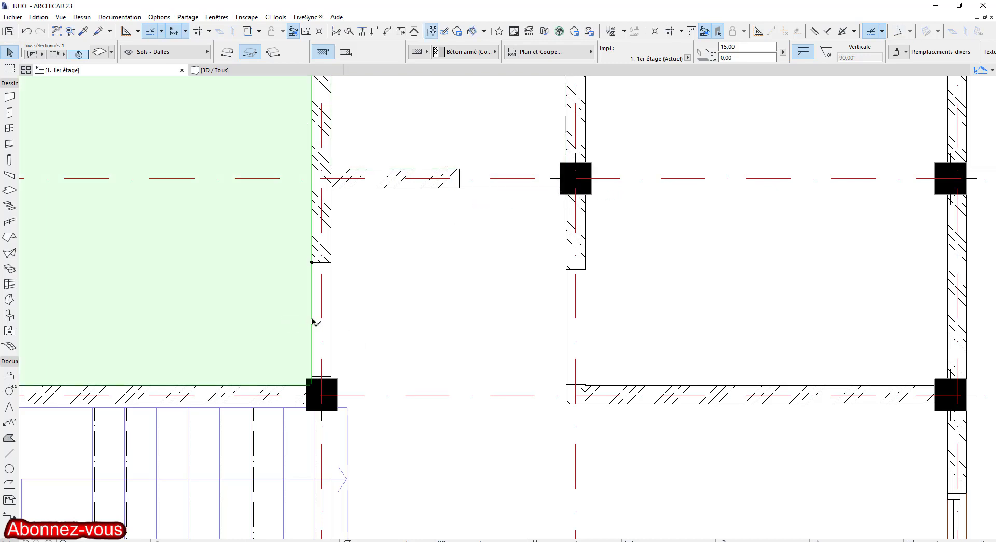
click(315, 314)
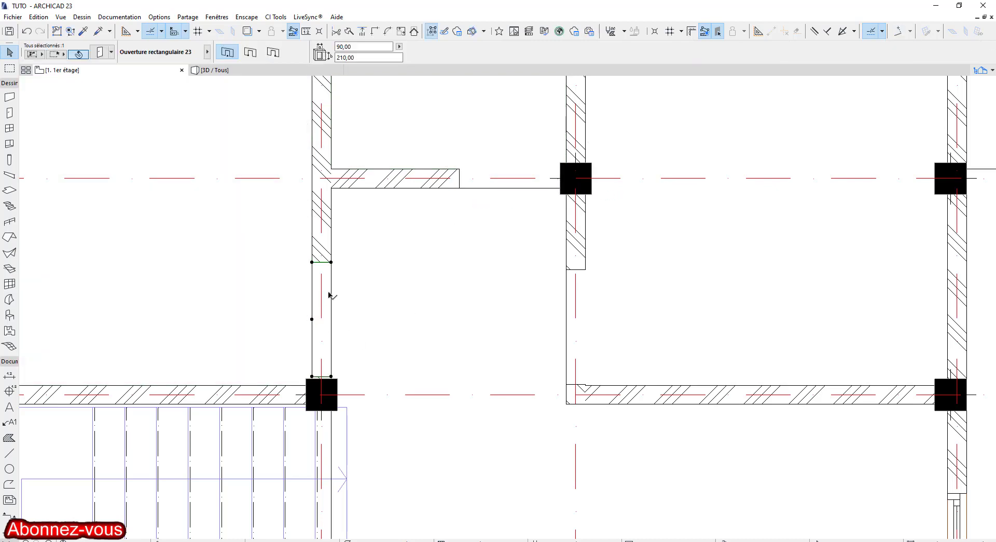
click(27, 32)
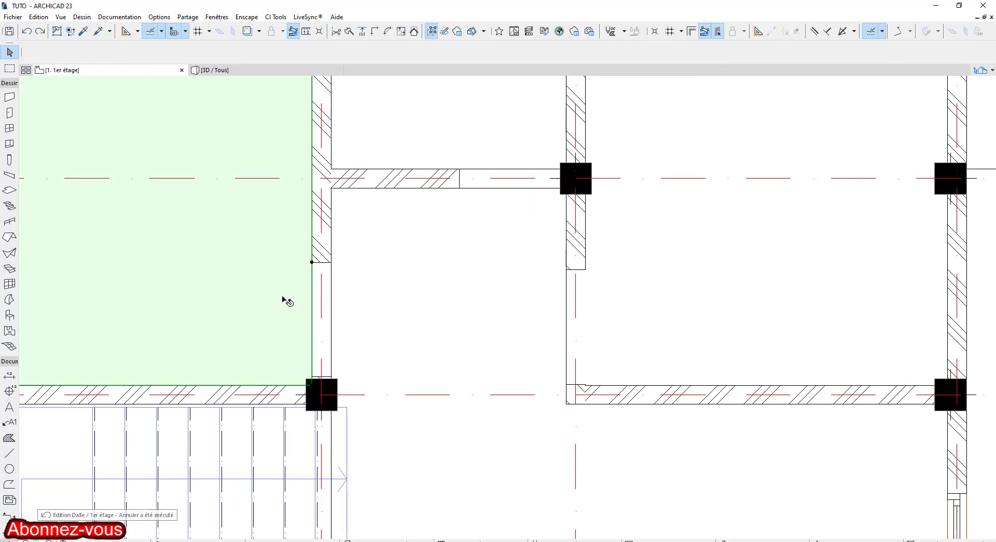
- Restore the middle room's slab extension and offset the left-hand room's slab edge across its opening to the wall's right face
key(ctrl+z)
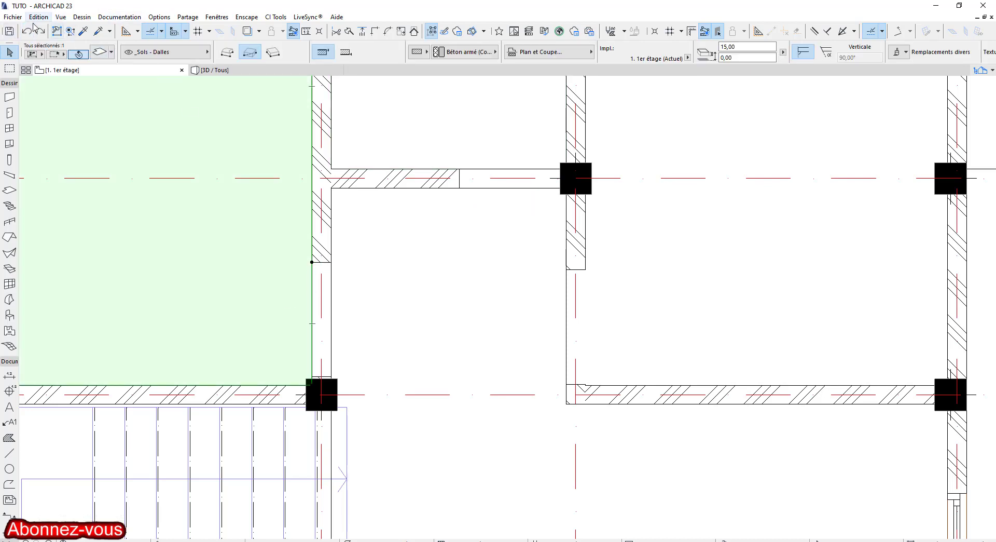
click(42, 32)
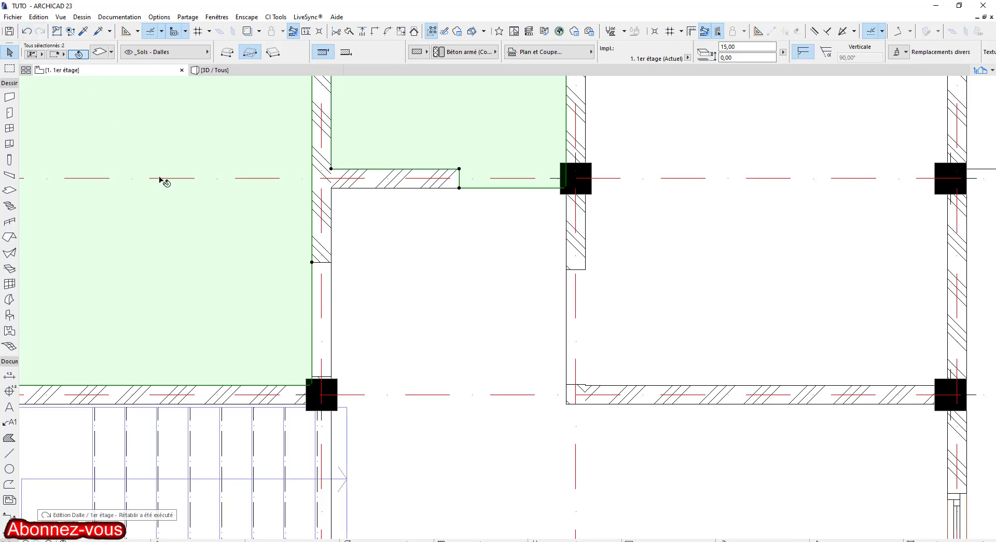
click(312, 285)
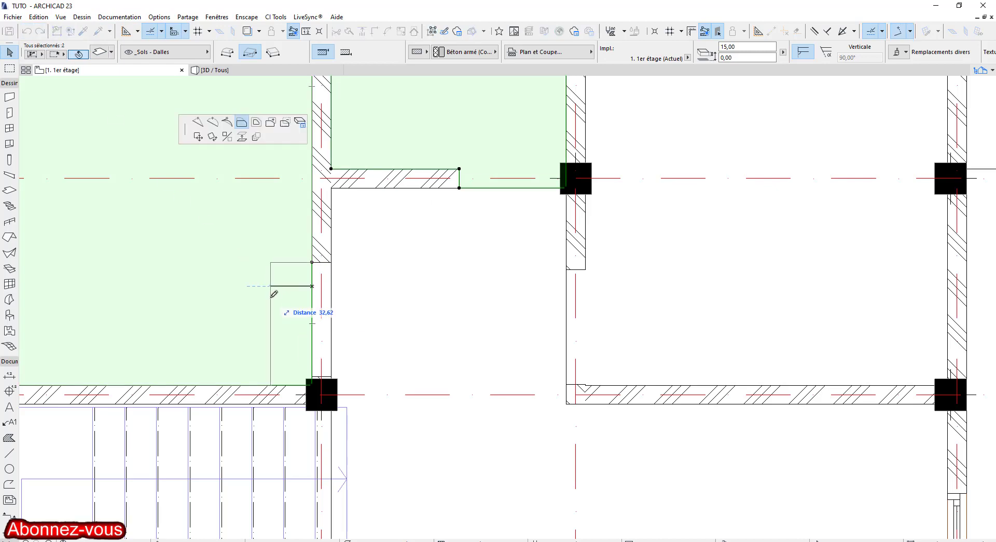
key(Escape)
key(Escape)
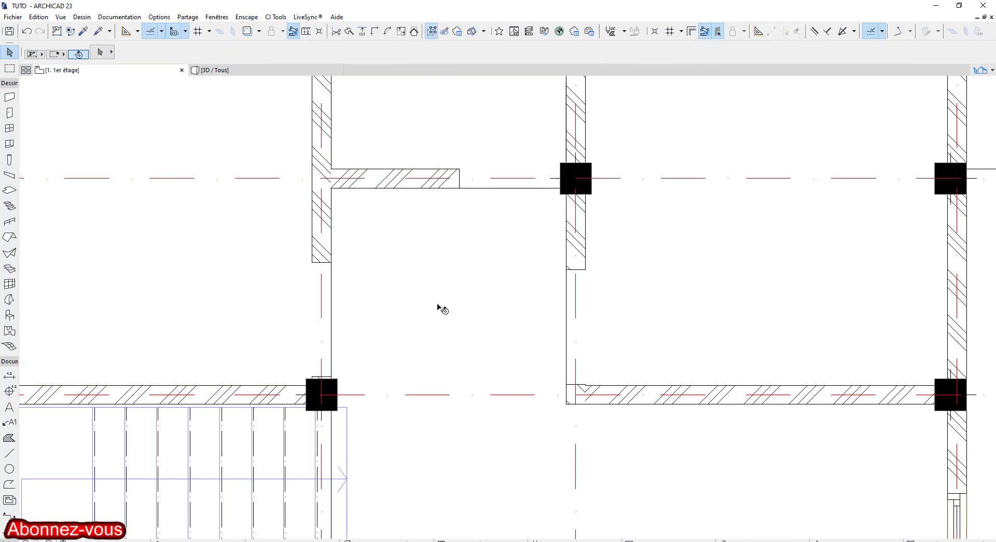
- Offset the lower edge of the right-hand slab at axis 6 down to the lower line between the two columns
scroll(442, 309, down, 8)
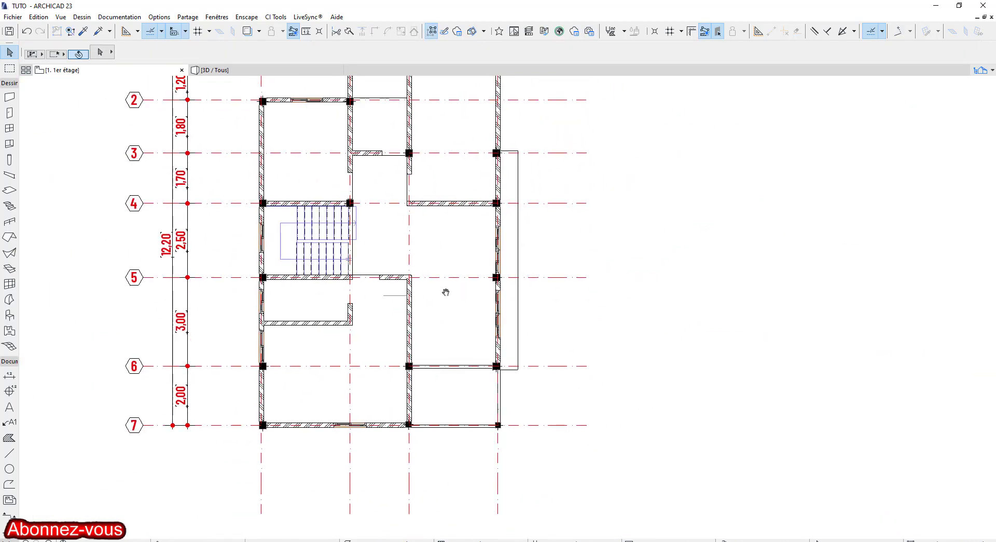
scroll(447, 311, up, 6)
click(447, 229)
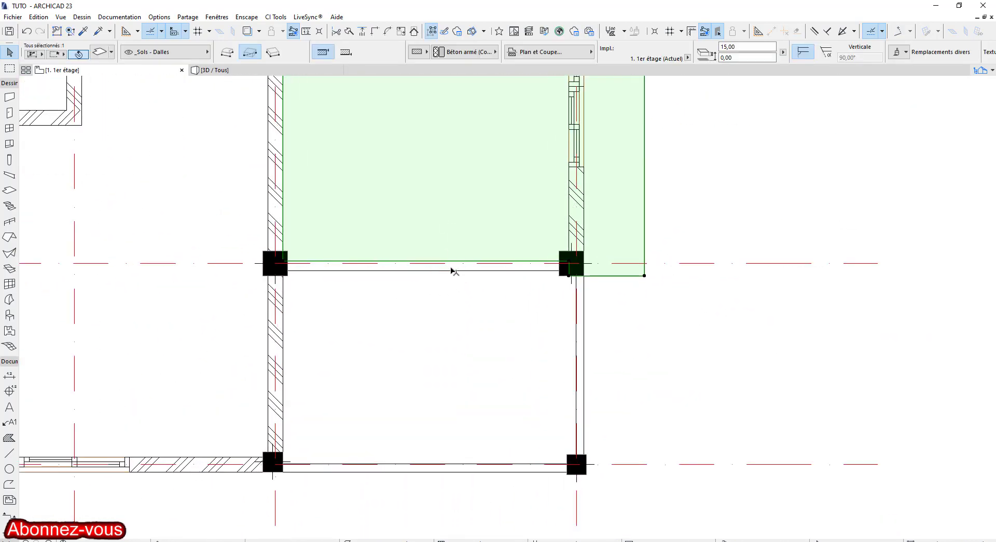
scroll(451, 269, up, 2)
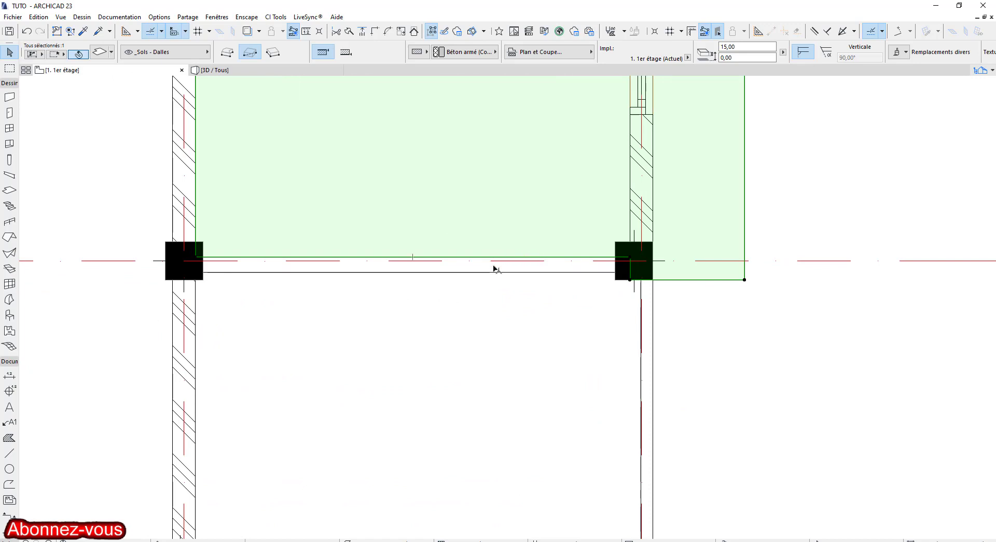
click(494, 257)
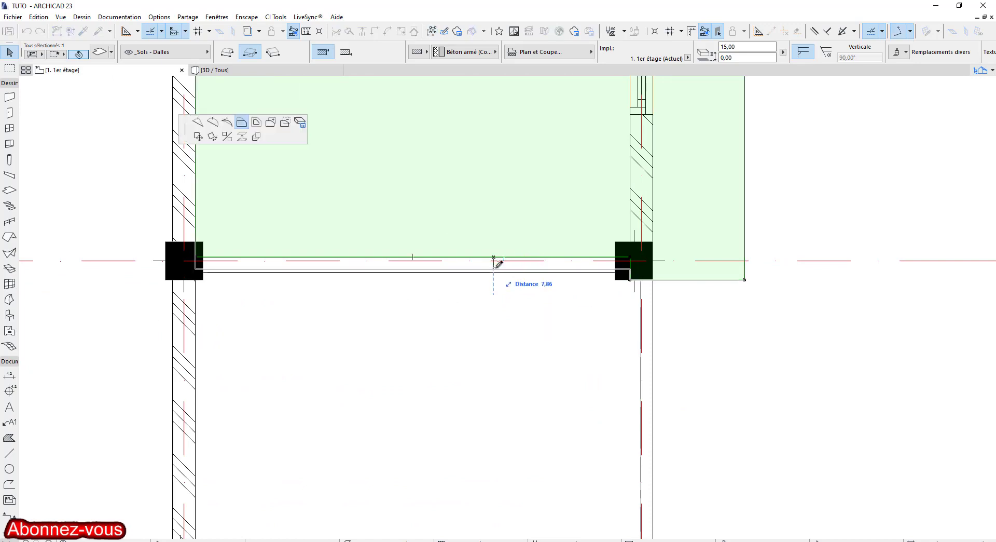
click(621, 269)
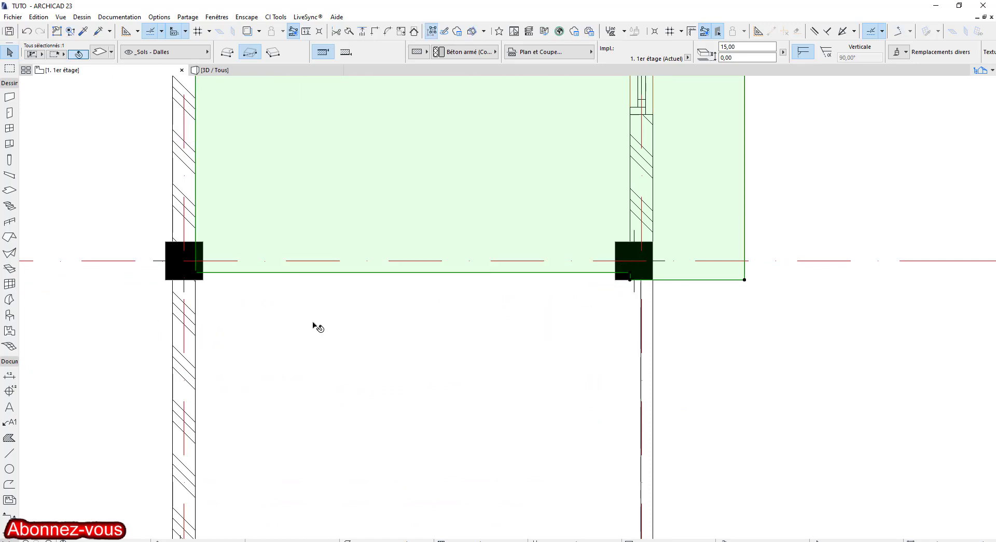
click(315, 326)
- Move the sliding window on axis 7 so its right end aligns with the left end of the short wall on axis 5
scroll(317, 326, down, 5)
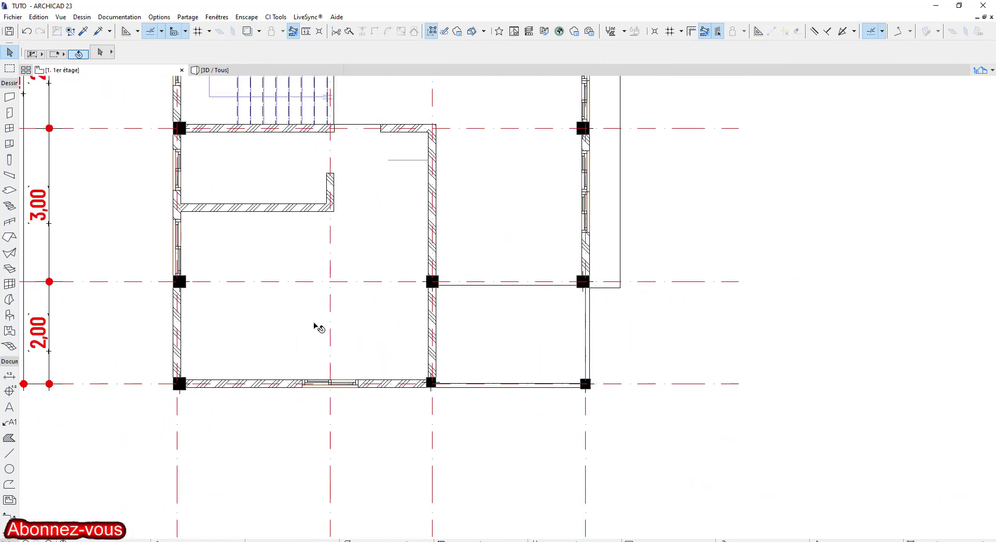
middle_drag(315, 325, 328, 390)
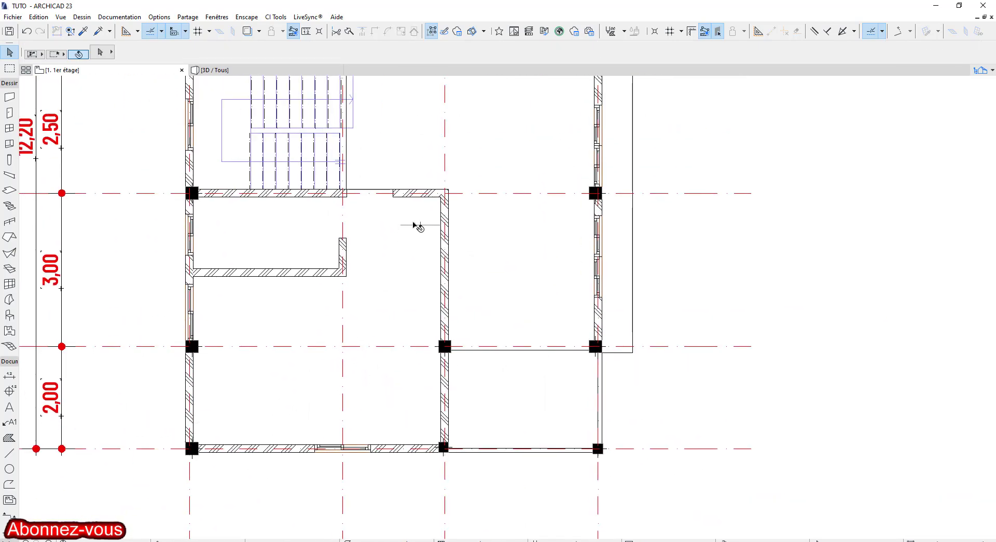
scroll(353, 407, up, 3)
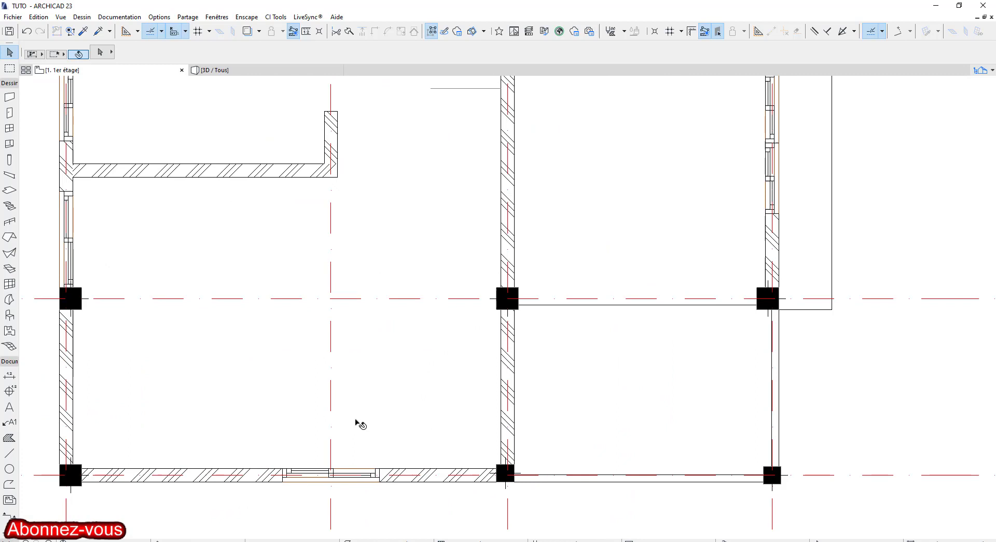
scroll(370, 468, up, 2)
click(369, 475)
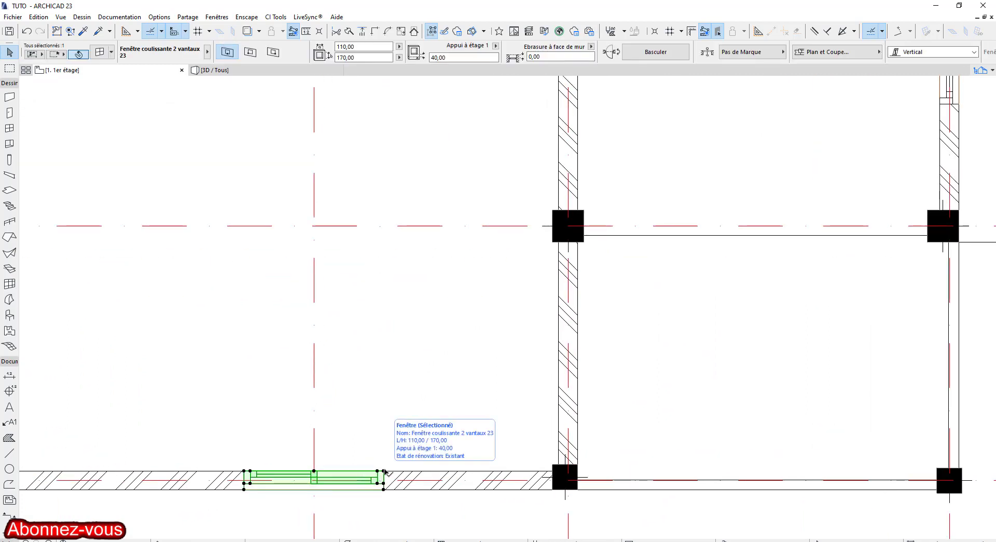
click(384, 471)
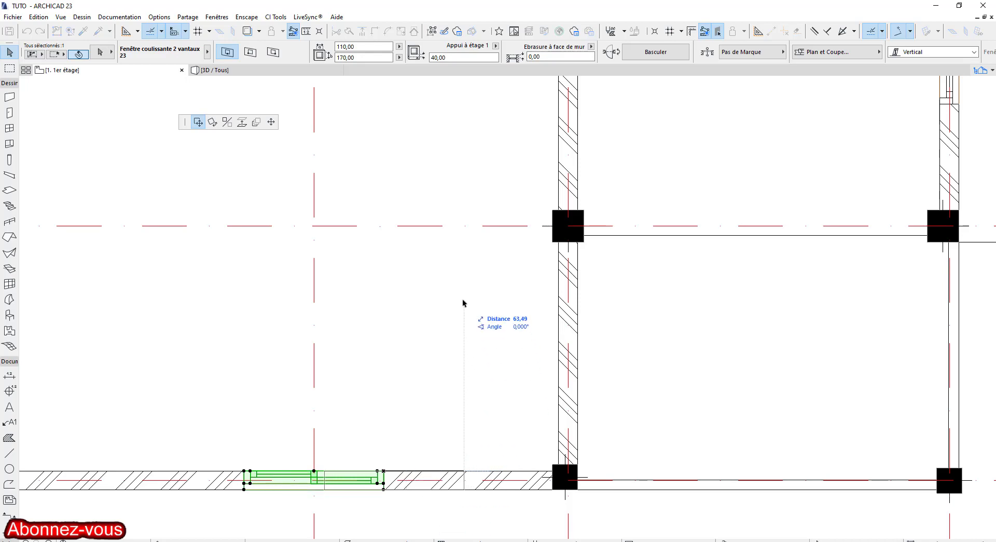
scroll(464, 296, down, 4)
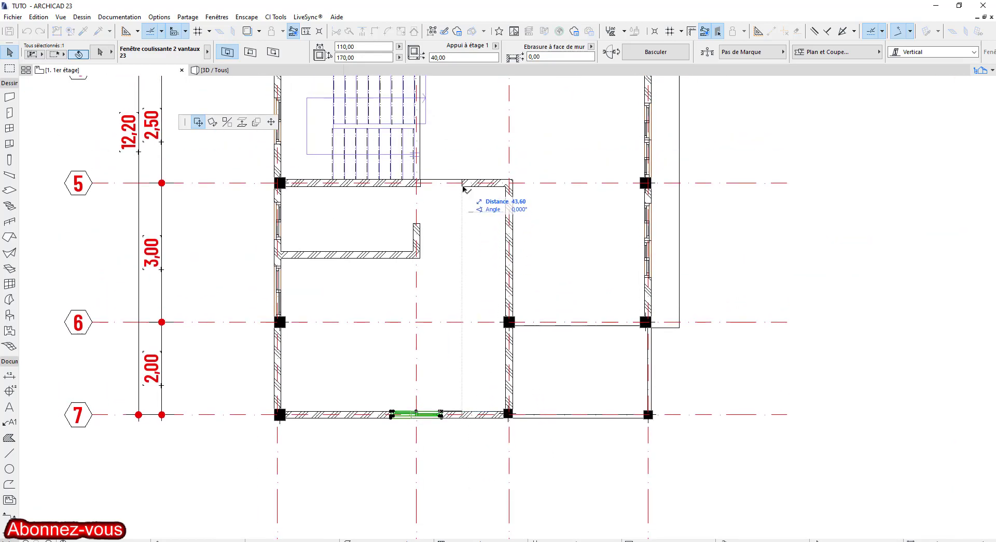
click(464, 190)
click(450, 478)
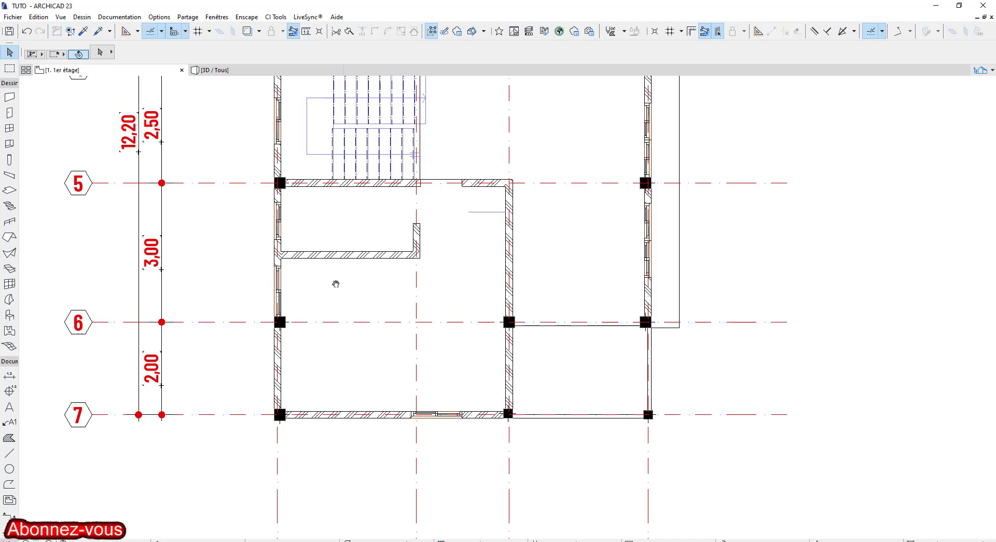
- Examine the first floor's plan, and its rooms, slabs, openings and stair from several sides in the 3D view
middle_drag(336, 284, 366, 437)
middle_drag(420, 237, 392, 295)
scroll(485, 301, down, 1)
middle_drag(485, 304, 455, 276)
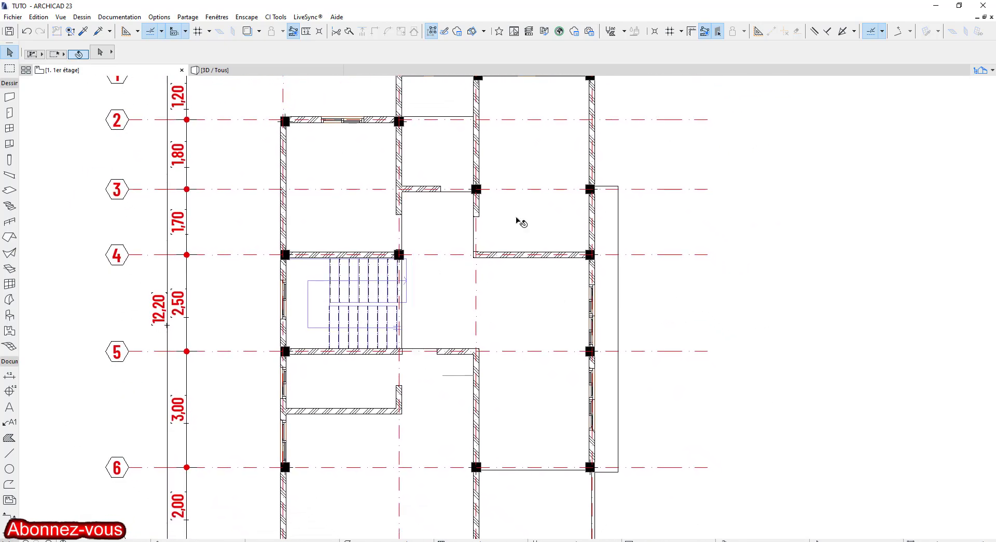
middle_drag(382, 229, 363, 192)
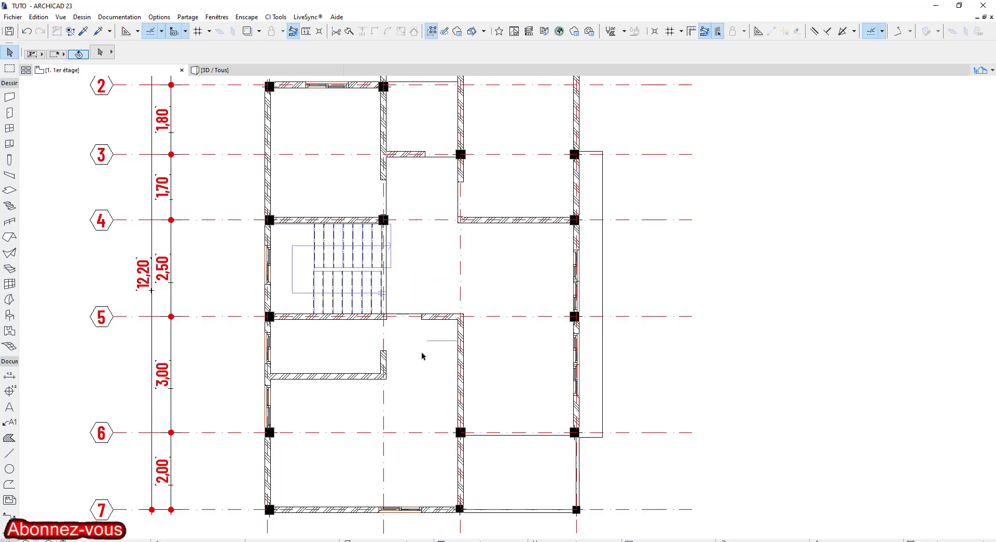
click(253, 72)
shift+middle_drag(582, 255, 591, 280)
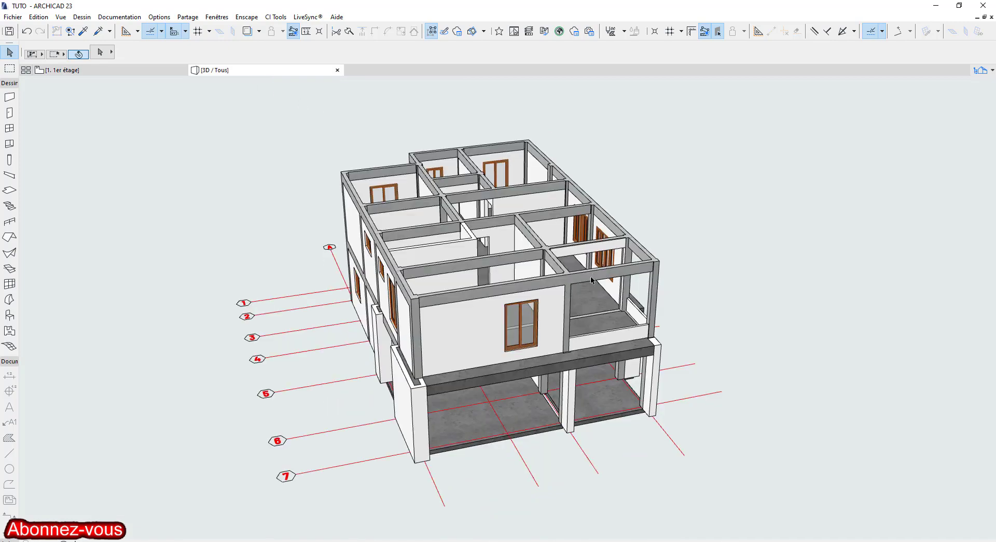
shift+middle_drag(508, 260, 425, 358)
scroll(425, 358, up, 10)
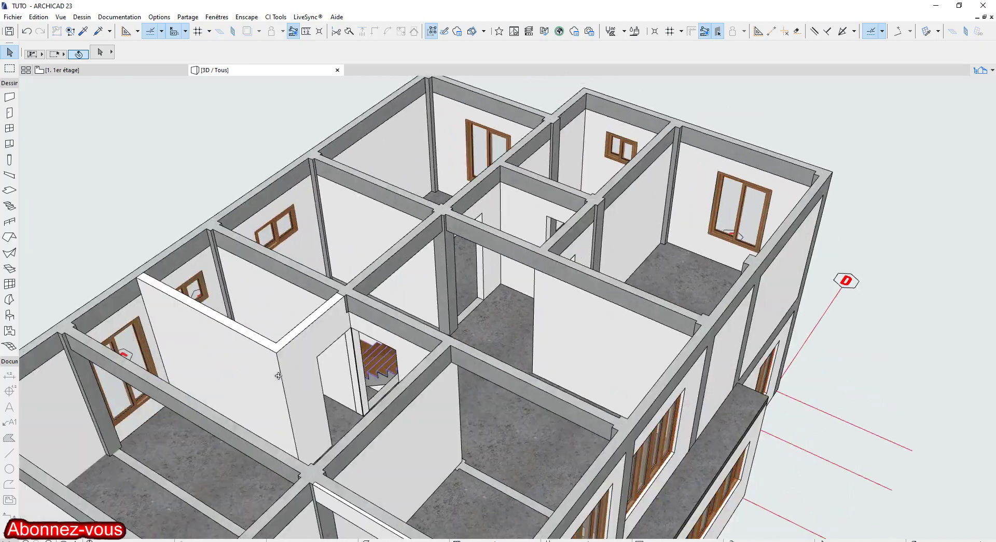
shift+middle_drag(278, 376, 442, 290)
scroll(442, 289, down, 4)
middle_drag(503, 267, 562, 273)
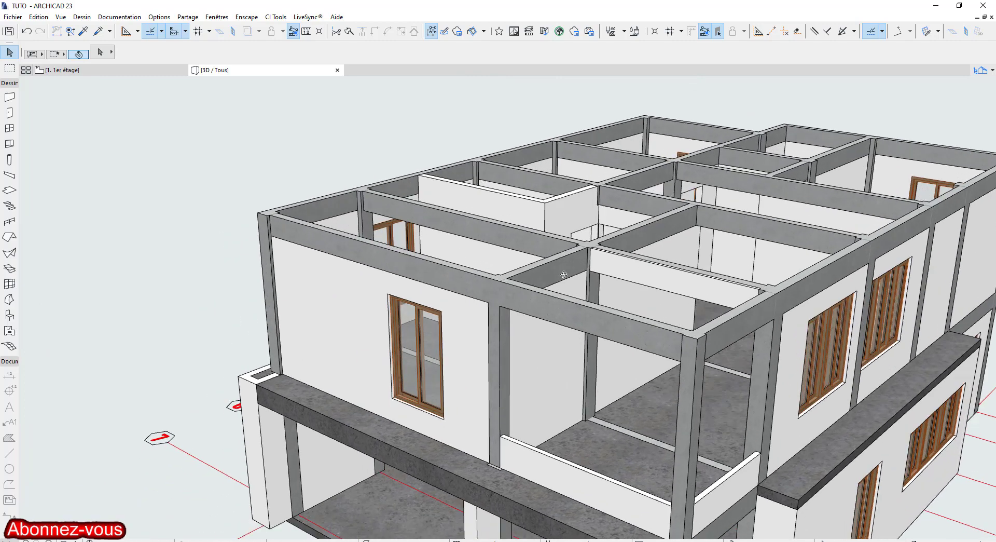
scroll(700, 226, down, 1)
scroll(701, 226, down, 1)
middle_drag(700, 226, 529, 269)
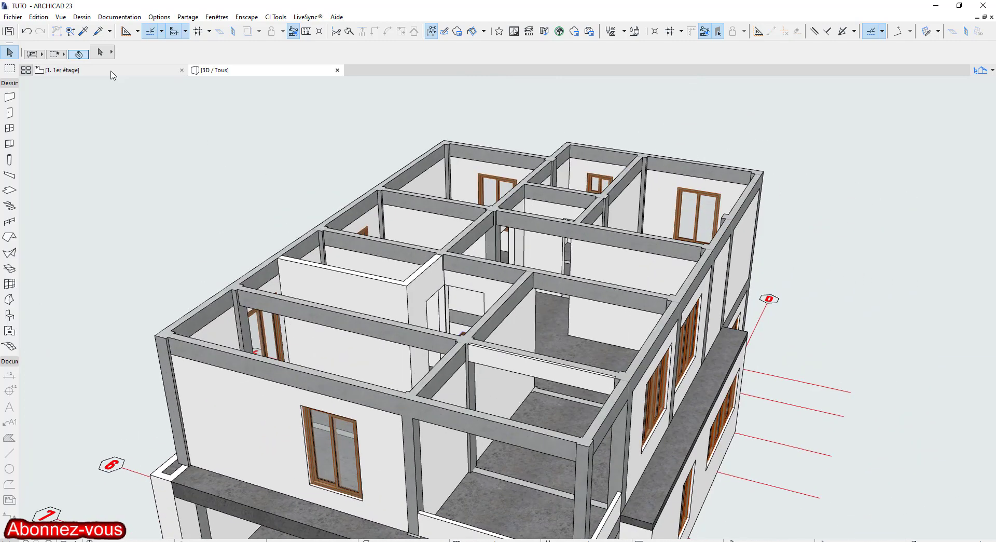
- Bring the Door-Wood-4+-+Closed model from File Explorer's PORTE ARCHI folder into the first-floor plan, in the empty area right of the building
click(111, 72)
scroll(410, 233, down, 2)
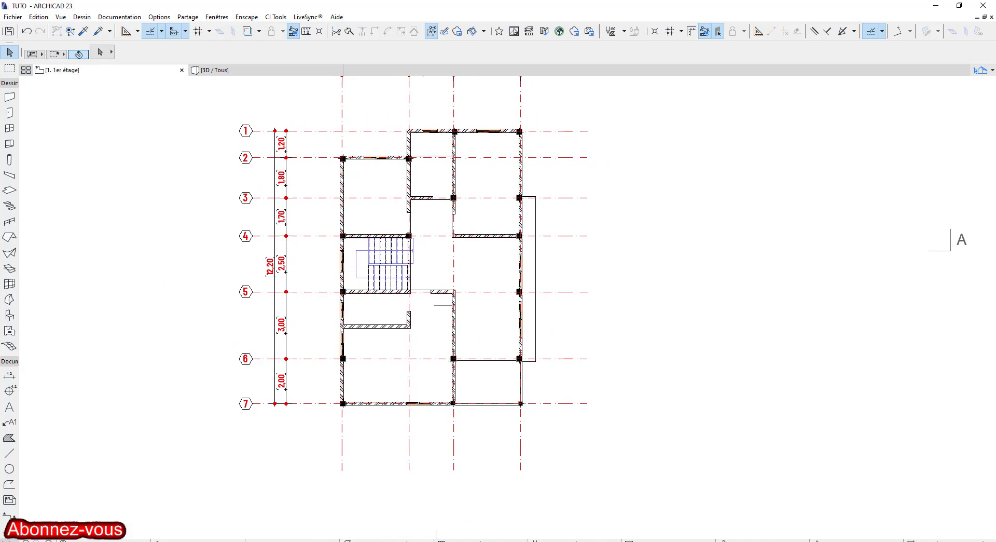
click(395, 541)
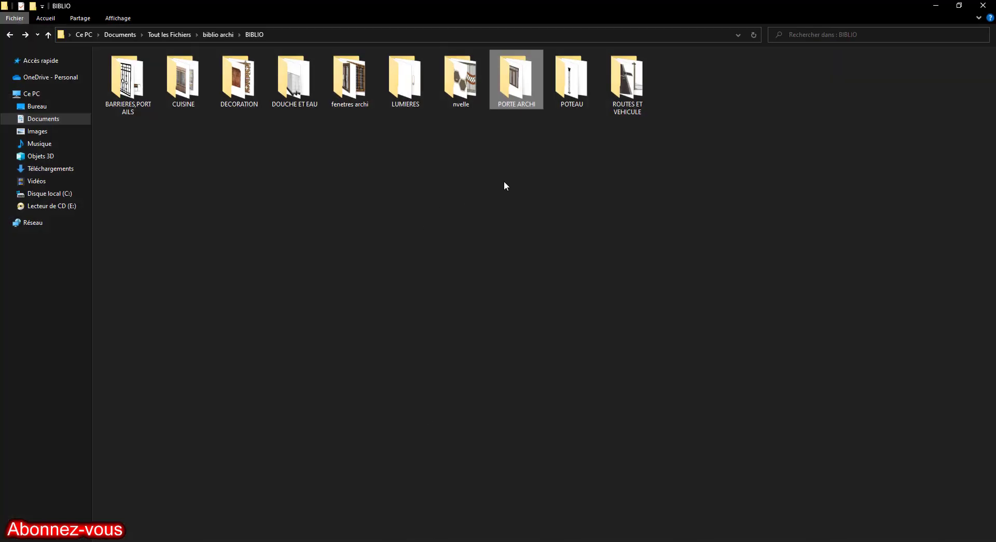
double_click(522, 79)
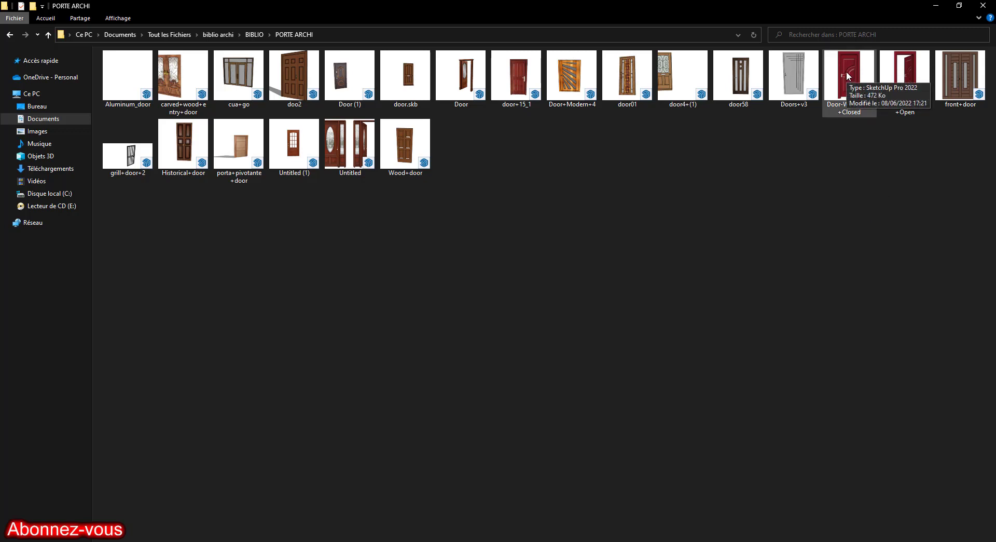
drag(849, 74, 508, 430)
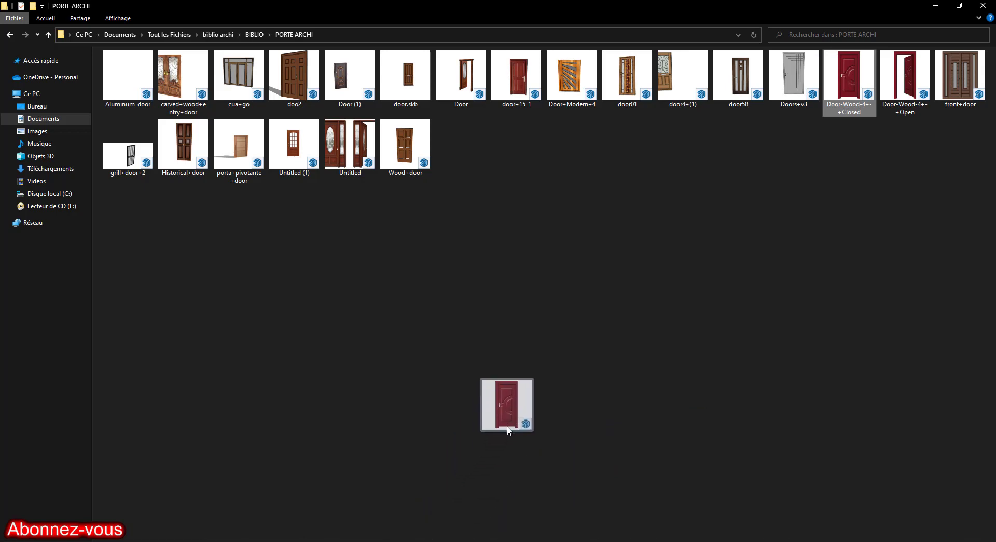
drag(509, 429, 629, 318)
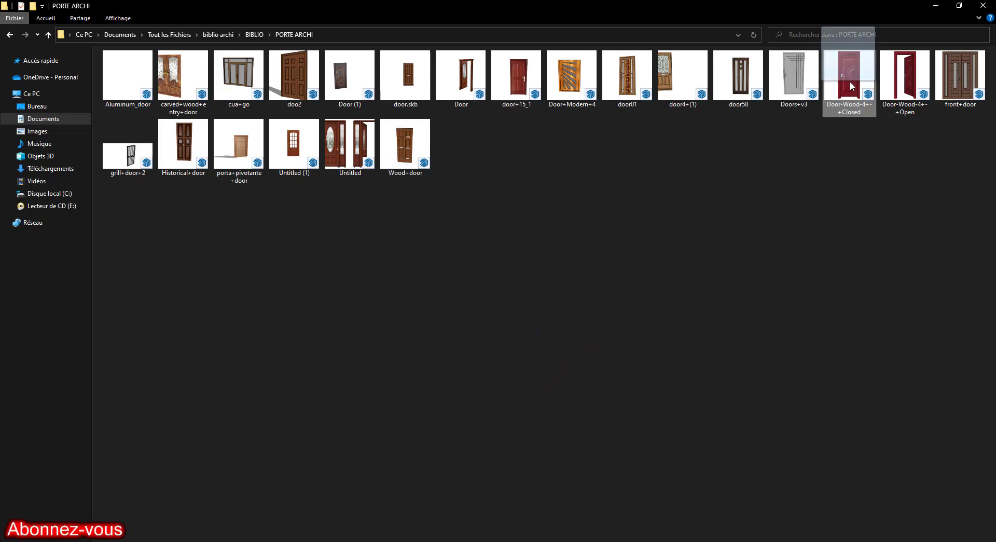
drag(849, 95, 666, 254)
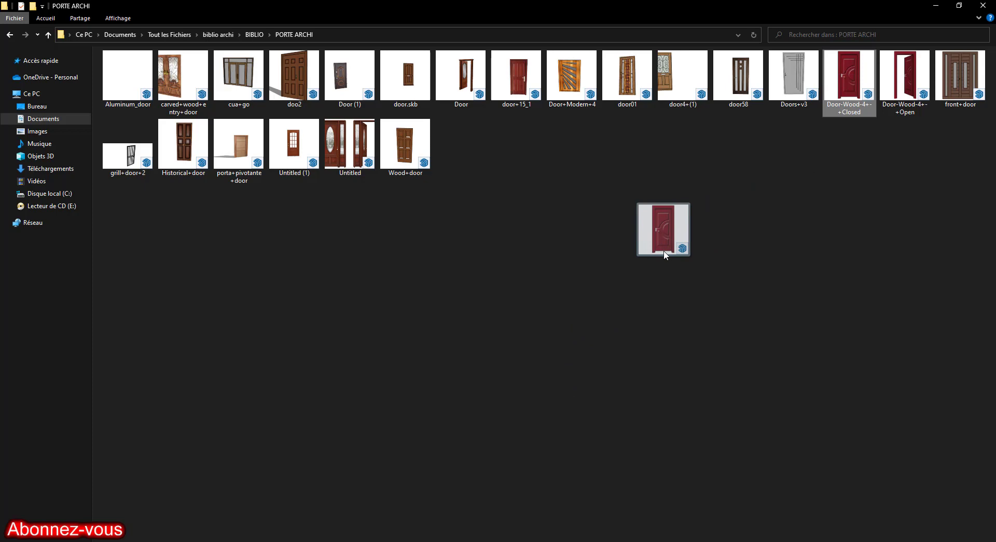
drag(666, 254, 632, 284)
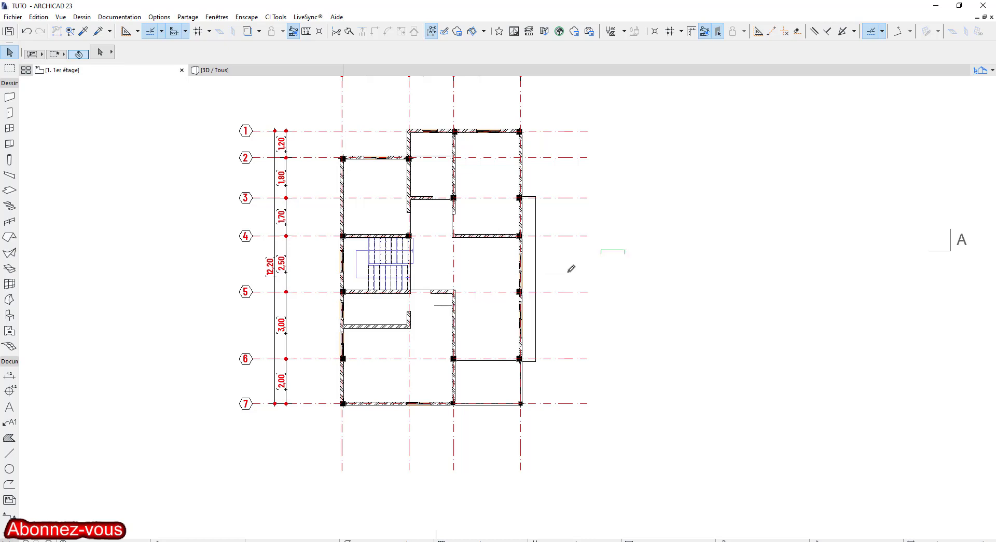
- Set the imported door's height to 210, its depth to 15 and its width to 90
scroll(620, 250, up, 3)
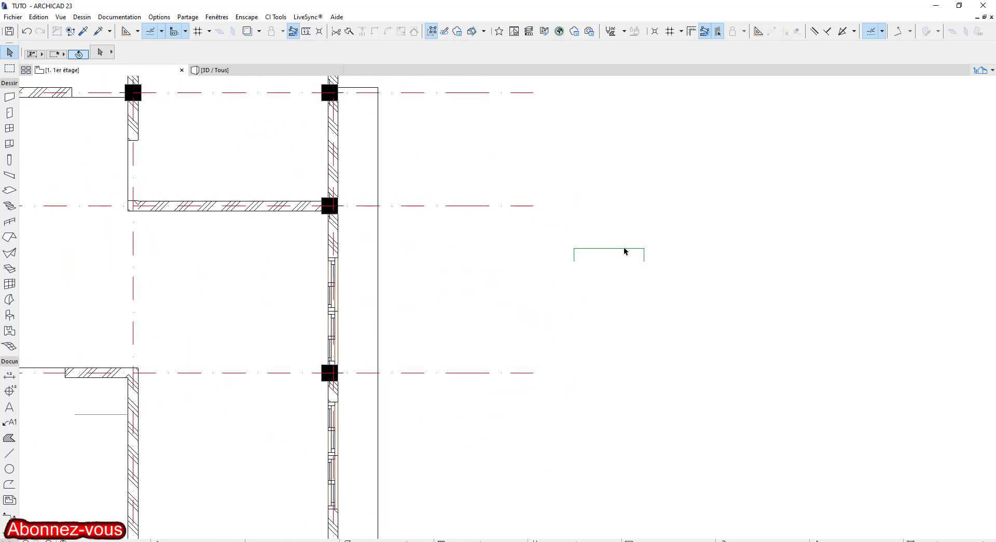
drag(686, 211, 588, 298)
scroll(607, 269, down, 2)
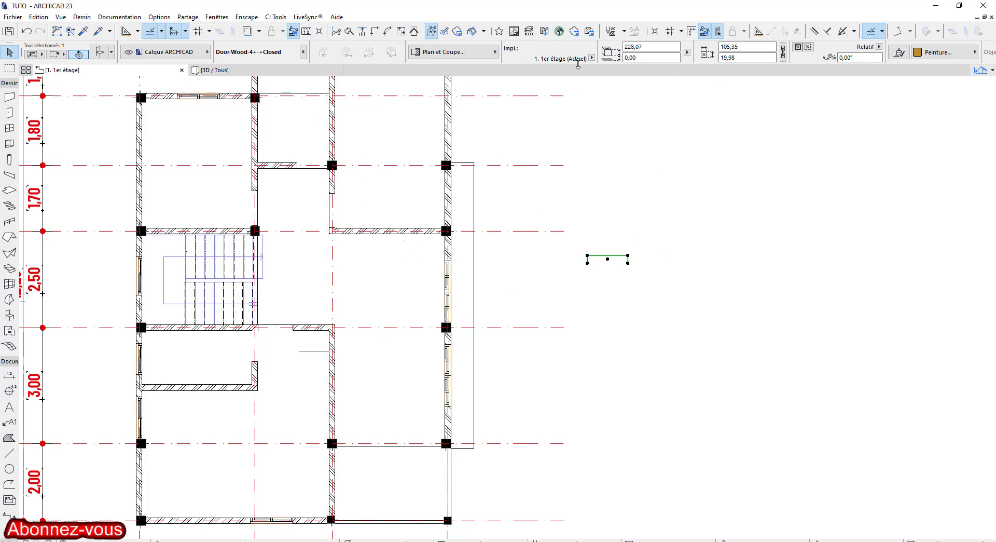
click(643, 46)
text(210)
key(Return)
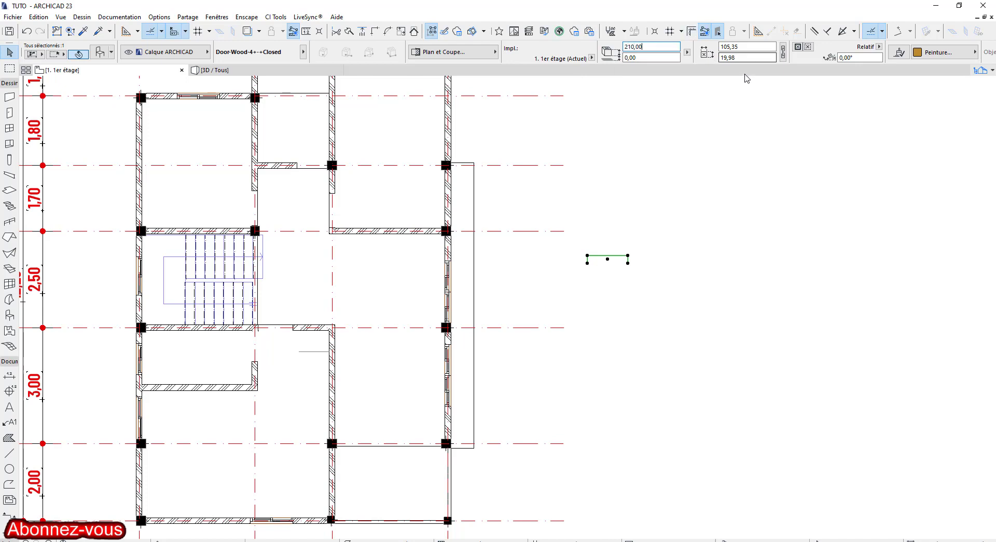
click(743, 58)
click(751, 47)
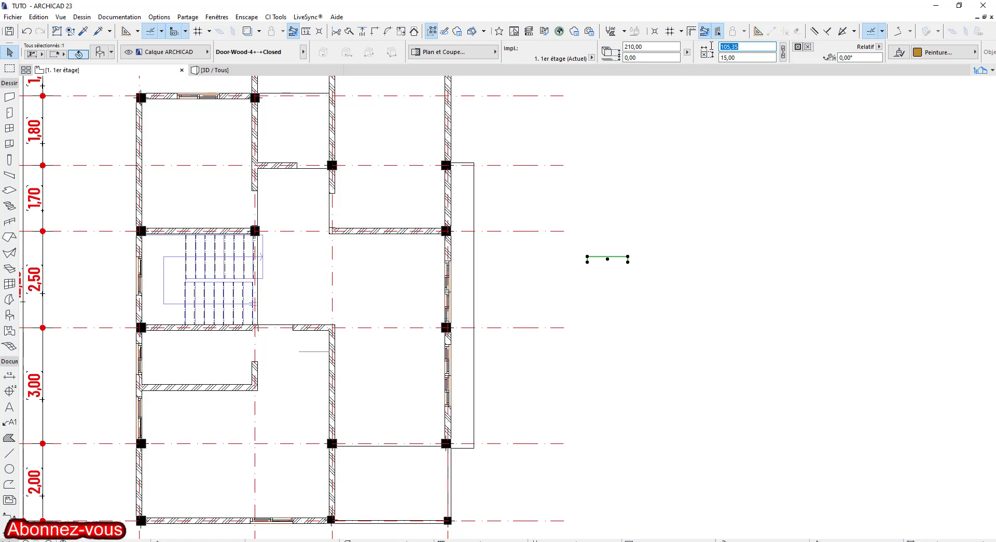
click(739, 189)
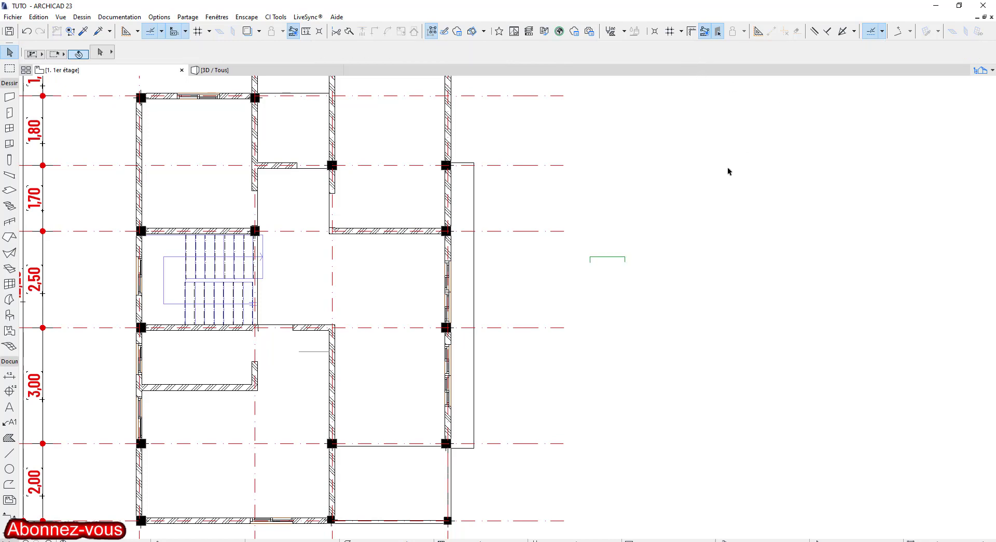
click(608, 259)
scroll(605, 267, up, 2)
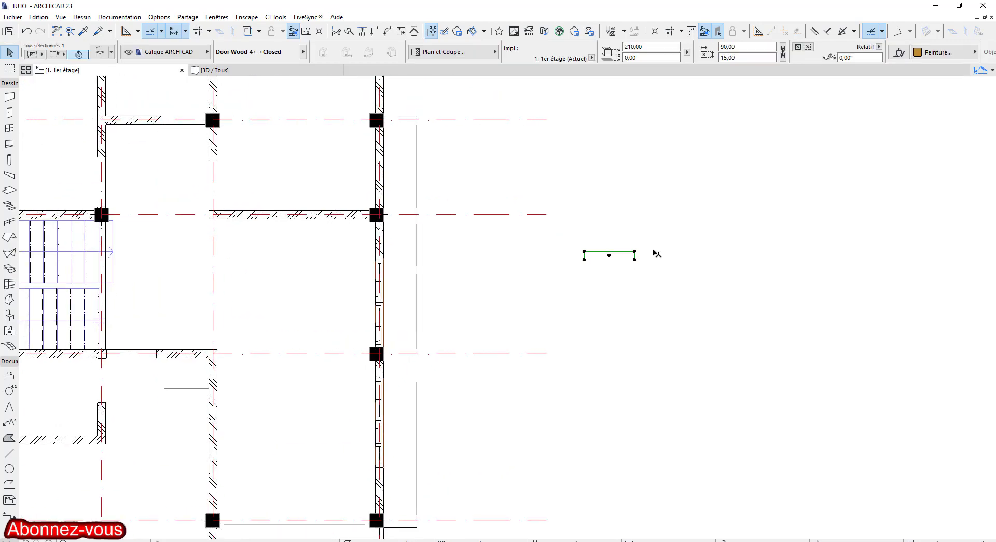
- Copy the 90-wide imported door into the opening on axis 5, its upper right corner against the short wall's end
click(637, 254)
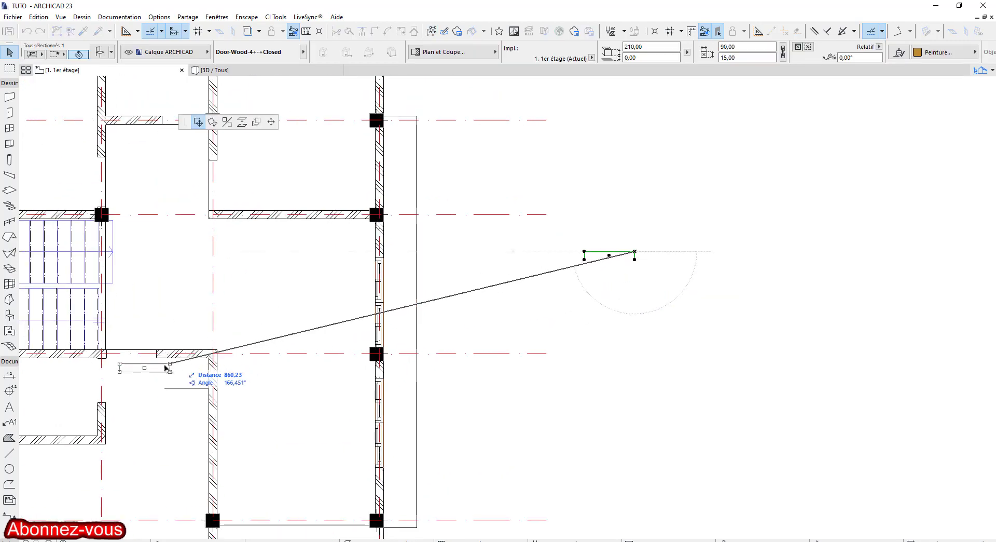
scroll(150, 362, up, 2)
scroll(151, 361, up, 2)
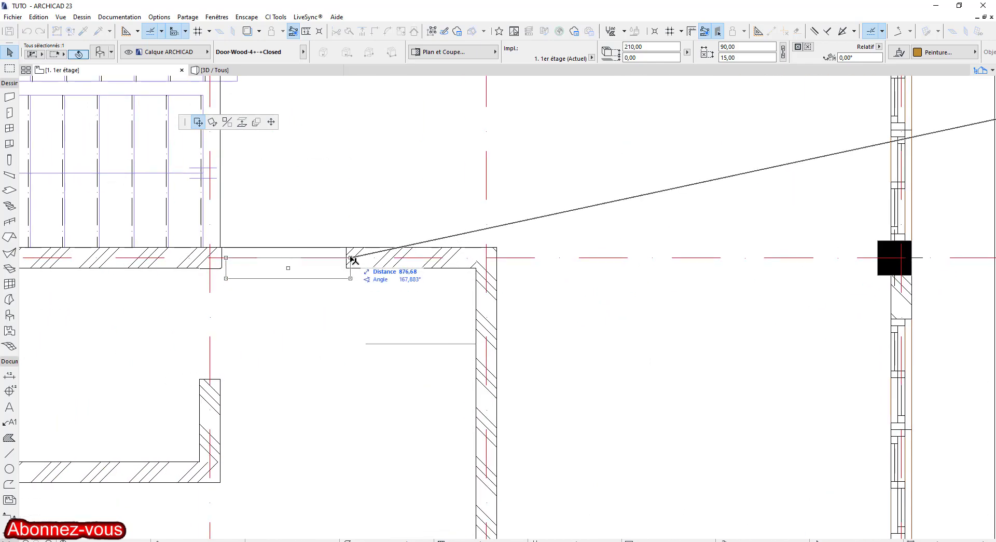
click(346, 254)
scroll(373, 290, down, 1)
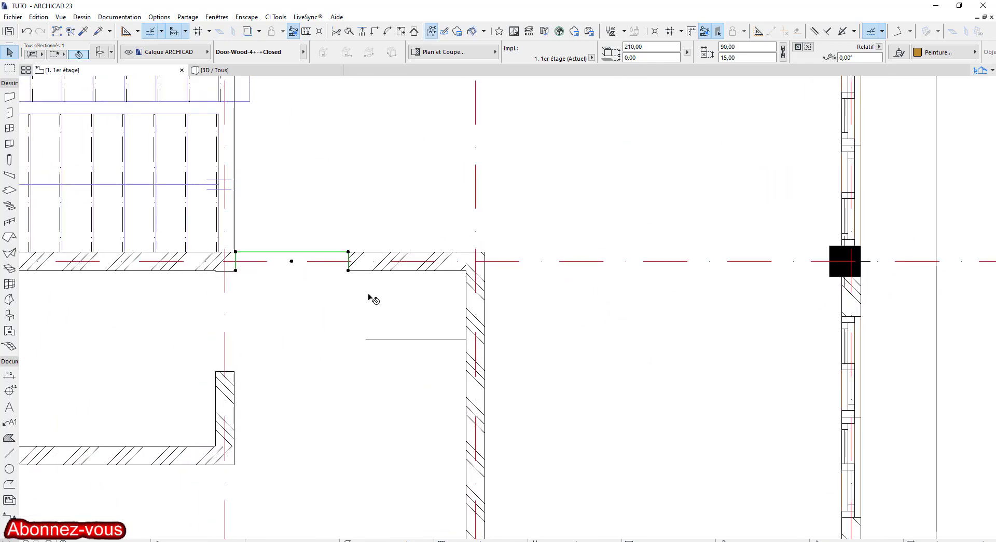
- Examine the red door placed in the axis 5 opening from both sides in the 3D view
click(245, 70)
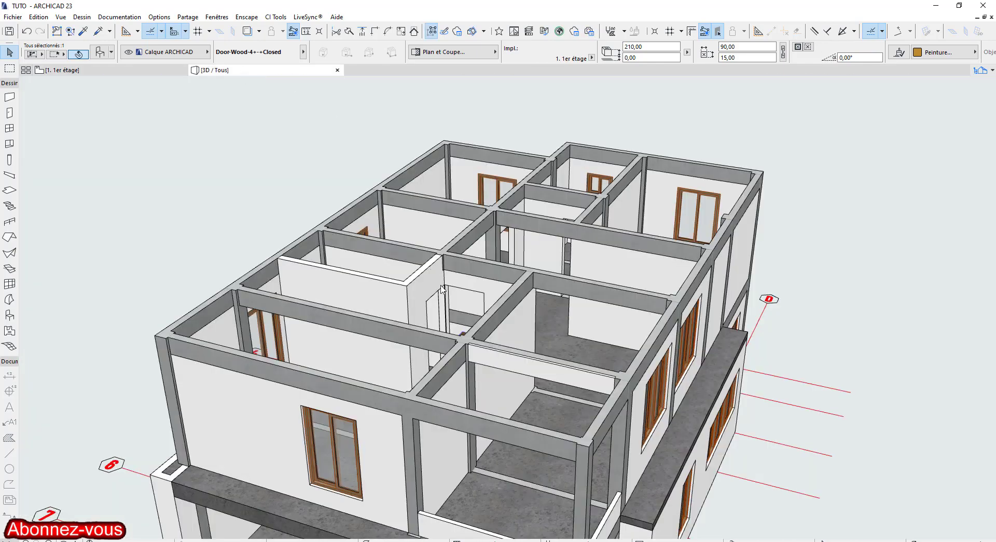
shift+middle_drag(460, 318, 245, 273)
middle_drag(413, 250, 439, 238)
scroll(421, 244, up, 5)
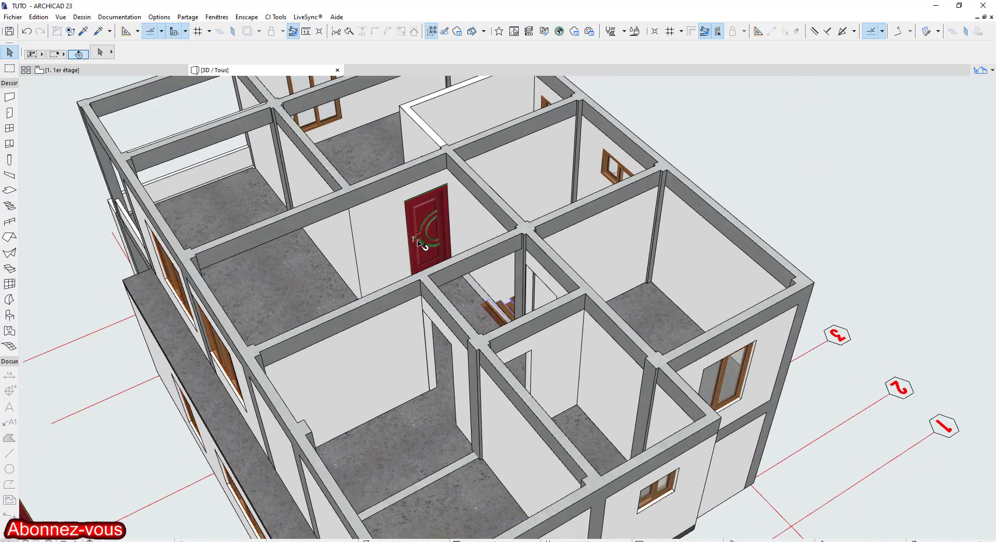
scroll(421, 242, up, 6)
scroll(430, 244, down, 3)
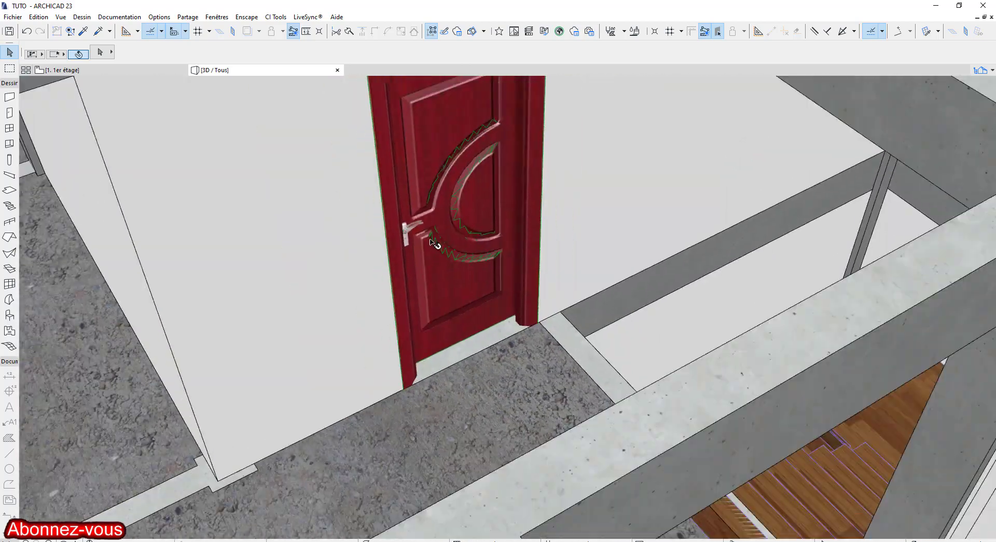
mouse_move(433, 243)
shift+middle_down()
mouse_move(426, 225)
mouse_move(538, 256)
mouse_move(529, 258)
mouse_move(825, 273)
shift+middle_up()
scroll(528, 258, down, 5)
shift+middle_drag(475, 271, 638, 304)
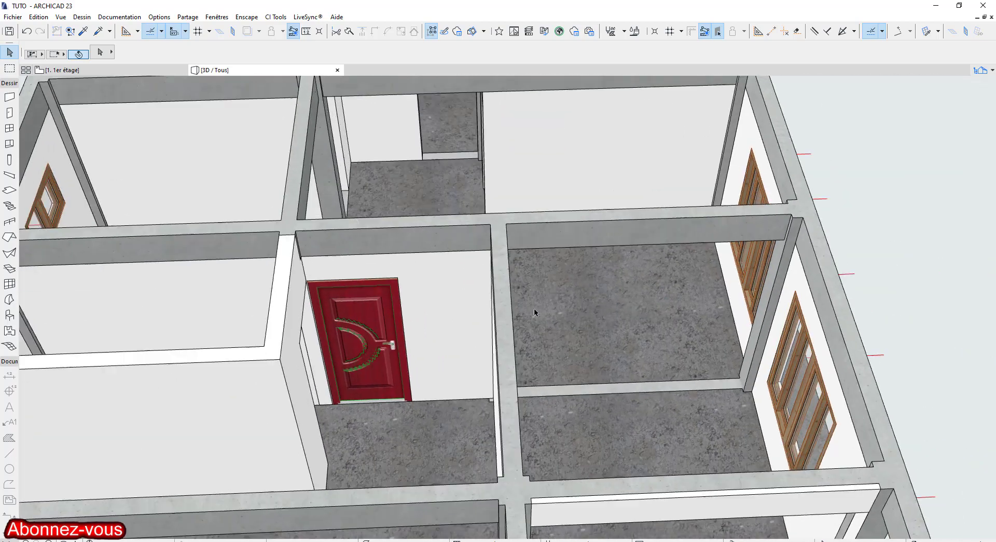
mouse_move(341, 351)
middle_down()
mouse_move(420, 329)
mouse_move(129, 164)
middle_up()
- In the first-floor plan, set the width of the spare door outside the building to 80
click(61, 69)
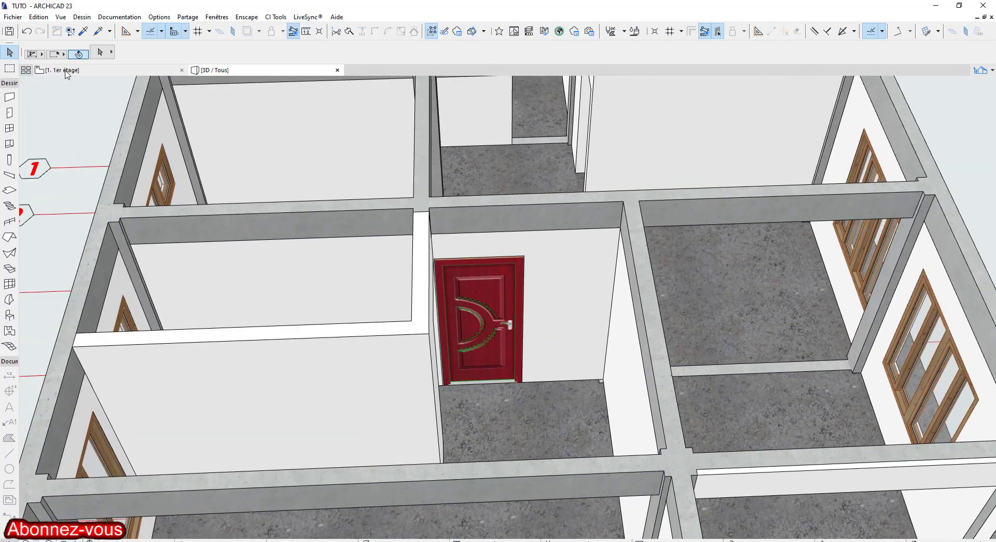
scroll(440, 304, down, 3)
middle_drag(440, 311, 446, 368)
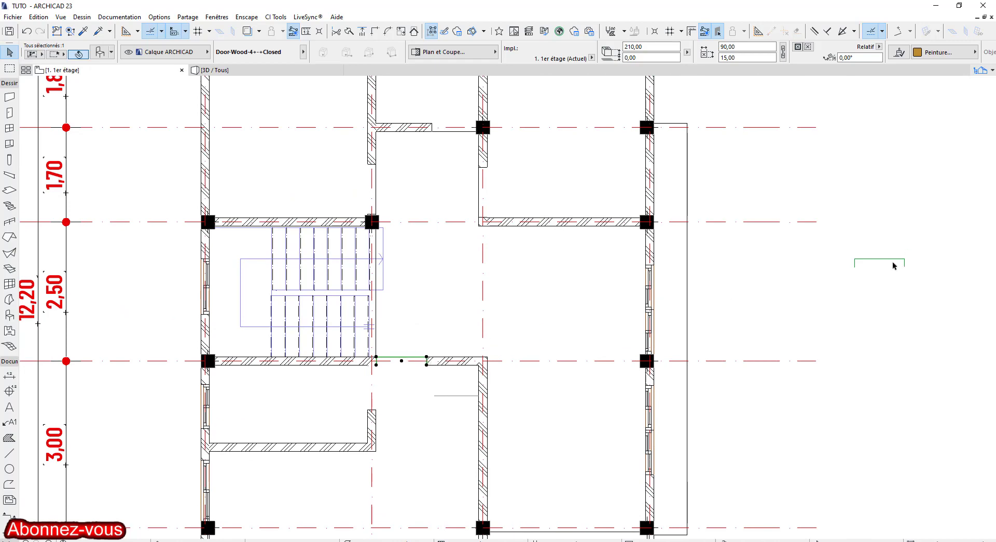
scroll(592, 366, down, 1)
middle_drag(535, 413, 521, 455)
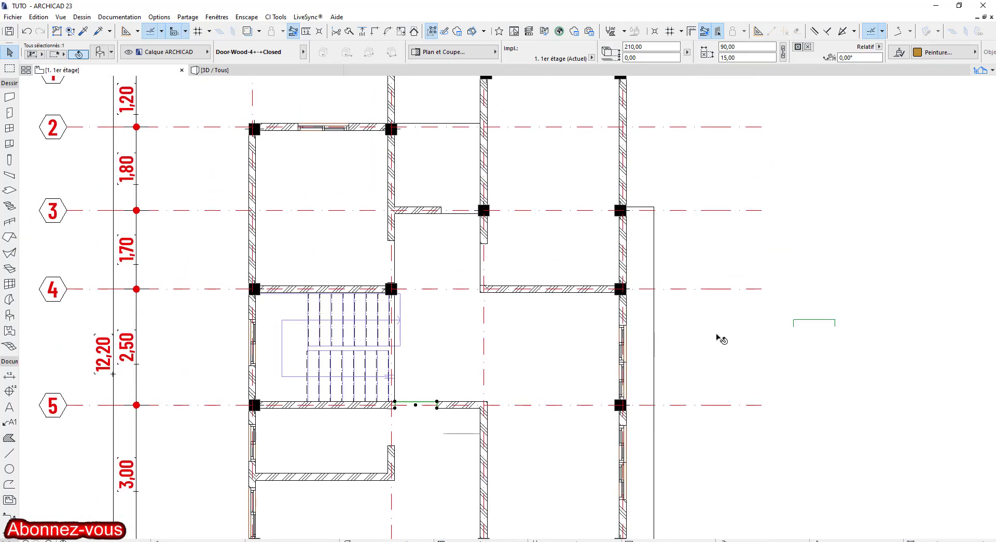
click(813, 324)
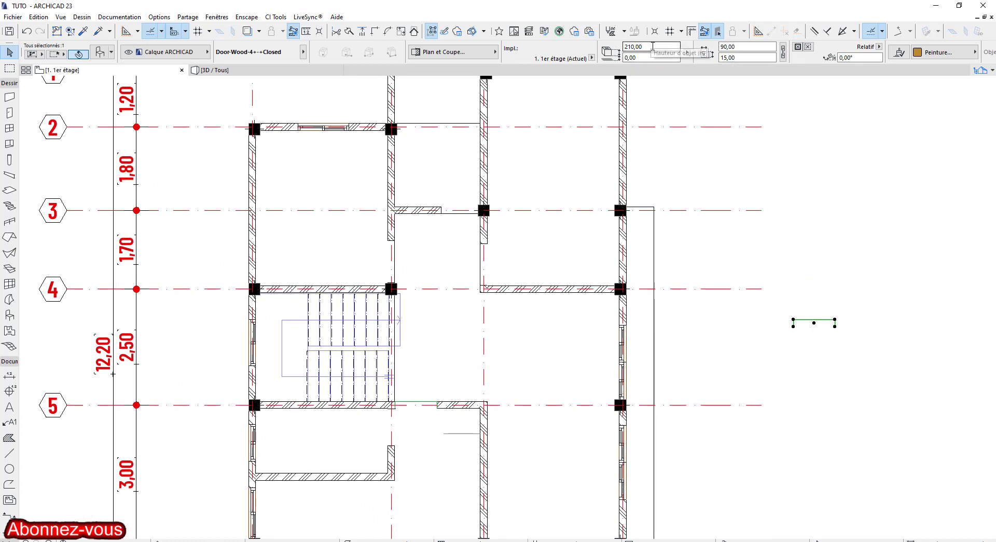
drag(650, 46, 619, 46)
click(719, 47)
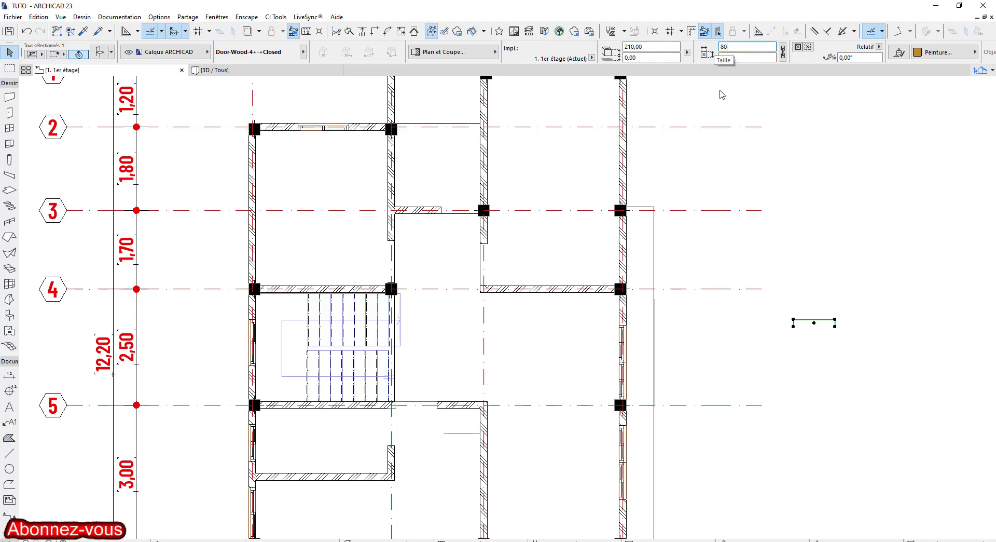
text(80)
key(Return)
key(Escape)
click(815, 323)
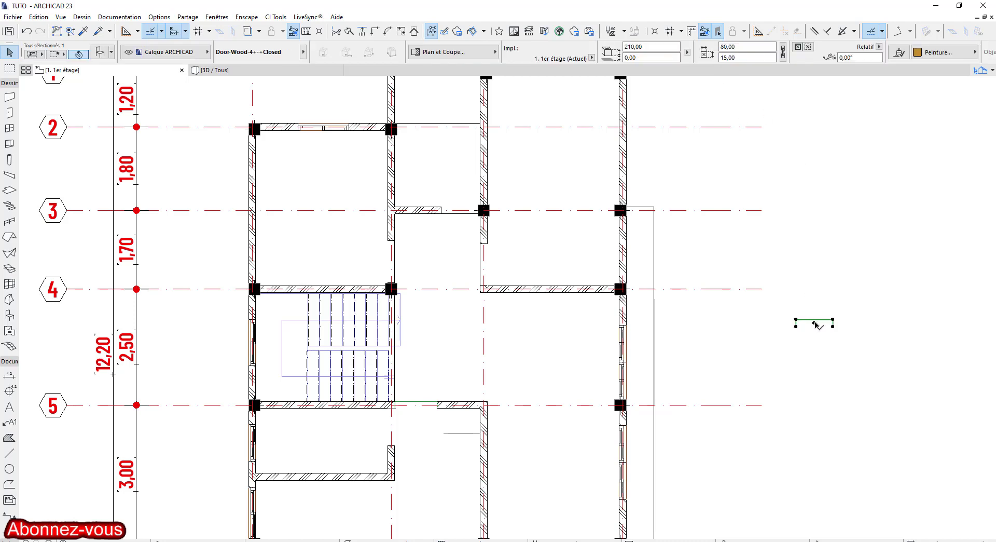
- Move the 80-wide door into the opening on axis 3, its lower left corner at the end of the wall
click(833, 320)
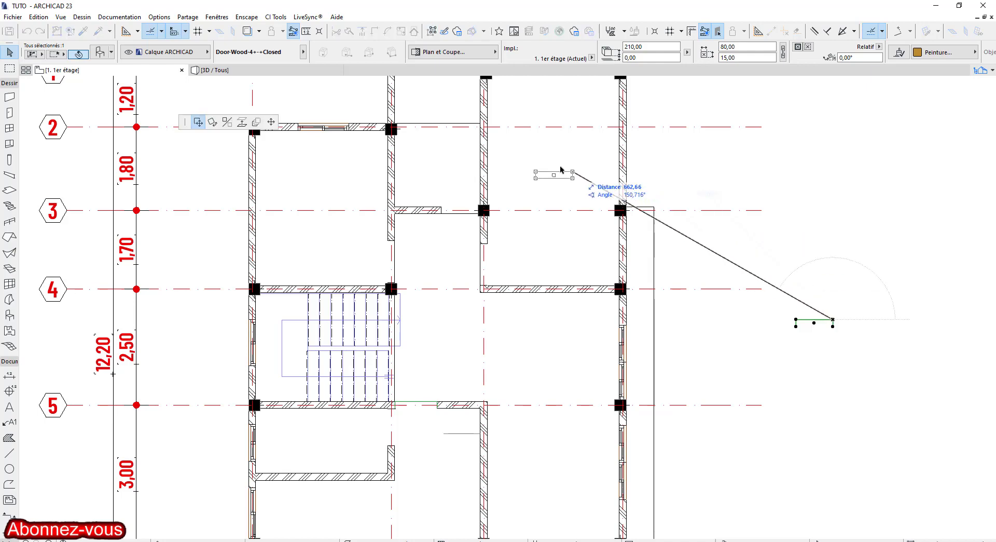
scroll(461, 126, up, 1)
scroll(473, 223, up, 3)
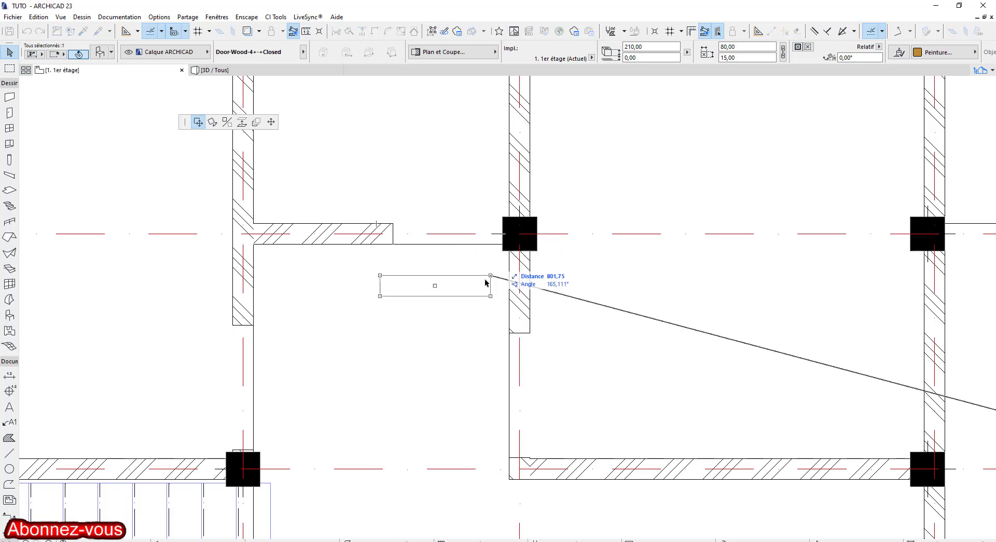
click(467, 289)
scroll(374, 312, up, 2)
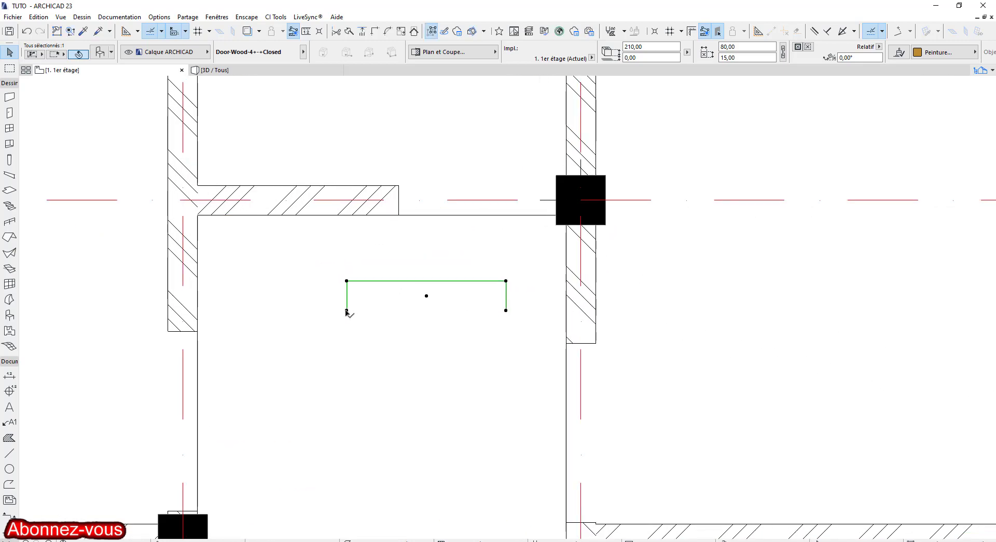
click(347, 312)
click(398, 215)
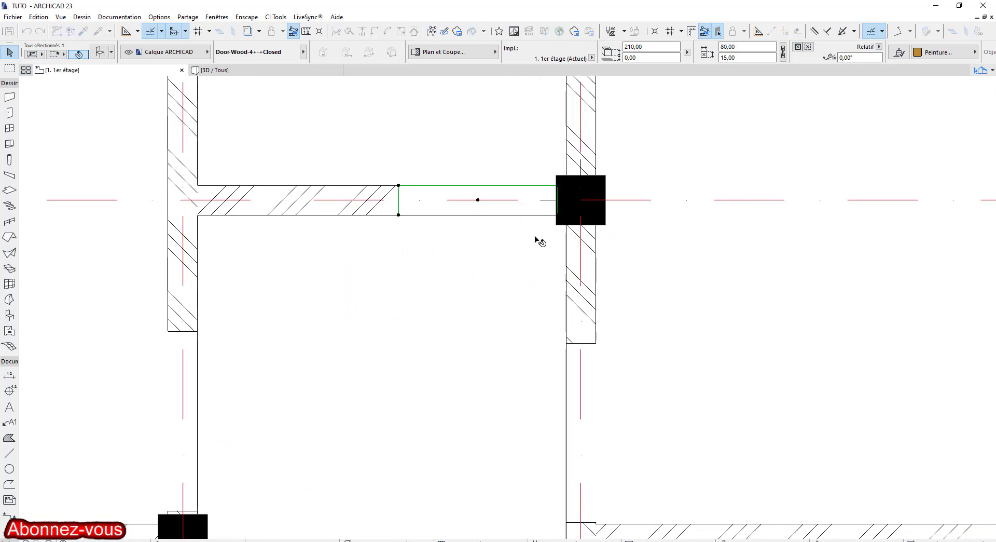
- Copy the 90-wide door from the axis 5 opening into the hallway between axes 3 and 4
scroll(539, 241, down, 6)
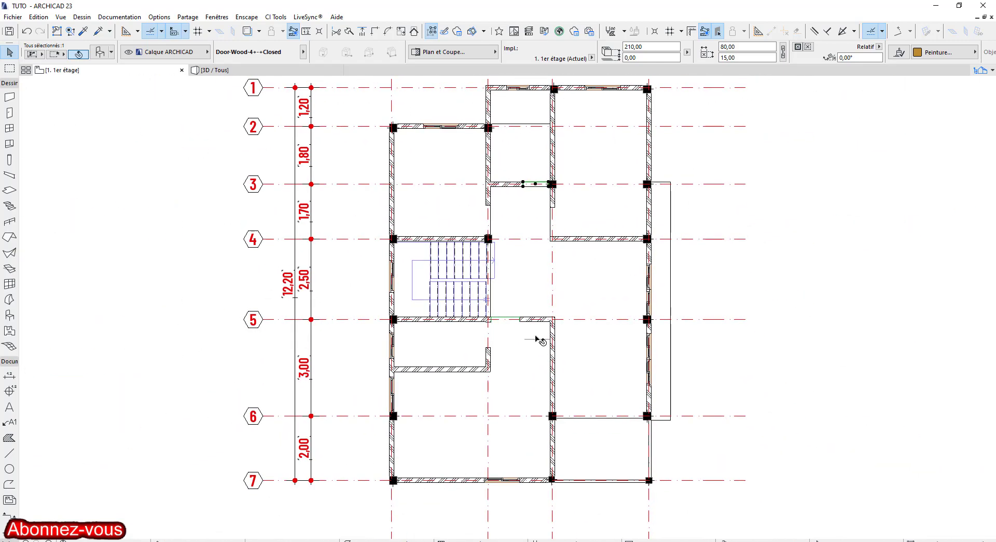
scroll(540, 339, up, 2)
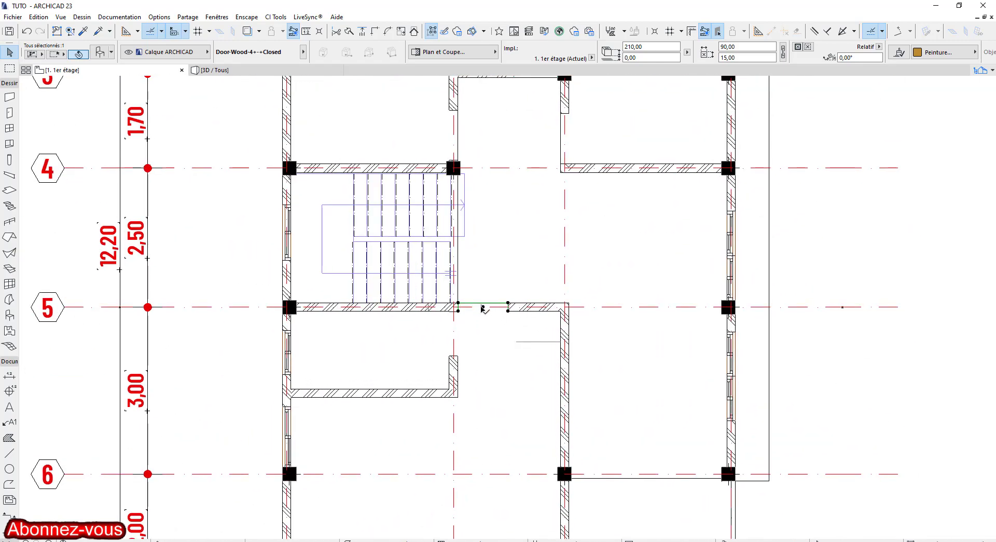
click(482, 307)
middle_drag(505, 202, 515, 288)
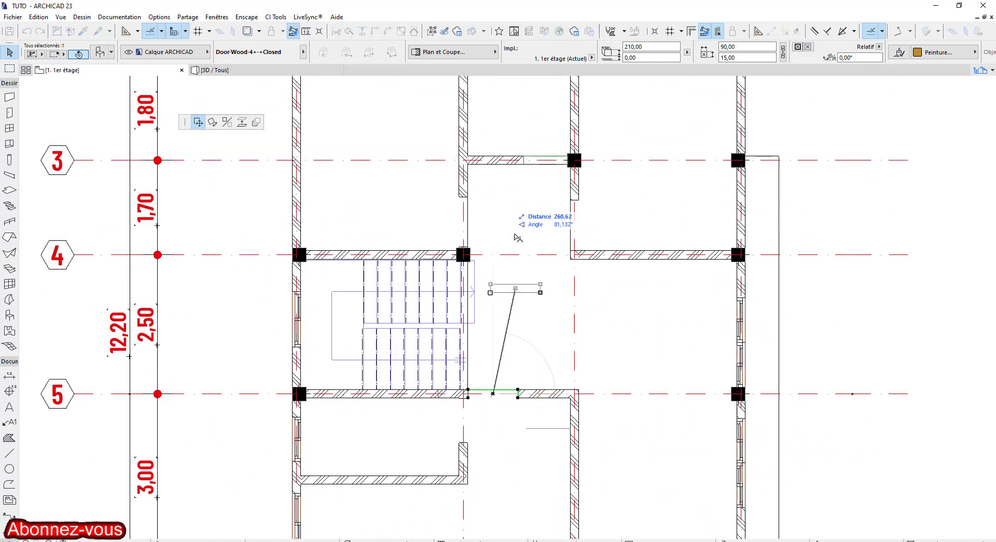
scroll(513, 227, up, 2)
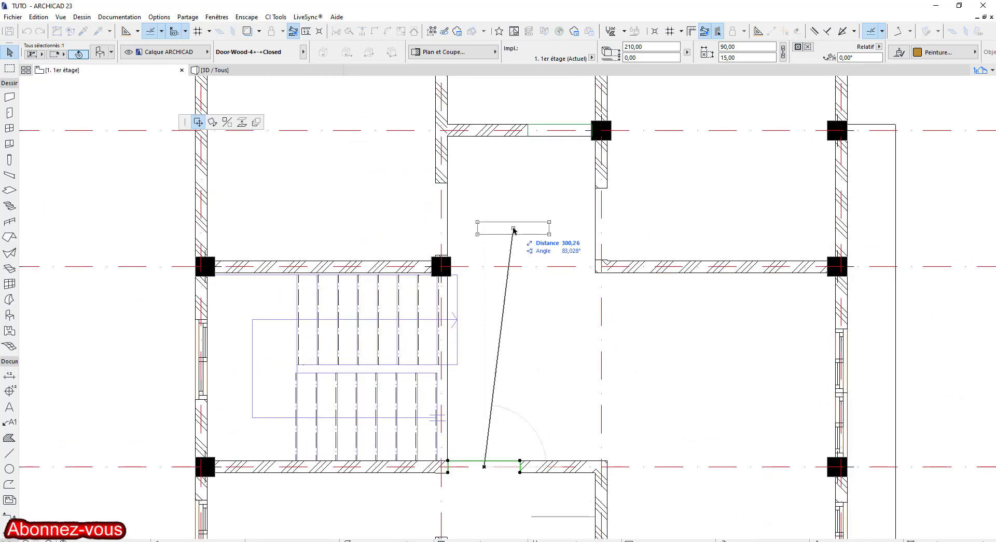
click(520, 210)
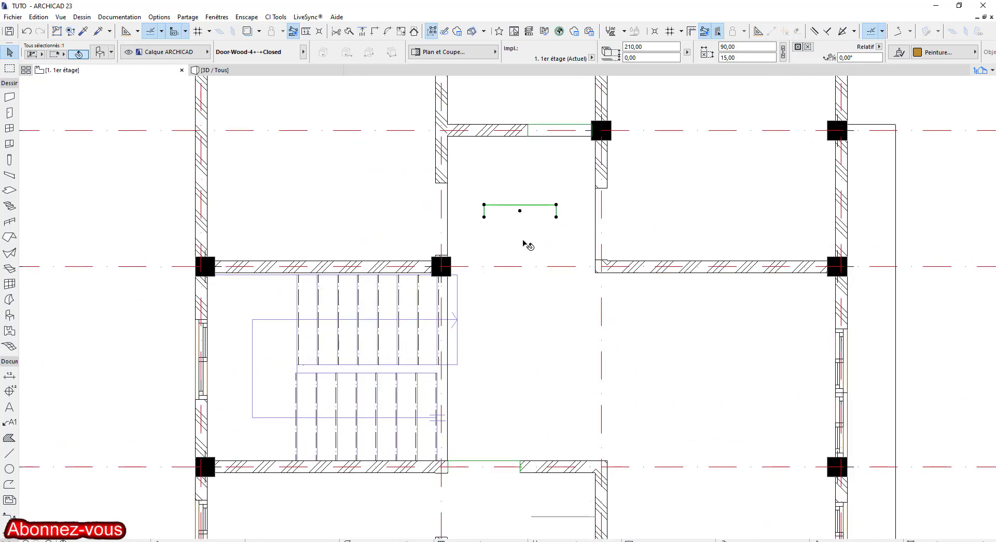
- Rotate the copied hallway door 90° clockwise about its centre
key(ctrl+r)
click(520, 210)
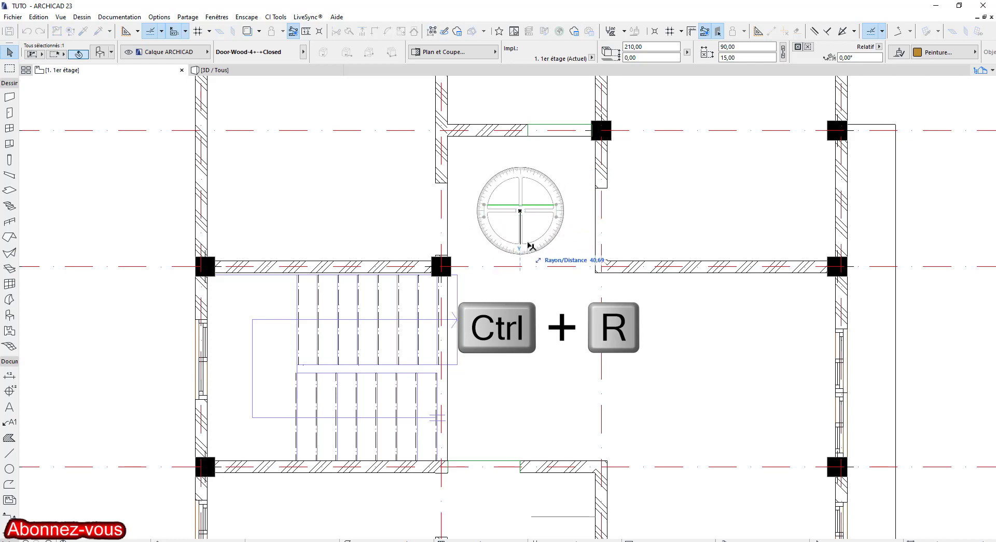
click(520, 148)
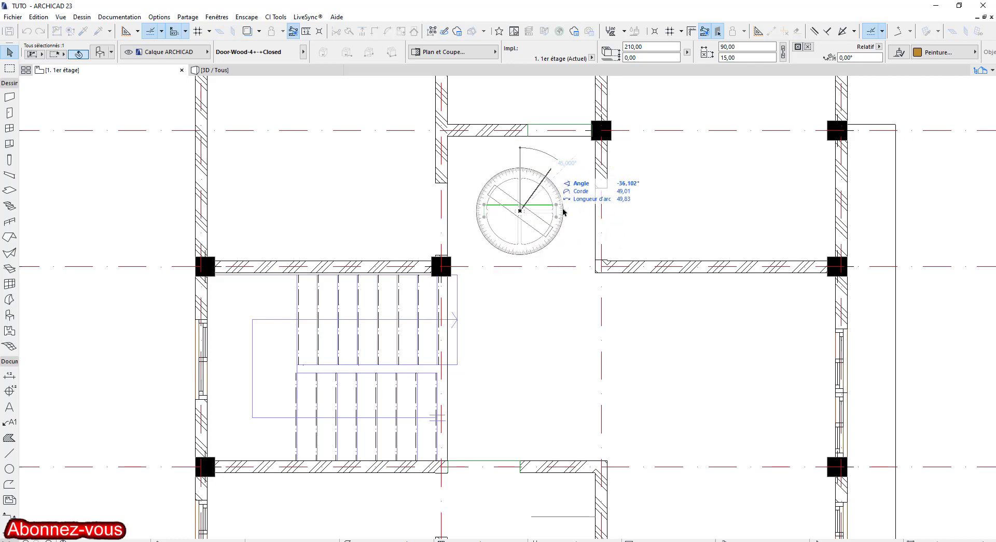
click(595, 213)
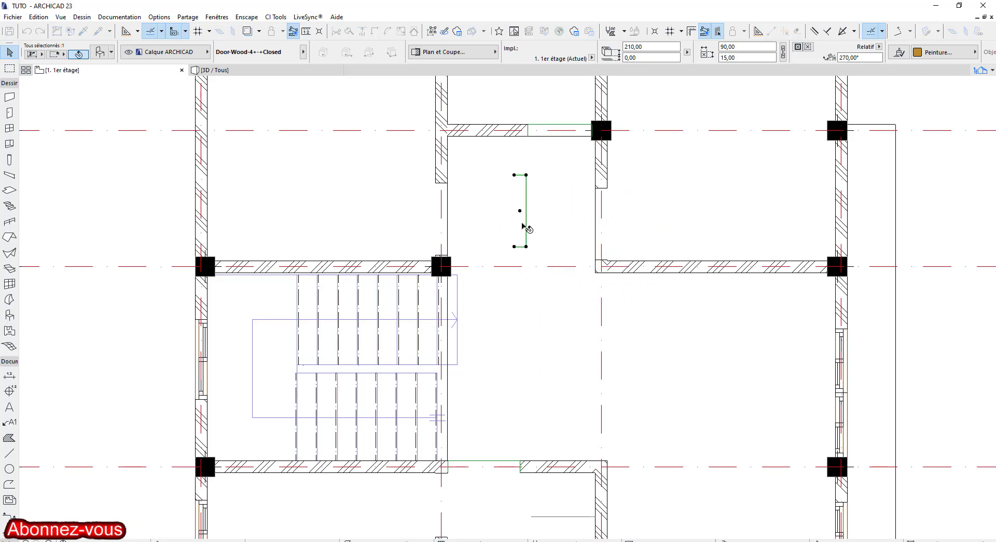
- Move the rotated door into the opening in the hallway's left wall above axis 4, and copy it into the opposite opening
click(526, 175)
key(Escape)
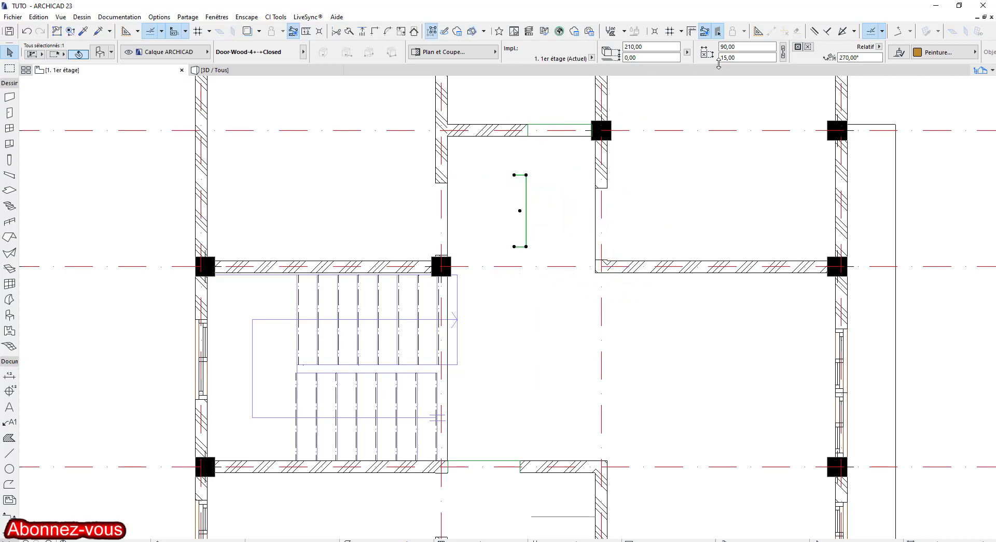
click(526, 175)
click(447, 183)
click(447, 183)
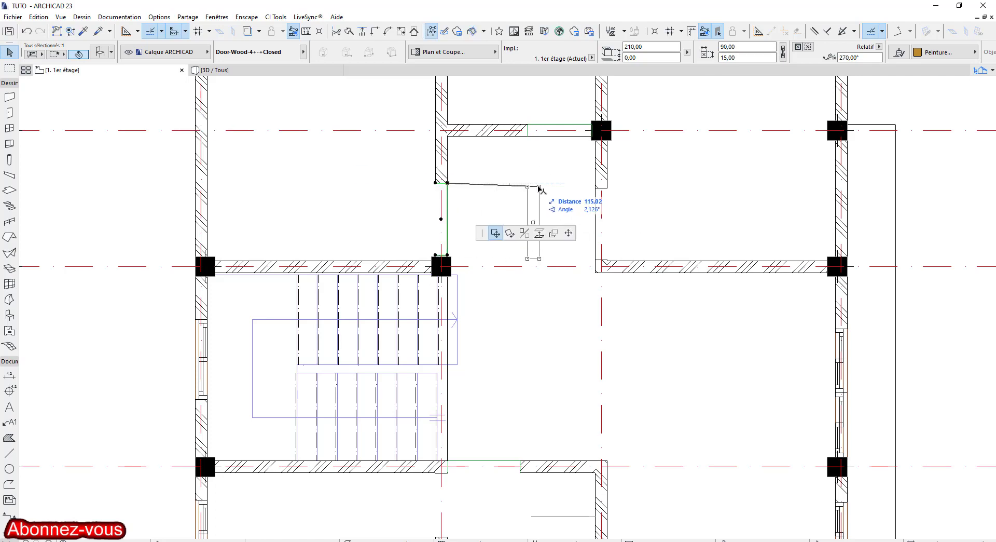
click(608, 188)
click(674, 326)
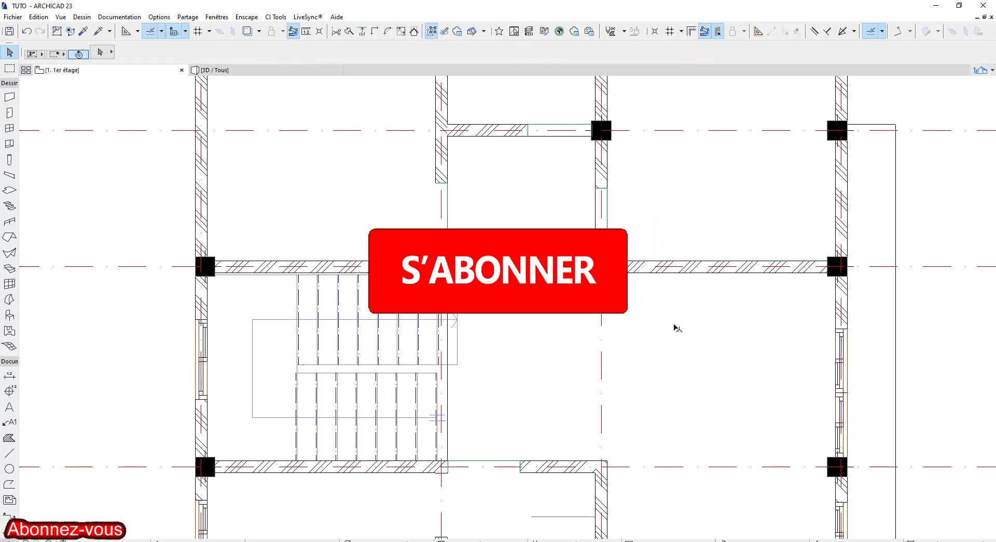
- Bring the Door-Wood-4+-+Open model from File Explorer's PORTE ARCHI folder into the plan, in the space right of the stair between axes 4 and 5
scroll(611, 332, down, 1)
middle_drag(611, 332, 593, 232)
scroll(471, 370, up, 2)
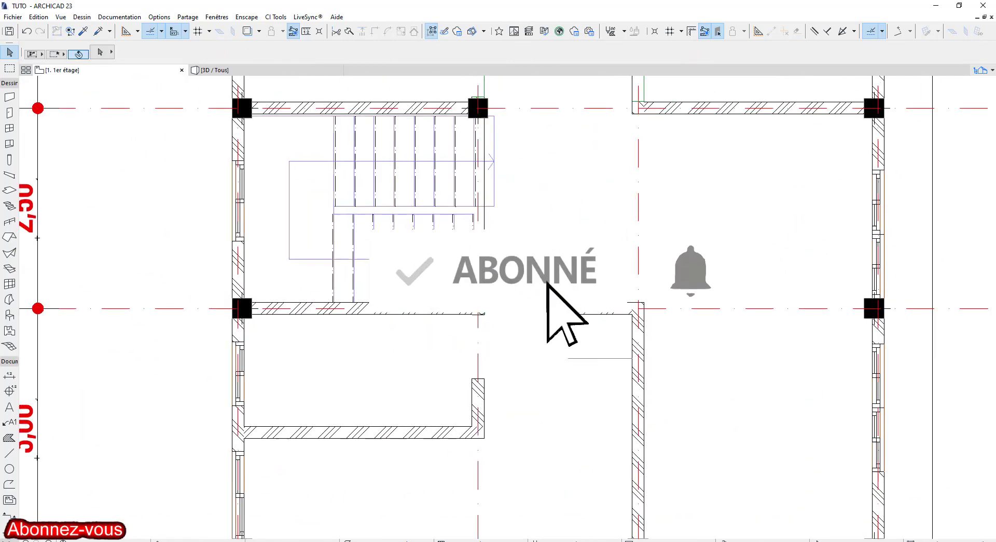
scroll(482, 304, up, 5)
scroll(497, 390, down, 3)
middle_drag(497, 390, 485, 318)
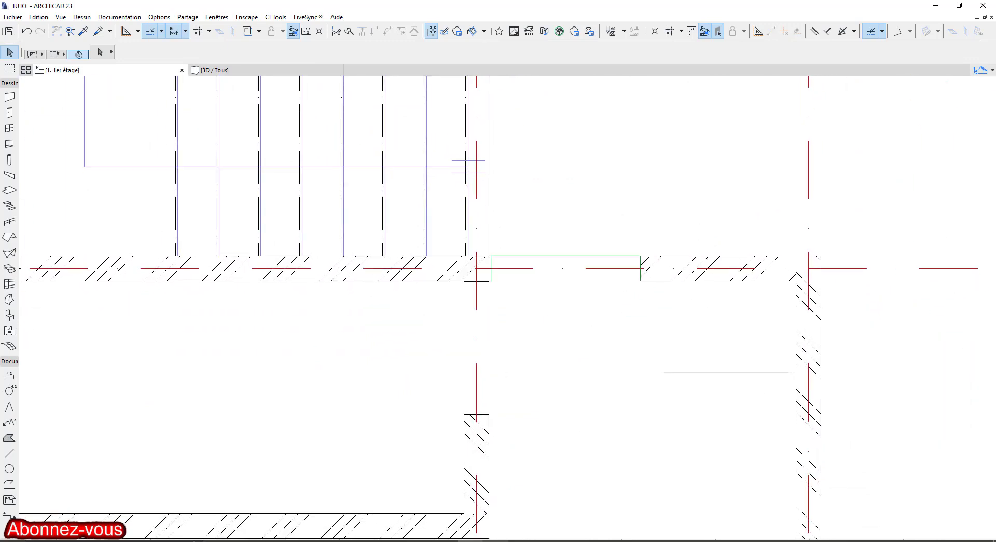
click(394, 540)
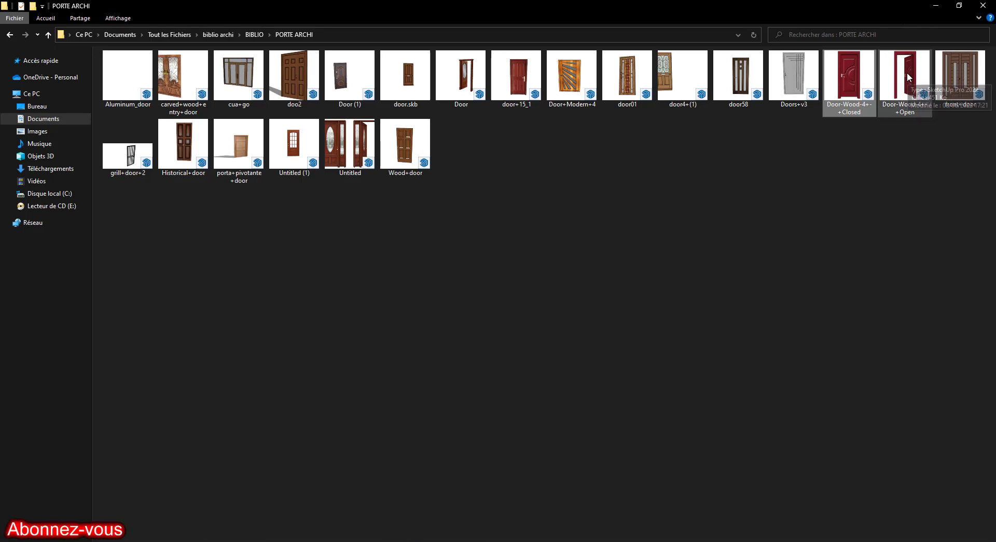
drag(907, 68, 553, 363)
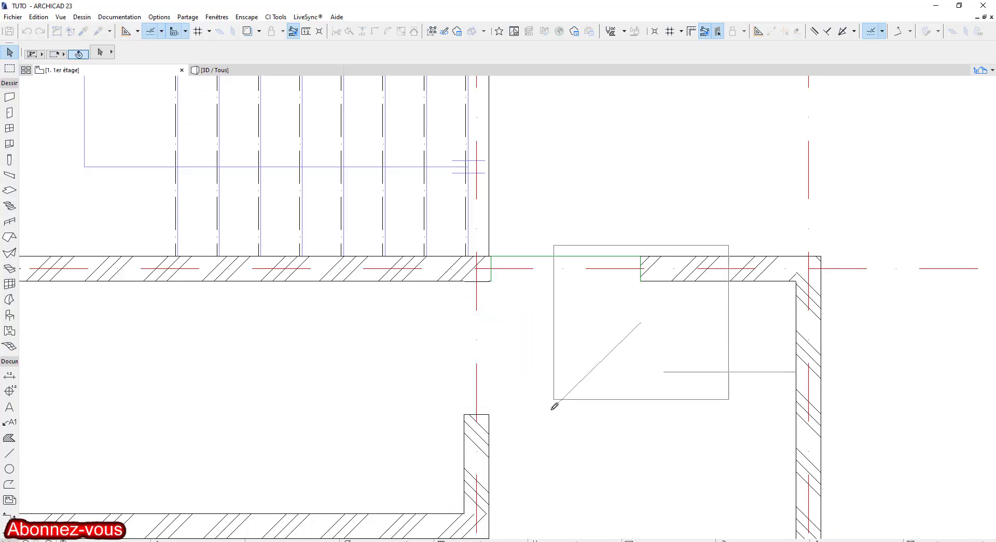
scroll(553, 358, down, 4)
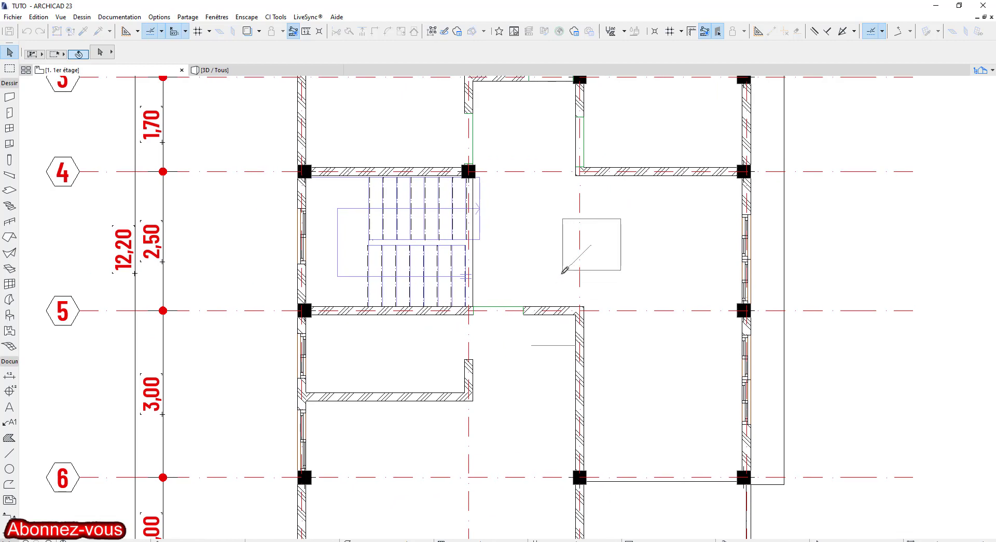
click(562, 274)
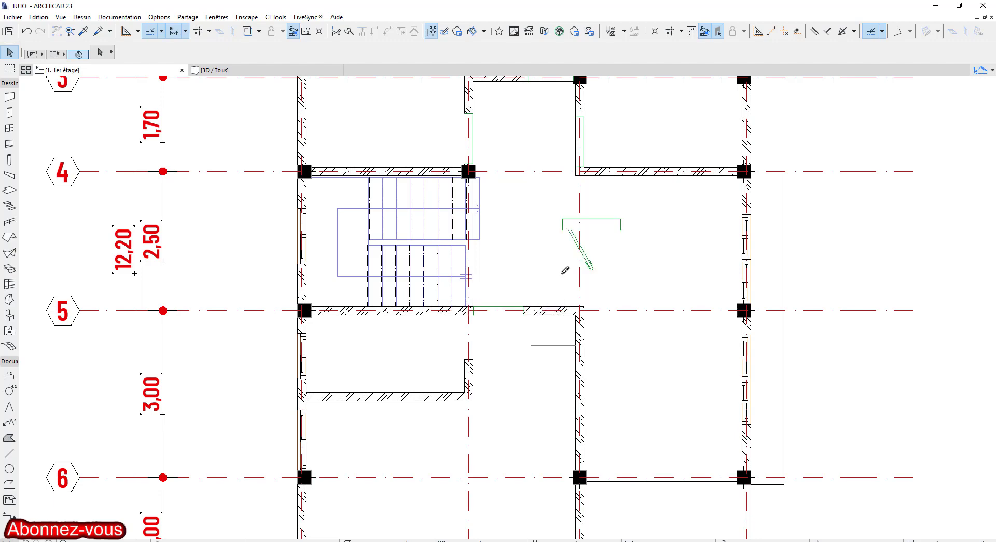
scroll(608, 219, up, 1)
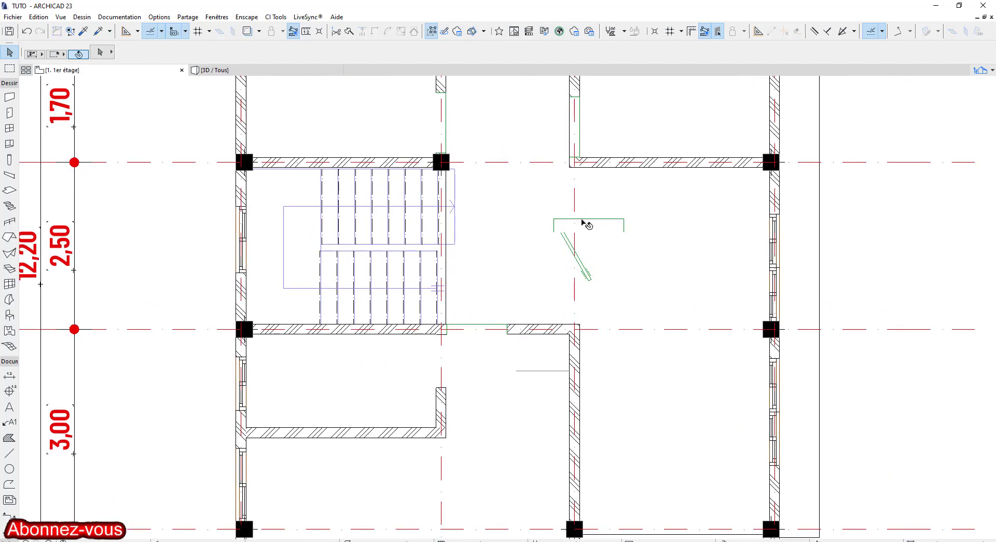
- Resize the imported open door beside the stair to 210 high, 90 wide and 10 deep
click(554, 219)
drag(661, 47, 586, 45)
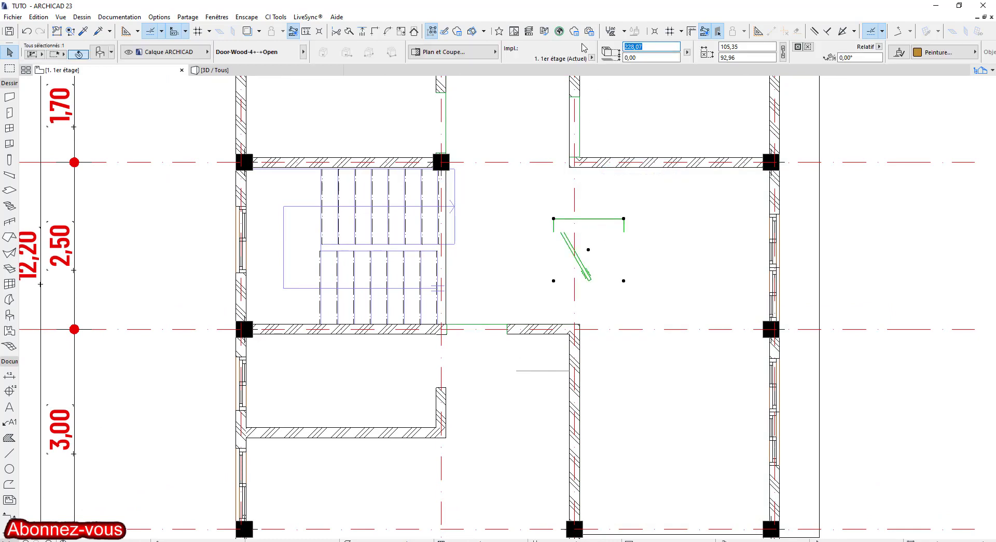
key(Tab)
key(Tab)
click(730, 58)
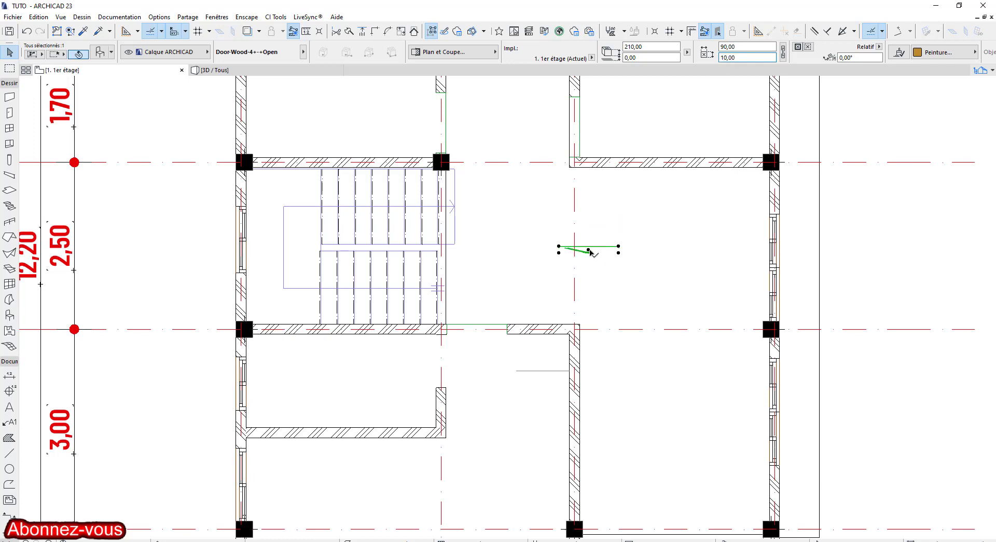
- Rotate the open door 90° counterclockwise about its centre
key(ctrl+r)
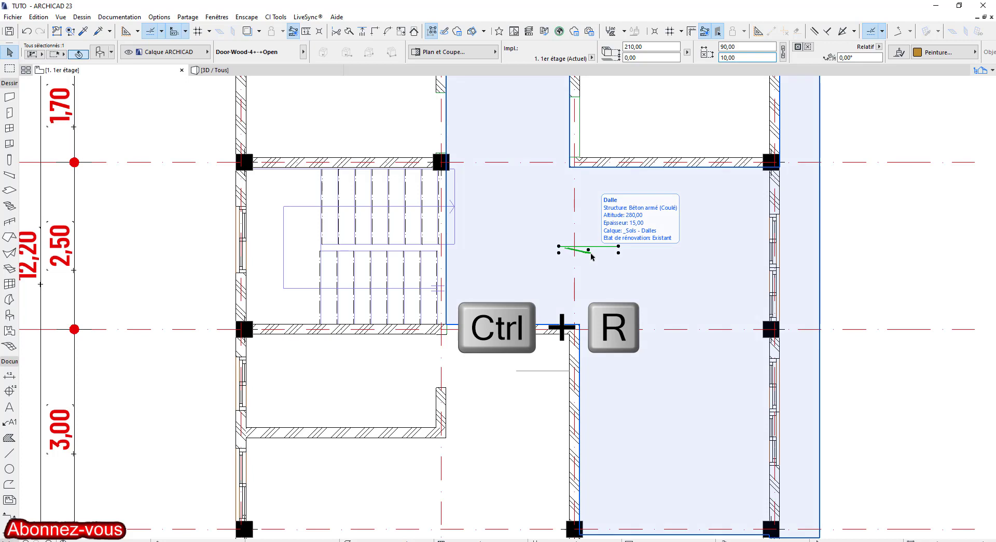
click(589, 250)
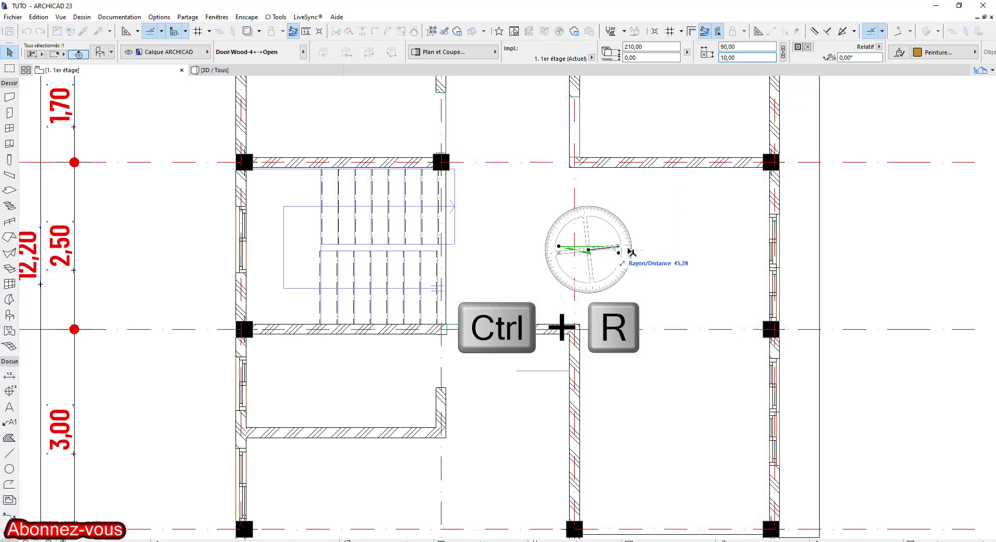
click(653, 250)
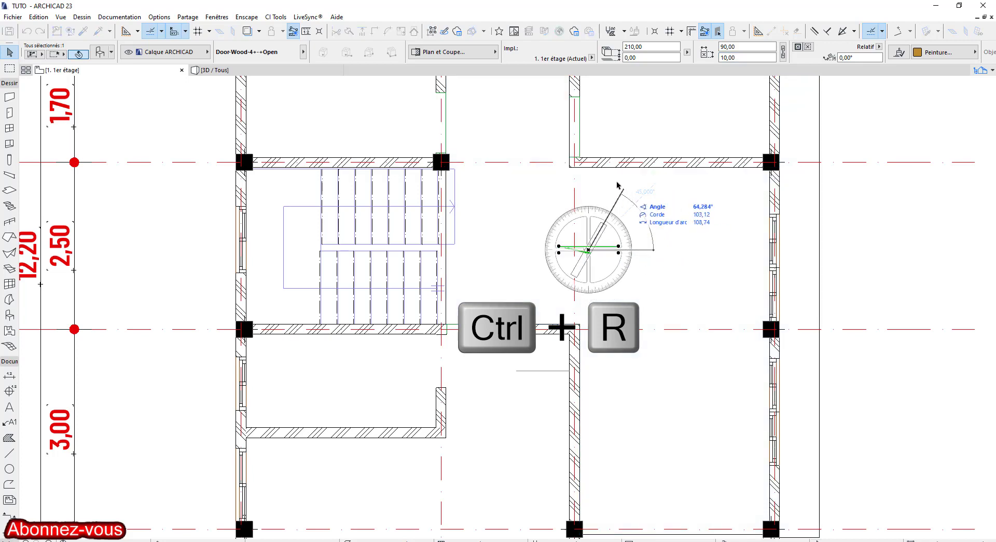
click(589, 162)
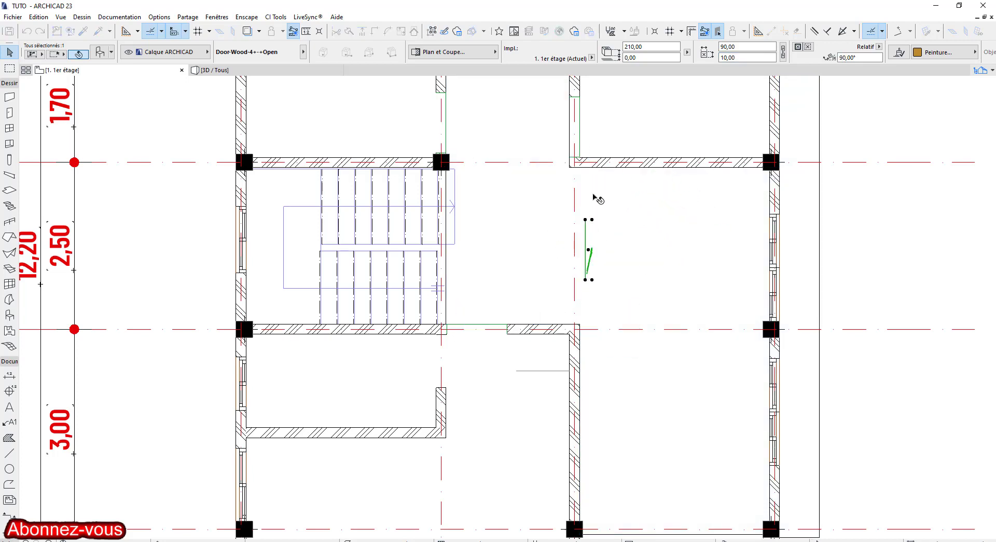
- Move the open door into the opening of the small room below the stair, set its width to 80, and snap it to the wall corner
click(592, 220)
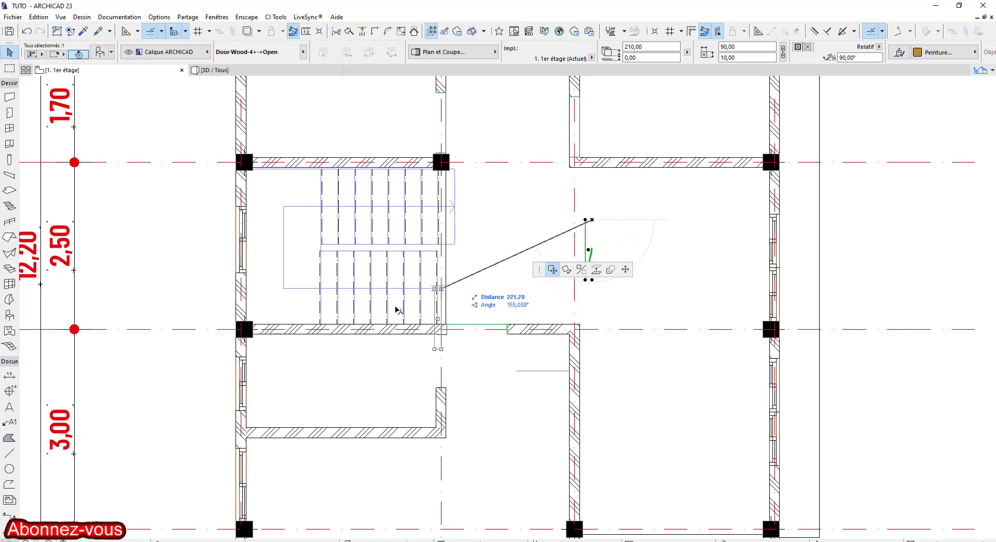
scroll(247, 399, up, 3)
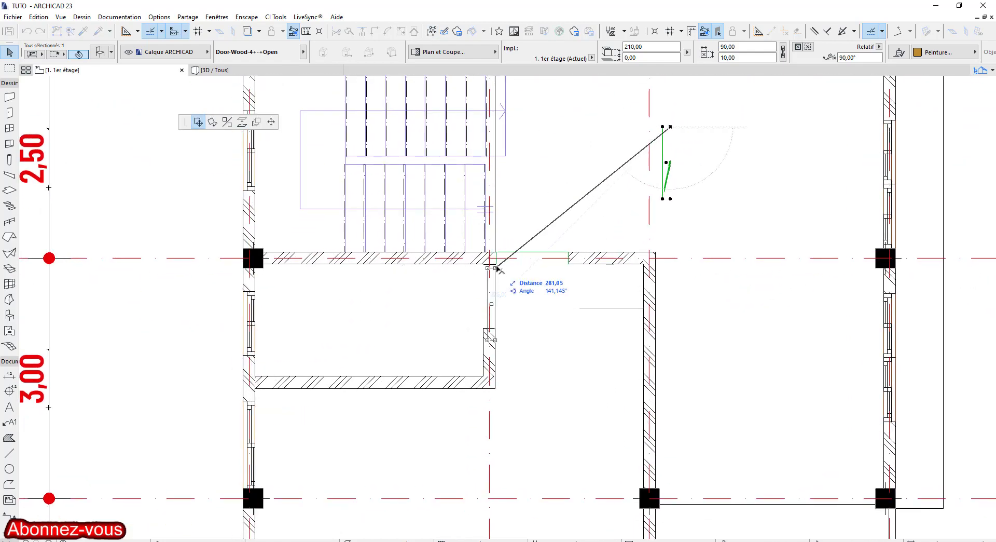
click(497, 265)
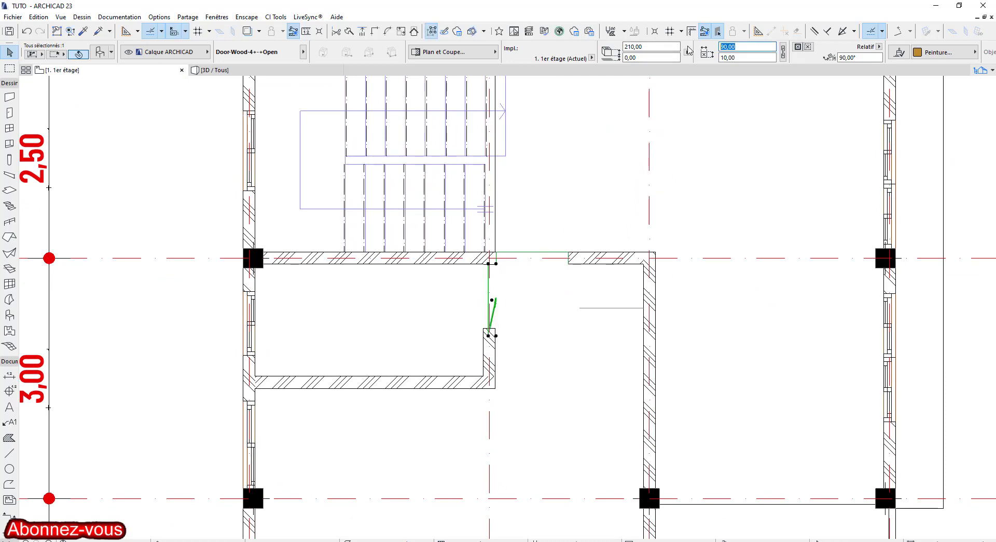
text(0)
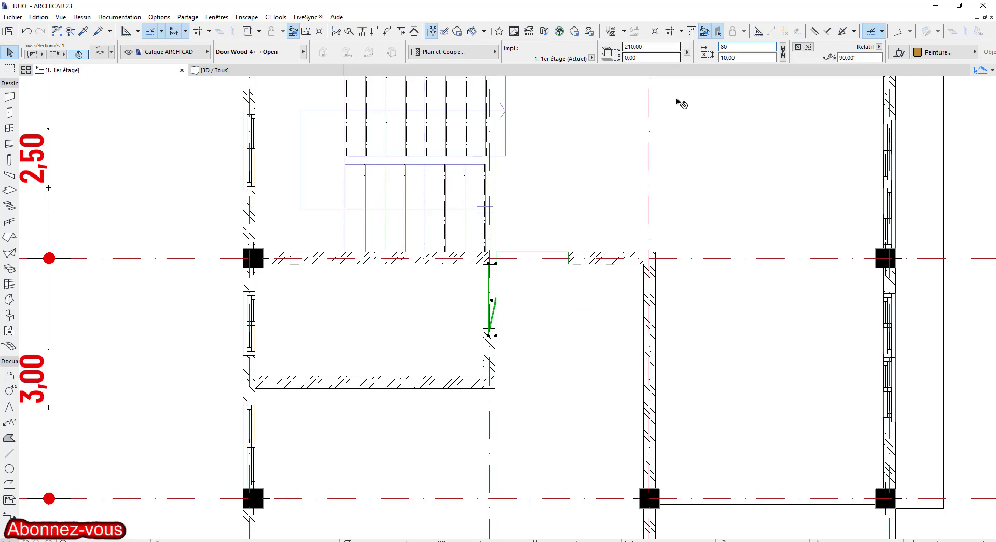
scroll(498, 248, up, 3)
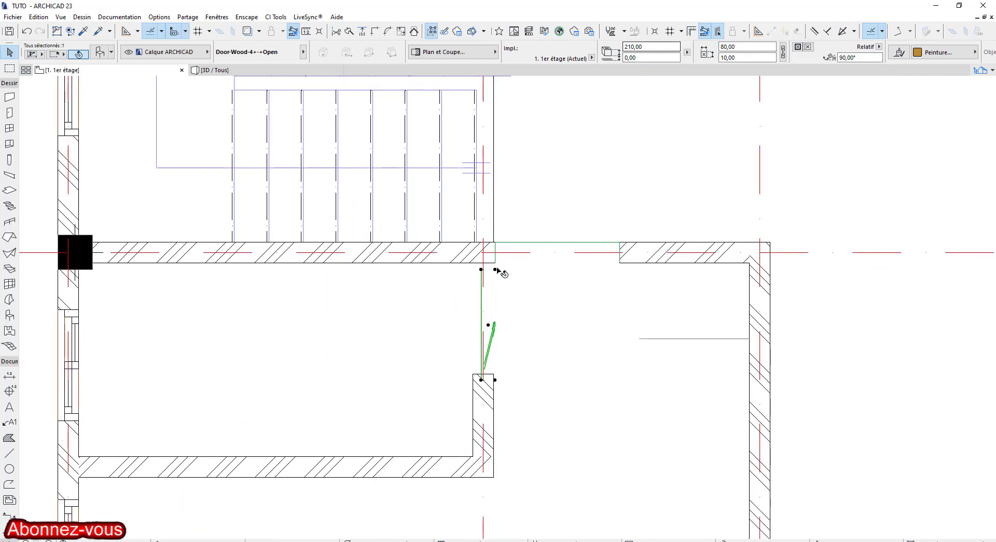
click(496, 271)
click(494, 263)
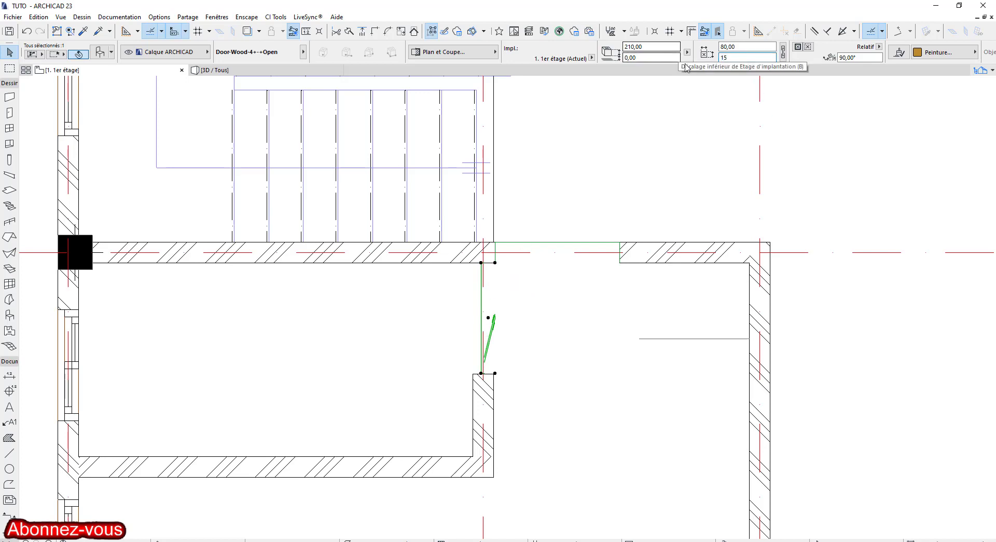
- Set the open door's depth to 15 and shift it to line up with the wall's faces
key(Return)
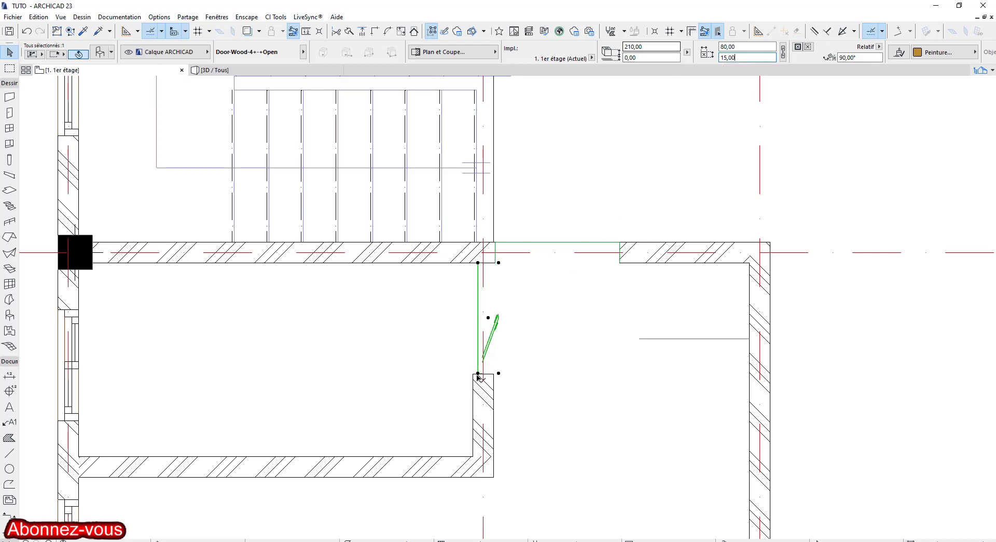
click(478, 373)
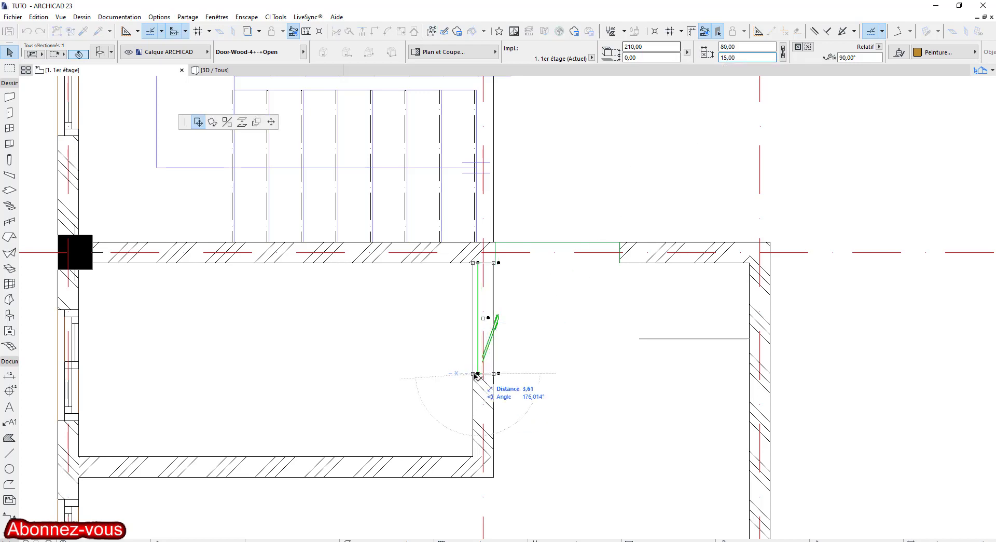
click(473, 373)
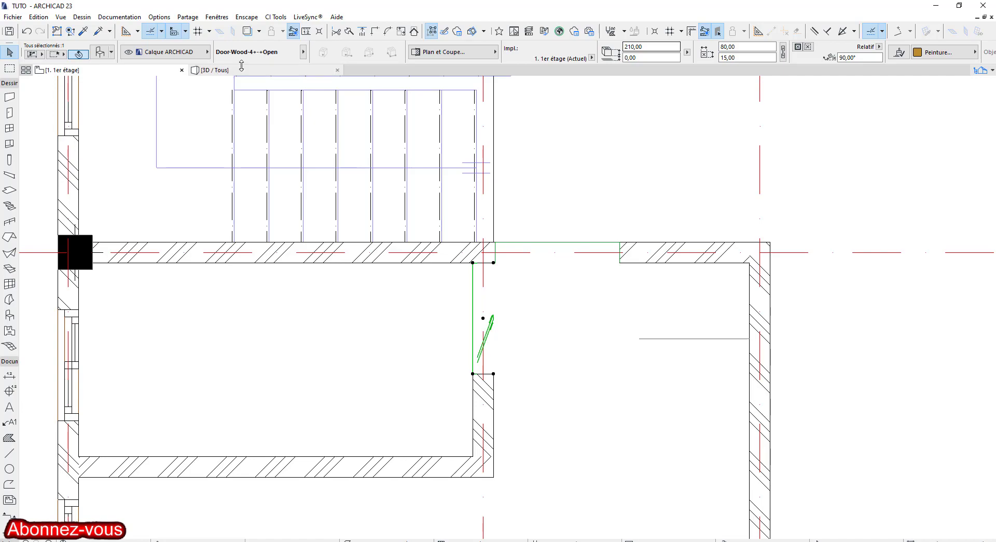
- Inspect the open door of the small room in 3D from several angles and return to the first-floor plan
click(212, 70)
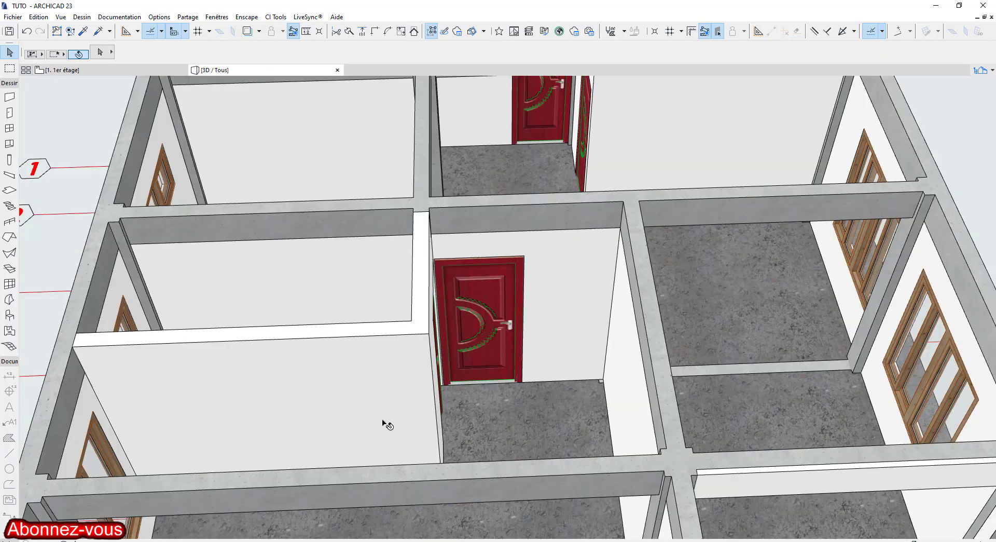
shift+middle_drag(509, 333, 251, 351)
shift+middle_drag(386, 385, 168, 401)
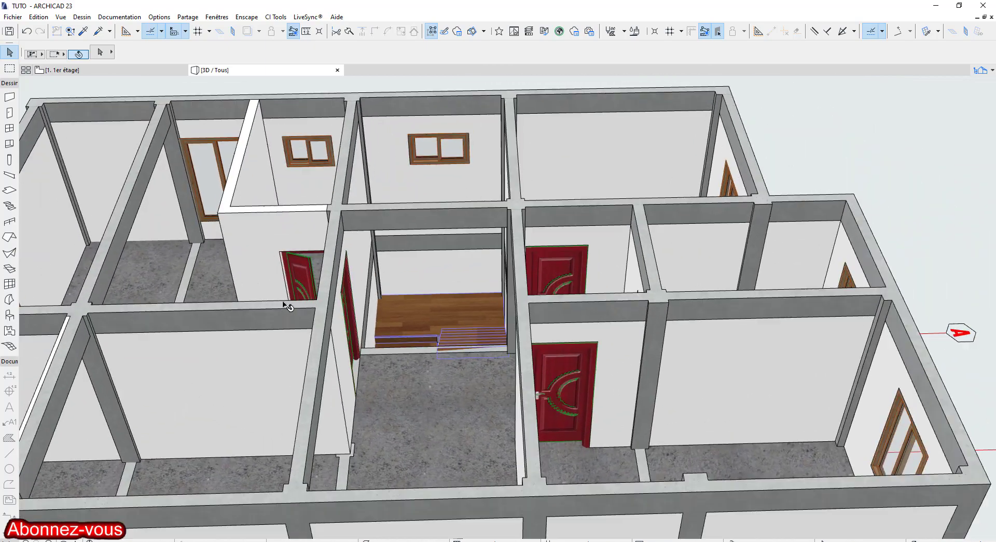
scroll(292, 298, up, 3)
scroll(303, 266, up, 3)
shift+middle_drag(317, 295, 497, 372)
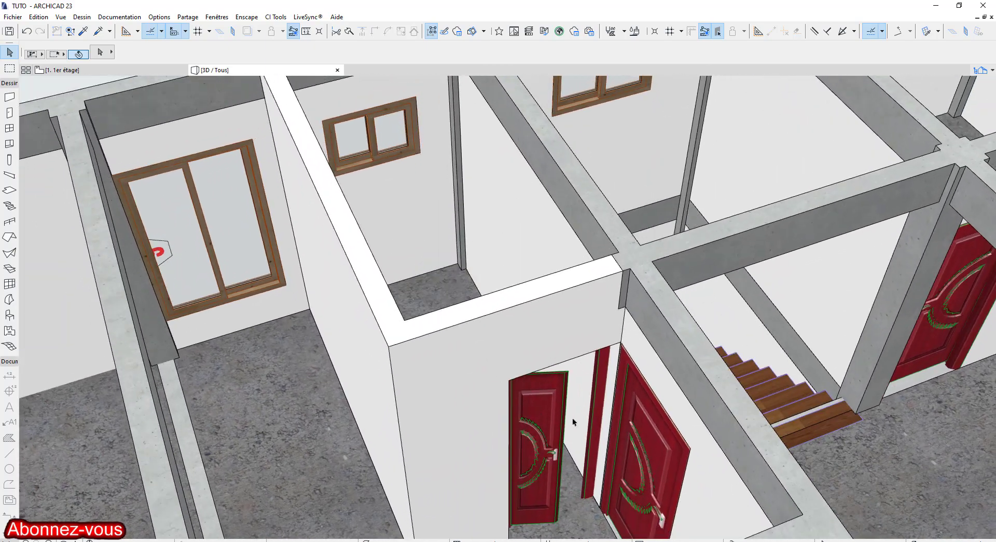
shift+middle_drag(585, 401, 533, 410)
click(93, 70)
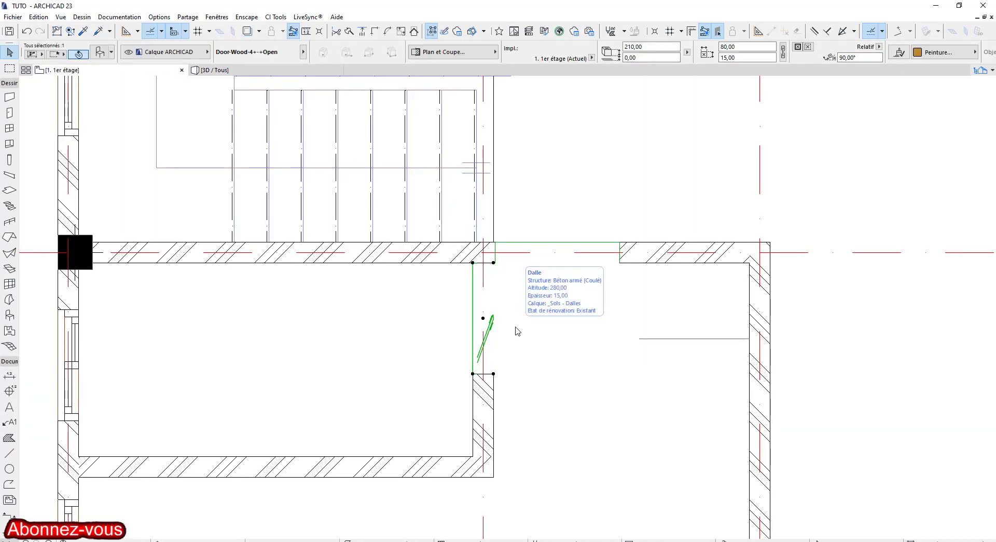
- Rotate the open door about 180° around its centre so that its leaf swings into the small room
key(ctrl+e)
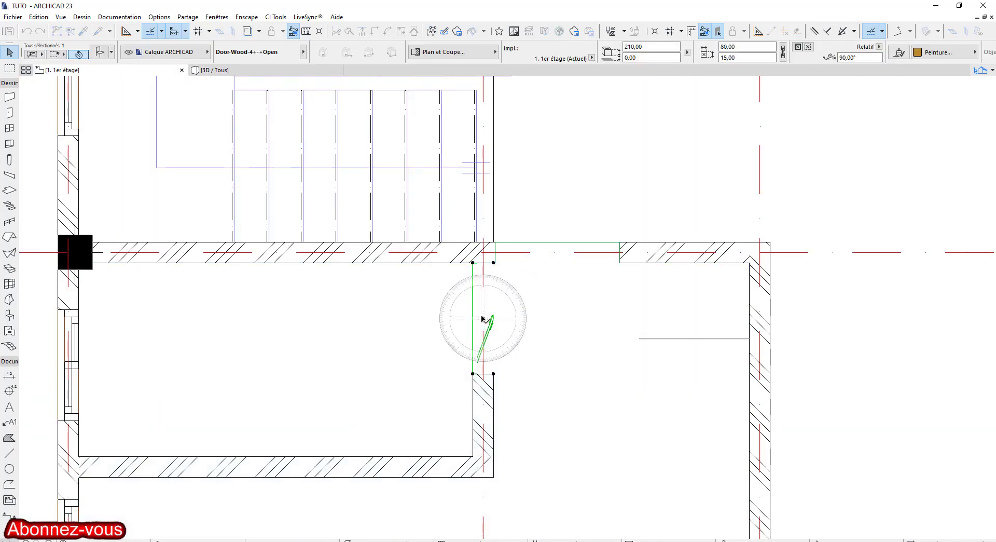
click(483, 319)
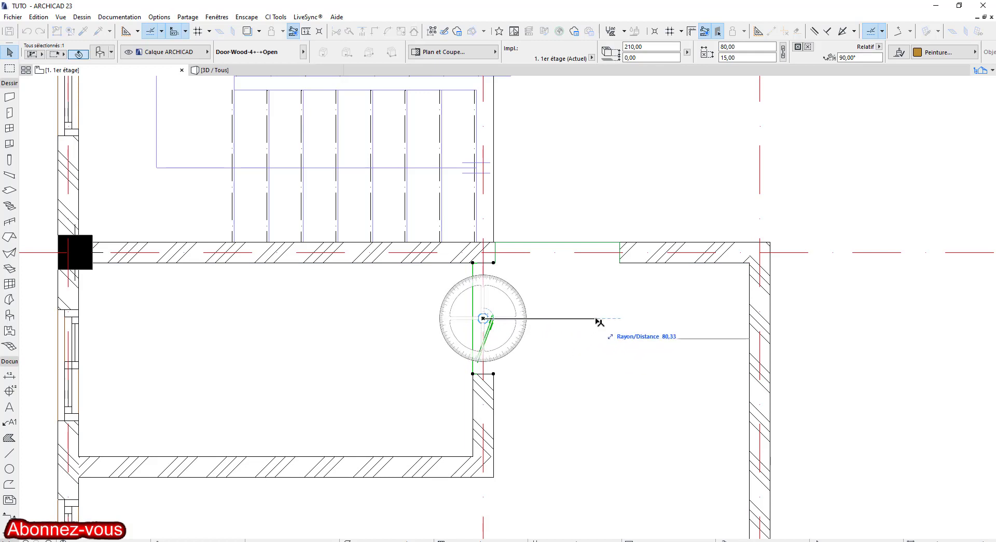
click(598, 316)
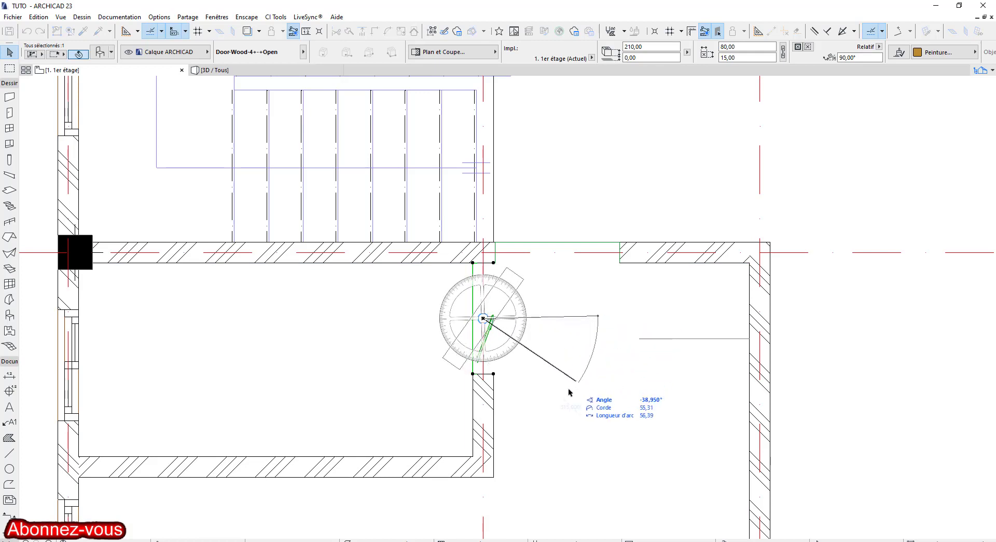
click(422, 322)
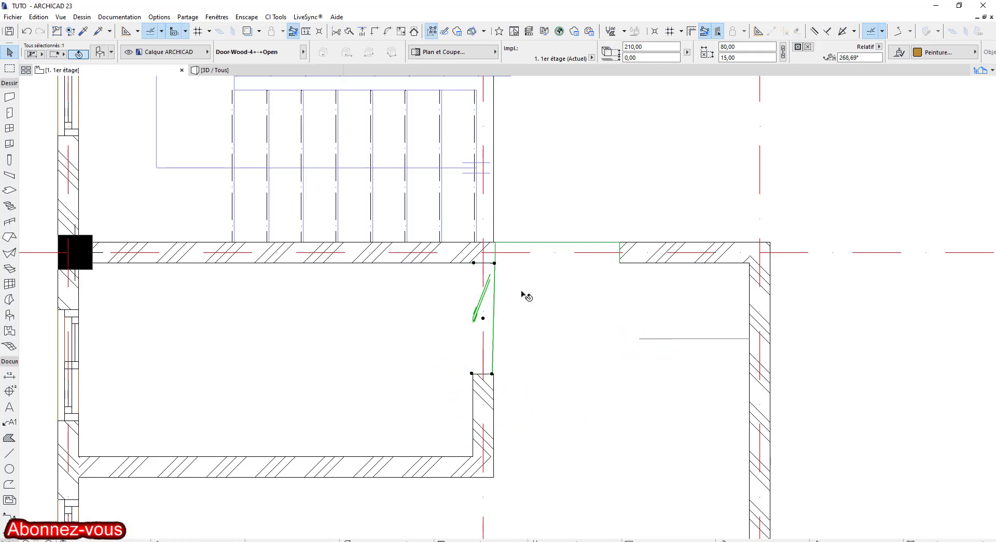
- Examine the turned door and the other doors and windows of the floor in the 3D view
click(222, 70)
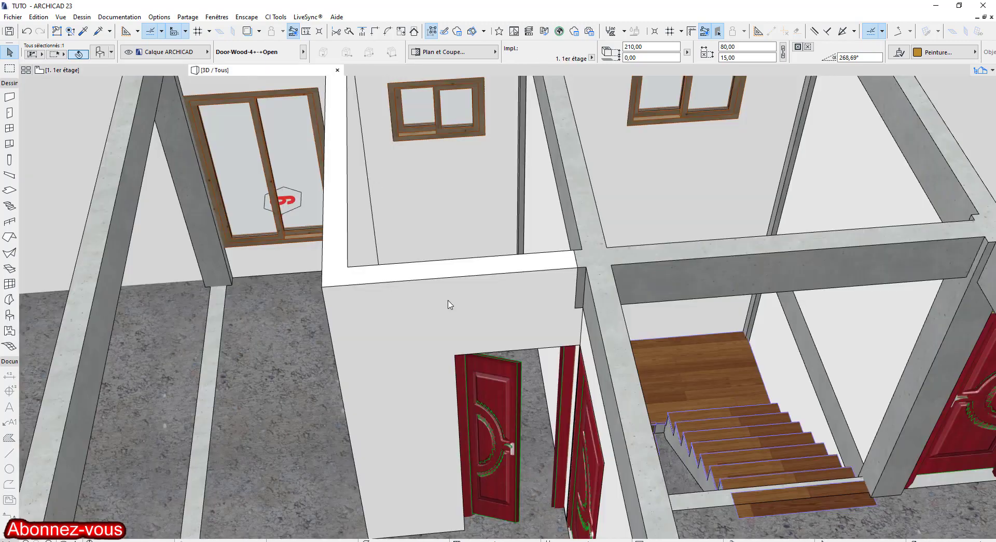
drag(542, 441, 668, 421)
scroll(711, 396, down, 2)
middle_drag(711, 396, 495, 540)
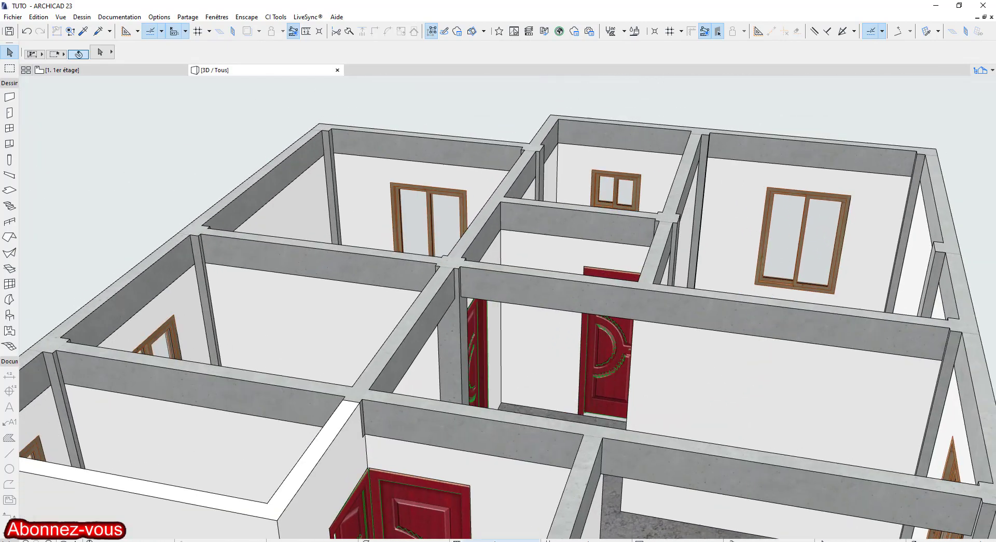
middle_drag(574, 390, 581, 407)
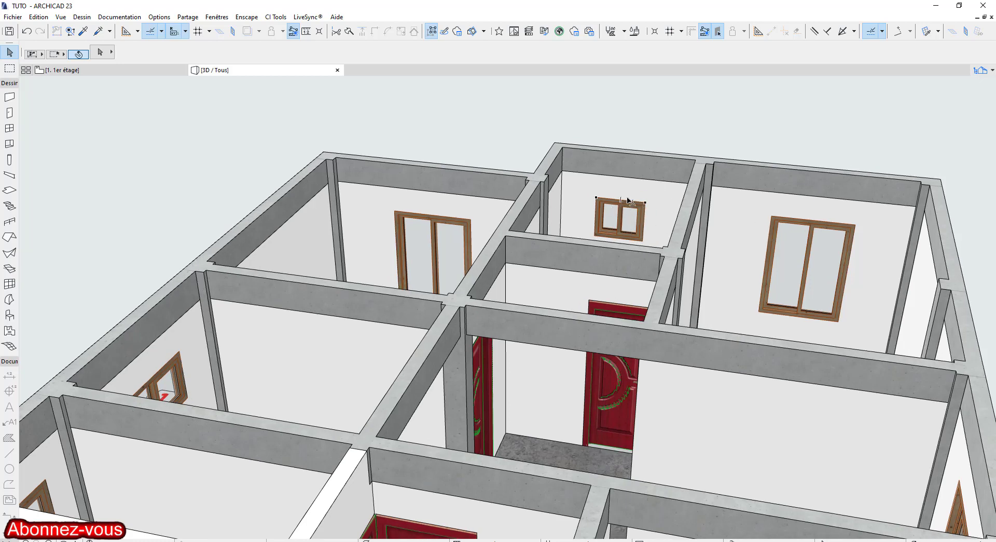
scroll(629, 201, up, 3)
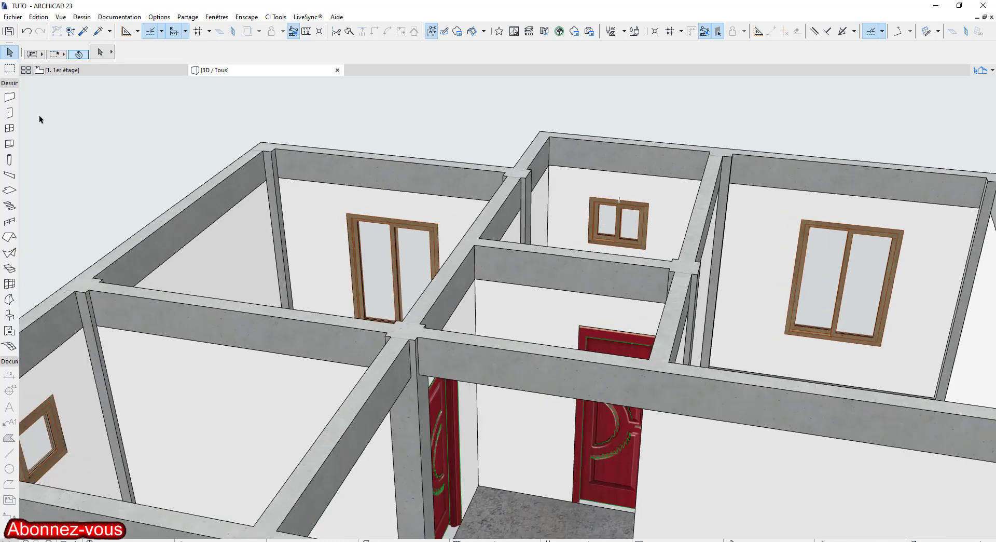
- Select all the windows in the 3D view and open their settings
click(9, 128)
key(ctrl+a)
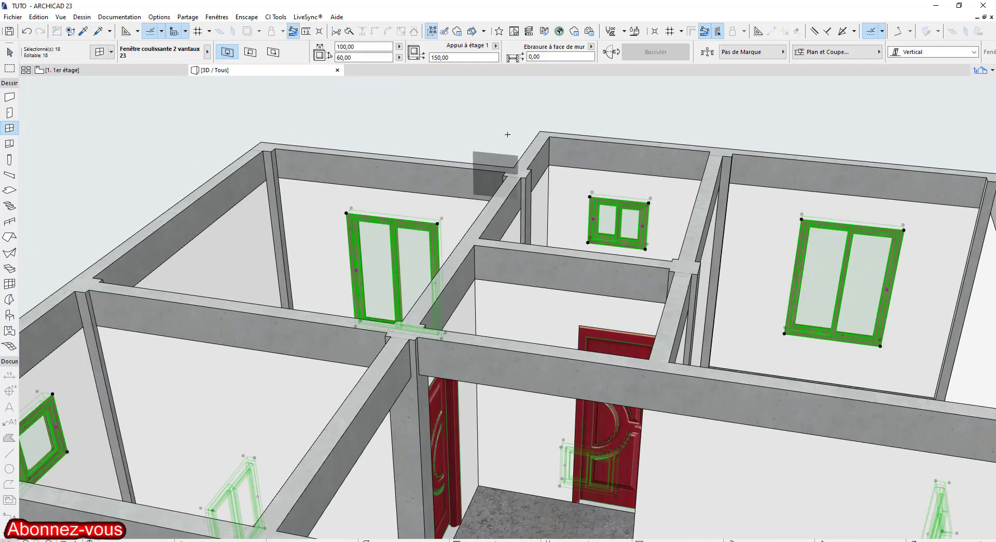
scroll(840, 58, down, 5)
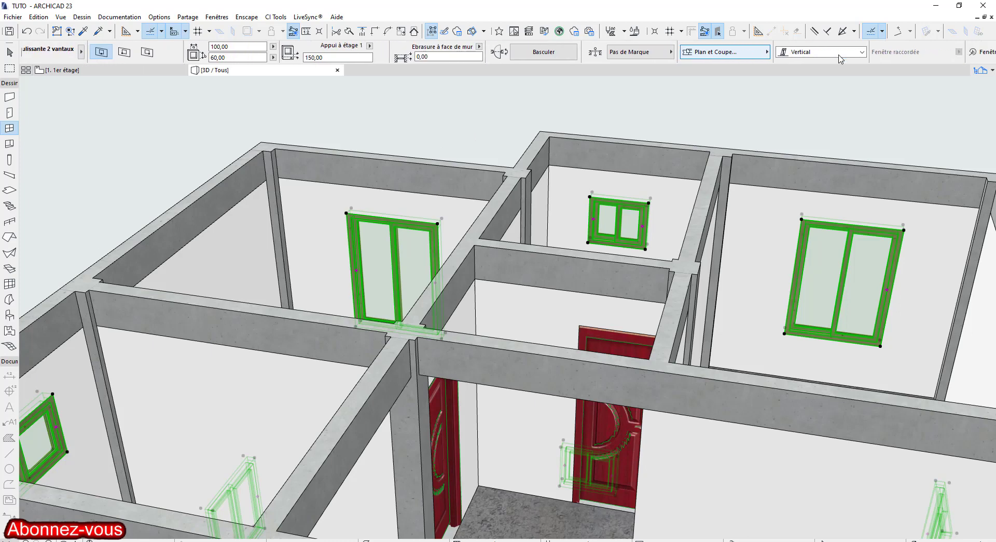
scroll(141, 57, up, 5)
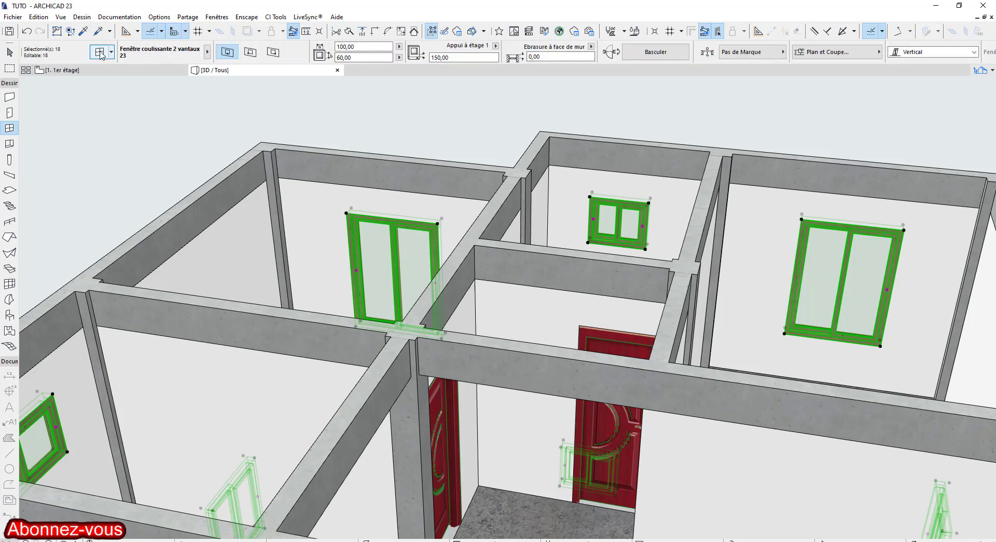
click(105, 58)
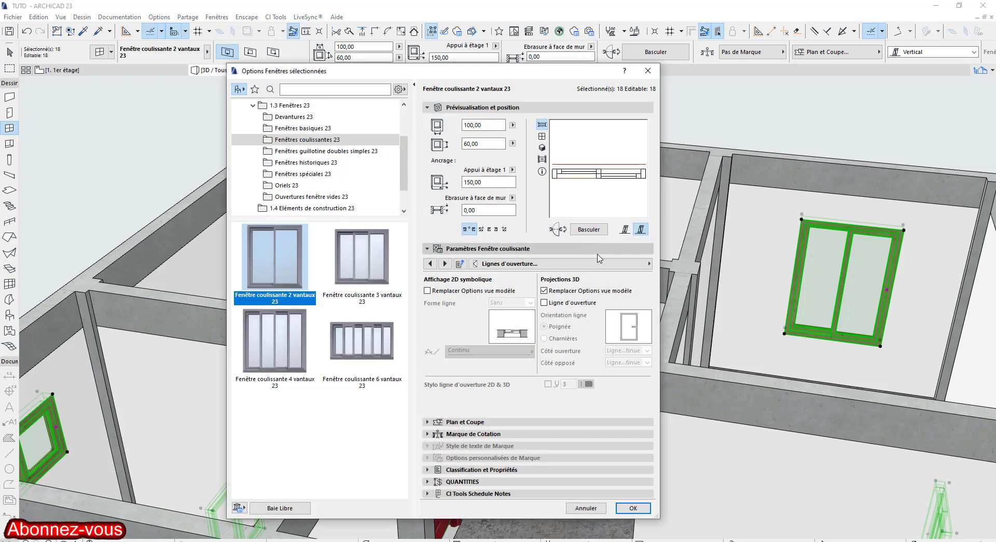
- Make the surfaces of all selected windows uniform, set them to Métal - Chrome, and apply the settings
click(646, 264)
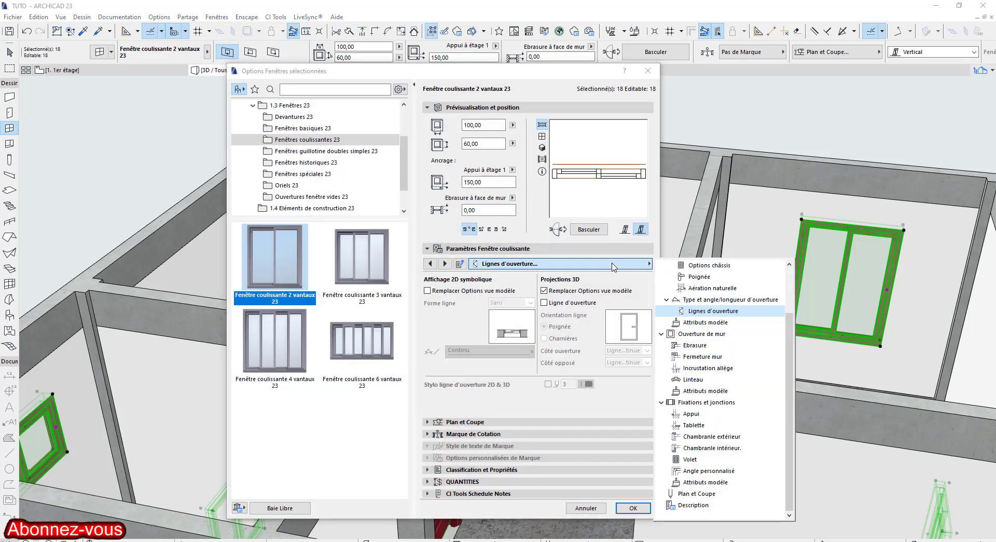
click(706, 322)
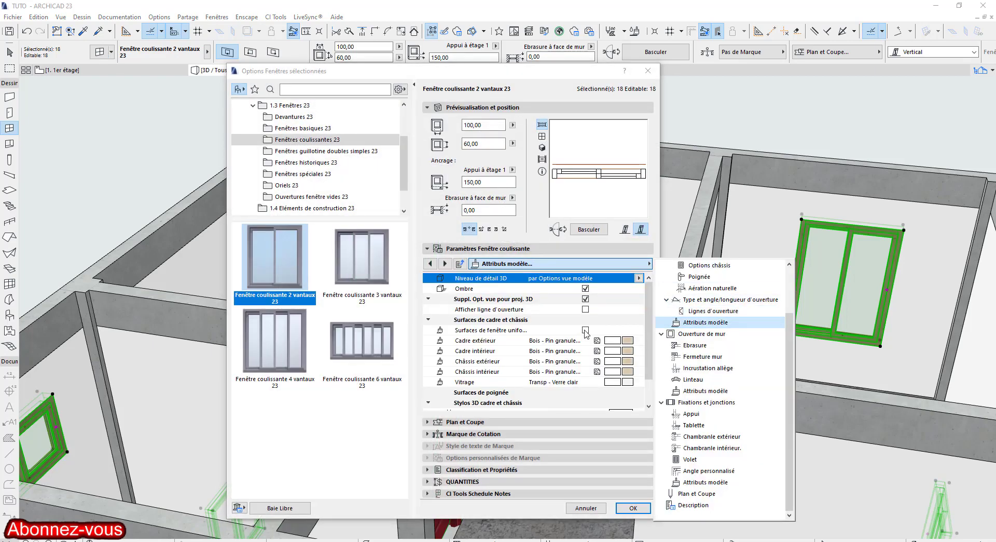
click(585, 330)
click(628, 342)
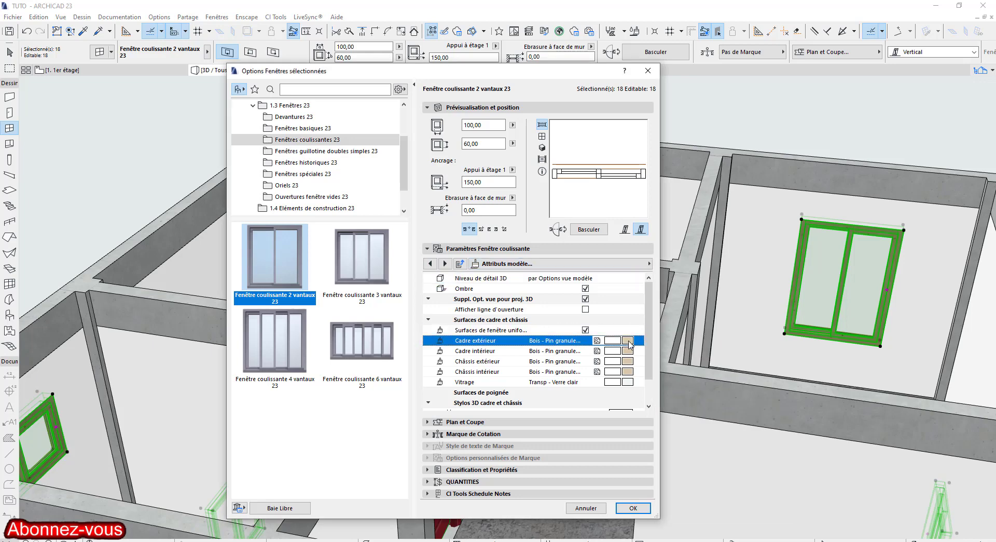
click(628, 341)
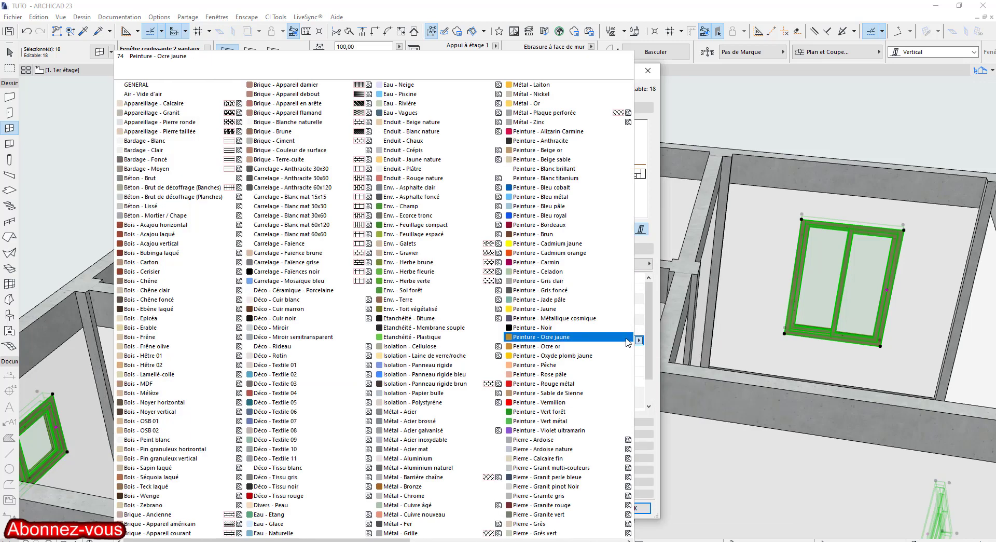
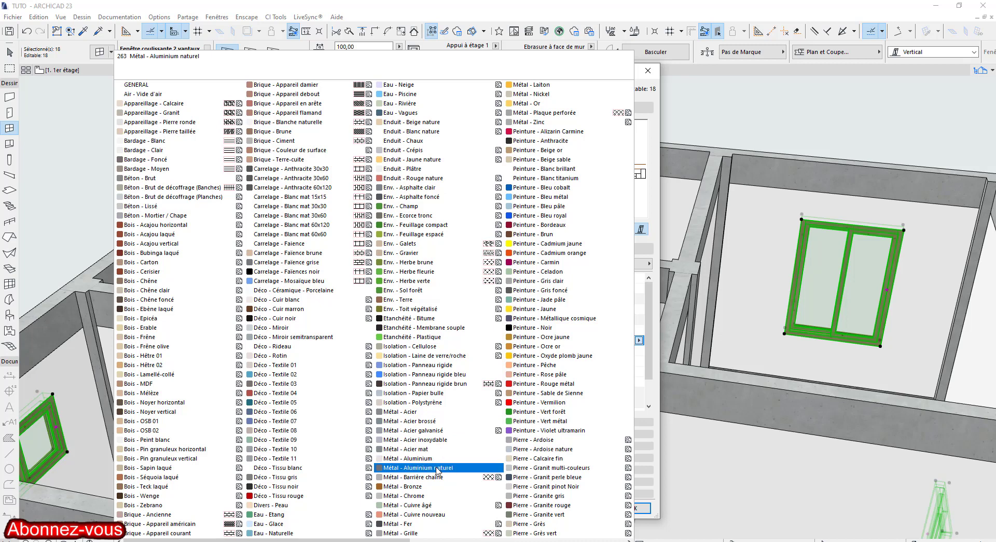
click(437, 496)
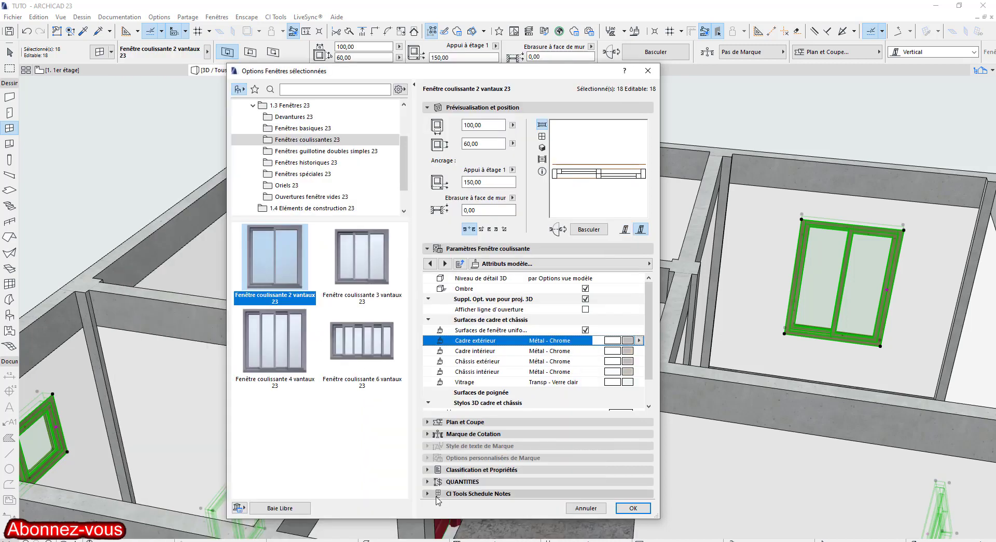
click(634, 508)
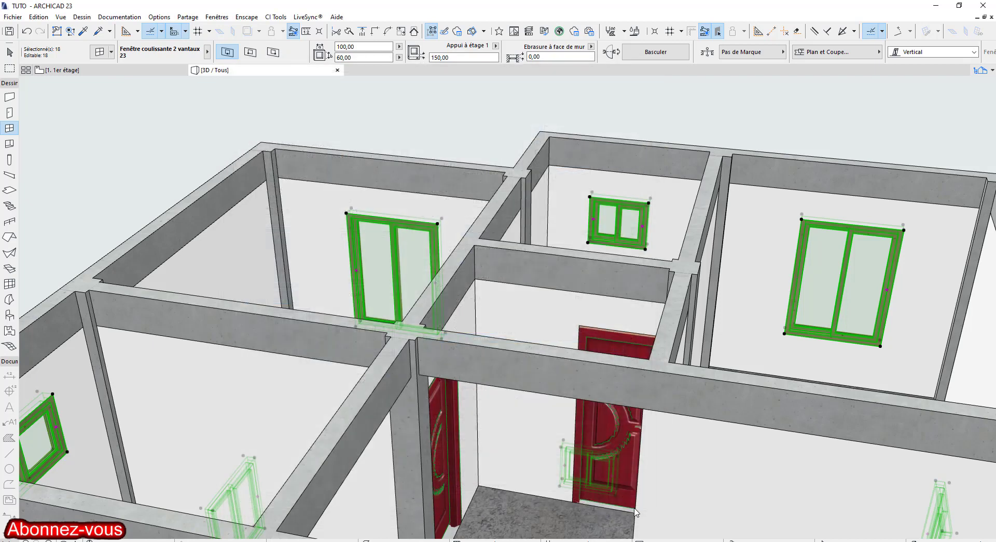
click(861, 112)
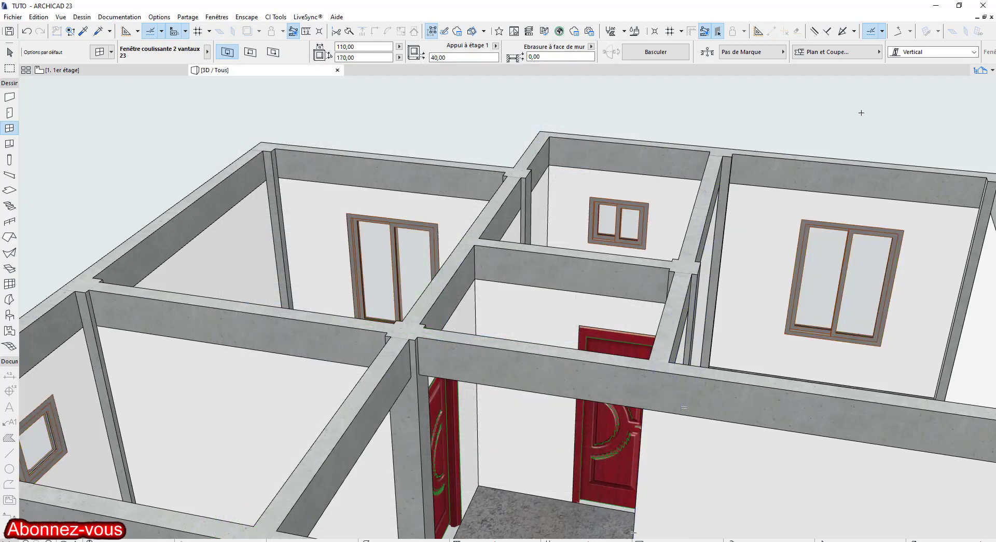
- Select the closed Door-Wood-4 in the first-floor plan opening beside the small room as the door to copy
scroll(435, 366, down, 3)
middle_drag(435, 365, 656, 366)
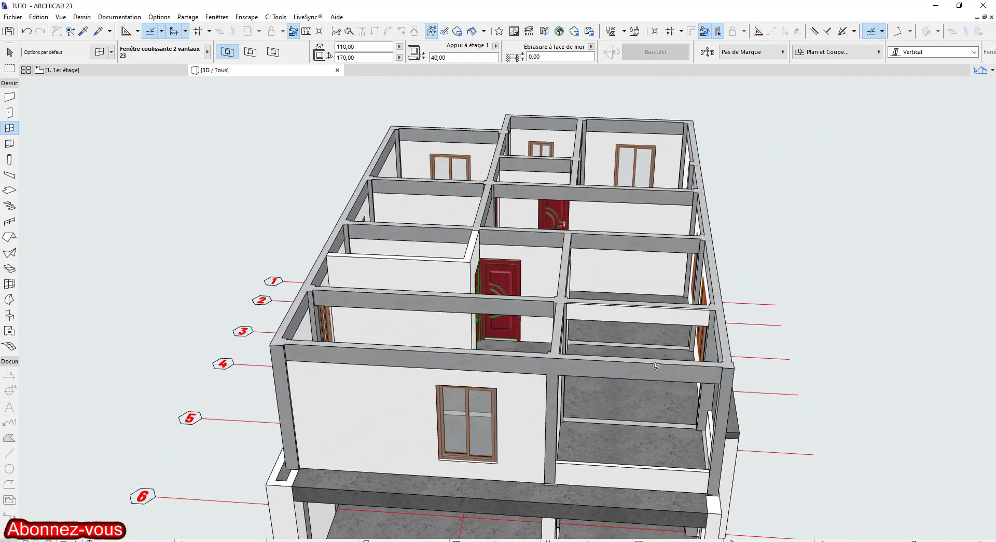
click(75, 71)
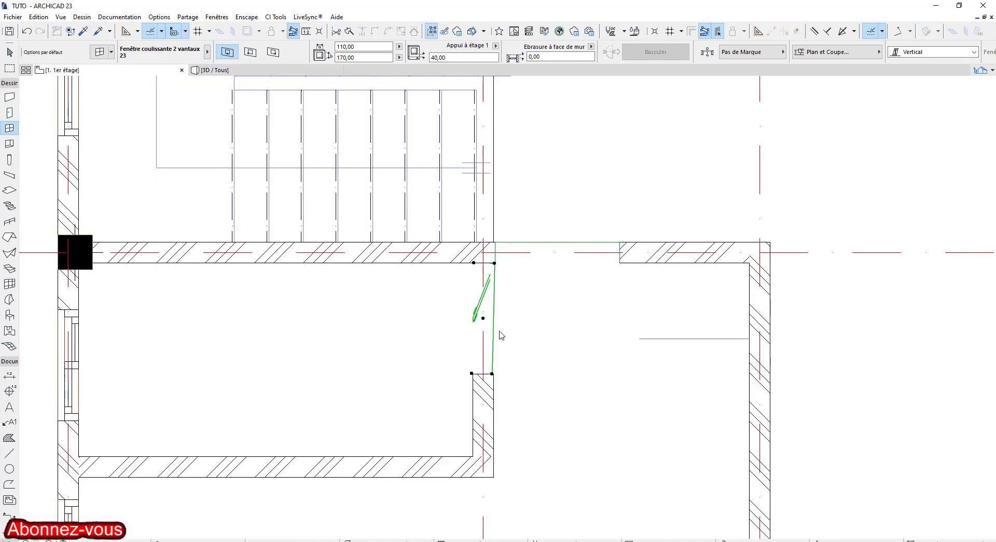
scroll(499, 325, down, 3)
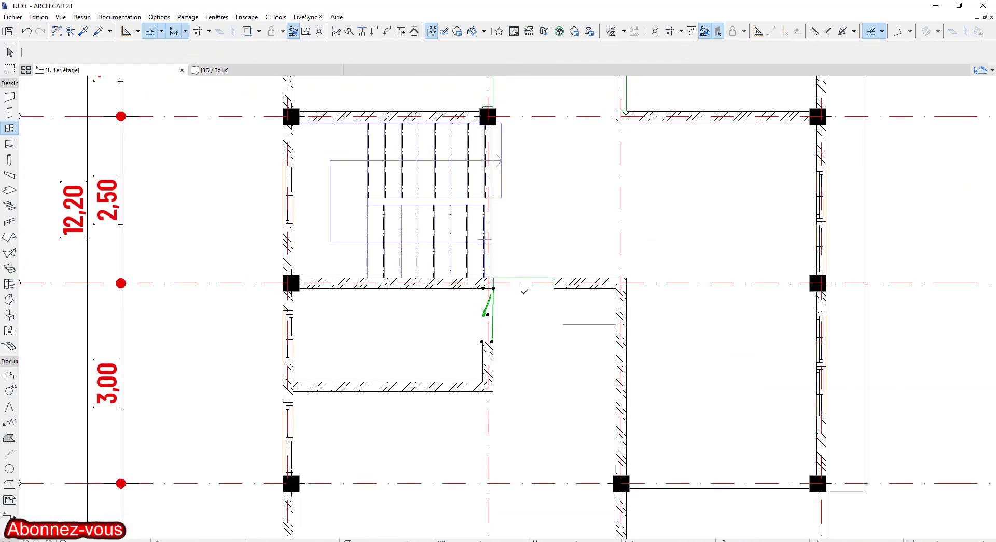
scroll(534, 306, up, 2)
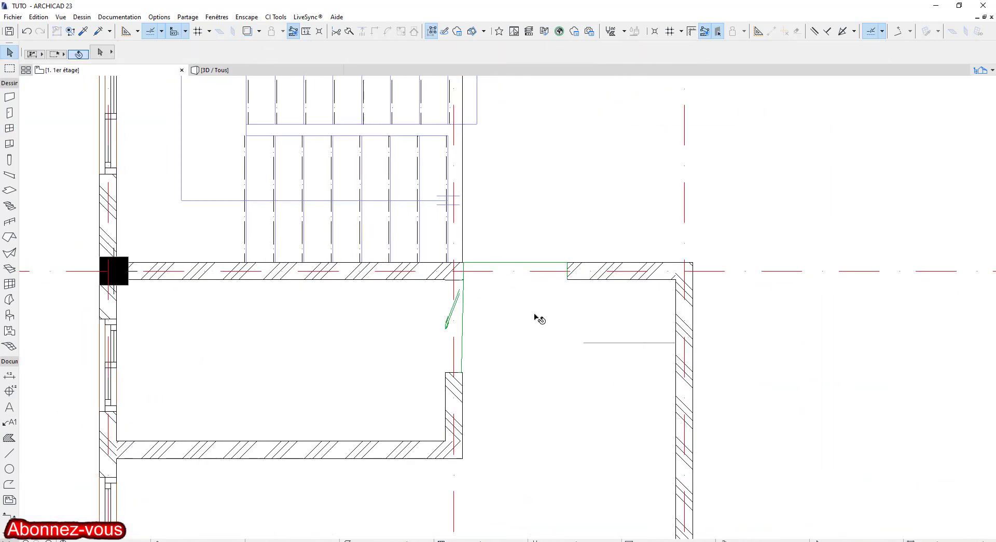
click(519, 275)
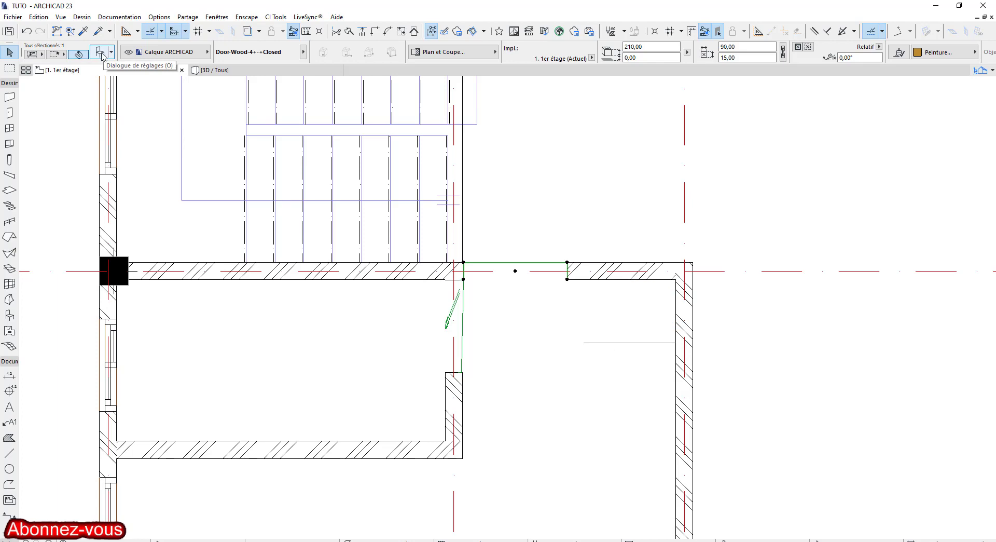
- Paste the closed wooden door into the ground-floor plan, in the free space below the staircase wall
key(ctrl+Down)
scroll(529, 337, down, 3)
middle_drag(538, 346, 493, 296)
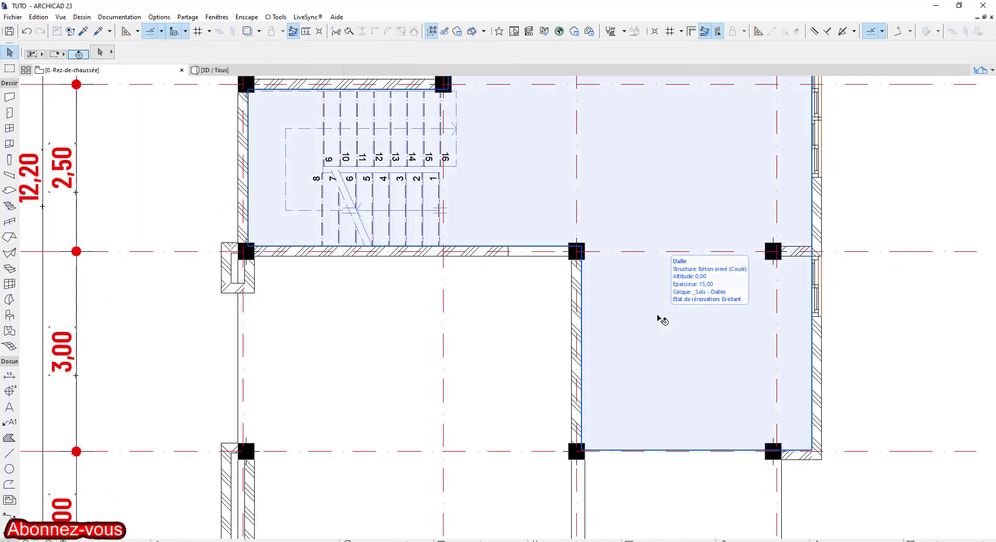
key(ctrl+v)
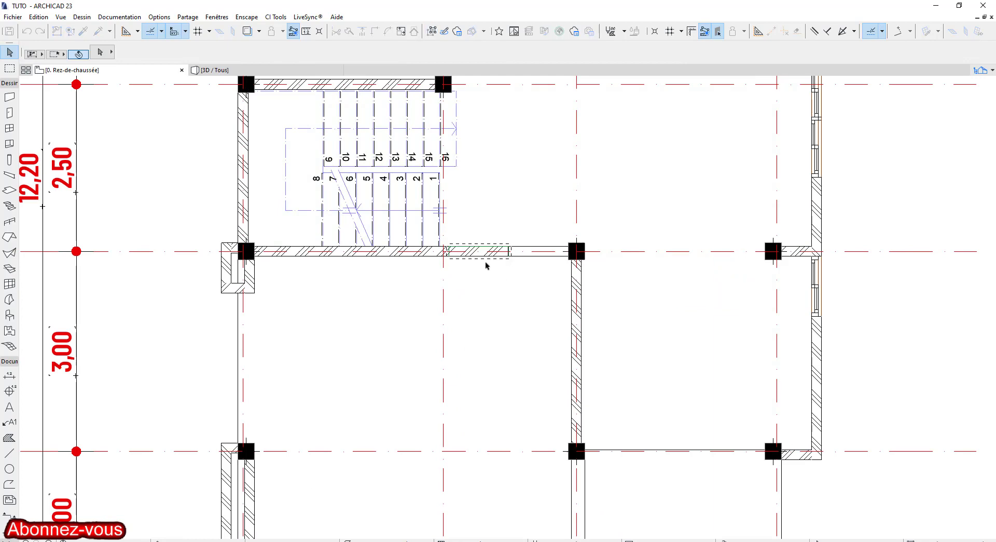
drag(478, 251, 504, 306)
scroll(504, 306, up, 2)
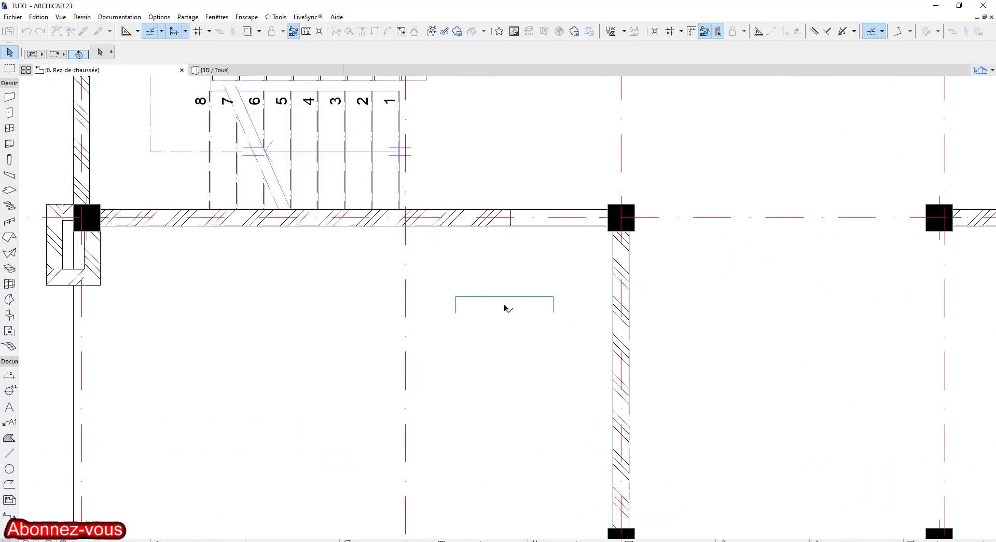
right_click(499, 345)
click(536, 369)
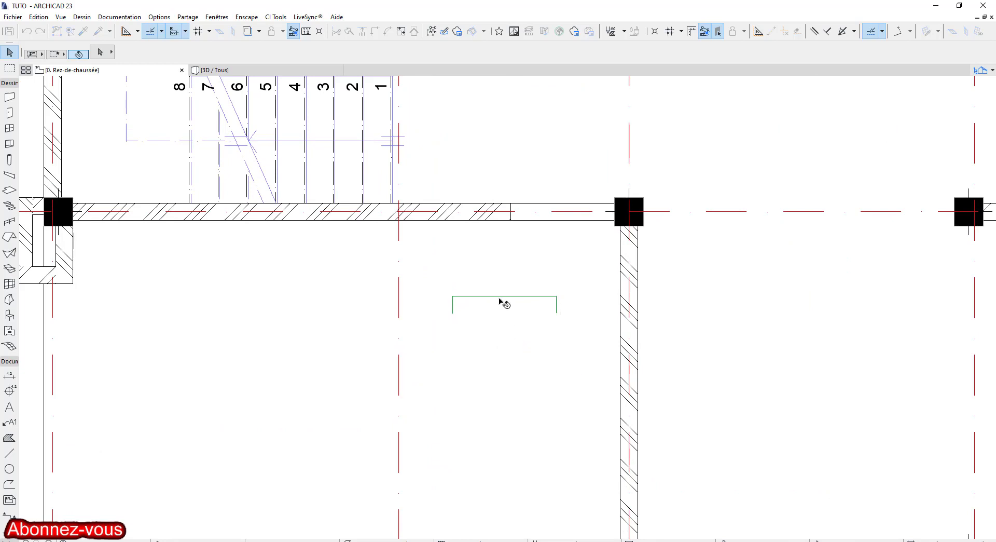
scroll(503, 303, up, 2)
click(503, 309)
key(Escape)
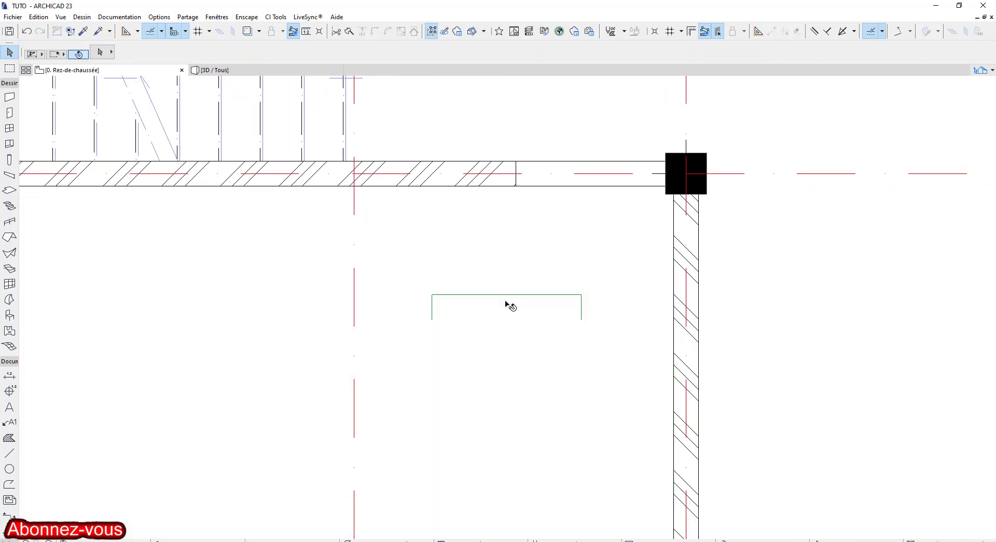
- Place a copy of the pasted door in the opening between the wall below the stairs and the adjoining column
click(508, 310)
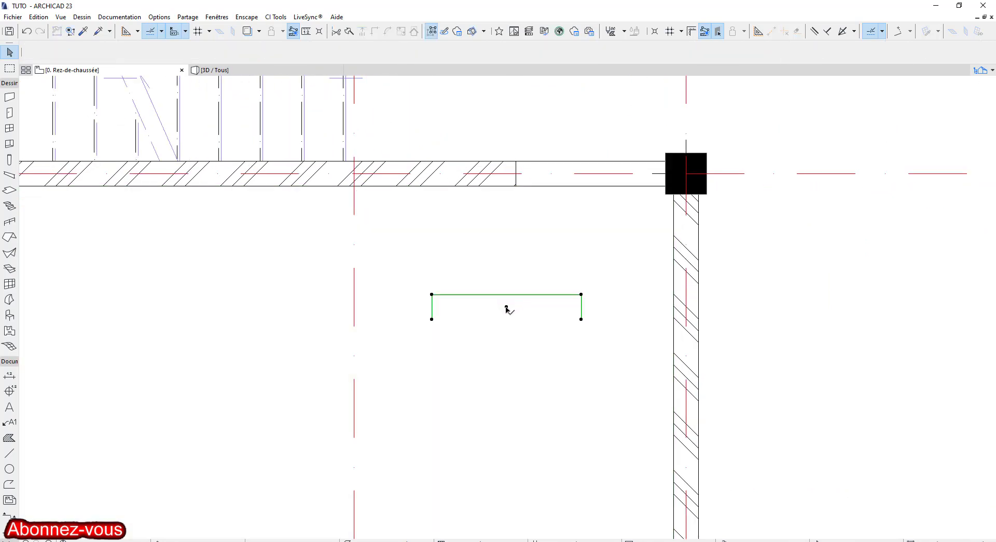
click(581, 294)
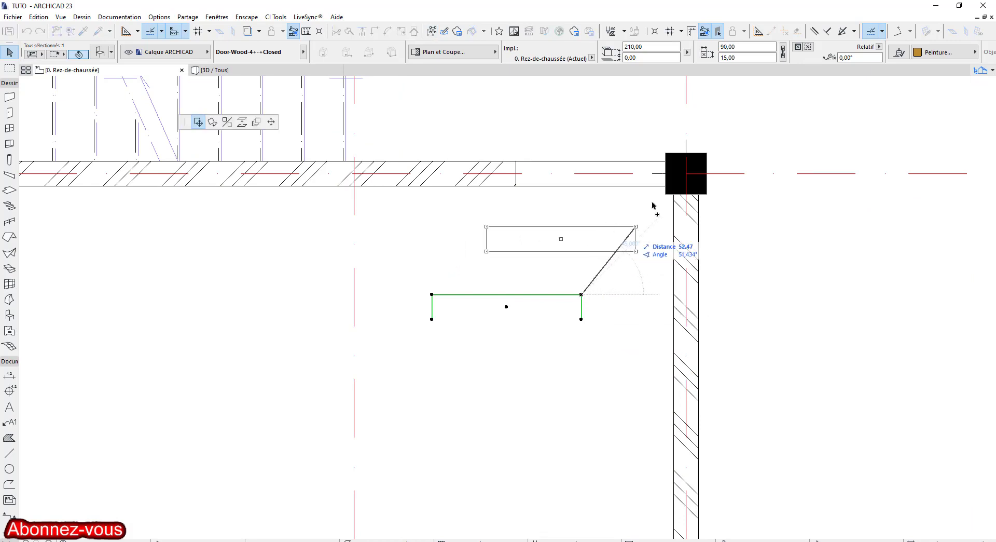
click(666, 168)
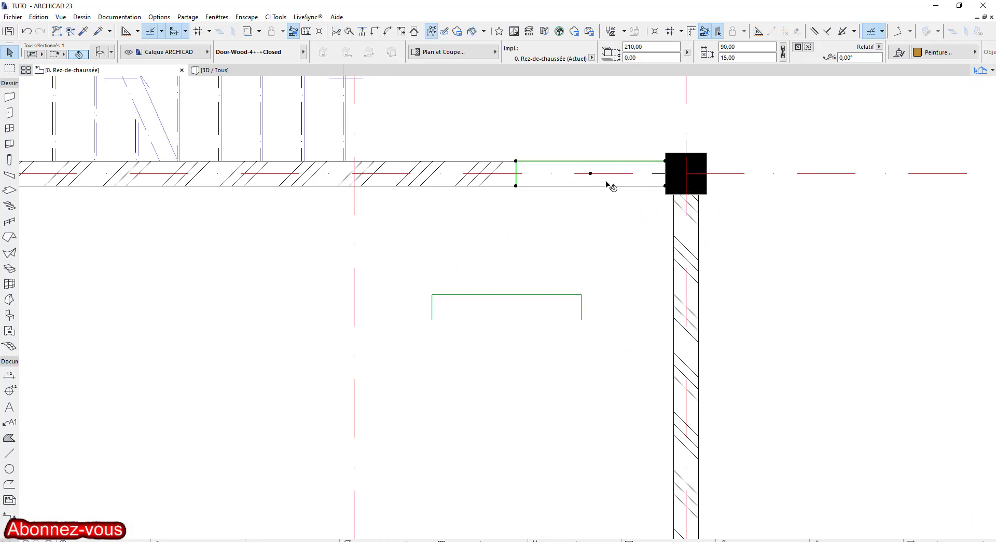
- Copy the spare wooden door into the opening of the upper right room, between the column and the hall's upper wall
click(582, 296)
click(582, 294)
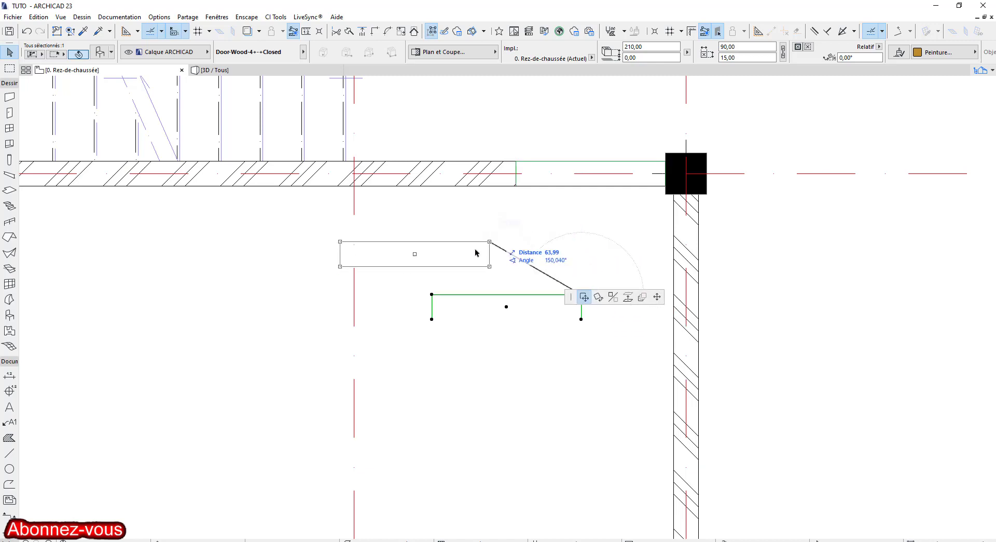
scroll(482, 260, down, 4)
middle_drag(526, 83, 511, 245)
middle_drag(528, 171, 504, 434)
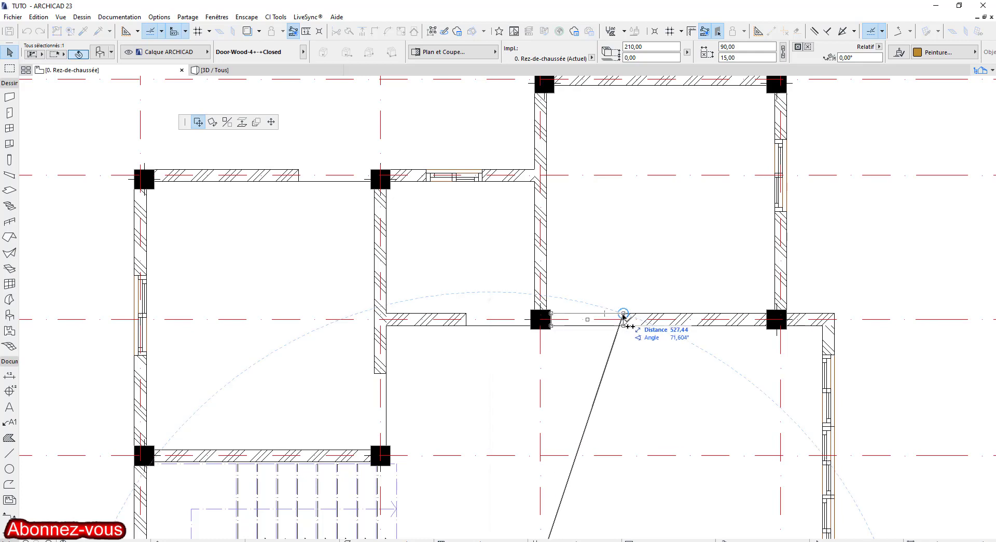
click(623, 315)
- Place another door copy in the hall below the small room's narrower opening and set its width to 80
middle_drag(573, 387, 558, 355)
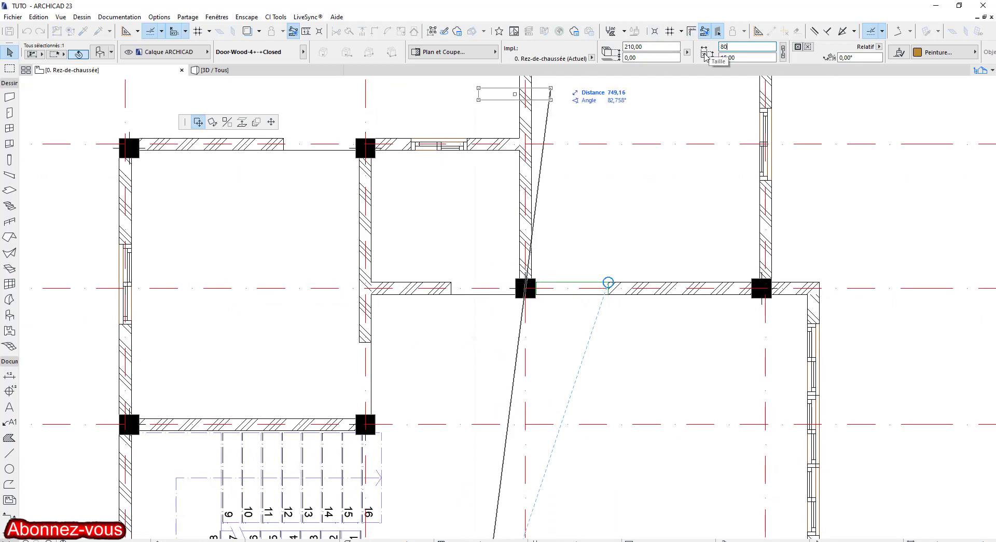
key(Return)
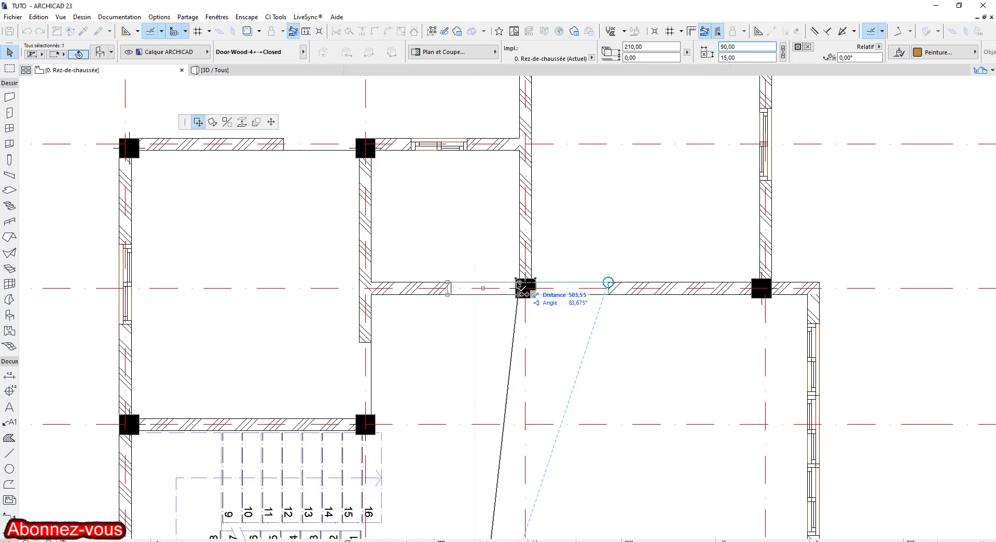
scroll(521, 289, up, 2)
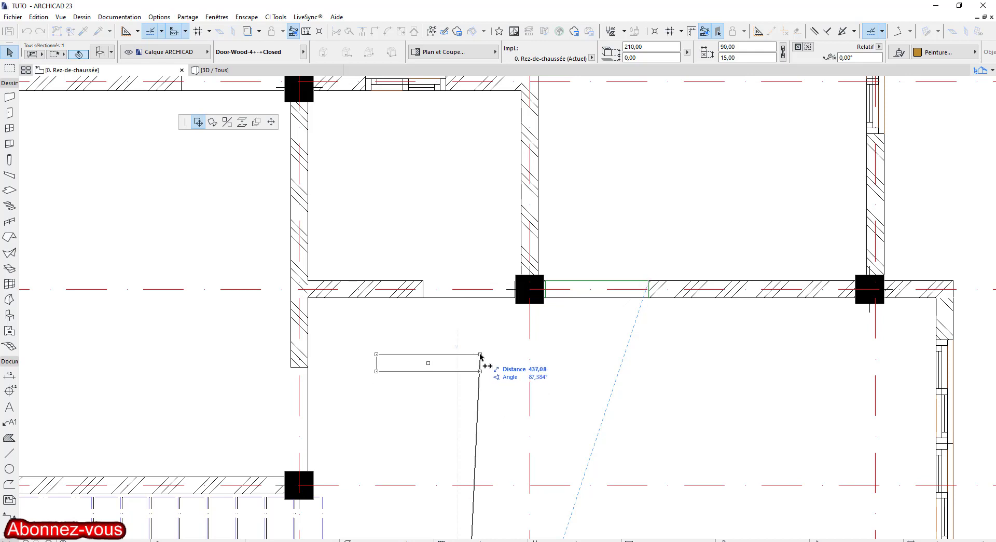
click(480, 356)
key(Escape)
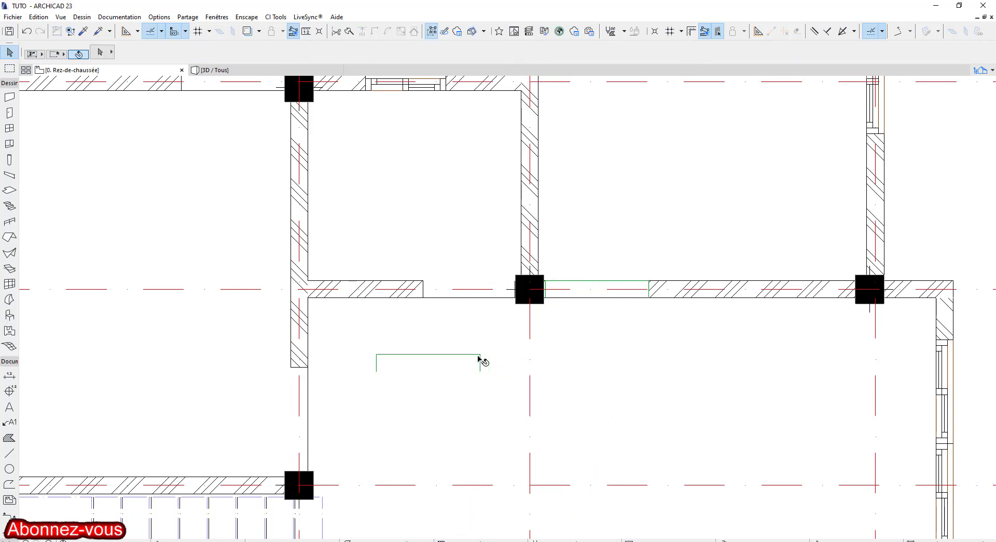
click(481, 355)
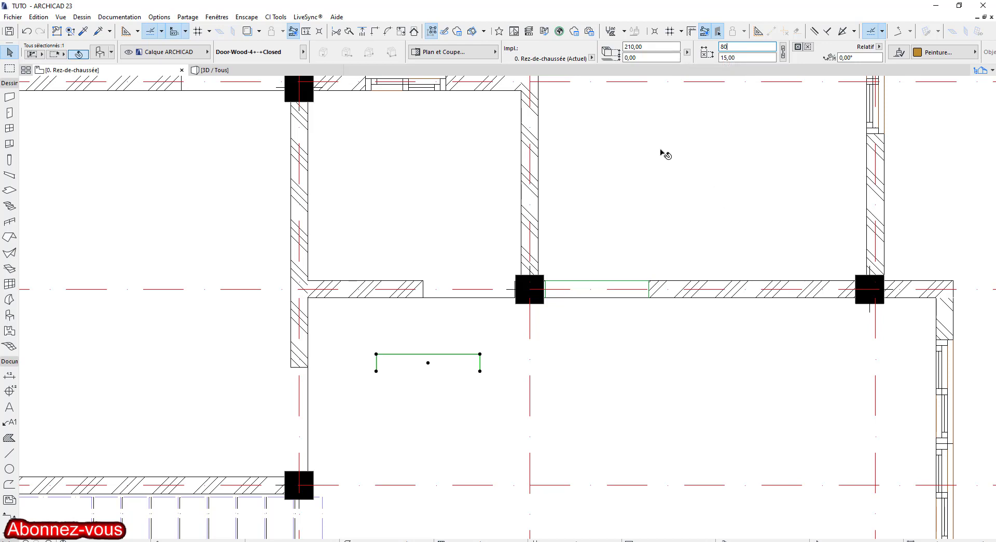
click(943, 210)
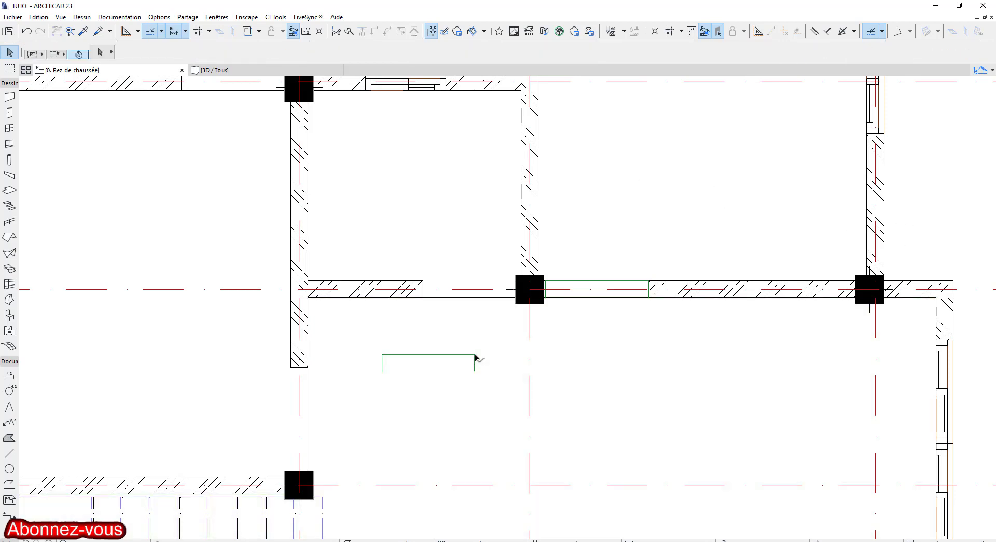
- Move the 80-wide door by its upper left corner into the small room's opening beside the column
click(474, 355)
click(474, 355)
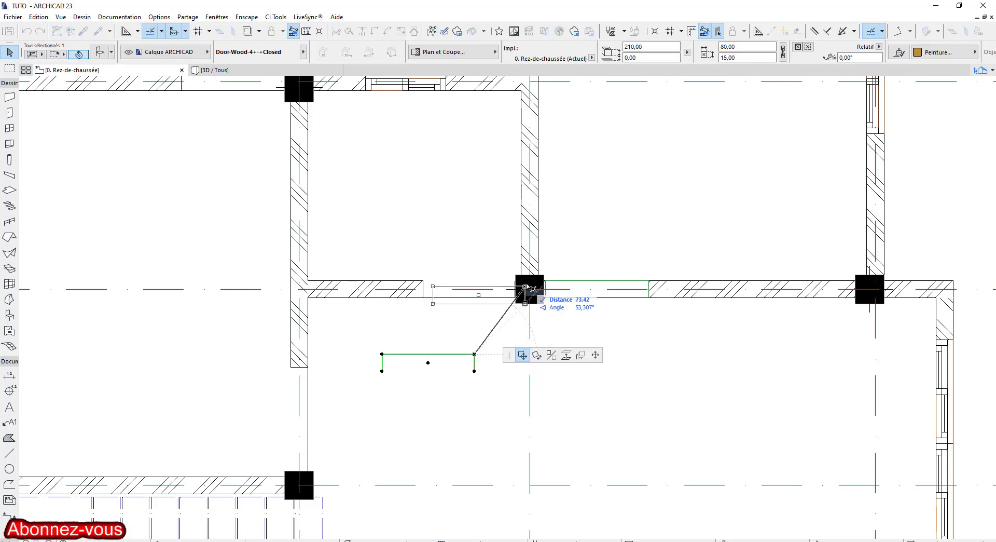
key(Escape)
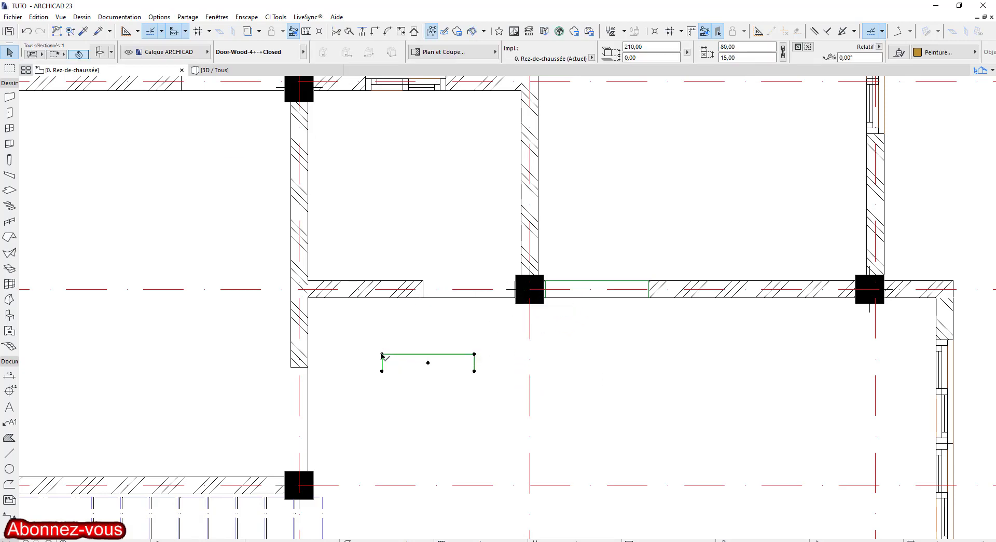
click(382, 355)
click(423, 281)
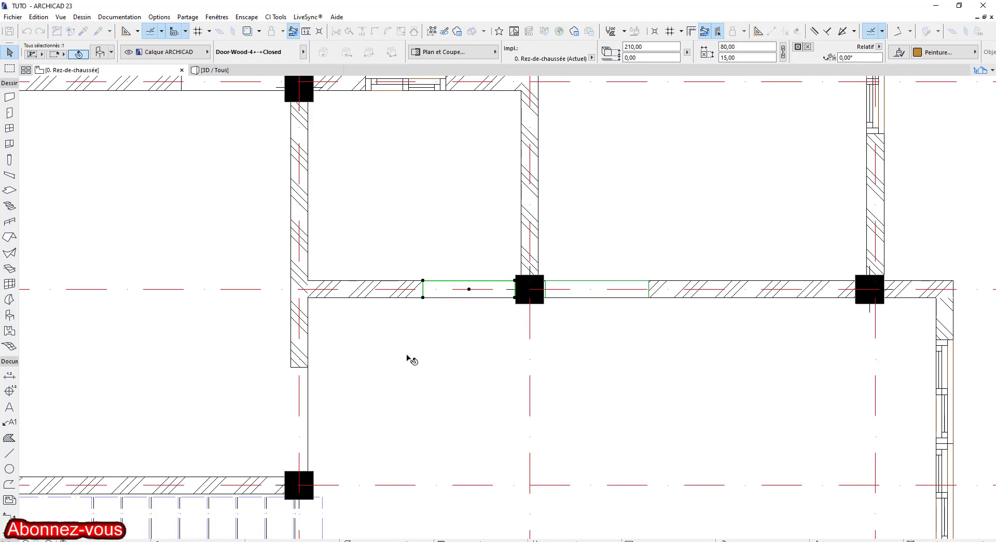
- Move the spare 90-wide door by its corner into the hall, beside the opening above the stairs
scroll(411, 359, down, 2)
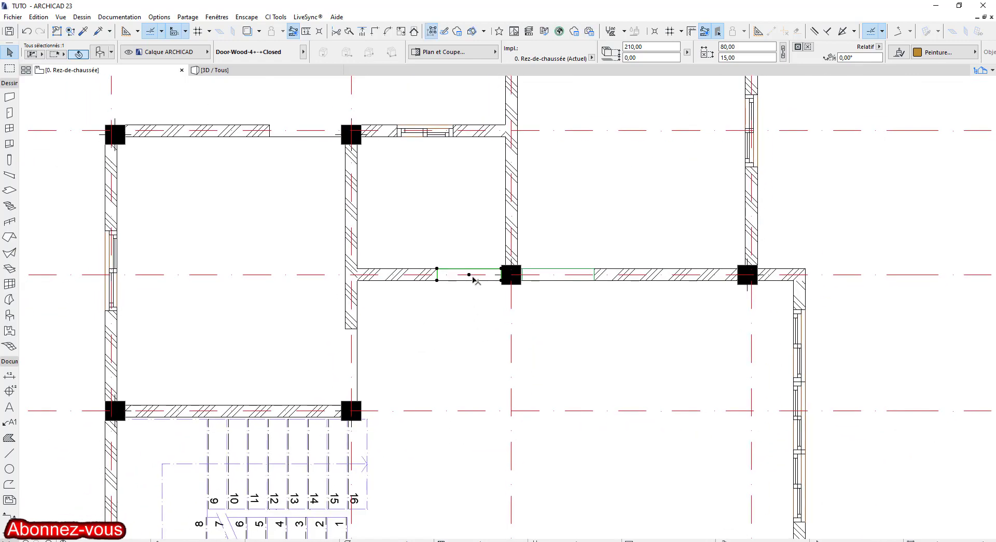
scroll(461, 281, down, 2)
scroll(443, 460, up, 1)
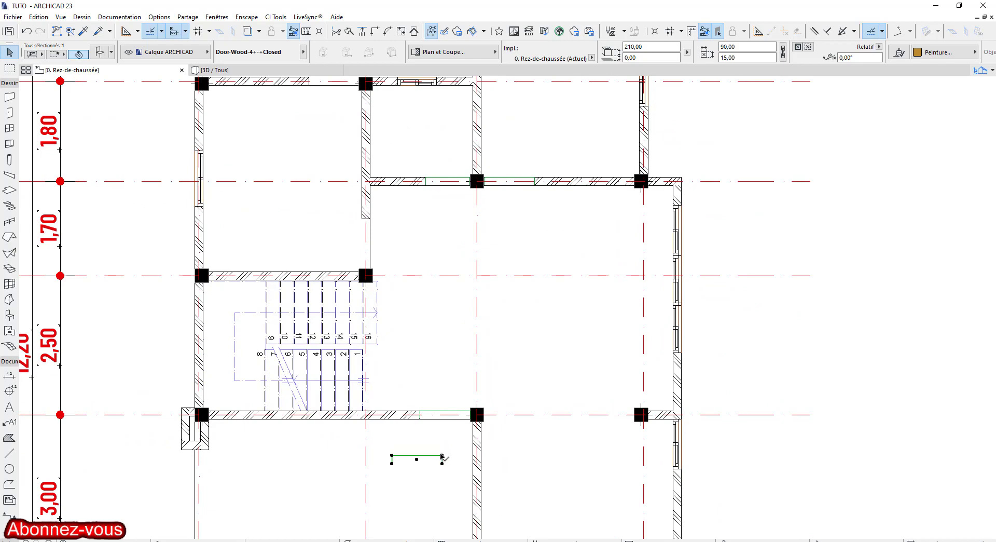
click(442, 456)
scroll(420, 253, up, 2)
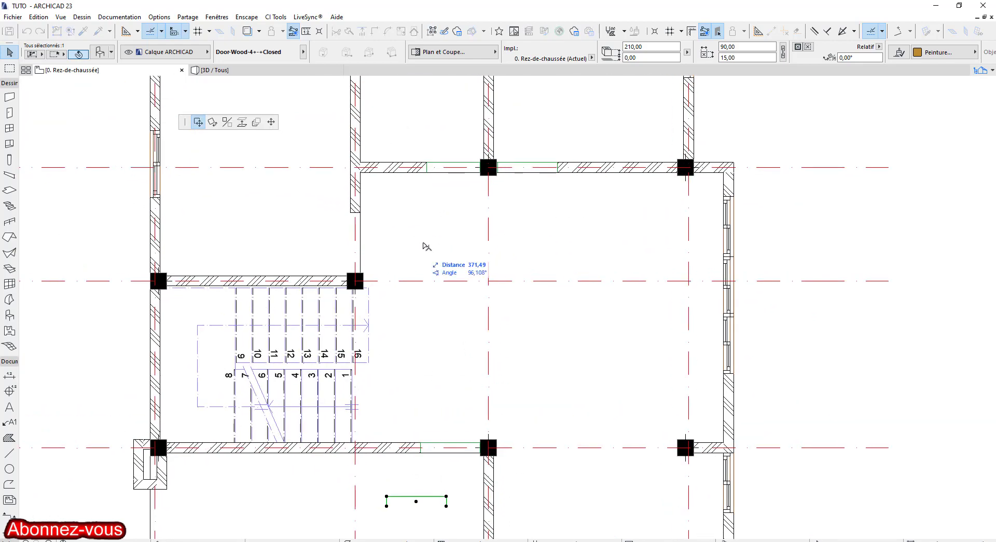
click(424, 245)
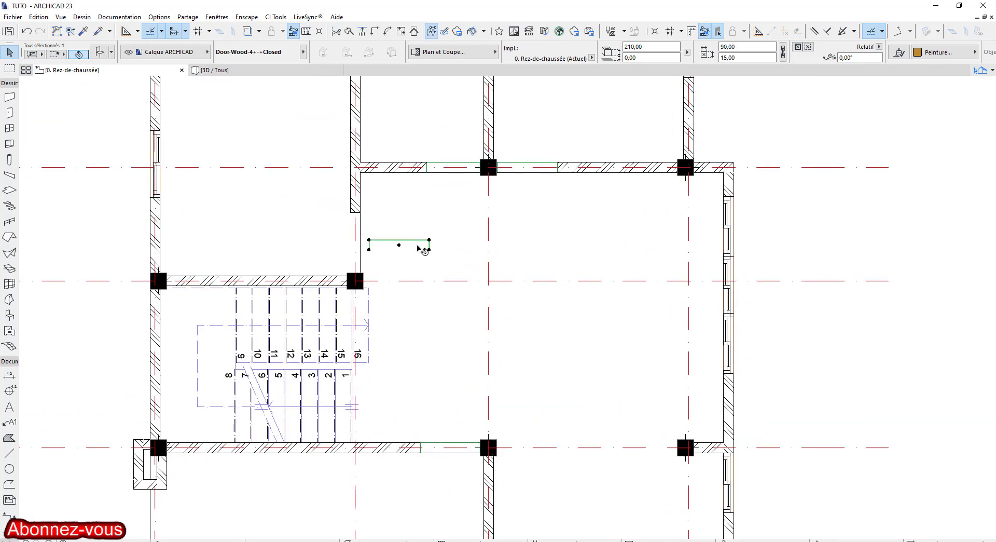
- Rotate the 90-wide door by 90° about its centre so that it stands parallel to the opening
key(ctrl+e)
click(399, 245)
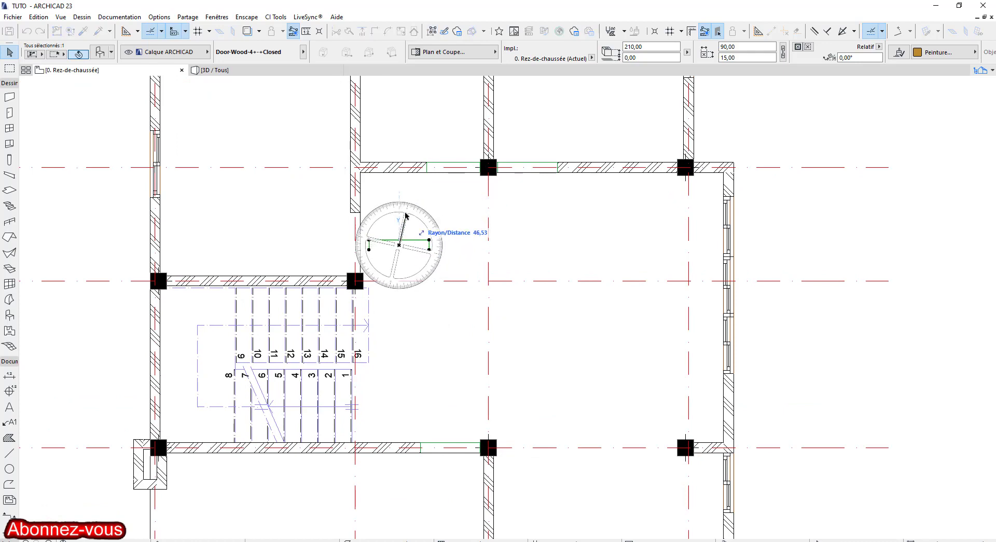
click(402, 195)
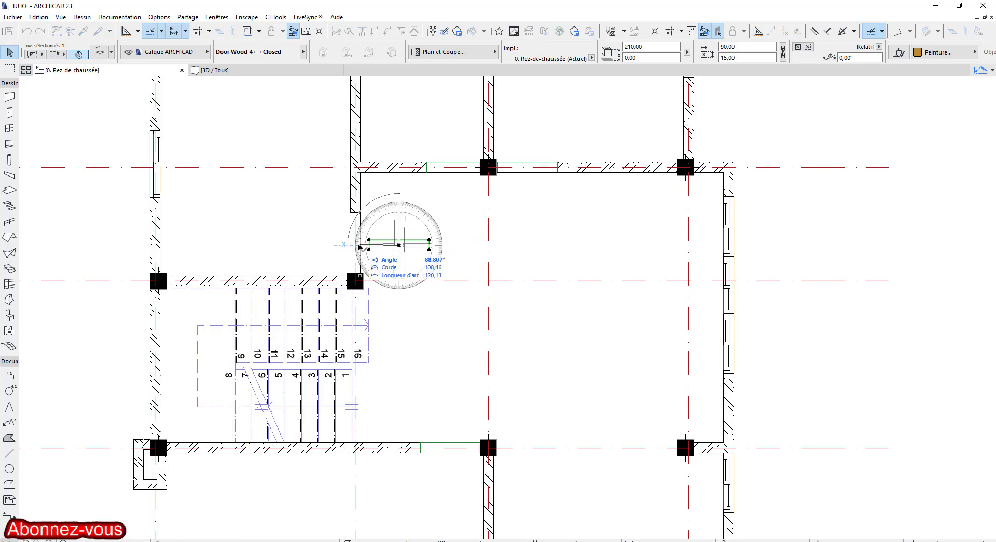
scroll(359, 247, up, 5)
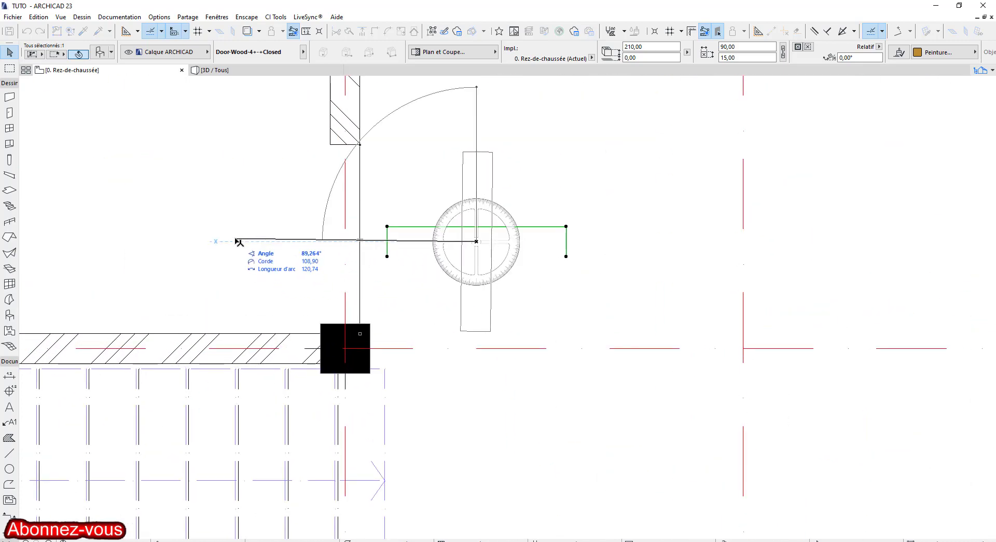
click(243, 243)
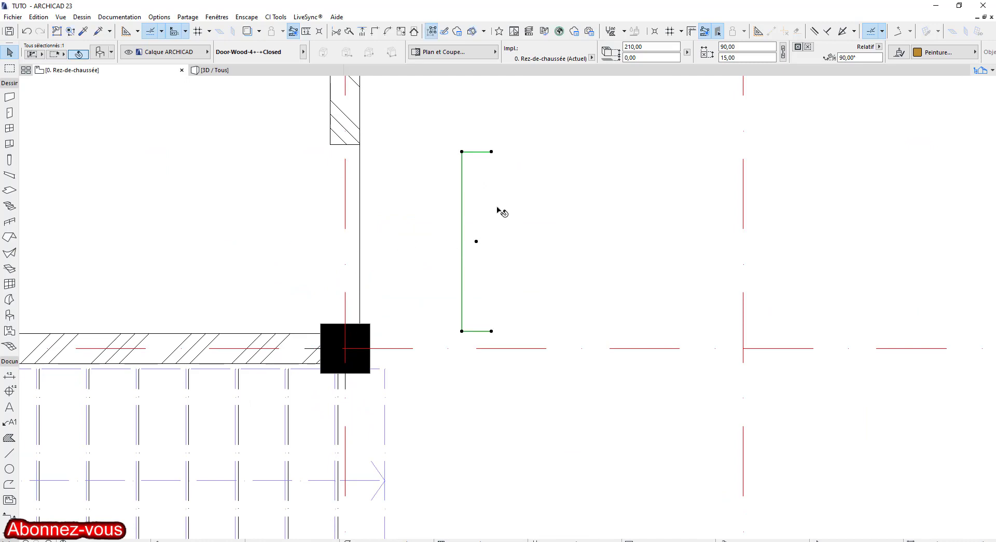
- Move the rotated door by its upper right corner to the wall end, filling the opening above the stair column
click(491, 151)
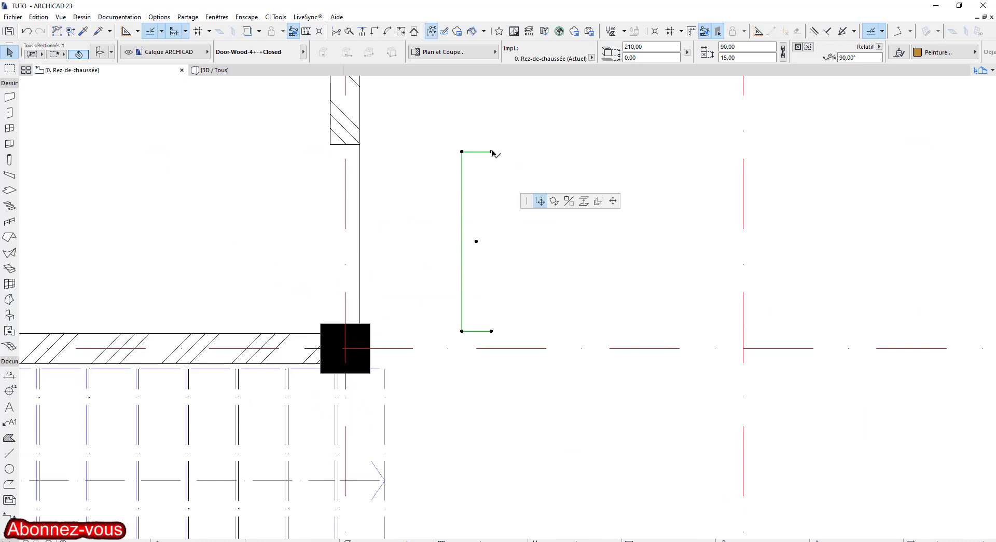
click(360, 146)
scroll(451, 297, down, 6)
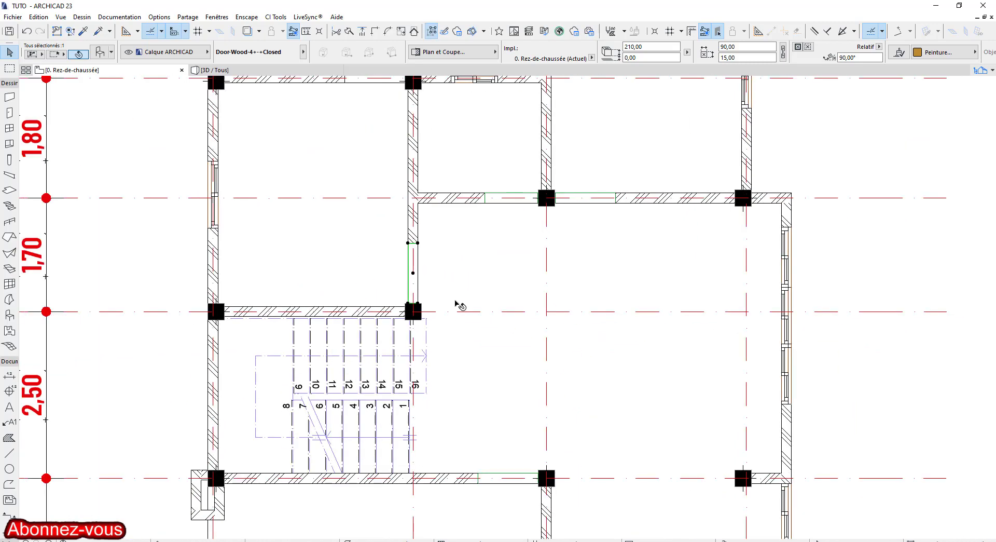
- Examine the door in the wall below the stairs and check the remaining openings across the ground-floor plan
middle_drag(439, 392, 413, 351)
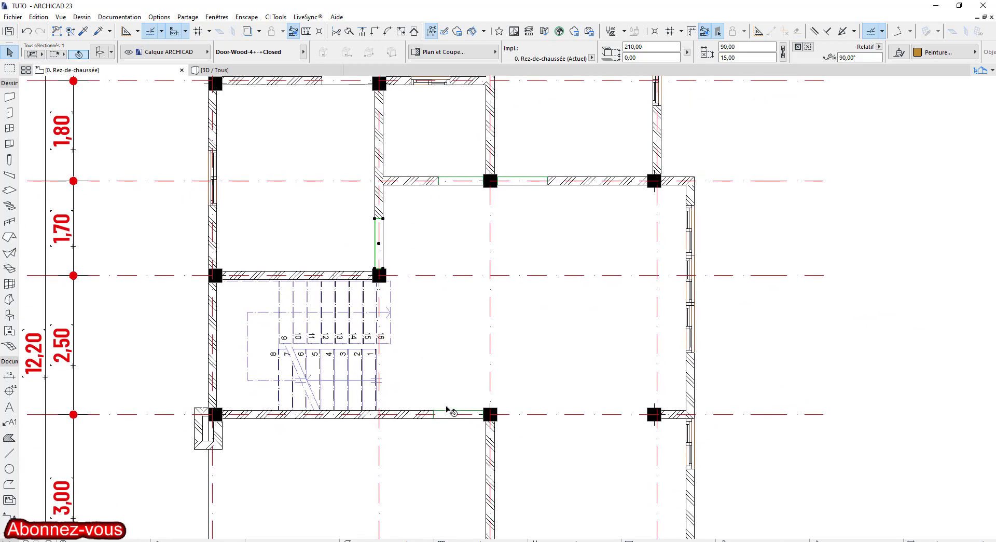
scroll(453, 415, up, 3)
click(462, 415)
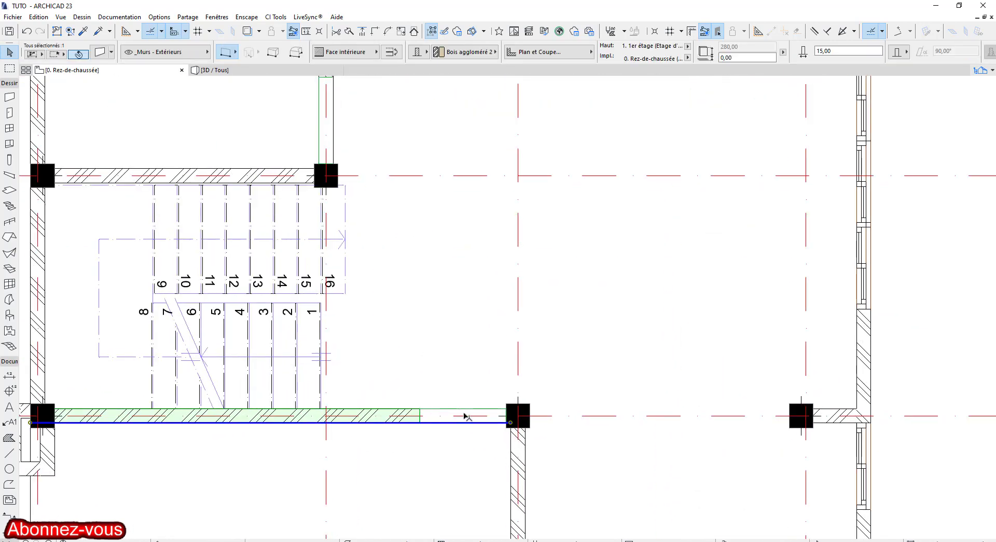
scroll(462, 414, up, 2)
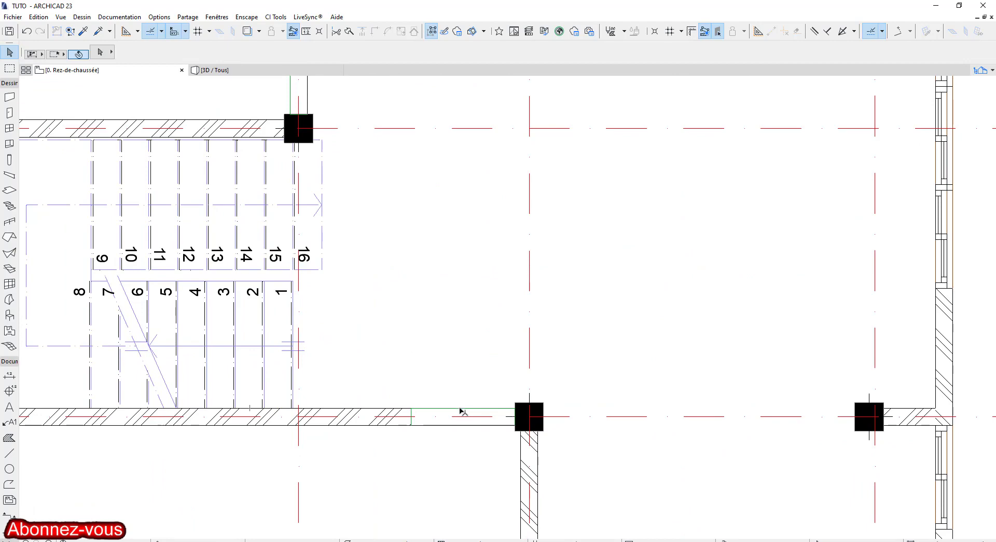
scroll(462, 412, down, 5)
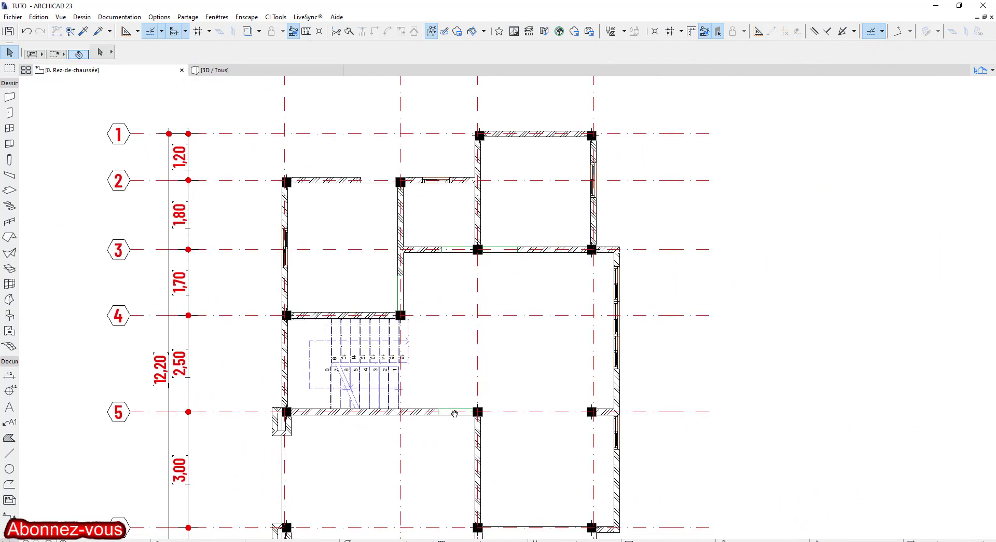
scroll(455, 413, down, 1)
middle_drag(456, 414, 422, 397)
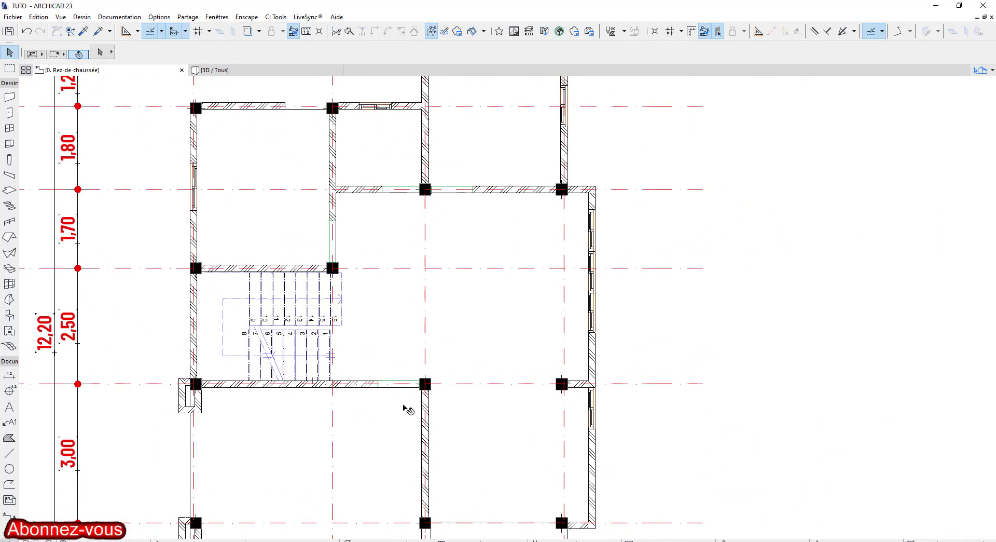
scroll(407, 404, up, 4)
click(394, 352)
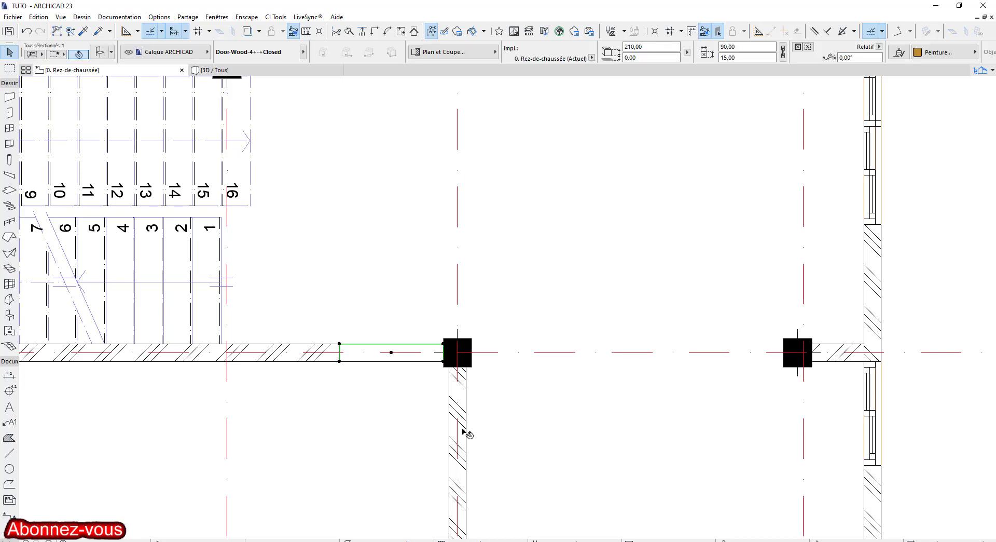
click(408, 432)
scroll(409, 428, down, 4)
scroll(412, 418, up, 1)
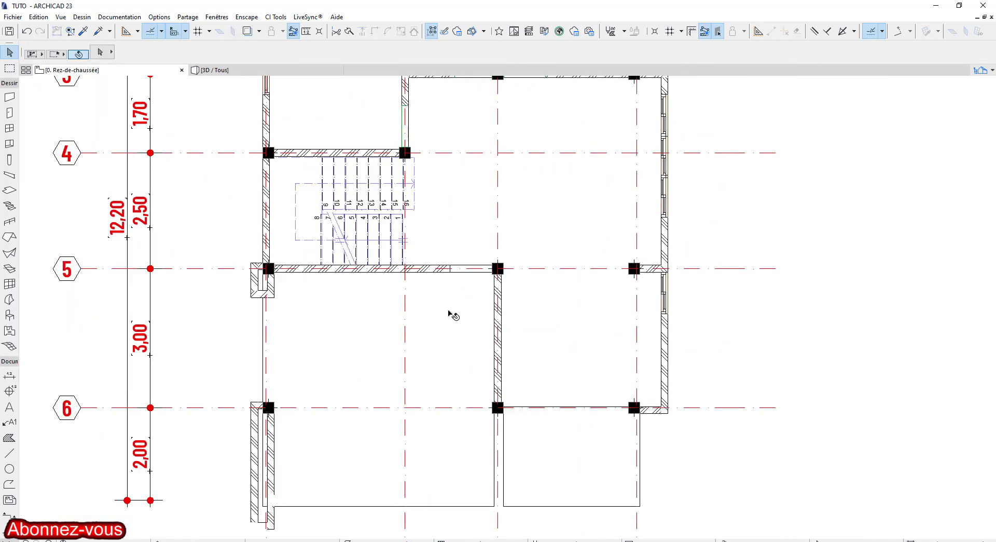
middle_drag(410, 413, 358, 394)
scroll(268, 265, up, 2)
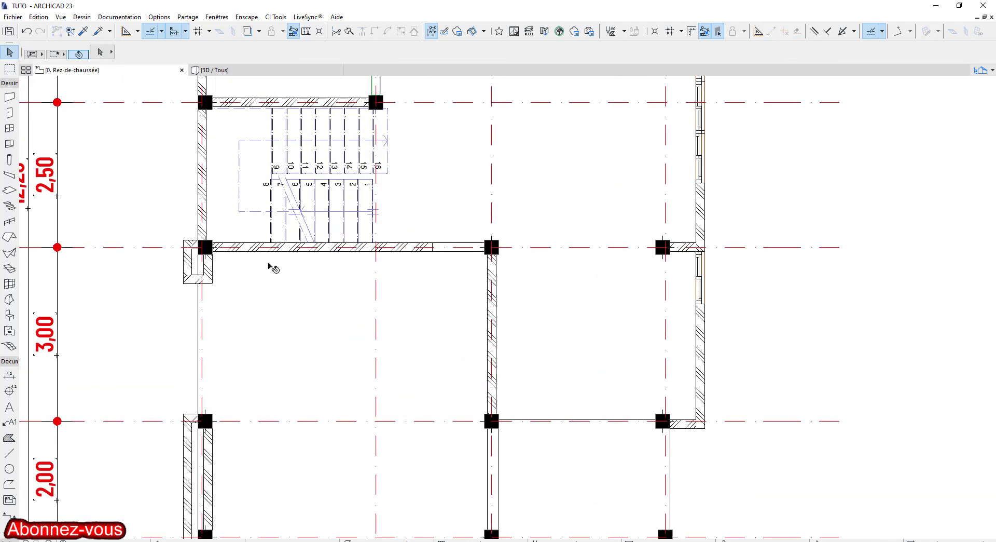
middle_drag(298, 182, 308, 384)
scroll(355, 316, down, 3)
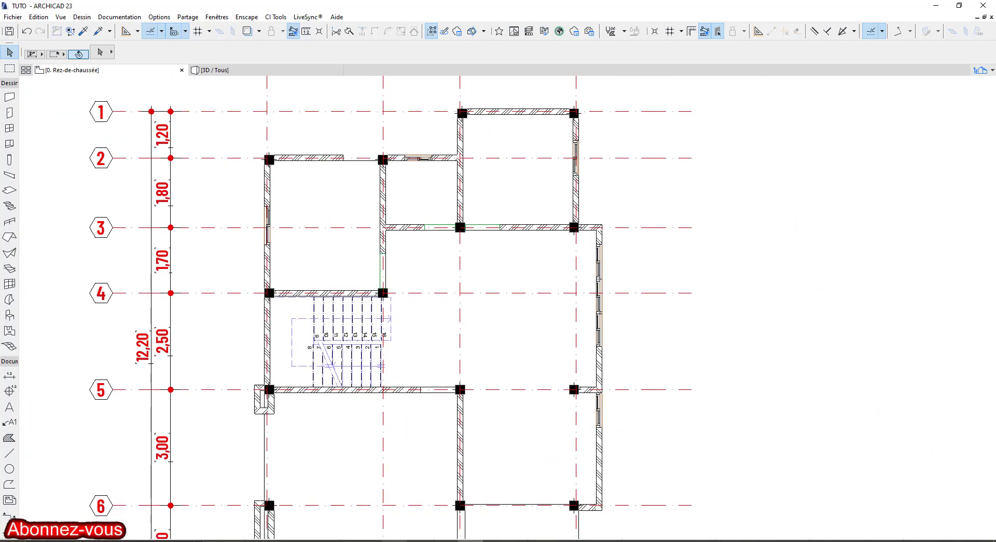
- Switch to the PORTE ARCHI folder in File Explorer and import the Untitled (1) door into empty space beside the plan
click(394, 541)
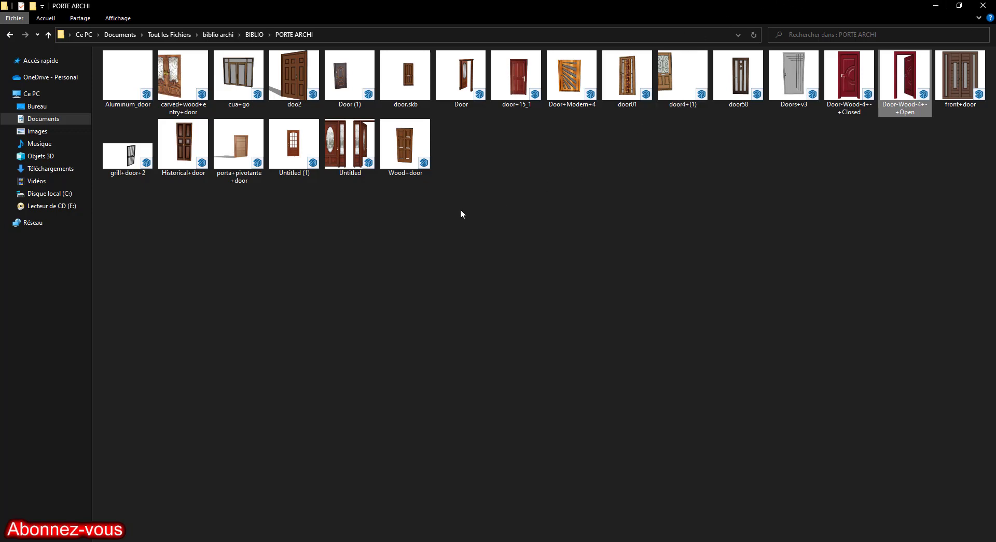
click(296, 139)
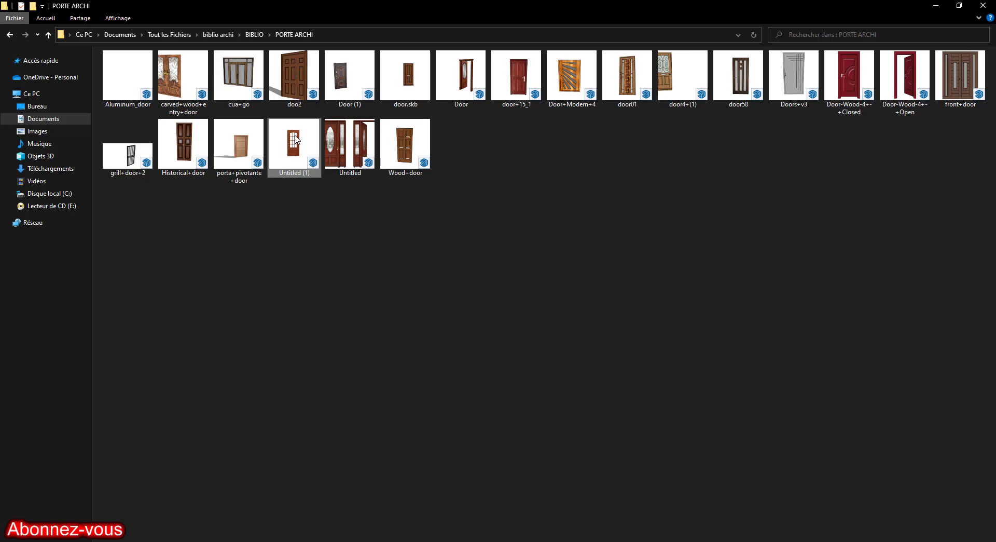
mouse_move(297, 140)
mouse_down()
mouse_move(418, 438)
mouse_move(496, 461)
mouse_move(474, 541)
mouse_move(466, 453)
mouse_move(378, 176)
mouse_move(596, 261)
mouse_move(850, 302)
mouse_move(802, 280)
mouse_up()
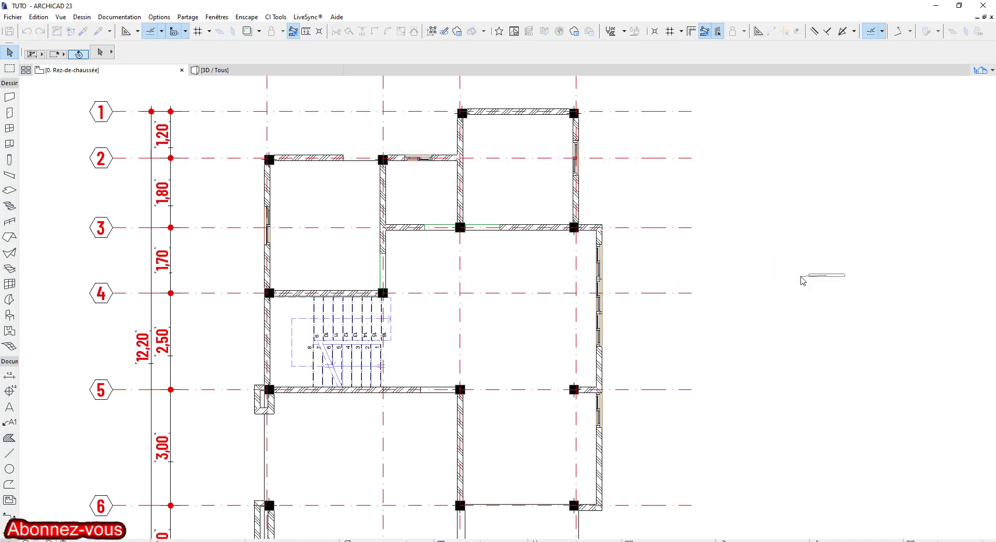
click(784, 272)
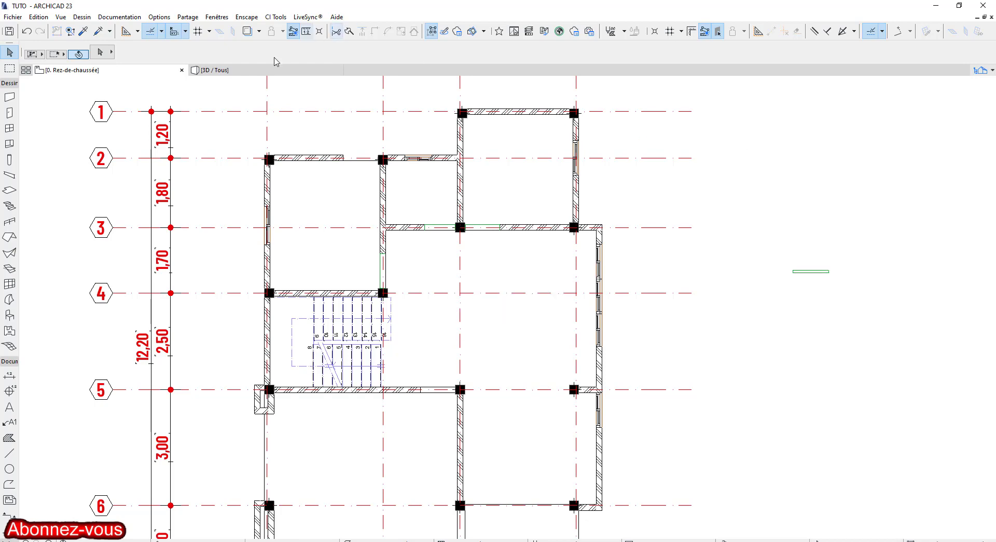
- Inspect the imported glazed door in the 3D view and return to the ground-floor plan
click(250, 70)
scroll(811, 395, down, 1)
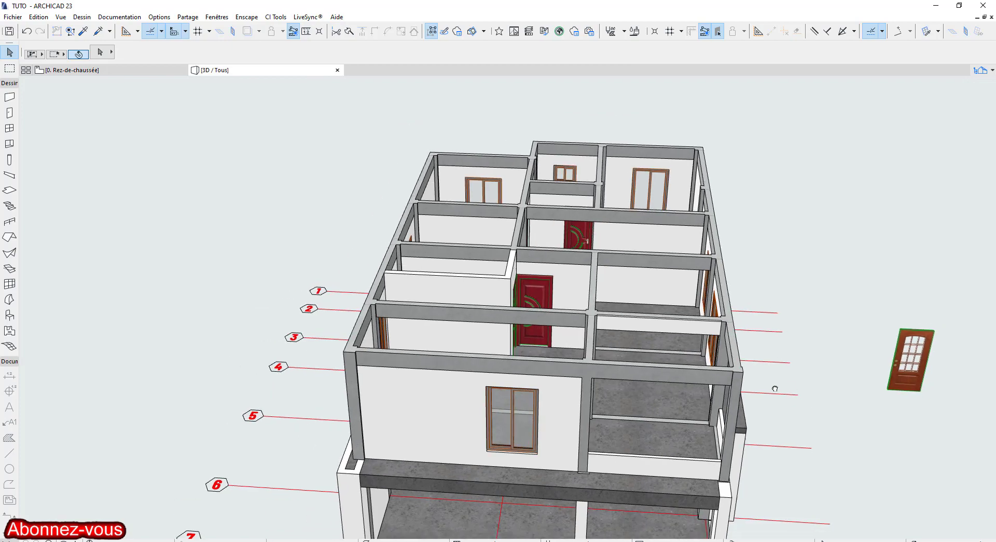
middle_drag(774, 389, 544, 360)
scroll(686, 355, up, 5)
shift+middle_drag(679, 362, 772, 312)
click(44, 73)
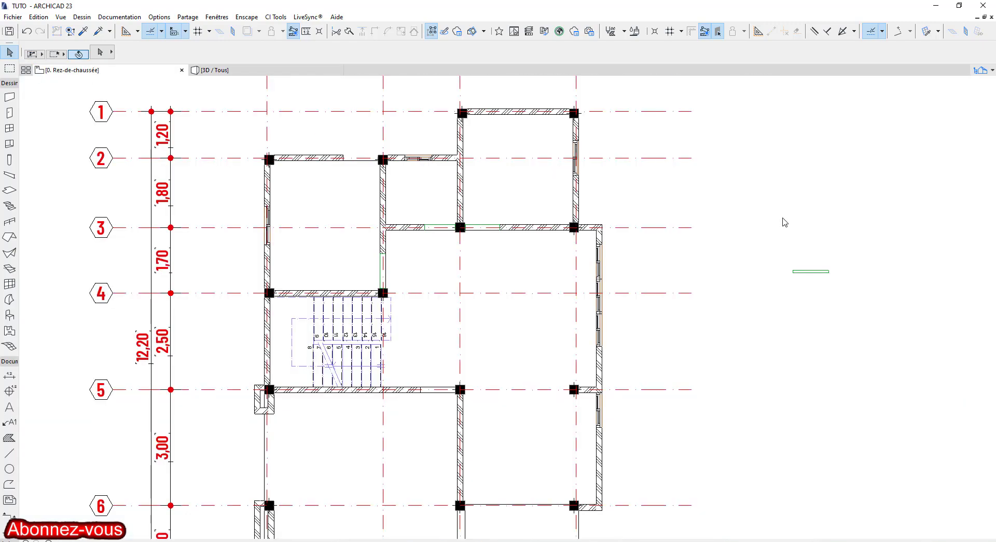
- Set the imported glazed door's height to 210, its width to 90 and its depth to 15
scroll(693, 215, down, 2)
drag(761, 226, 674, 279)
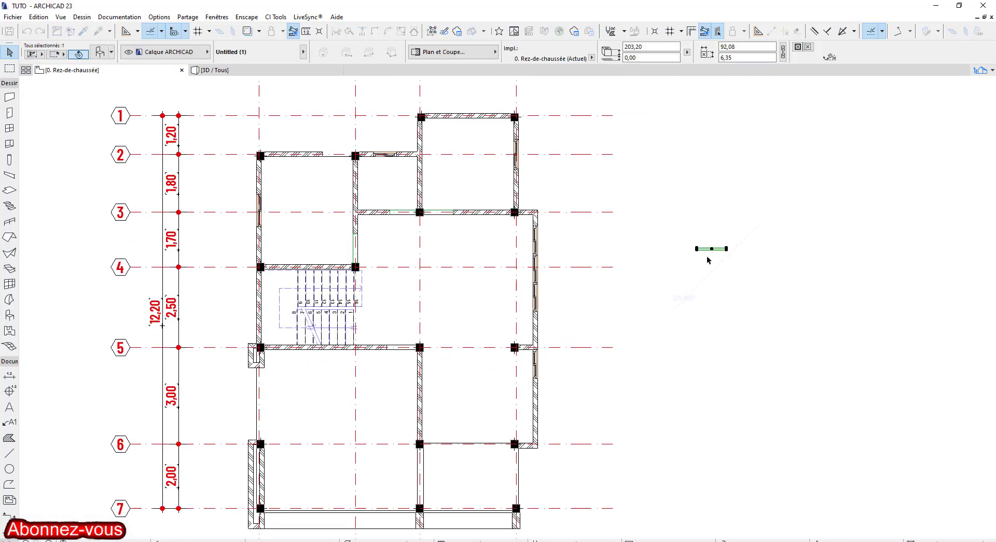
scroll(711, 228, up, 5)
drag(646, 47, 517, 67)
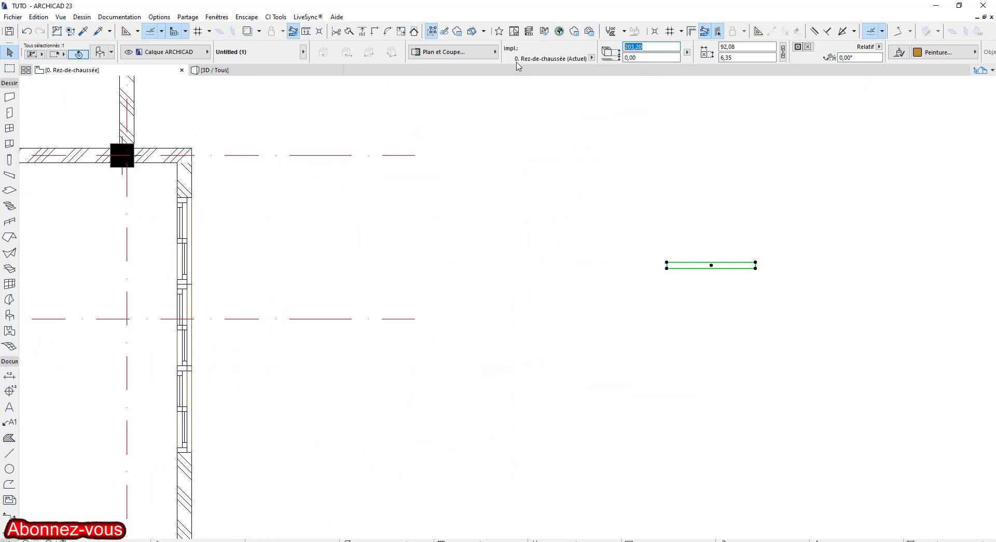
text(210,00)
click(749, 47)
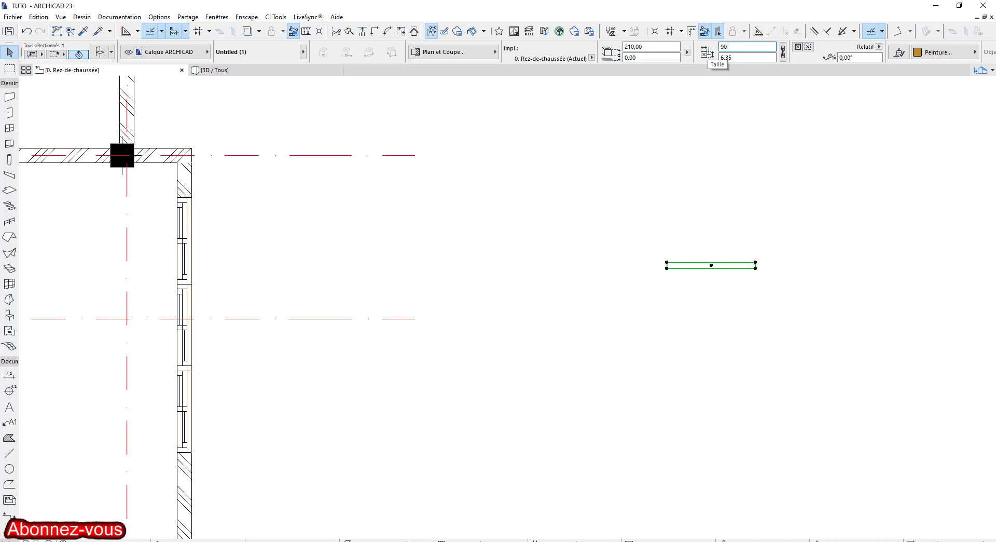
text(90,00)
key(Tab)
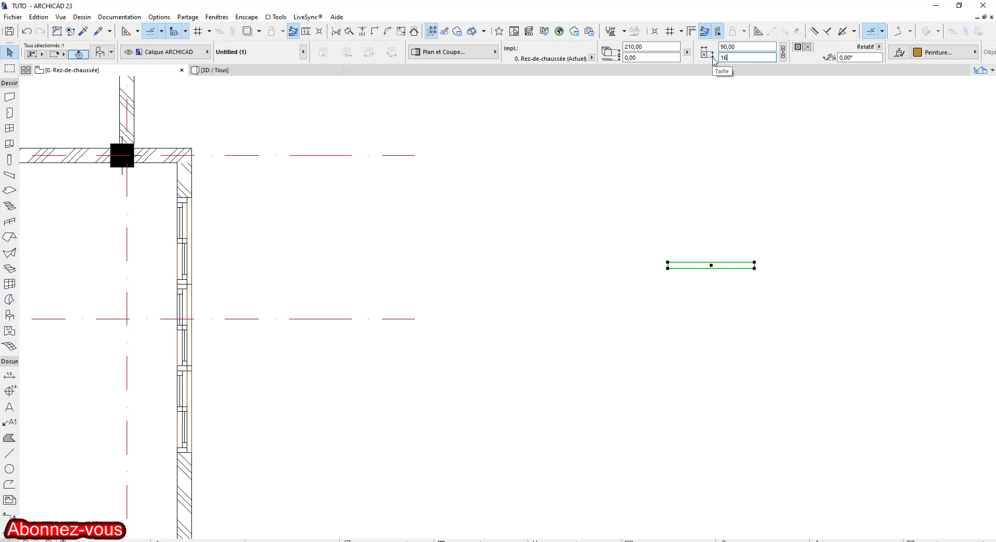
text(15)
key(Return)
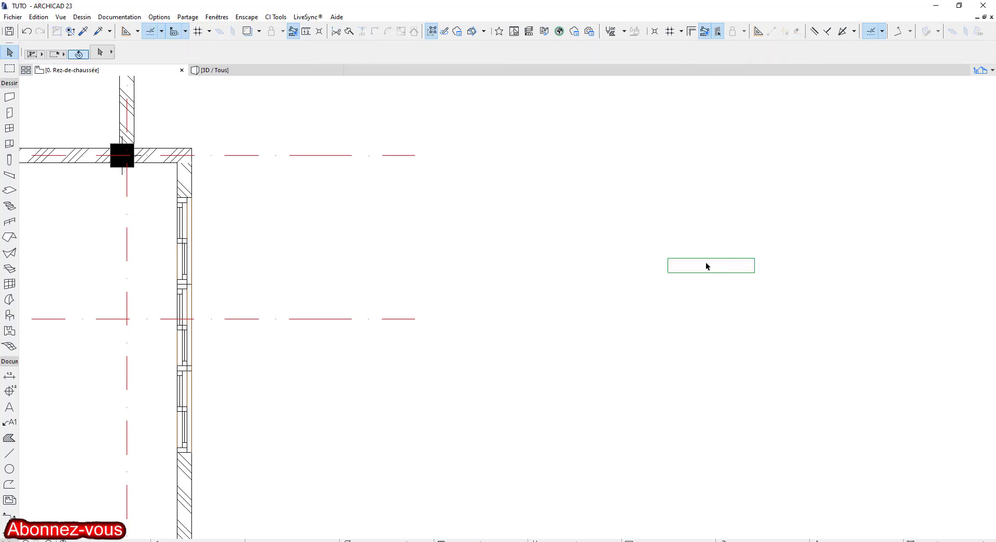
- Copy the glazed door from beside the plan into the opening in the wall below the stairs
click(710, 269)
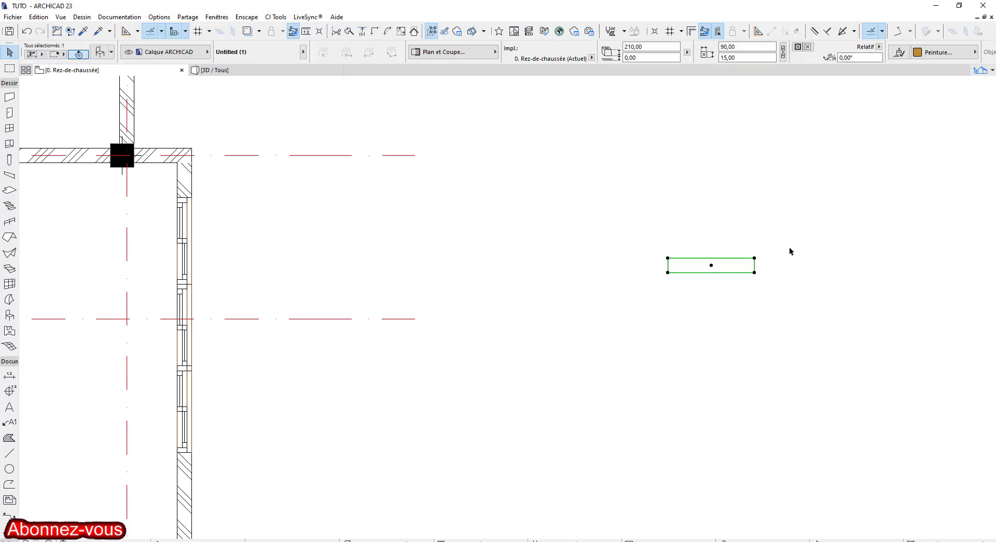
key(Escape)
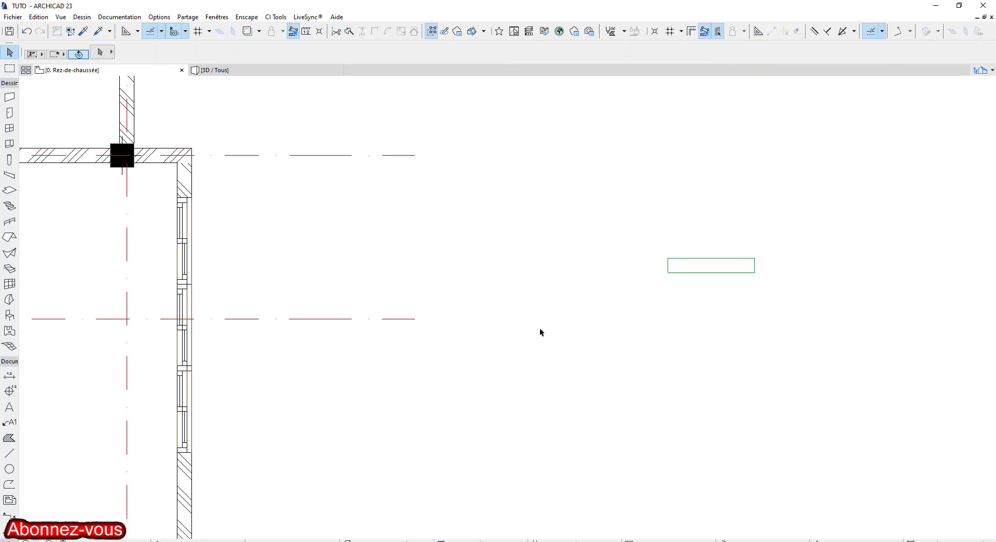
drag(799, 218, 620, 332)
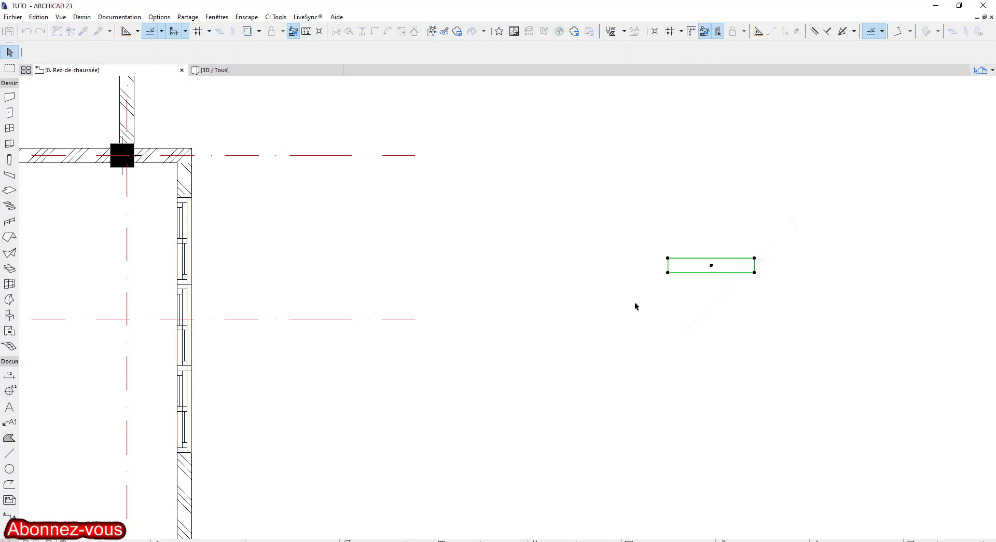
click(669, 259)
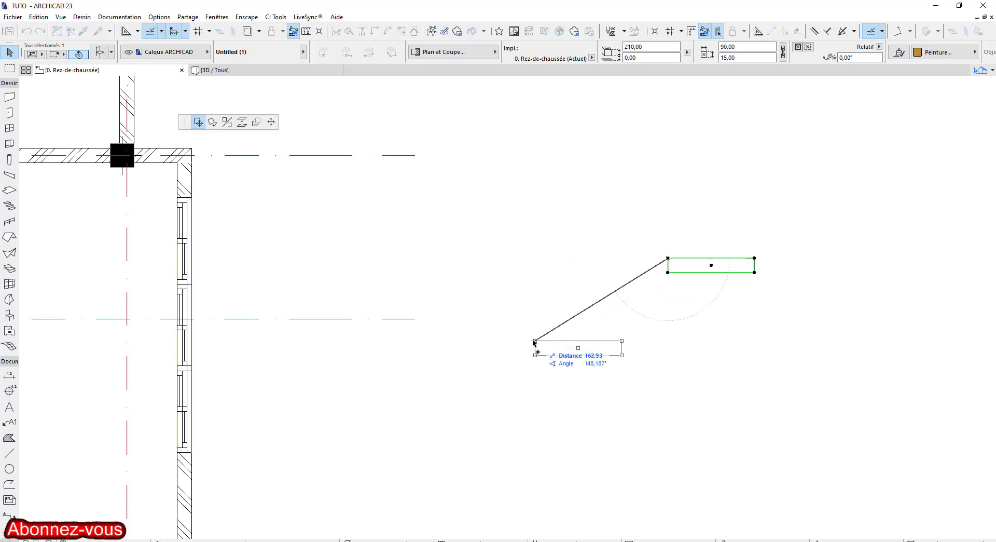
scroll(515, 343, down, 4)
middle_drag(515, 343, 618, 198)
middle_drag(521, 406, 657, 226)
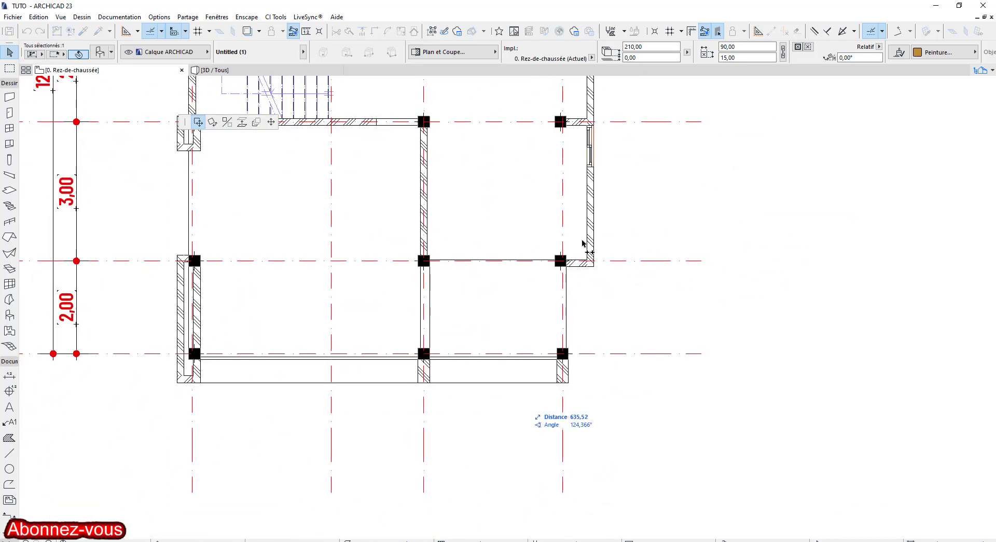
middle_drag(385, 106, 422, 245)
scroll(422, 244, up, 5)
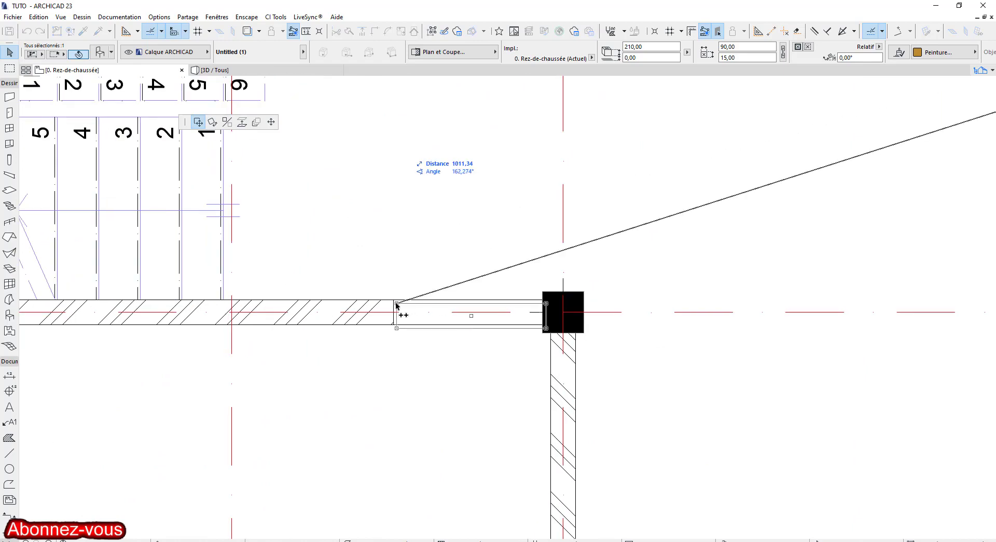
scroll(410, 207, down, 3)
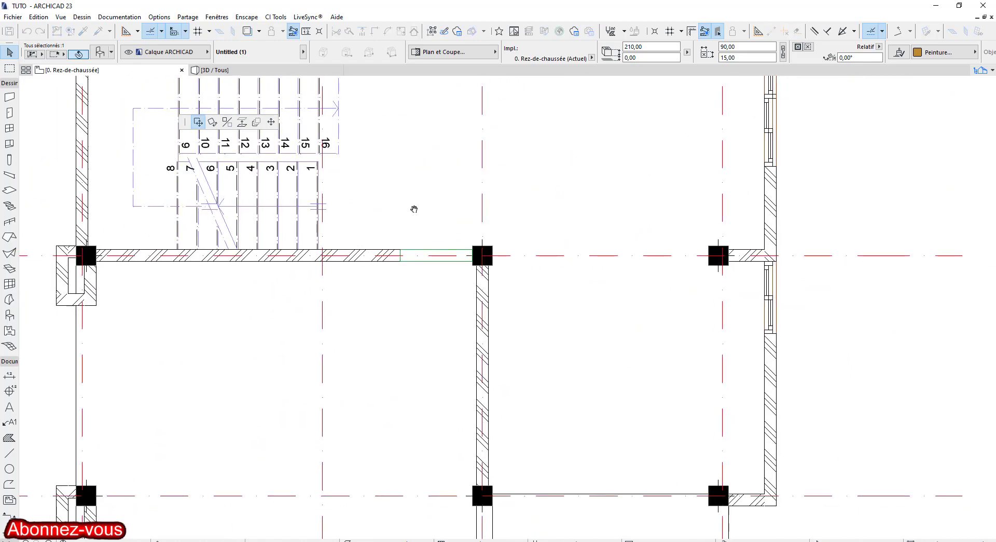
- Place another copy of the glazed door in the wall opening on axis 2 beside column B and end the copying
scroll(446, 290, up, 3)
scroll(452, 301, down, 1)
scroll(420, 372, up, 5)
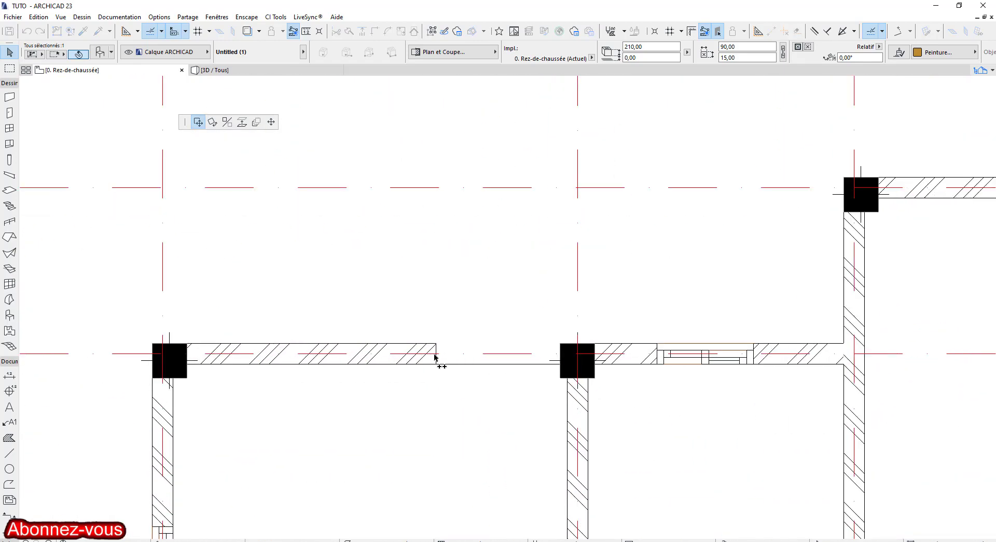
click(437, 339)
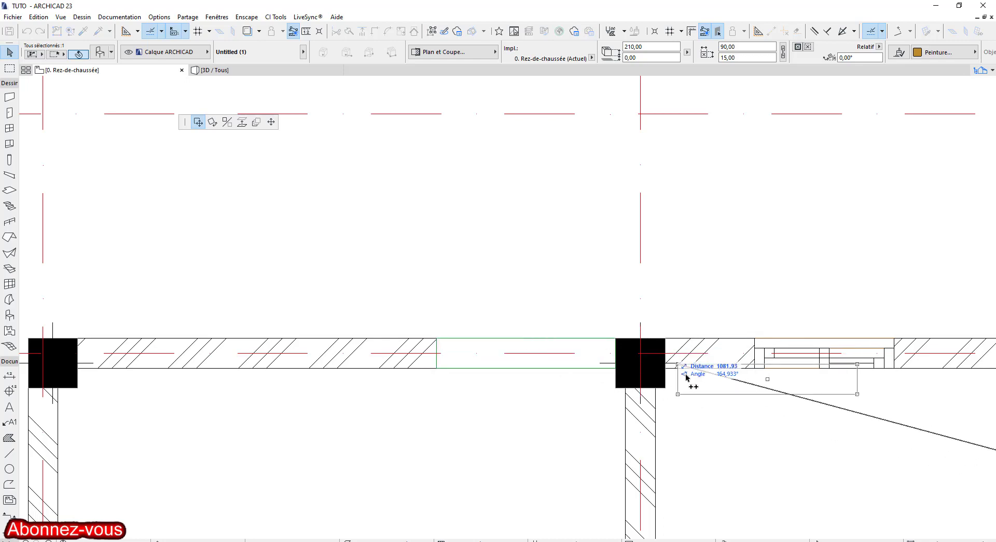
scroll(679, 410, down, 3)
middle_drag(541, 354, 239, 238)
scroll(239, 238, down, 1)
key(Escape)
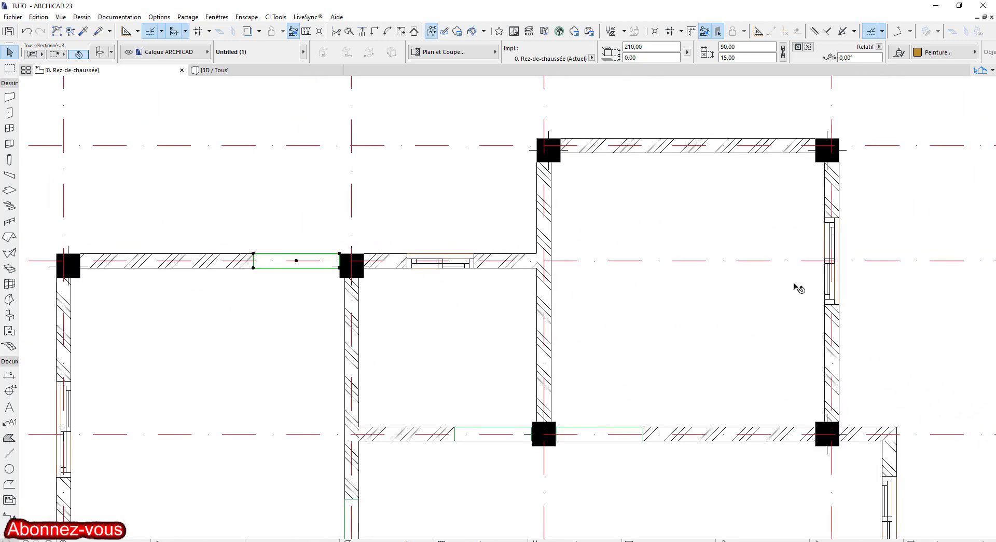
scroll(709, 293, down, 4)
scroll(534, 216, down, 4)
middle_drag(537, 243, 477, 220)
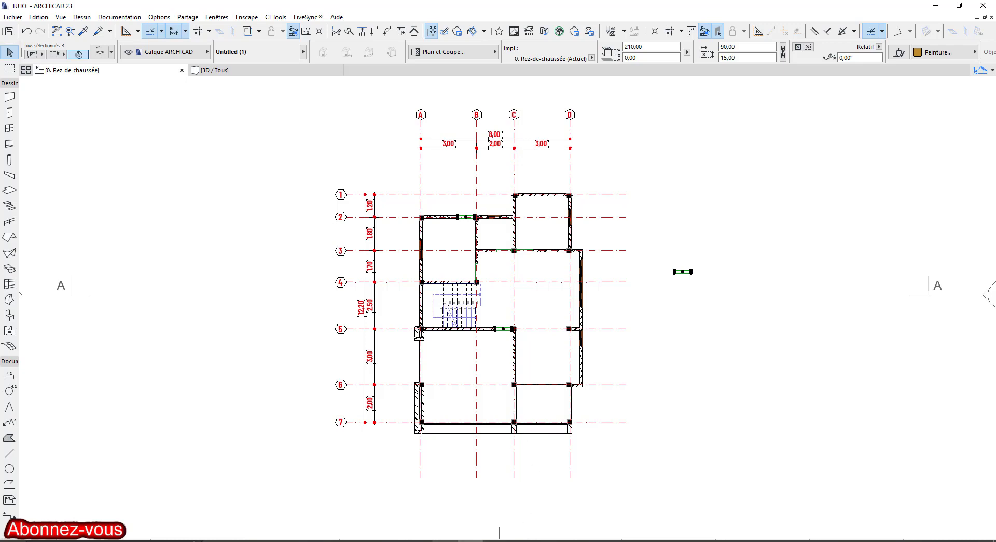
- Switch to the PORTE ARCHI folder in File Explorer and import the front+door model into empty space beside the plan
click(394, 541)
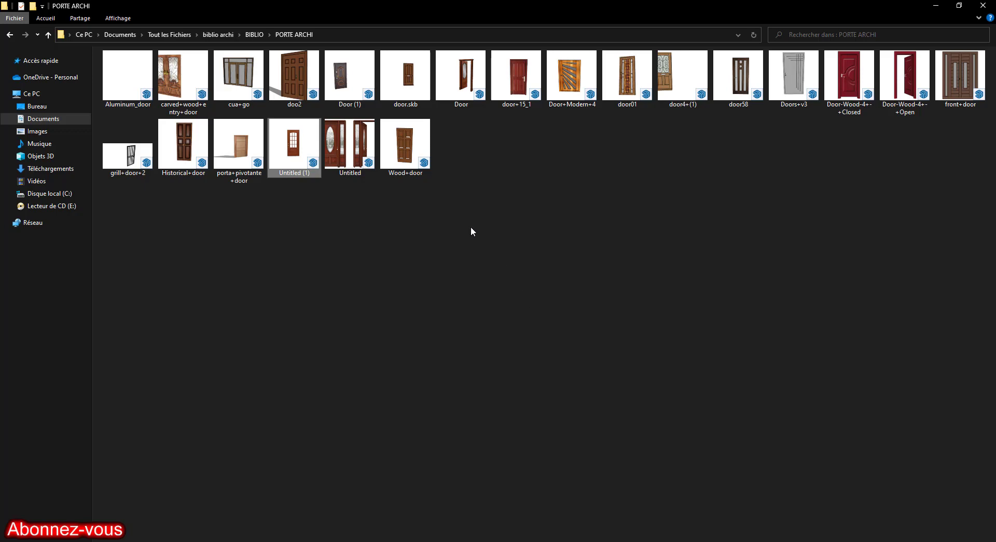
click(963, 79)
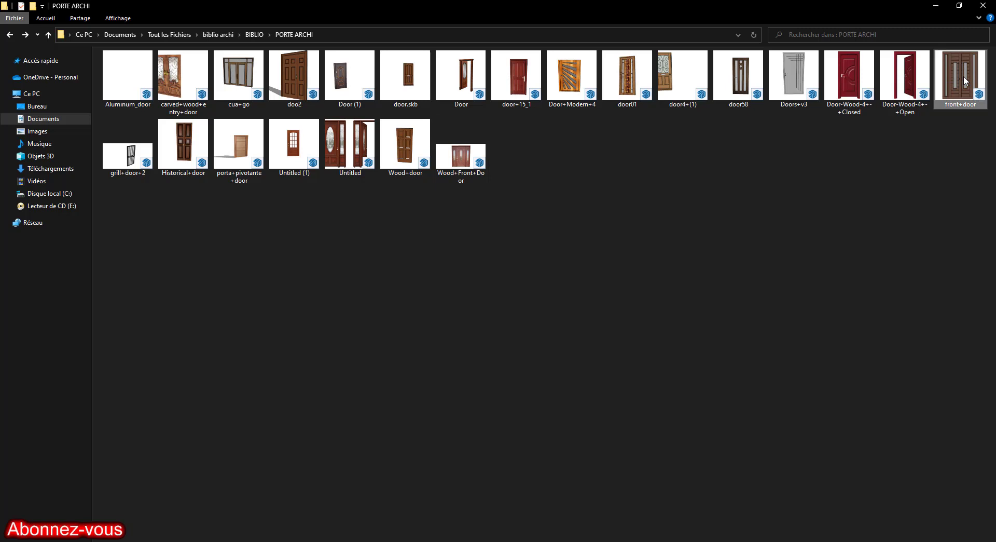
drag(963, 76, 654, 303)
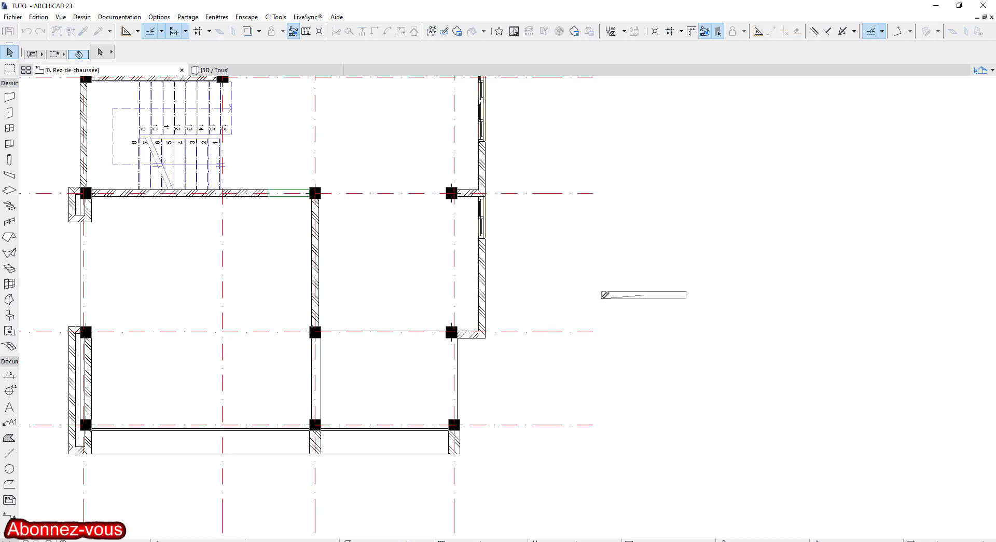
click(602, 298)
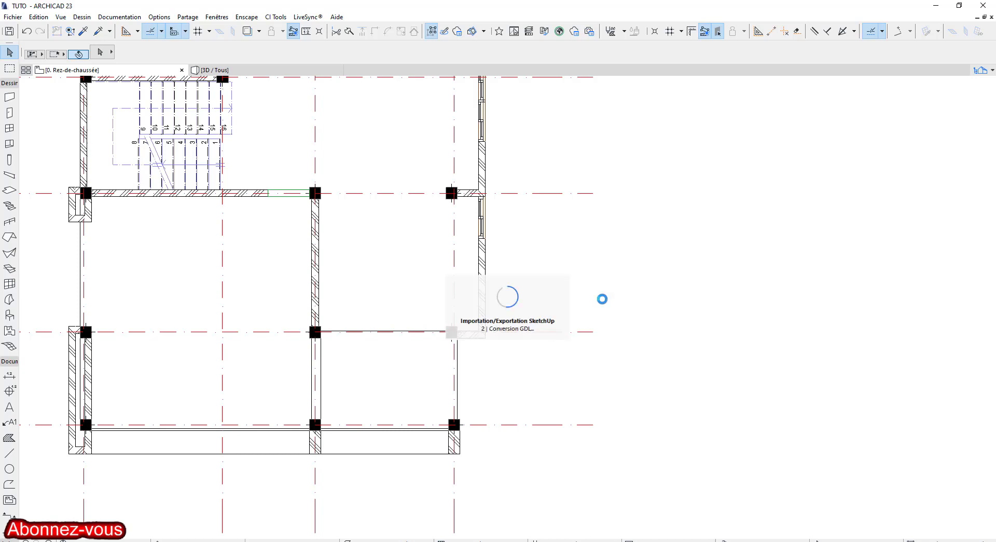
scroll(413, 345, up, 5)
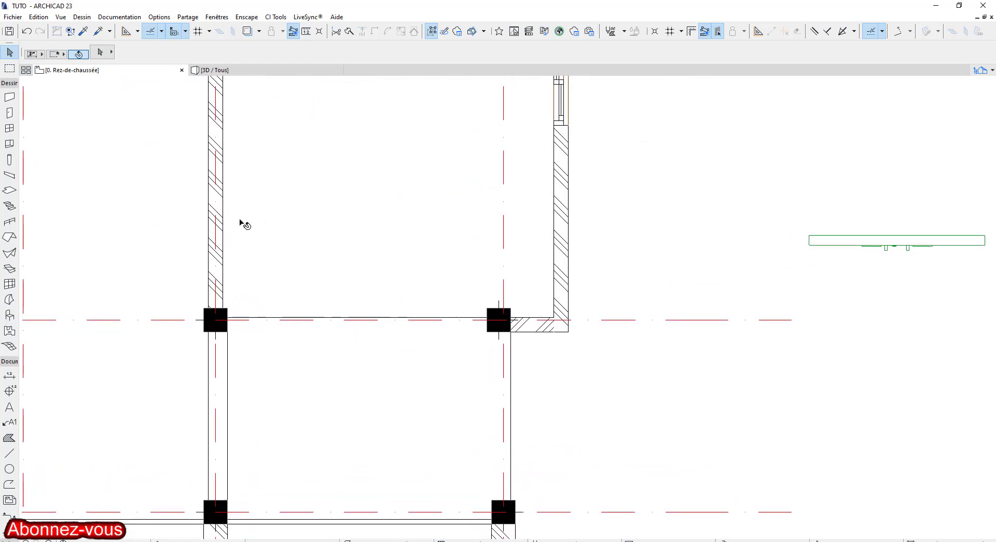
middle_drag(854, 226, 745, 215)
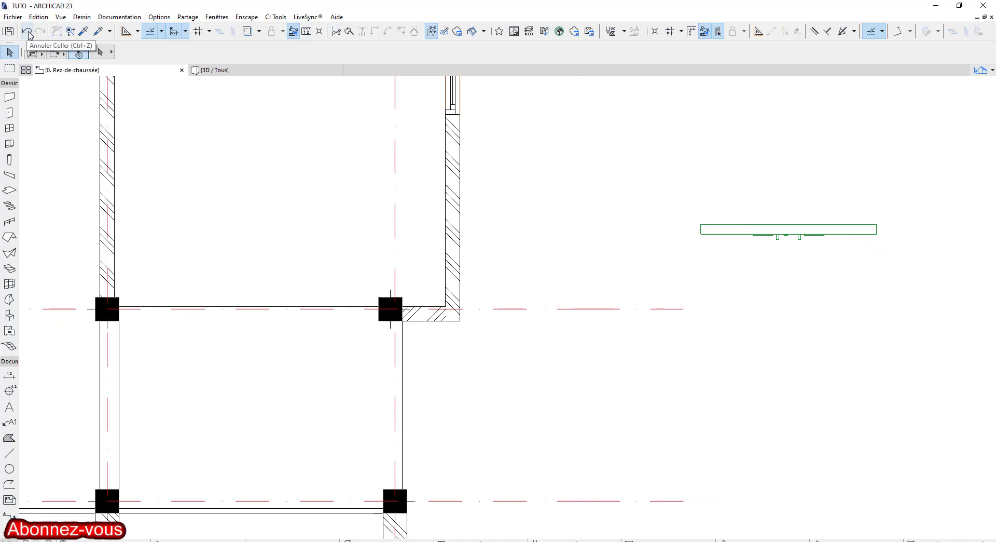
- Examine the imported double front door and the main entrance opening in the 3D view
click(272, 72)
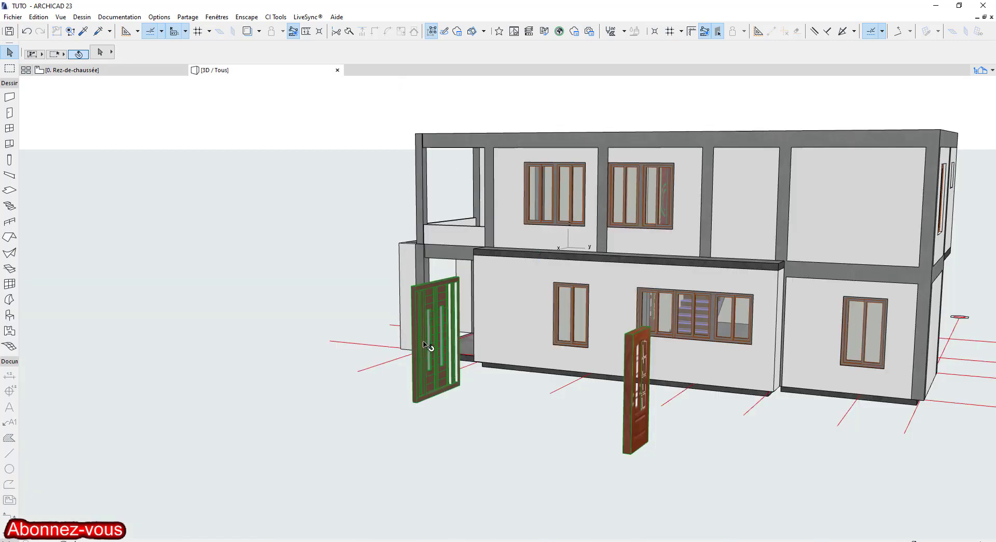
drag(426, 345, 309, 369)
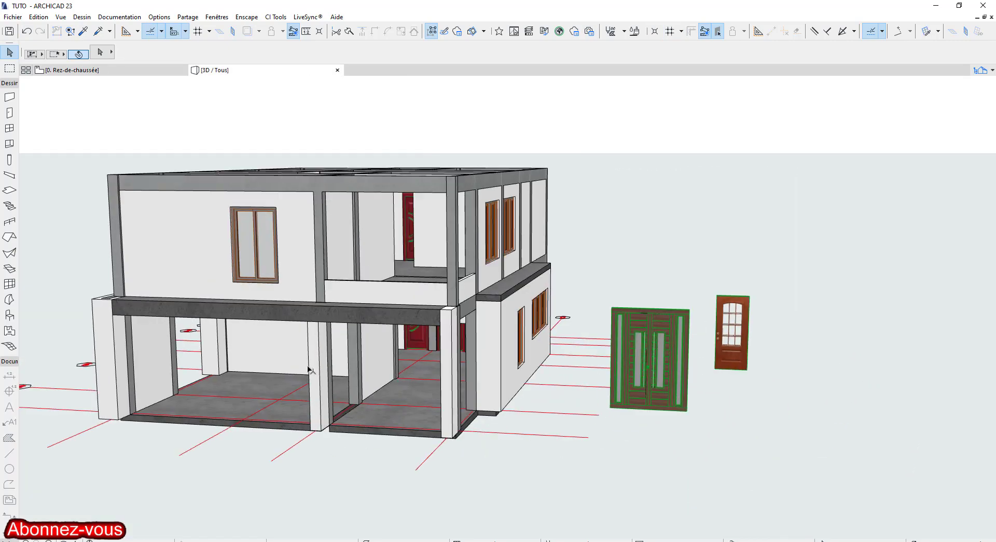
shift+middle_drag(309, 369, 428, 345)
scroll(453, 384, up, 5)
shift+middle_drag(456, 389, 435, 389)
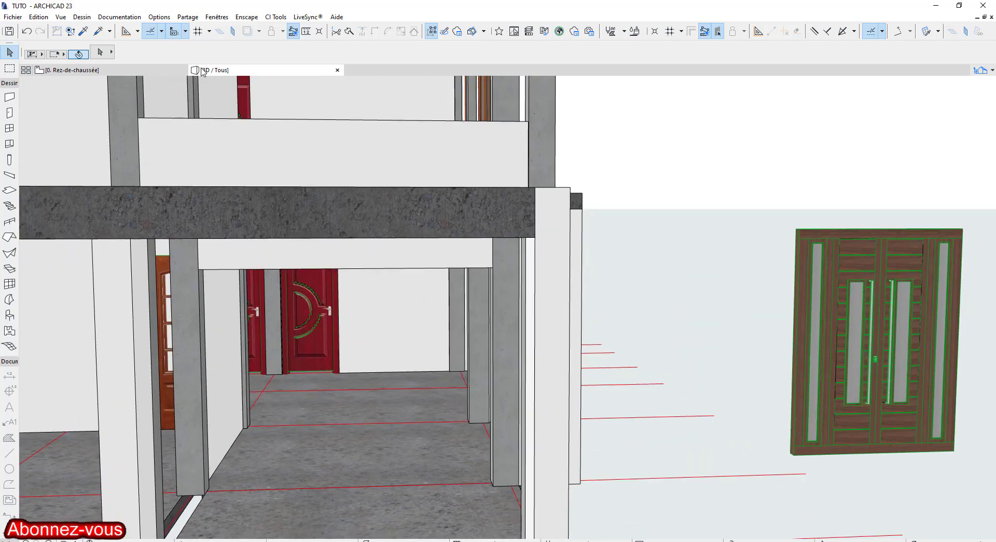
- Measure the height of the entrance opening from the underside of the lintel to the floor
click(306, 31)
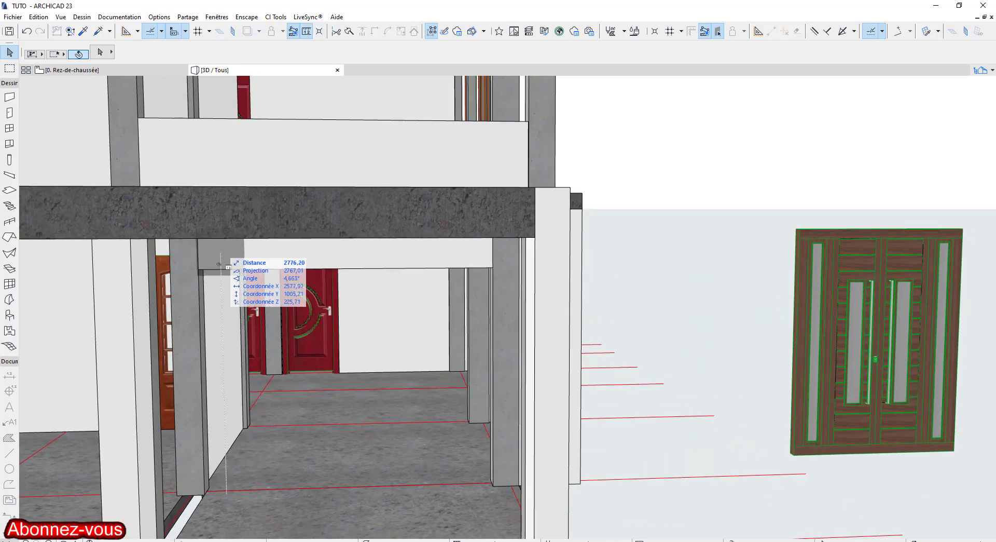
click(198, 269)
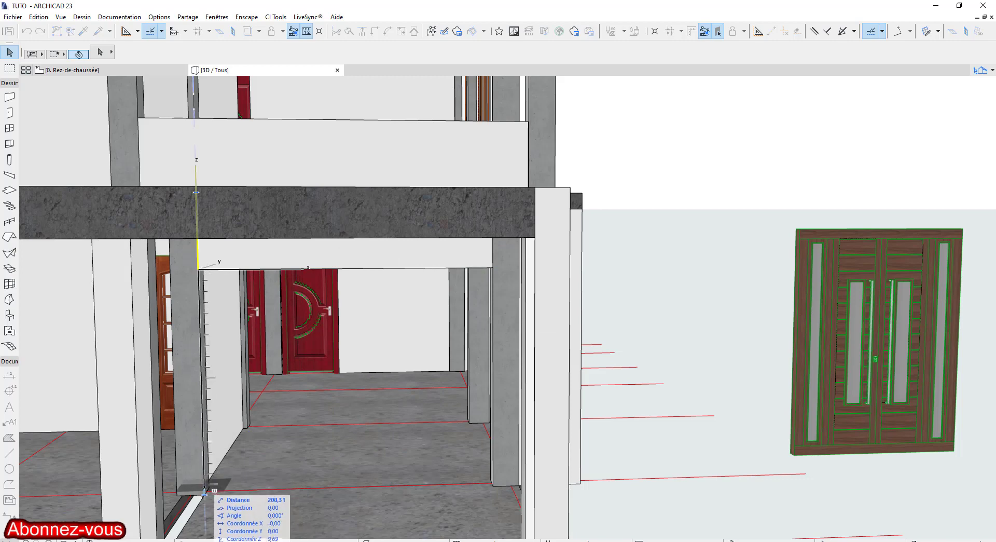
key(Escape)
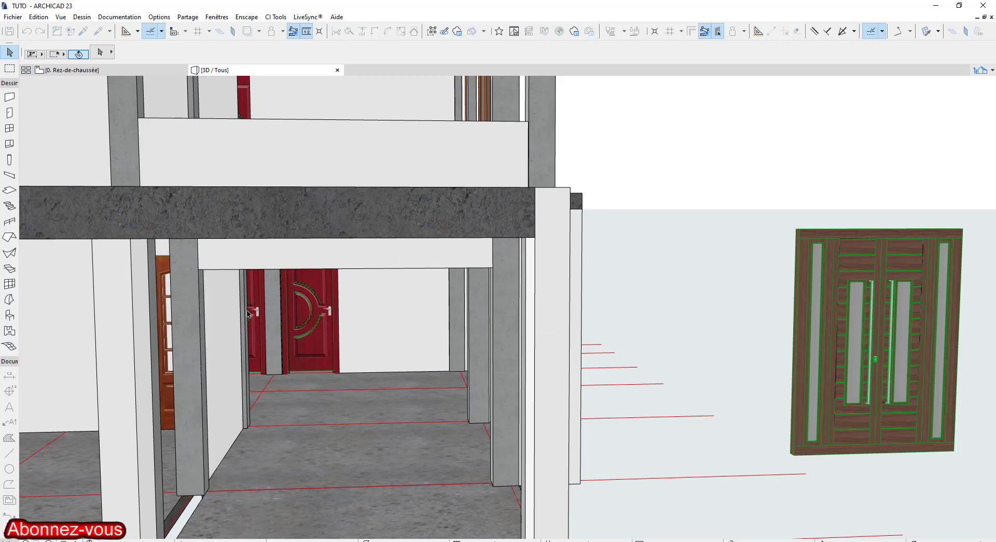
- Return to the ground-floor plan and set the front door's height to 210, width to 270 and depth to 15
click(129, 70)
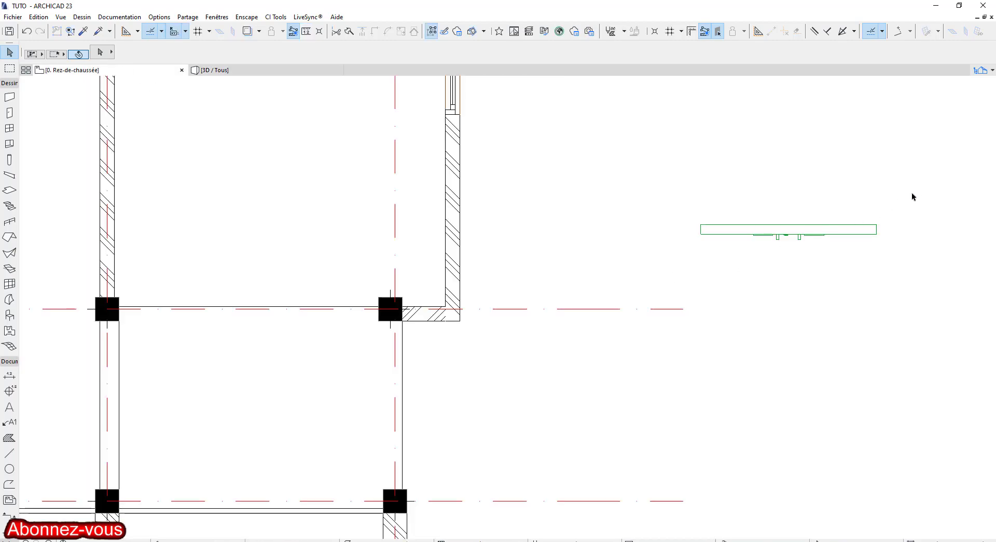
drag(912, 195, 802, 282)
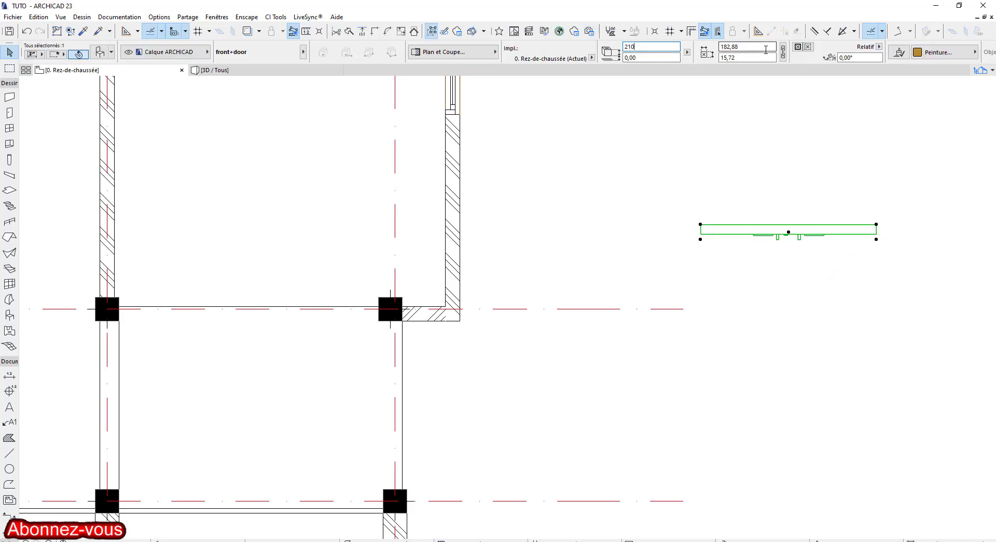
click(747, 47)
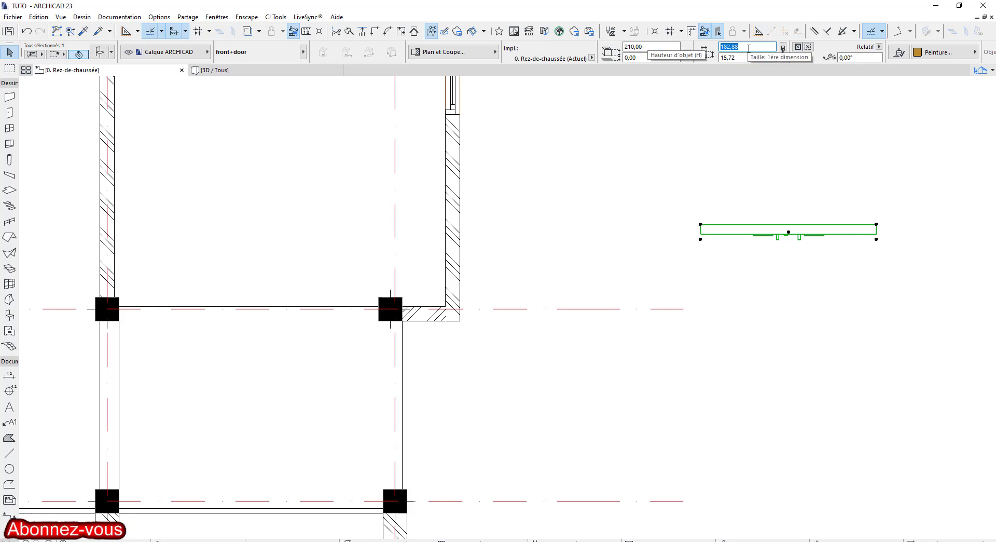
text(270)
key(Tab)
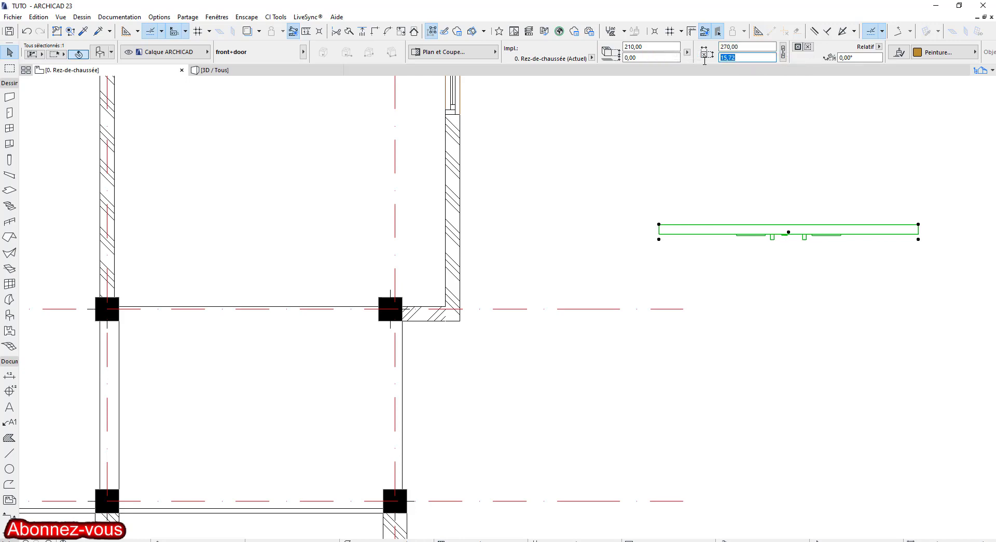
text(15)
click(740, 151)
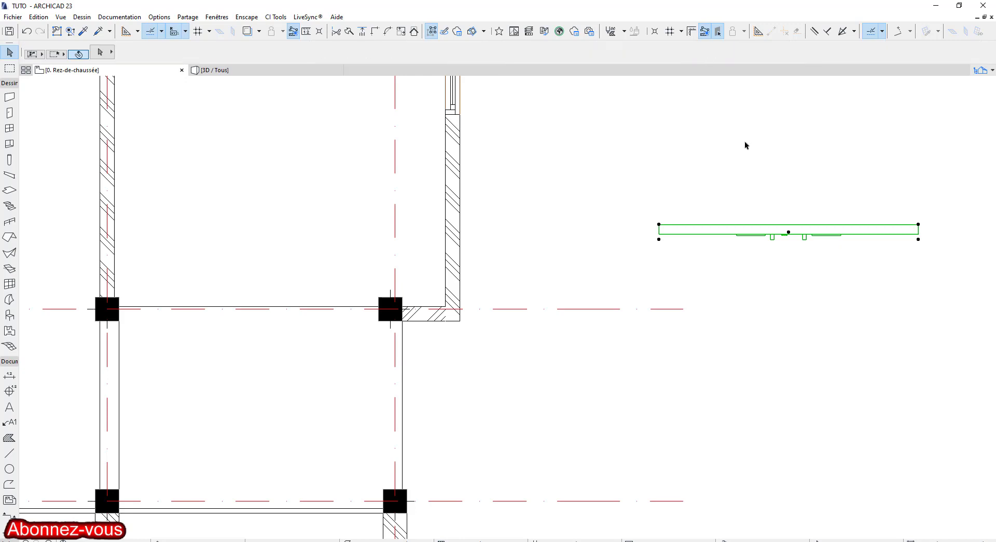
- Move the front door by its corner into the entrance opening between columns C and D on axis 6
click(791, 235)
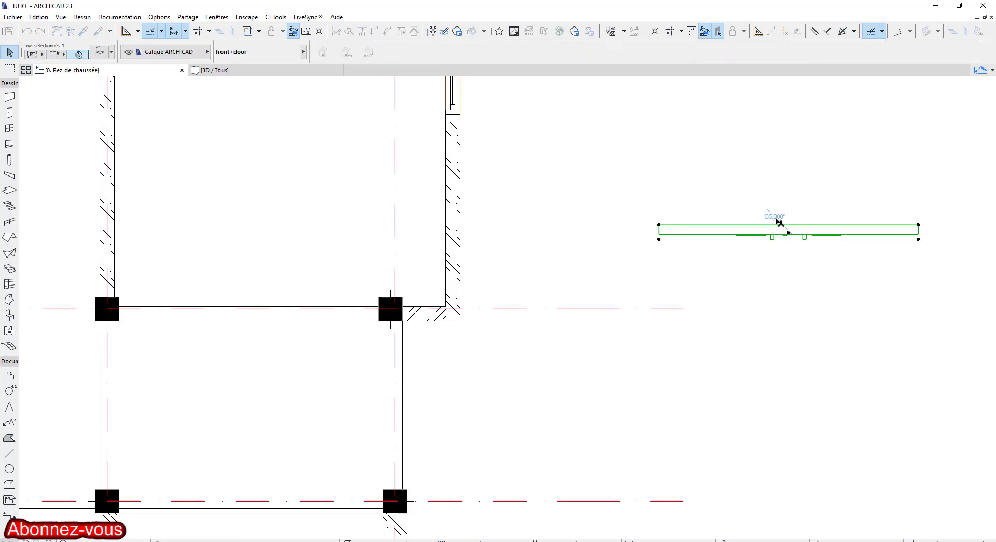
click(918, 225)
middle_drag(557, 300, 887, 87)
middle_drag(587, 215, 577, 384)
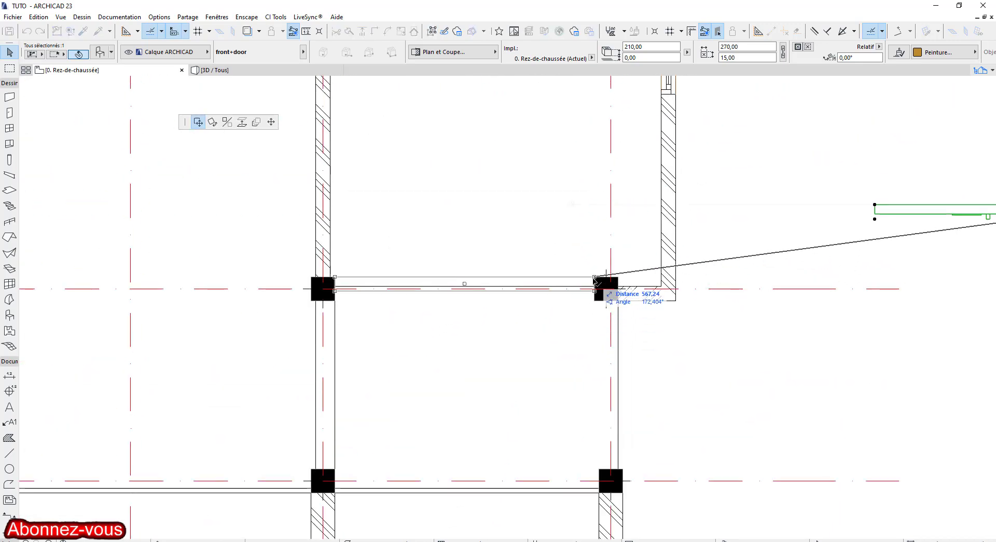
scroll(595, 281, up, 2)
scroll(592, 290, up, 2)
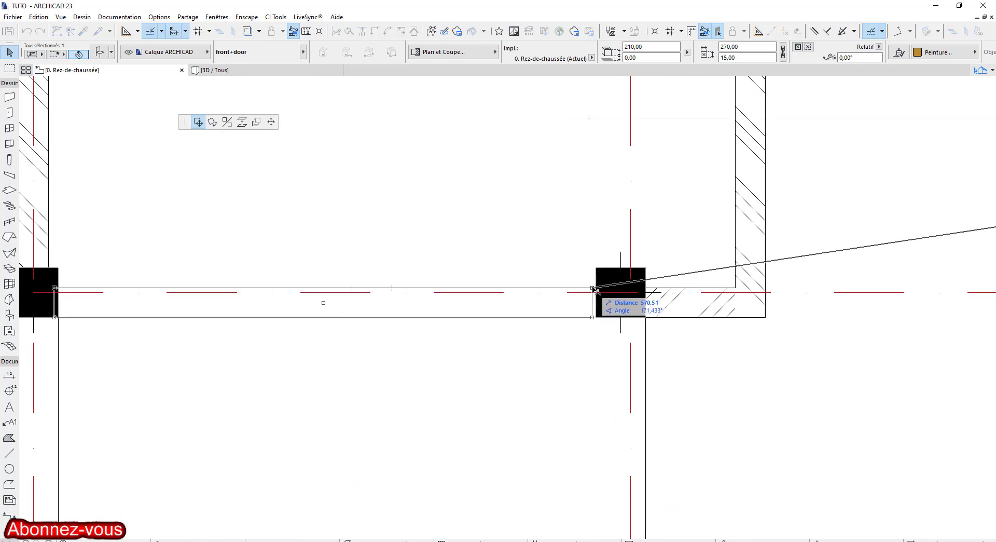
click(594, 289)
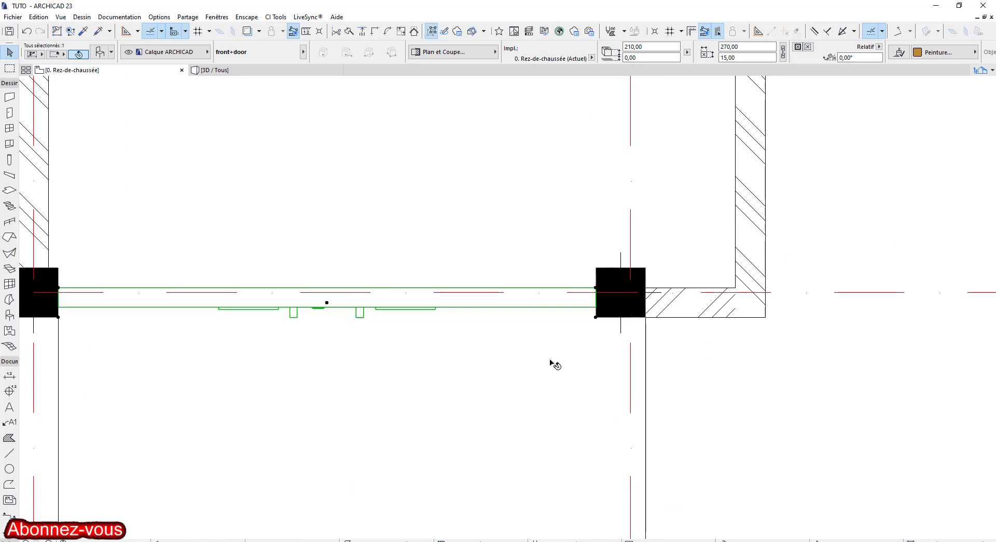
key(Escape)
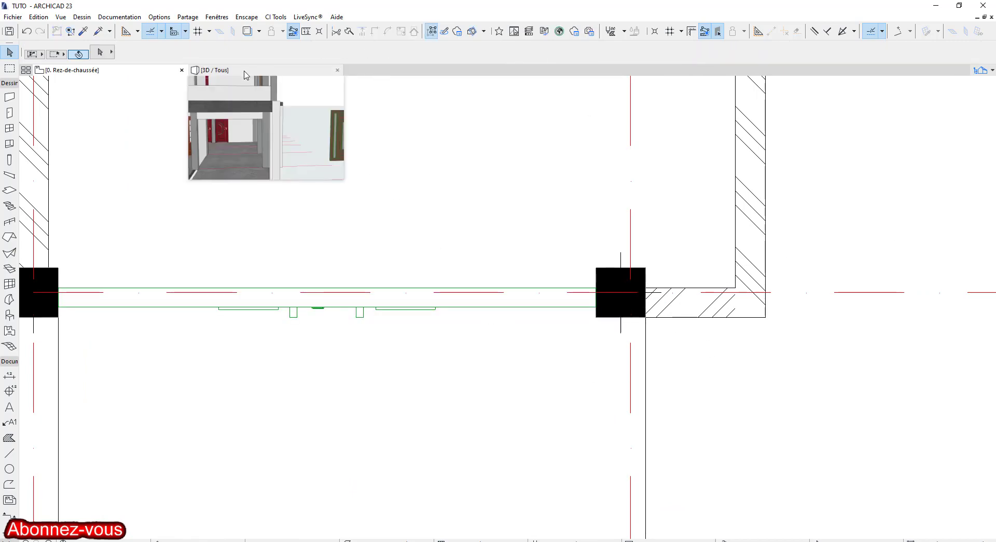
- Inspect the fitted double front door at the entrance in the 3D view
click(246, 75)
scroll(442, 338, down, 2)
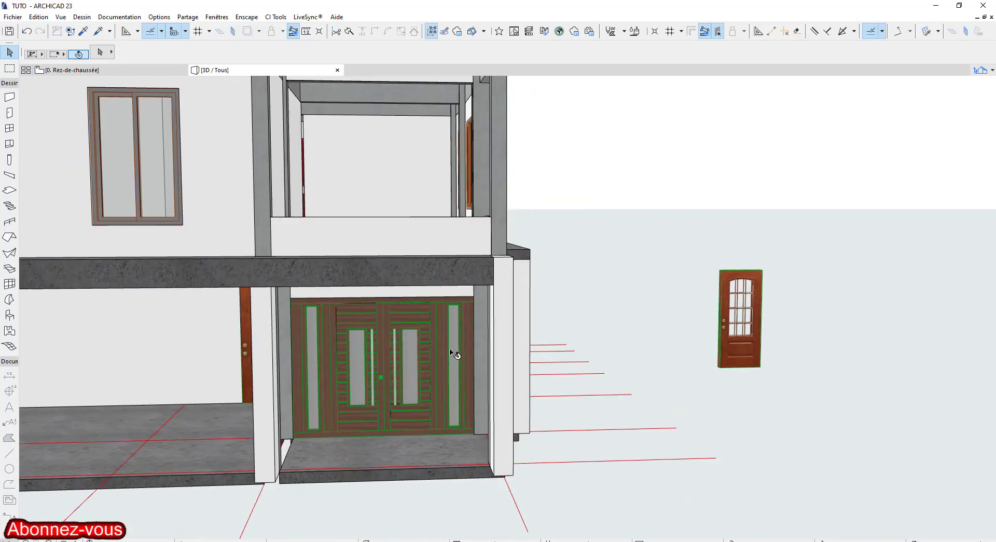
scroll(451, 351, down, 2)
shift+middle_drag(464, 347, 419, 347)
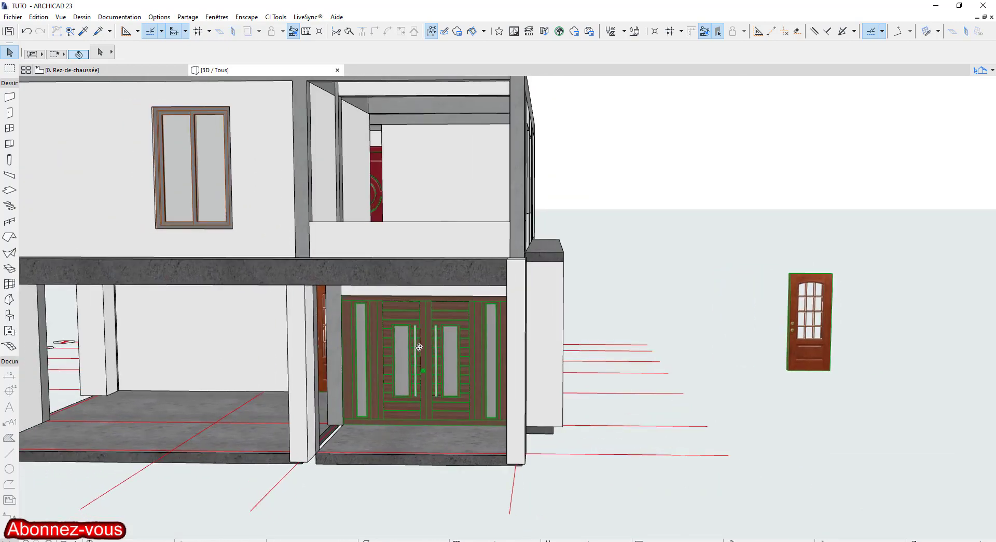
- Delete the leftover glazed wooden door standing apart from the house in the 3D view
scroll(428, 350, down, 3)
shift+middle_drag(483, 340, 534, 339)
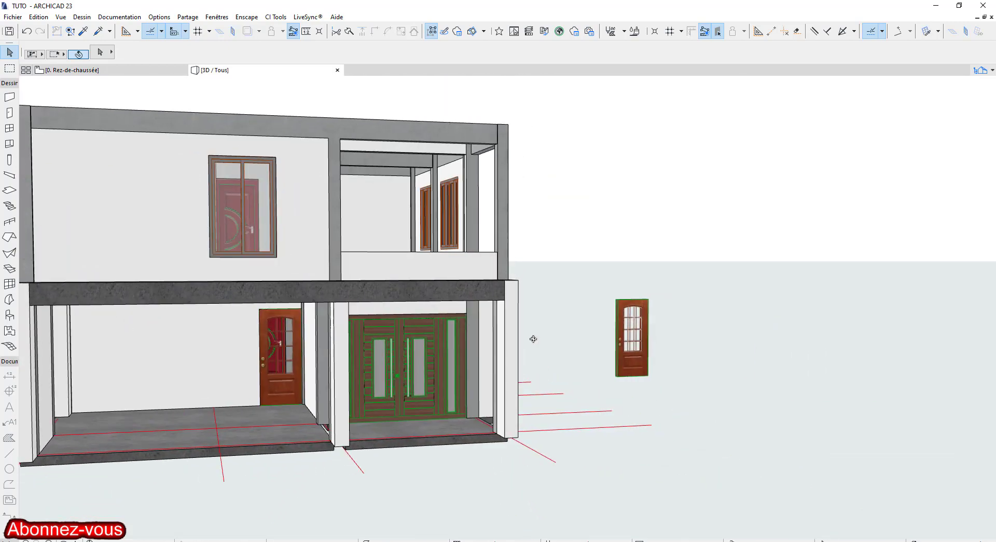
drag(533, 338, 505, 248)
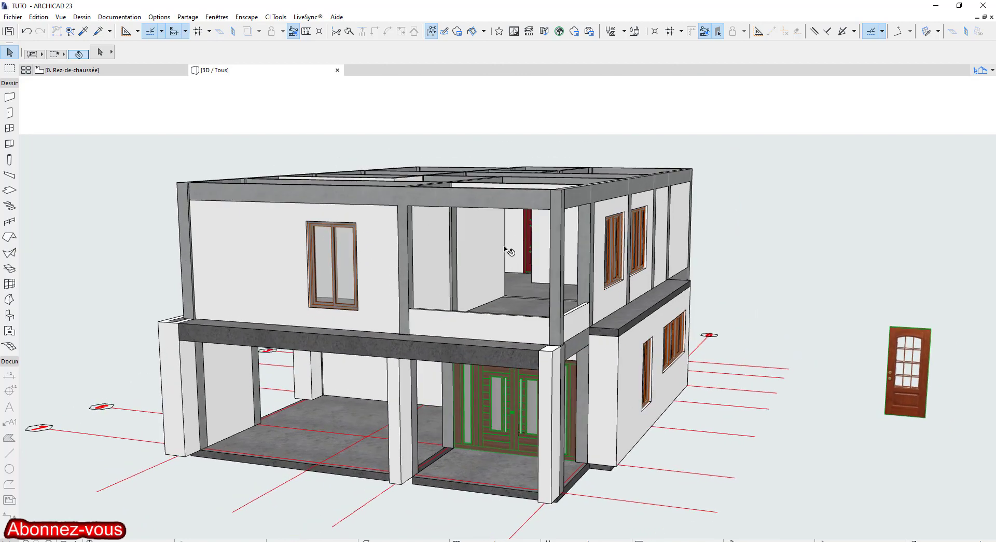
click(855, 451)
key(Delete)
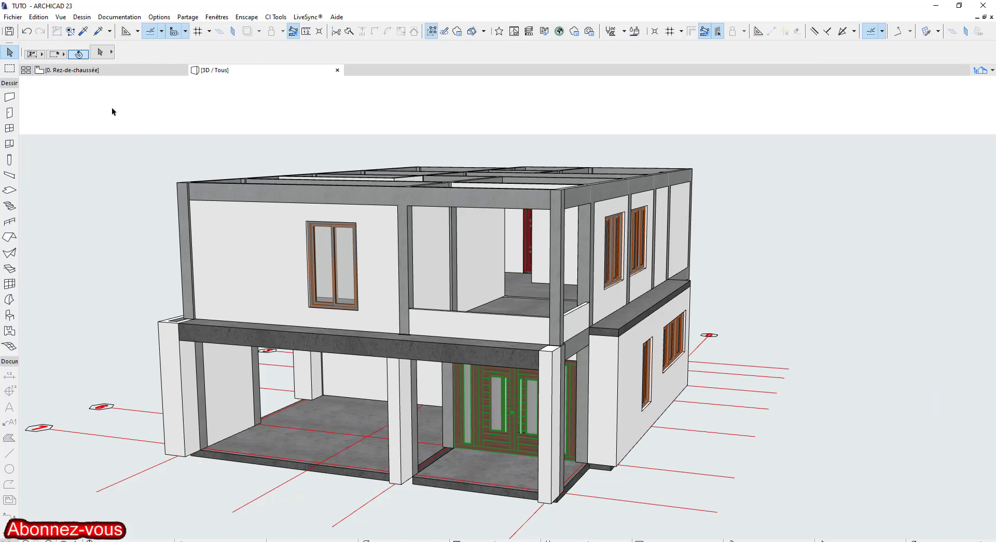
- Open the first-floor plan and place the Small+Window+Wall model from the fenetres archi library folder outside the building
click(73, 70)
key(Escape)
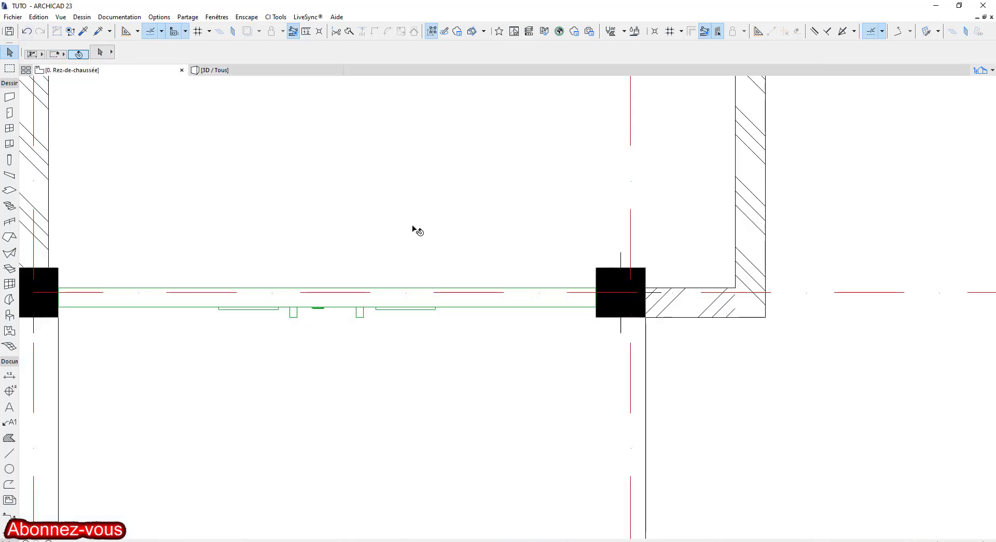
key(ctrl+Up)
scroll(550, 356, down, 3)
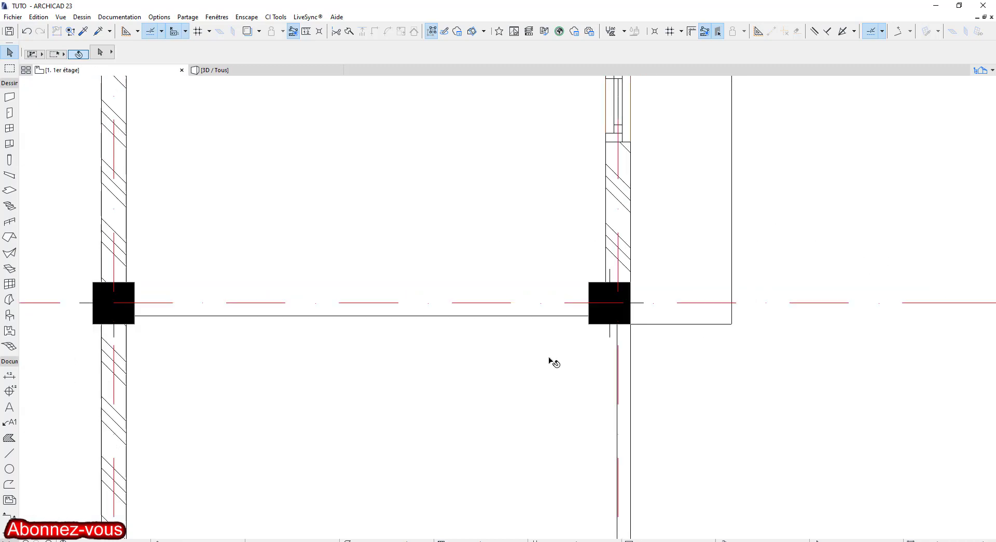
middle_drag(550, 356, 554, 356)
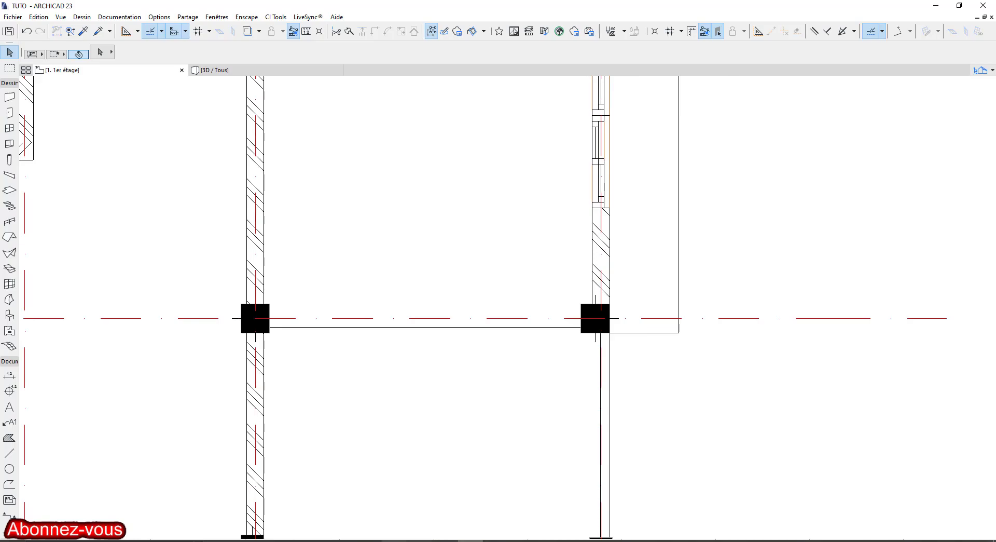
click(394, 541)
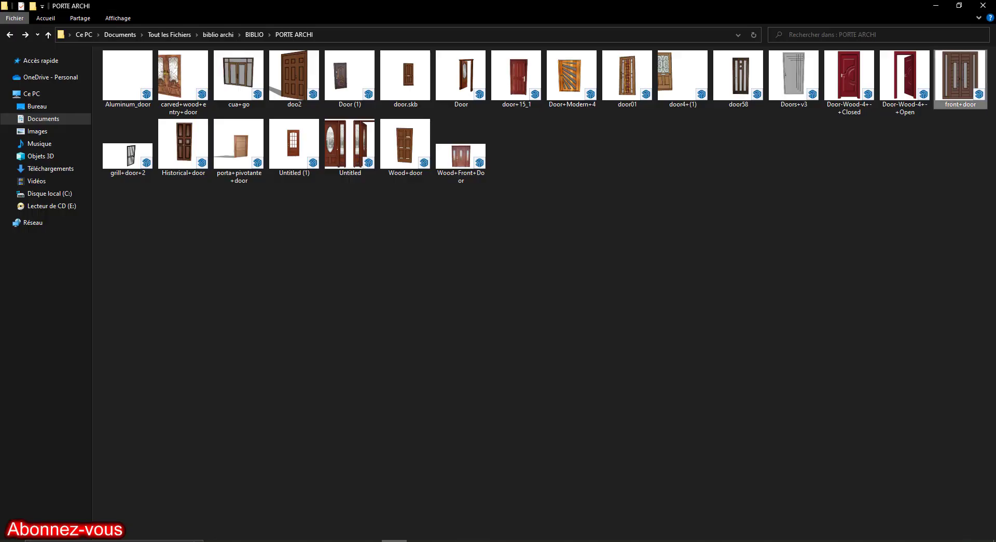
click(10, 34)
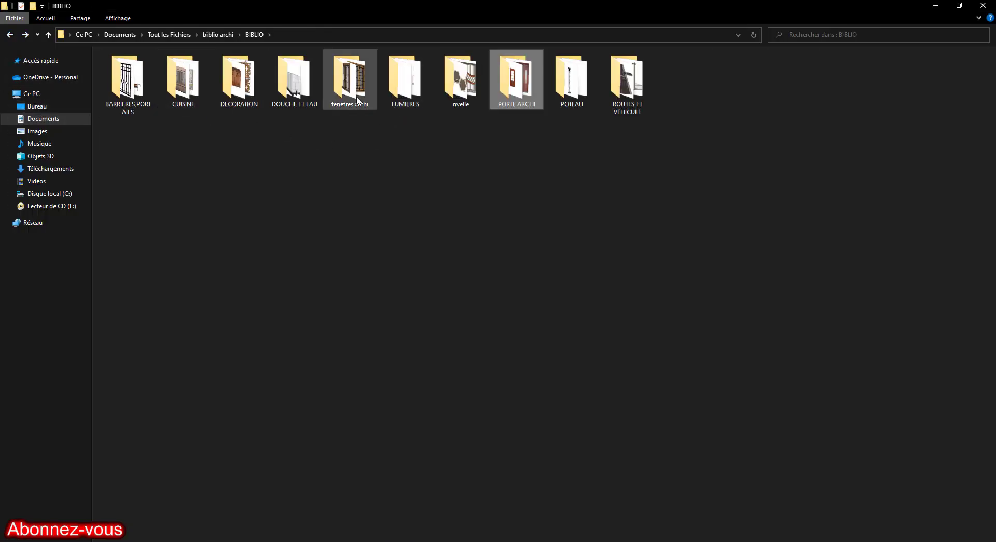
double_click(349, 83)
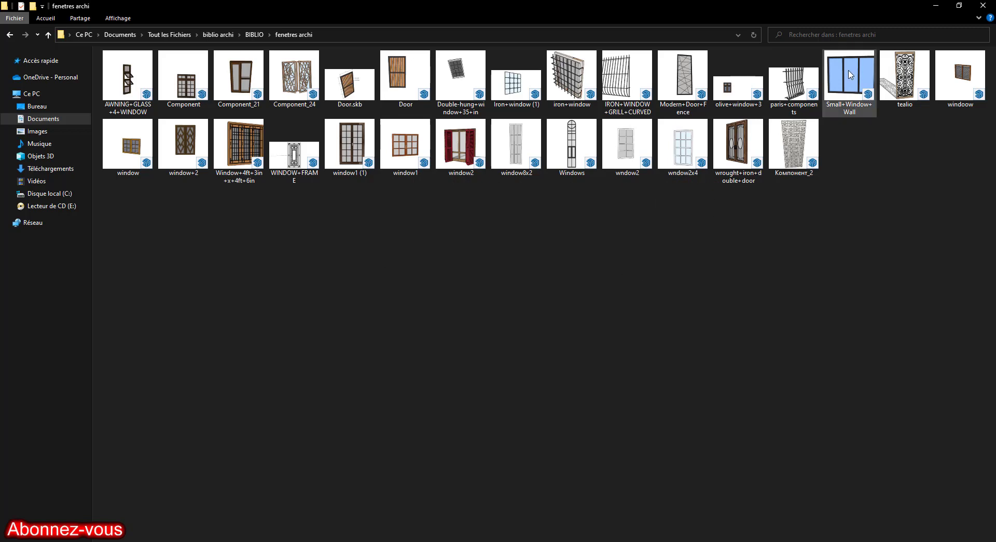
mouse_move(851, 75)
mouse_down()
mouse_move(856, 153)
mouse_move(527, 433)
mouse_move(469, 476)
mouse_move(463, 469)
mouse_move(467, 540)
mouse_move(461, 366)
mouse_move(736, 370)
mouse_move(738, 413)
mouse_up()
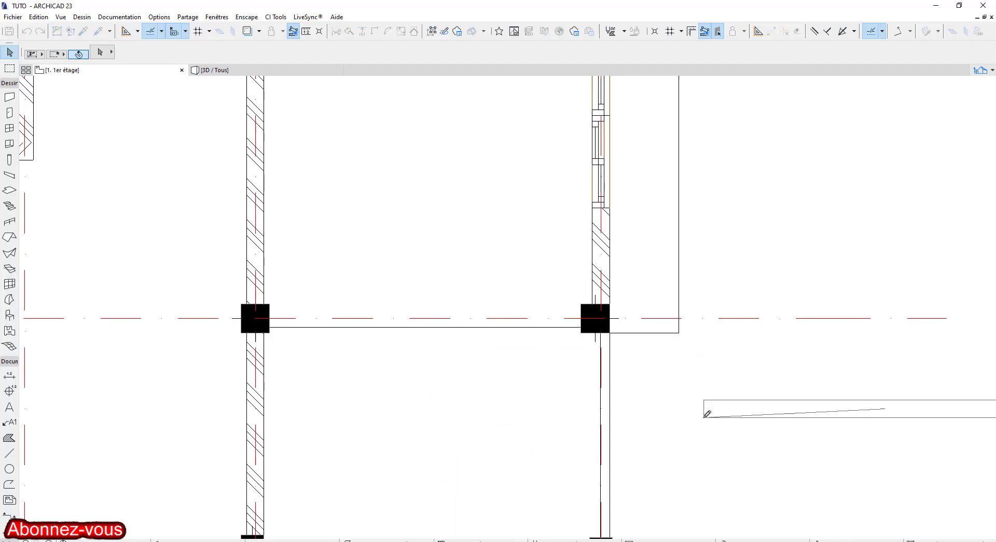
- Set the placed glass window wall's height to 245, width to 270 and depth to 15
scroll(625, 404, down, 4)
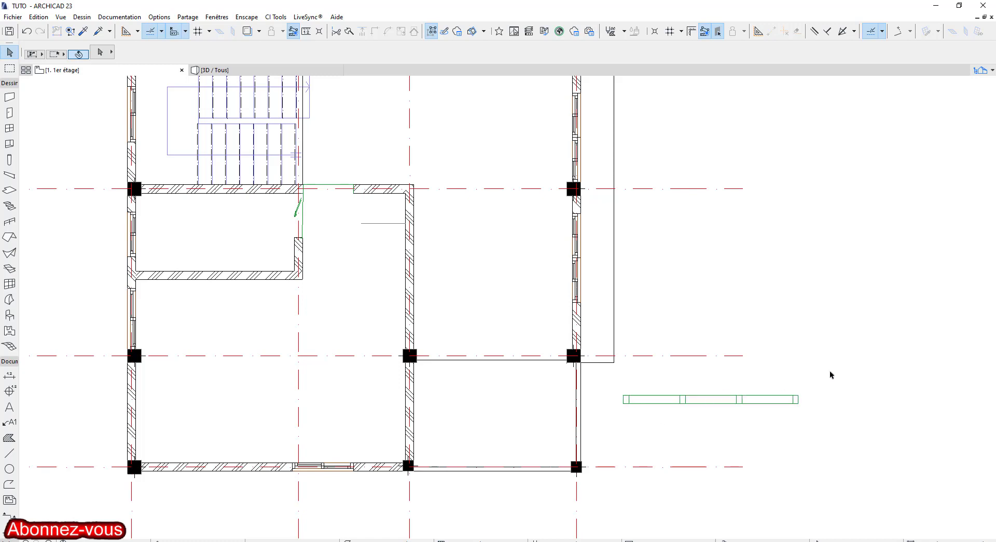
drag(830, 375, 768, 445)
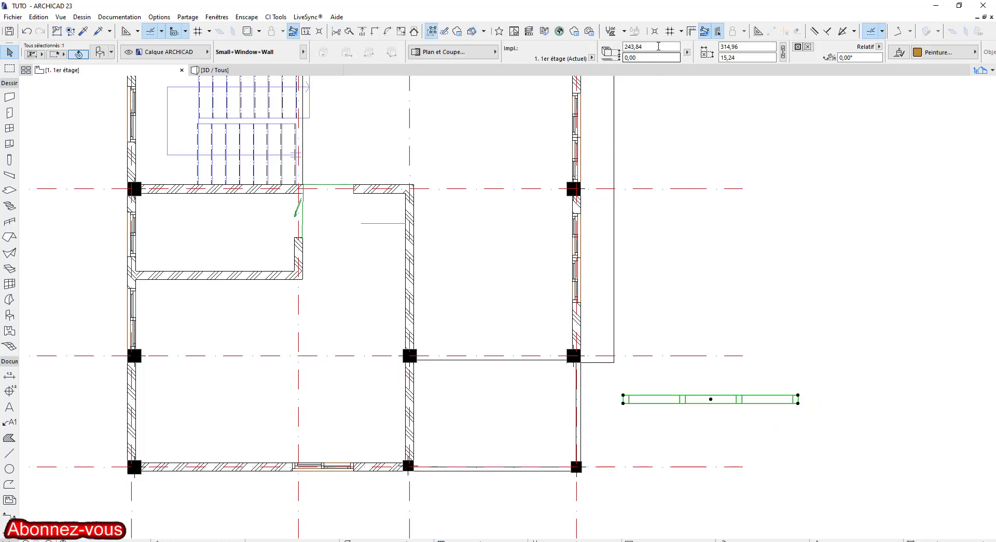
click(658, 46)
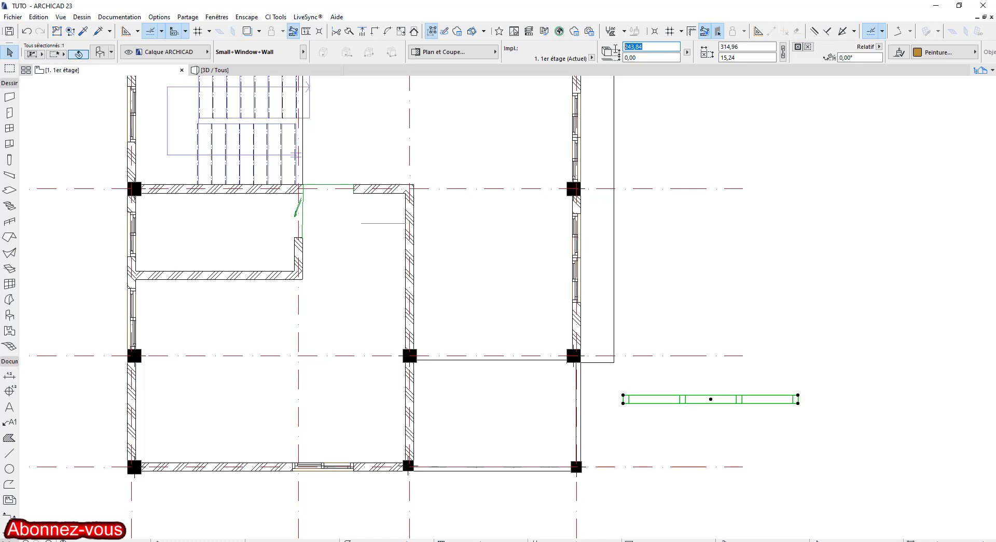
text(14)
key(Tab)
text(27)
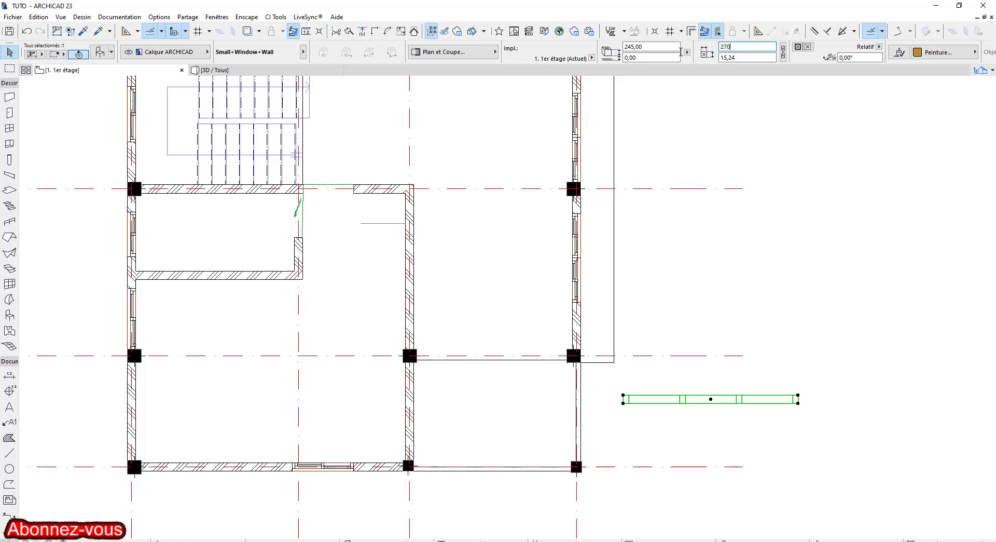
key(Tab)
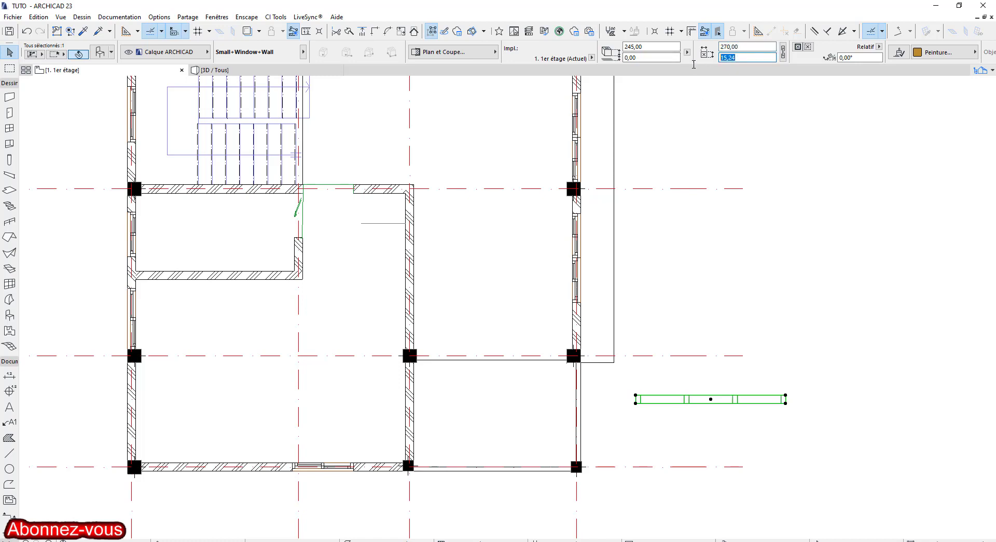
text(15)
click(729, 293)
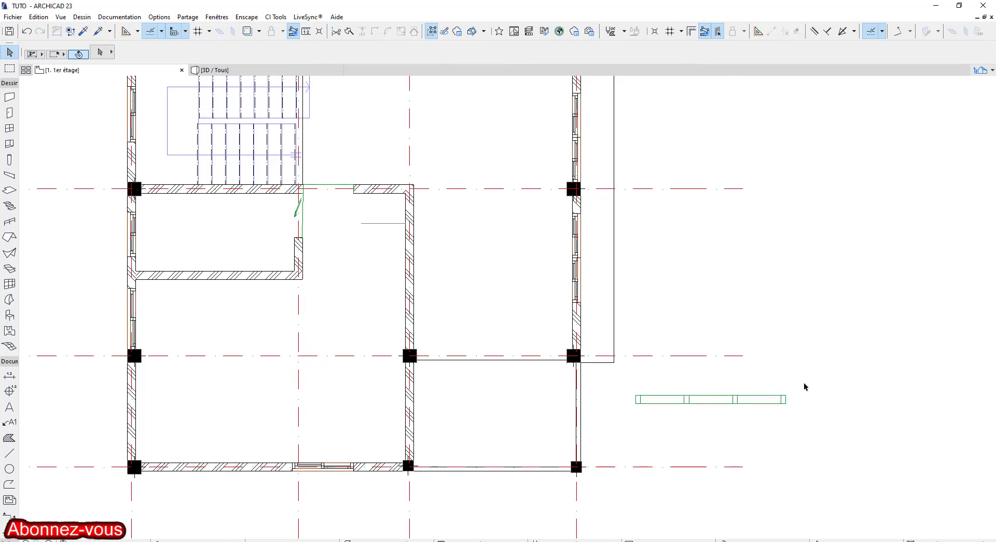
- Move the glass window wall by its corner into the first-floor opening between the two columns facing the balcony
drag(804, 384, 736, 423)
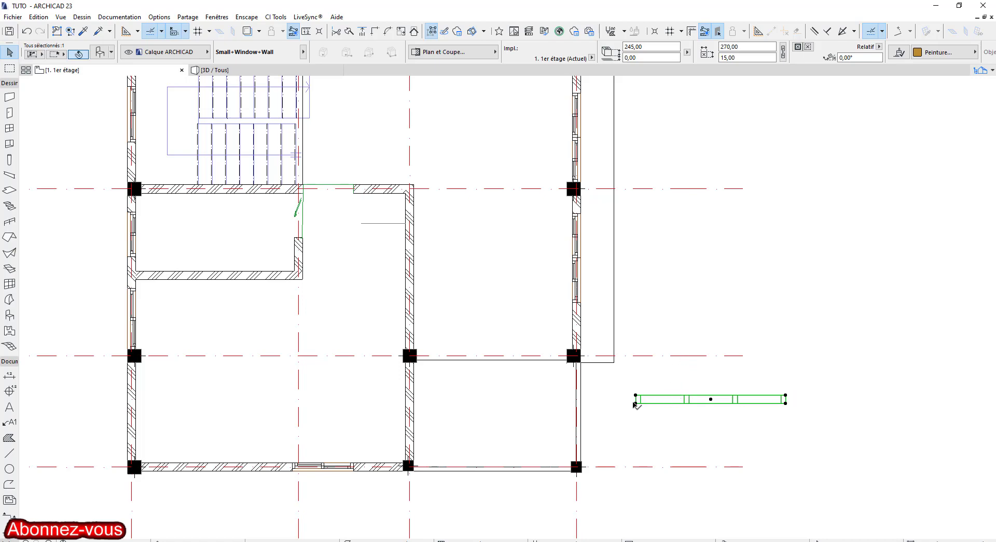
click(636, 403)
scroll(430, 362, up, 4)
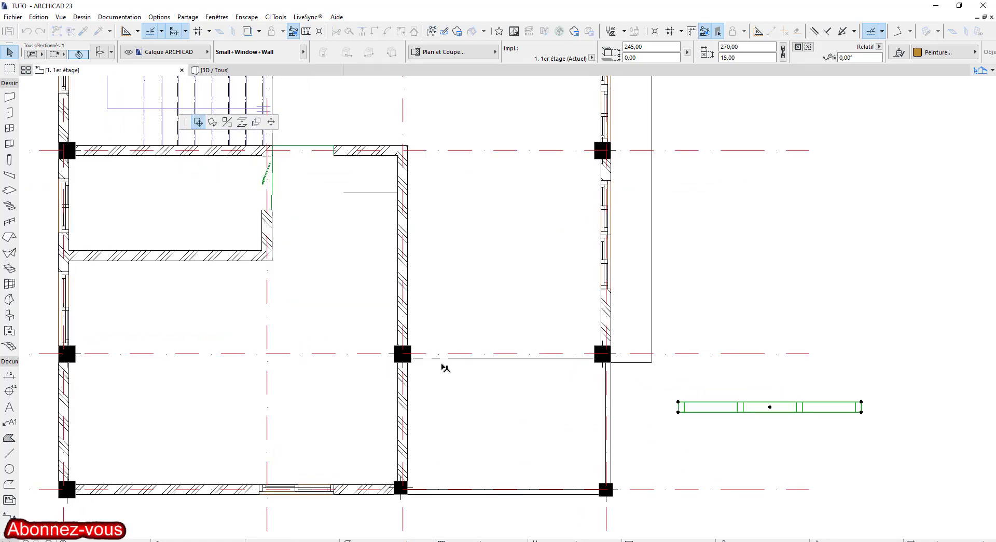
click(414, 361)
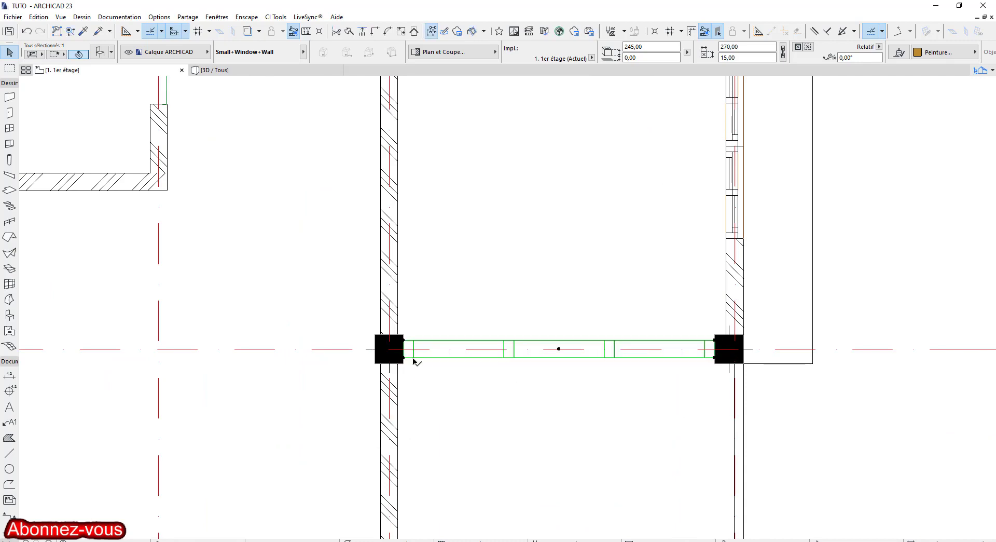
- Inspect the fitted glass window wall and the surrounding facades of the house in the 3D view
click(248, 71)
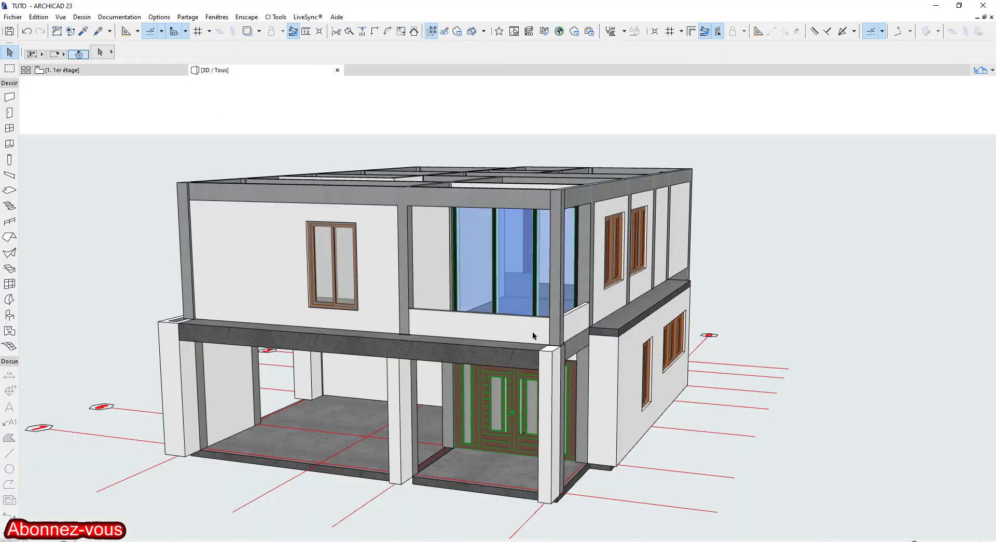
shift+middle_drag(533, 333, 562, 345)
scroll(514, 344, down, 4)
scroll(534, 325, up, 1)
scroll(432, 316, up, 5)
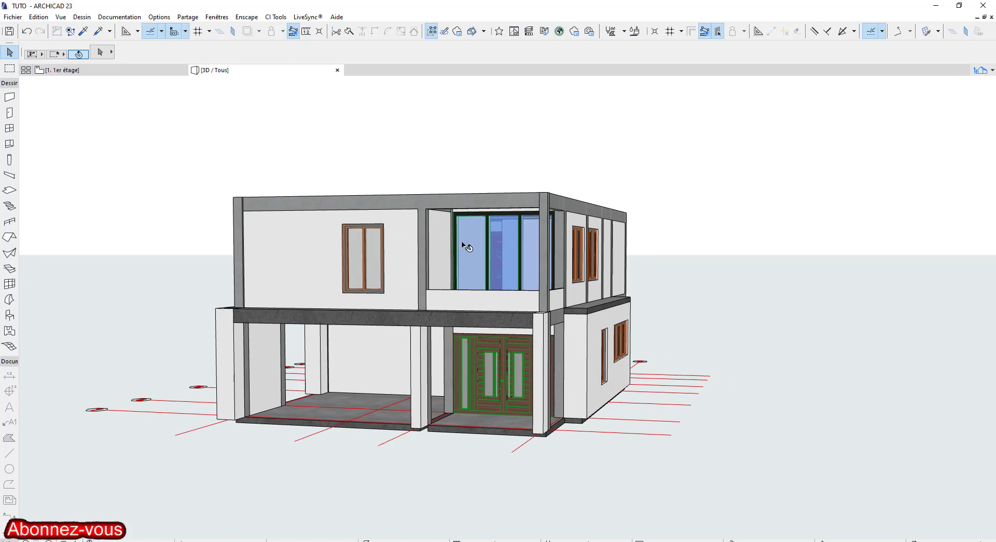
shift+middle_drag(463, 244, 551, 370)
shift+middle_drag(775, 419, 294, 436)
scroll(294, 435, down, 2)
shift+drag(294, 435, 435, 455)
shift+middle_drag(435, 455, 664, 500)
scroll(253, 406, down, 2)
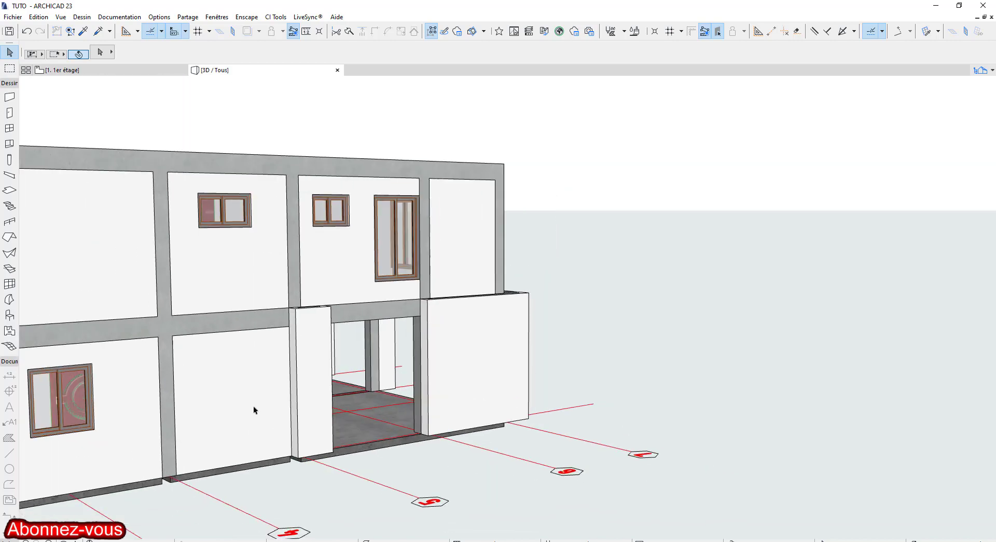